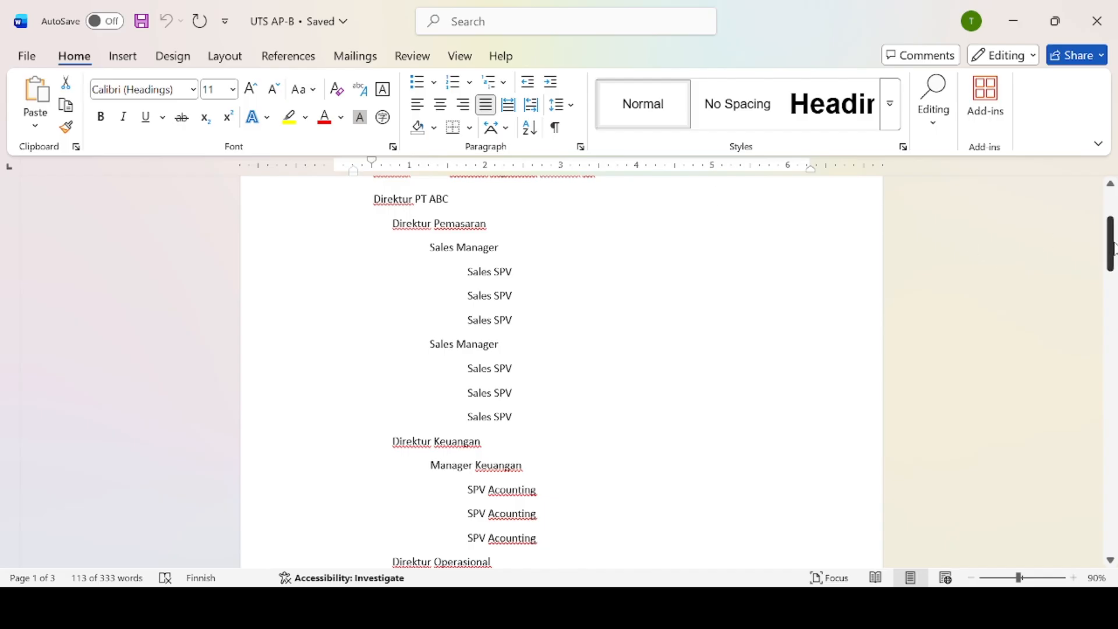
Switch to the blank Document1 and type Direktur on its first line.
{"action": "scroll", "coordinate": [1112, 248], "scroll_direction": "down", "scroll_amount": 1}
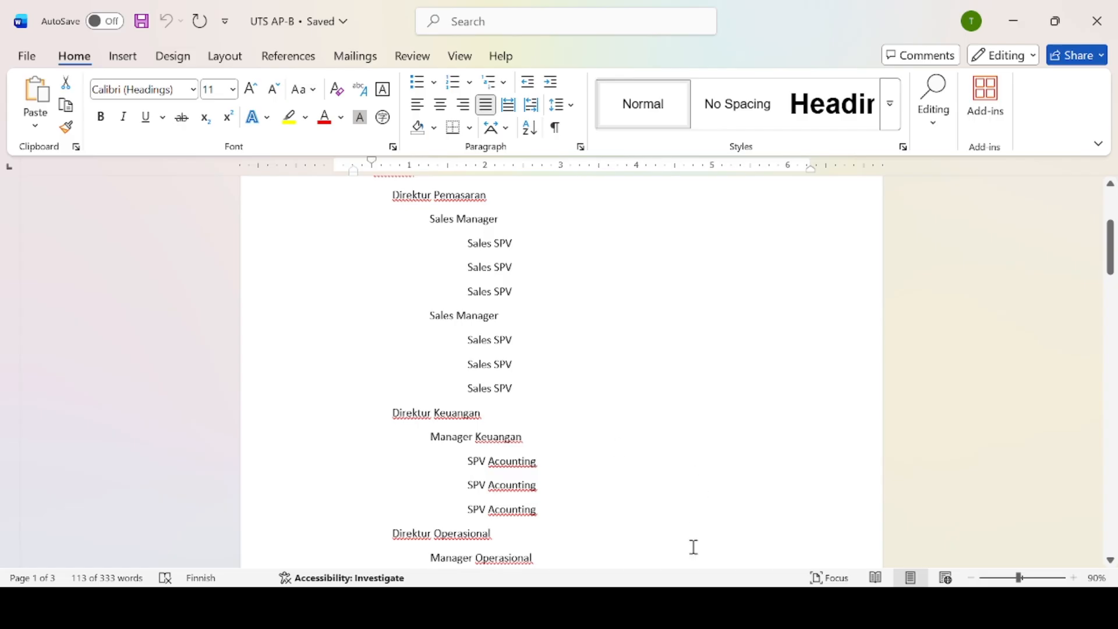
{"action": "key", "text": "alt+Tab"}
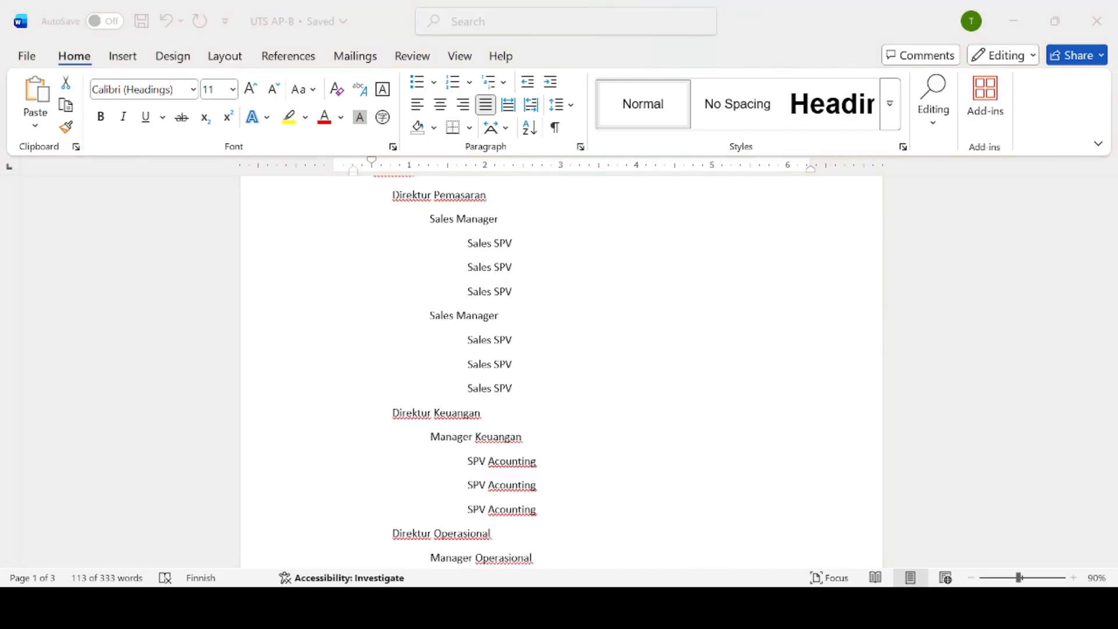
{"action": "key", "text": "alt+Tab"}
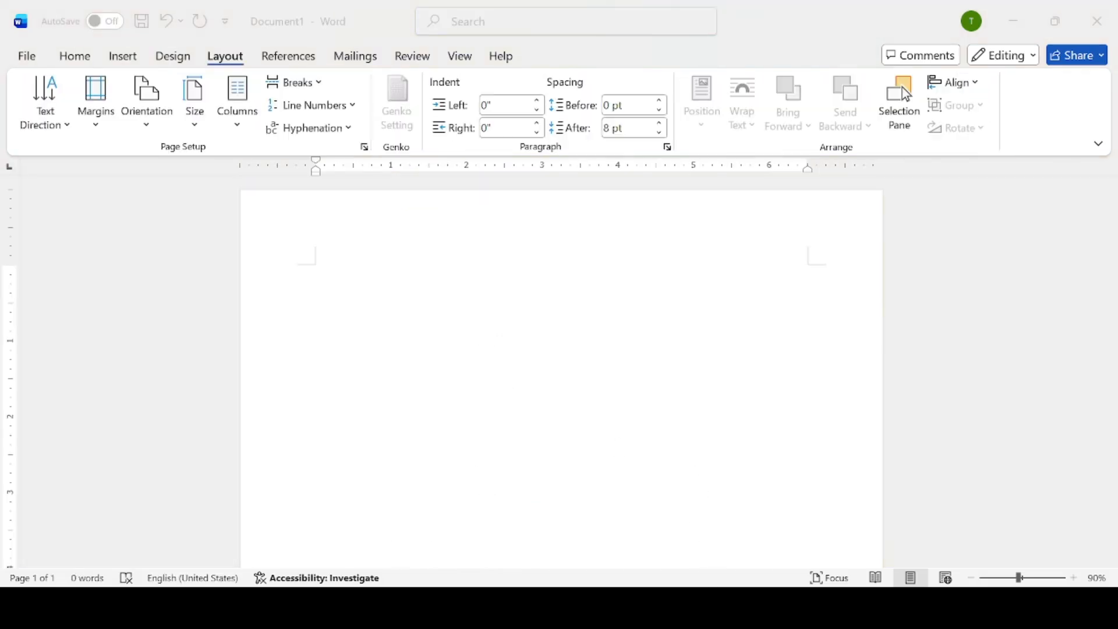
{"action": "left_click", "coordinate": [1021, 357]}
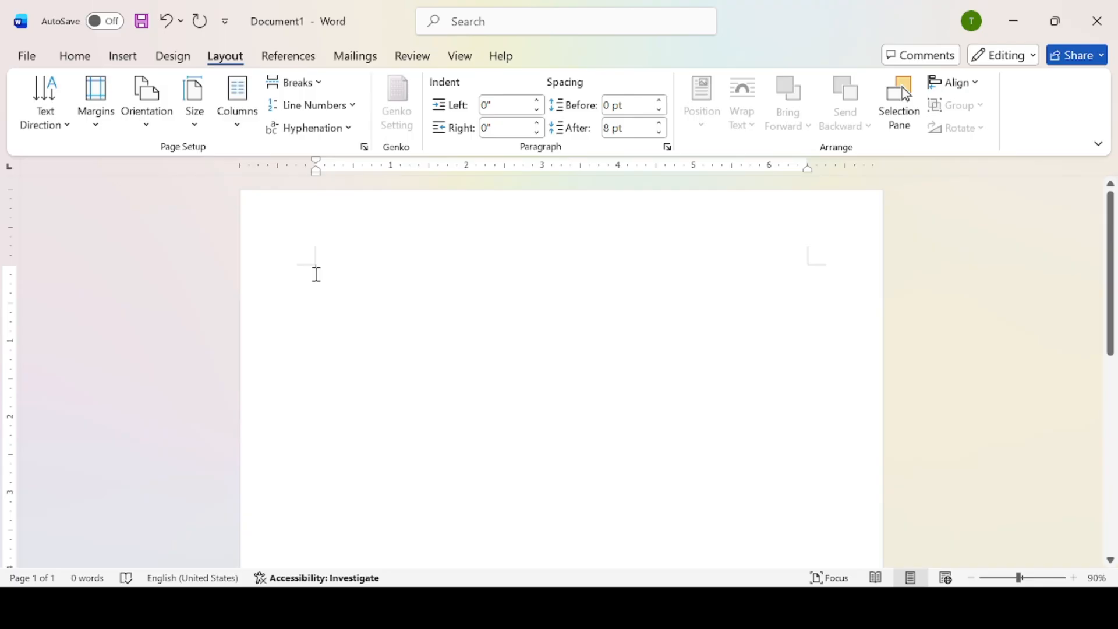
{"action": "type", "text": "P"}
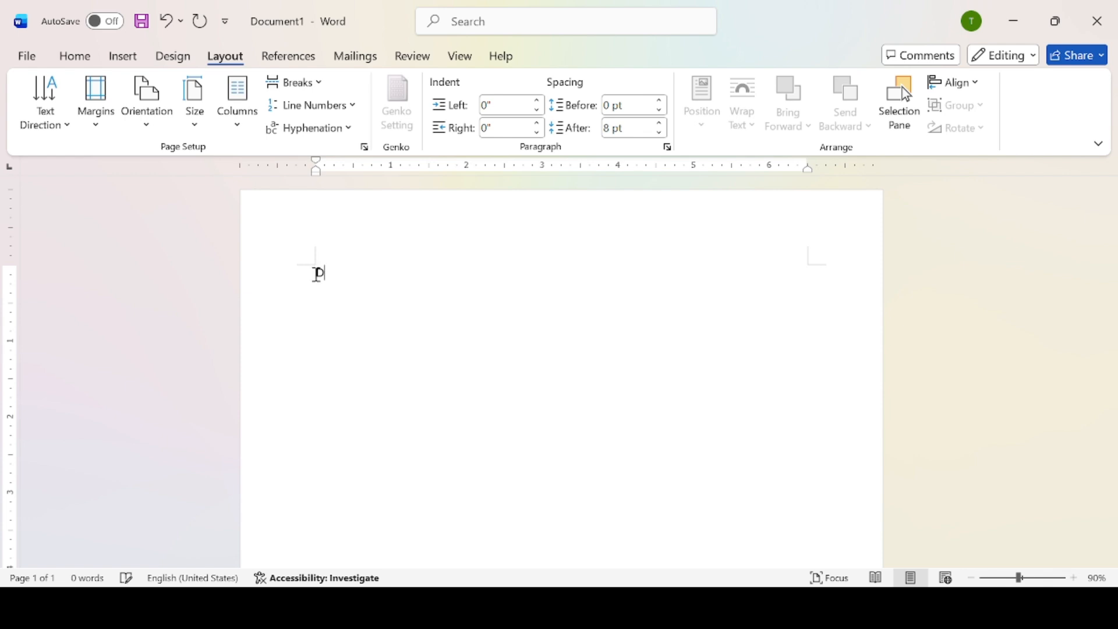
{"action": "type", "text": "irektur"}
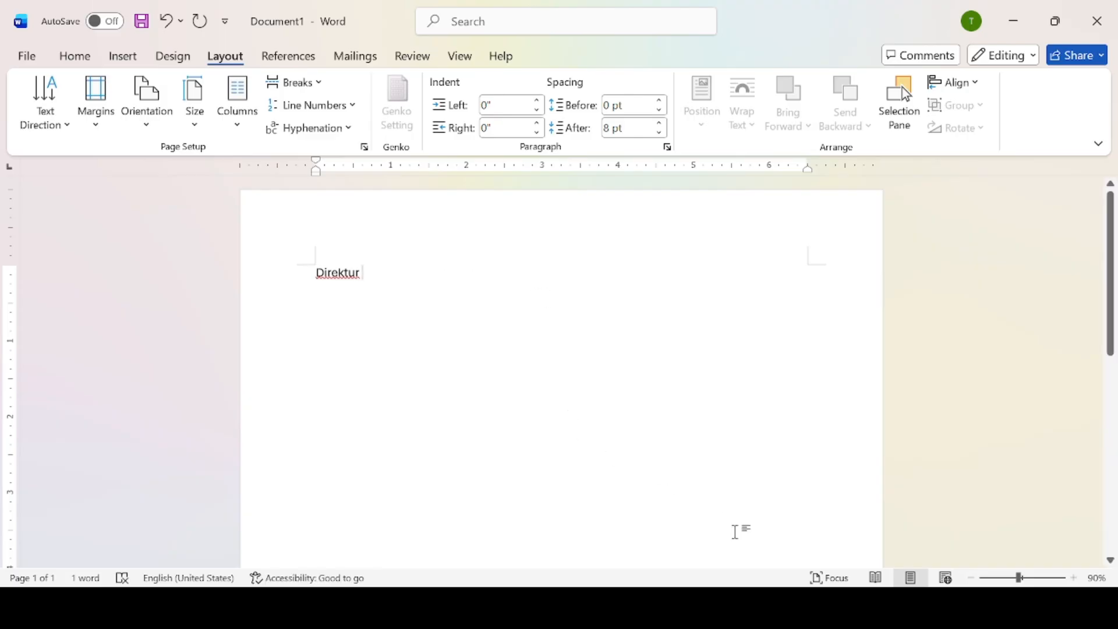
Bring the UTS AP-B list document back on screen from the taskbar.
{"action": "left_click", "coordinate": [729, 605]}
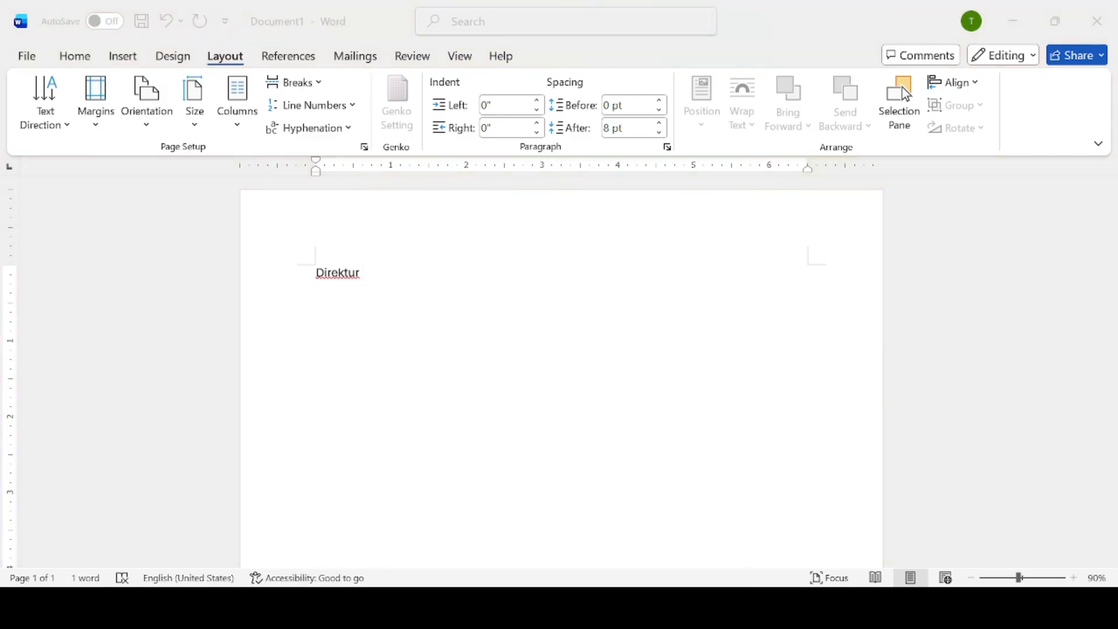
{"action": "left_click", "coordinate": [787, 574]}
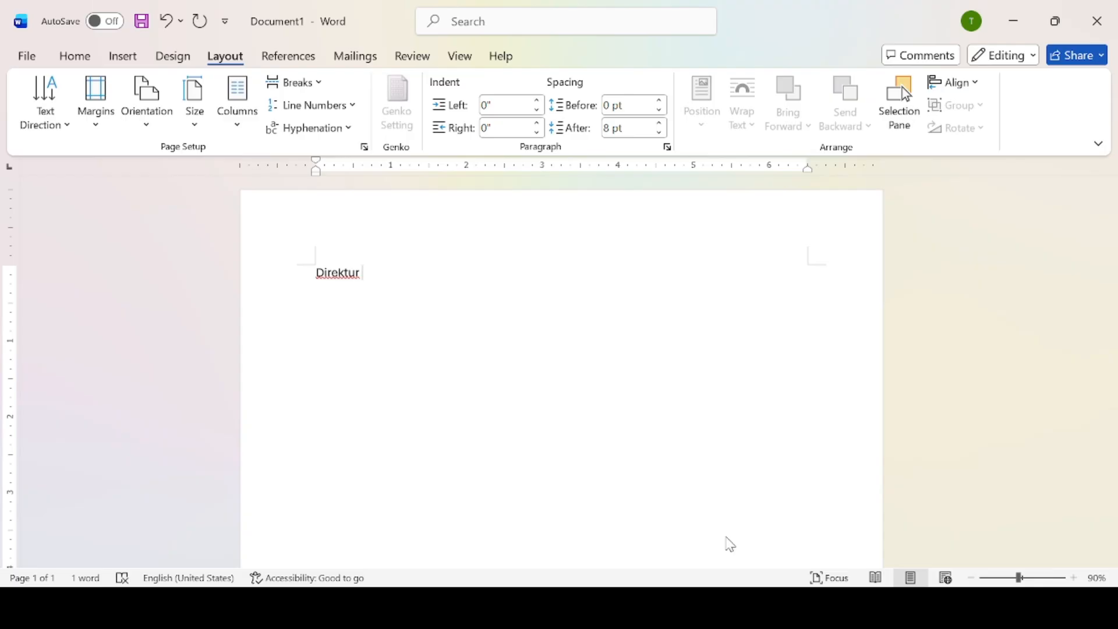
{"action": "left_click", "coordinate": [730, 606]}
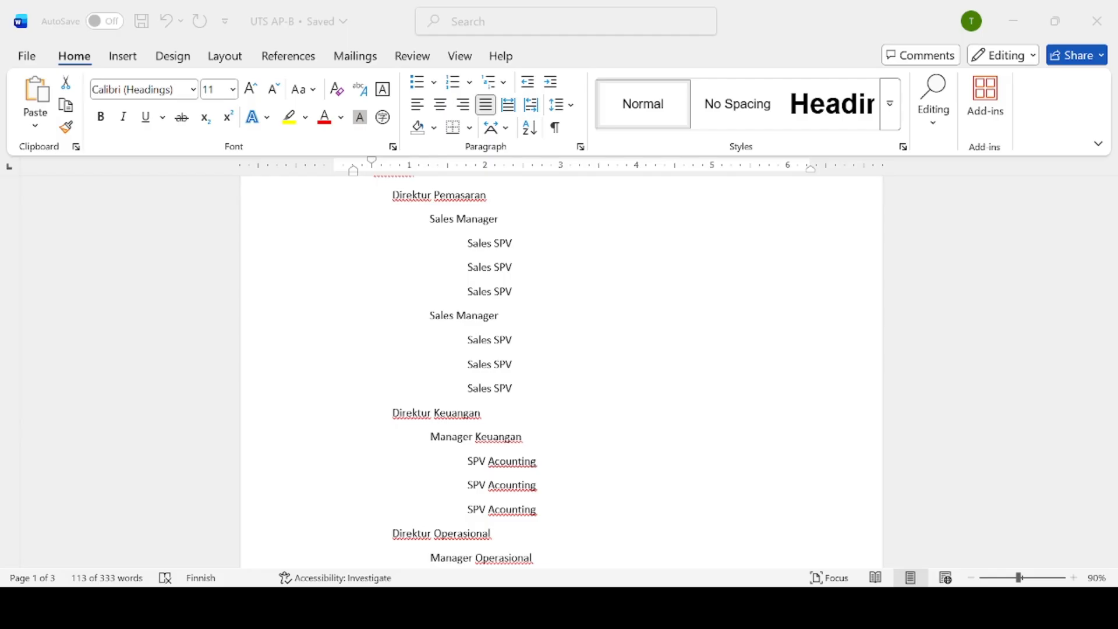
Scroll through the UTS AP-B hierarchy to check it, then return to Document1.
{"action": "left_click", "coordinate": [731, 606]}
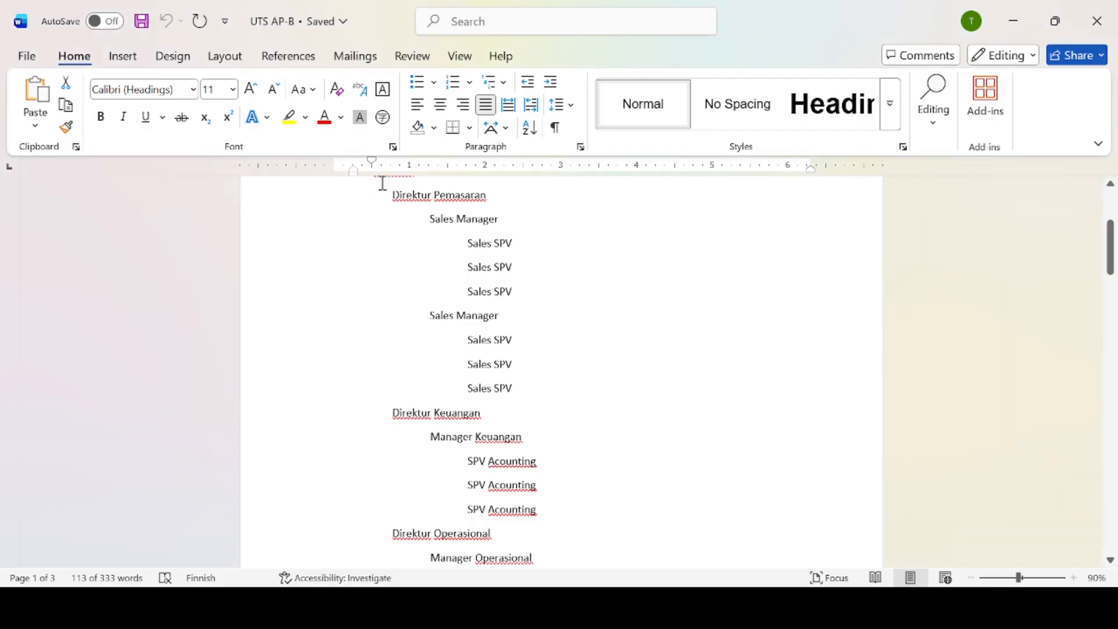
{"action": "scroll", "coordinate": [1109, 242], "scroll_direction": "up", "scroll_amount": 1}
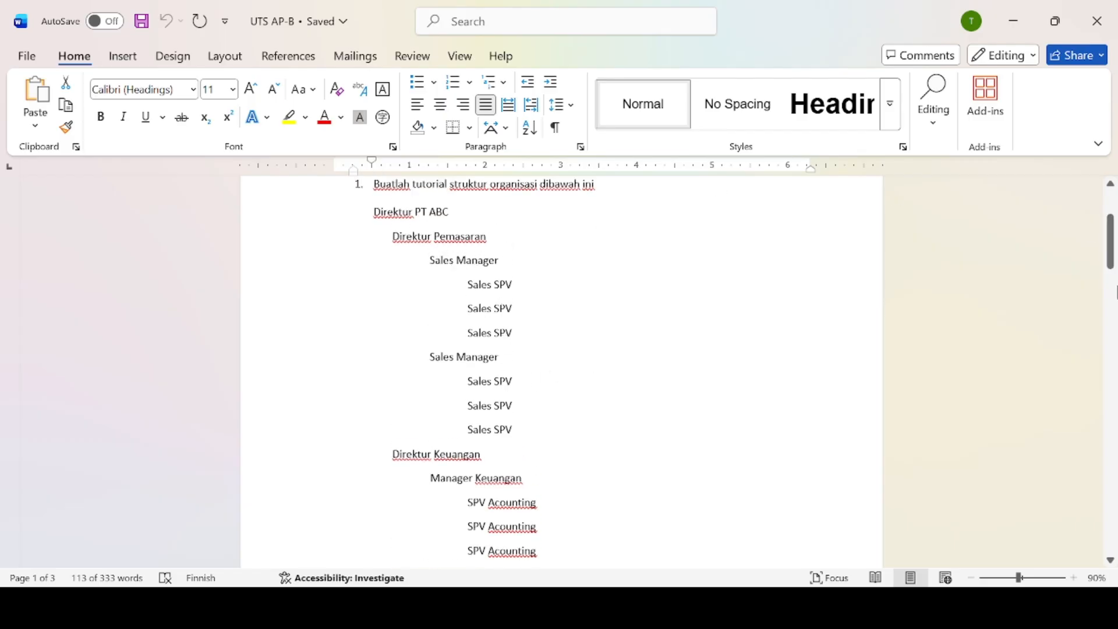
{"action": "scroll", "coordinate": [1112, 253], "scroll_direction": "down", "scroll_amount": 5}
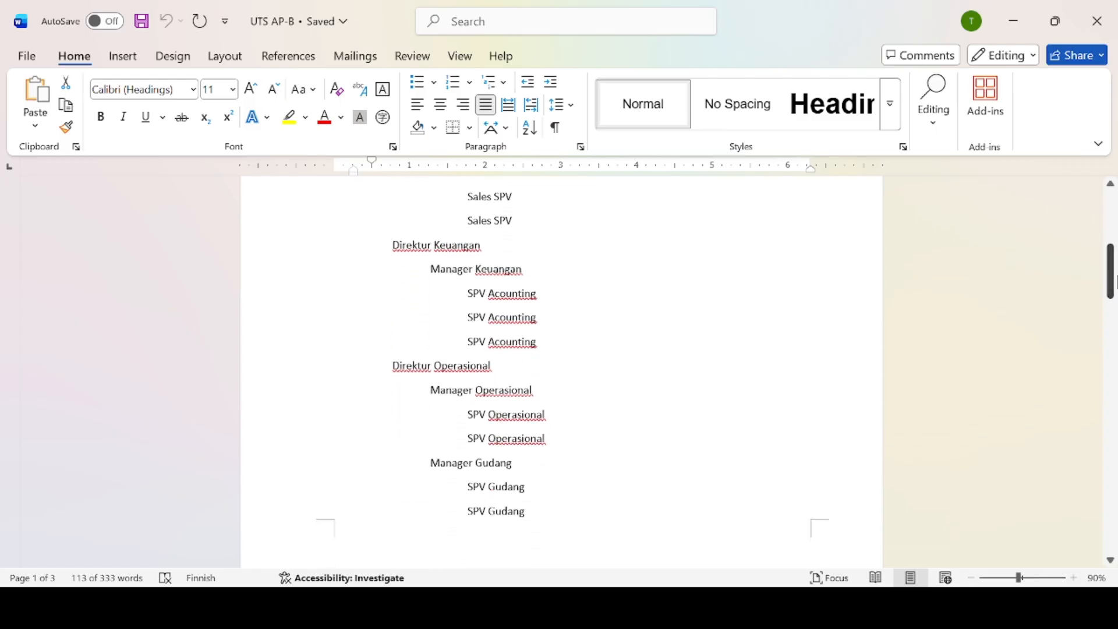
{"action": "left_click_drag", "start_coordinate": [1112, 276], "coordinate": [1109, 250]}
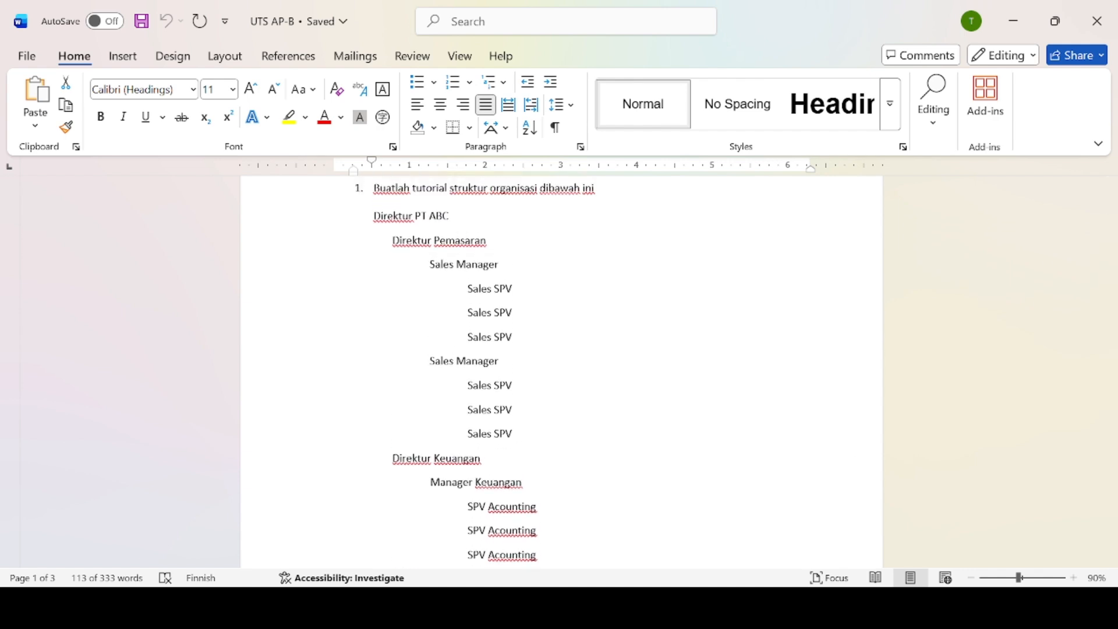
{"action": "key", "text": "alt+Tab"}
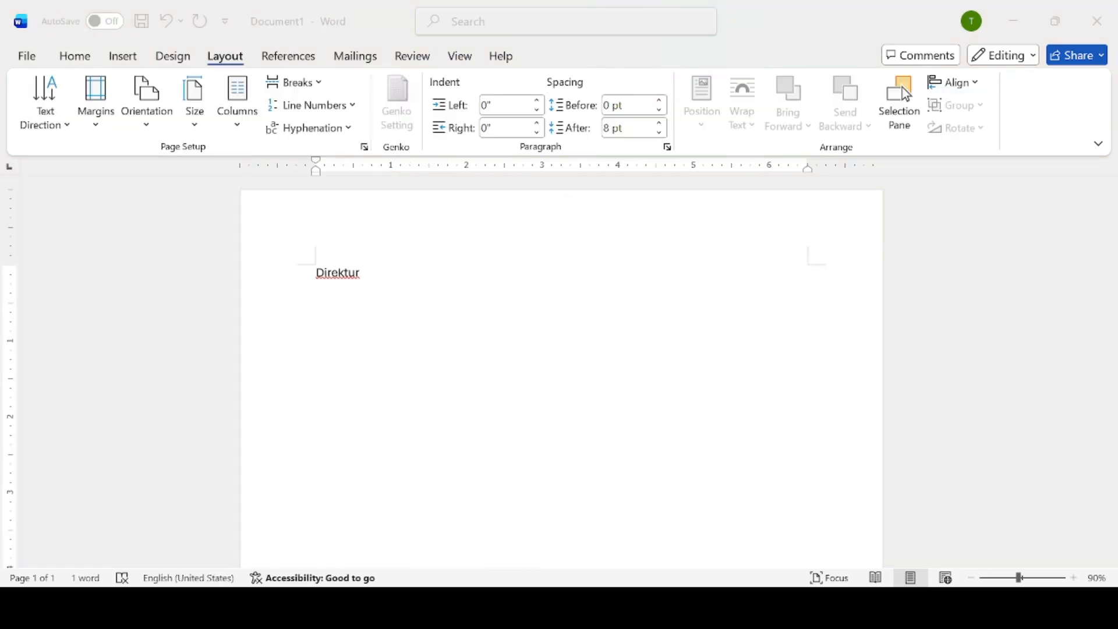
Complete the top line so it reads 'Direktur PT. ABC'.
{"action": "left_click", "coordinate": [505, 335]}
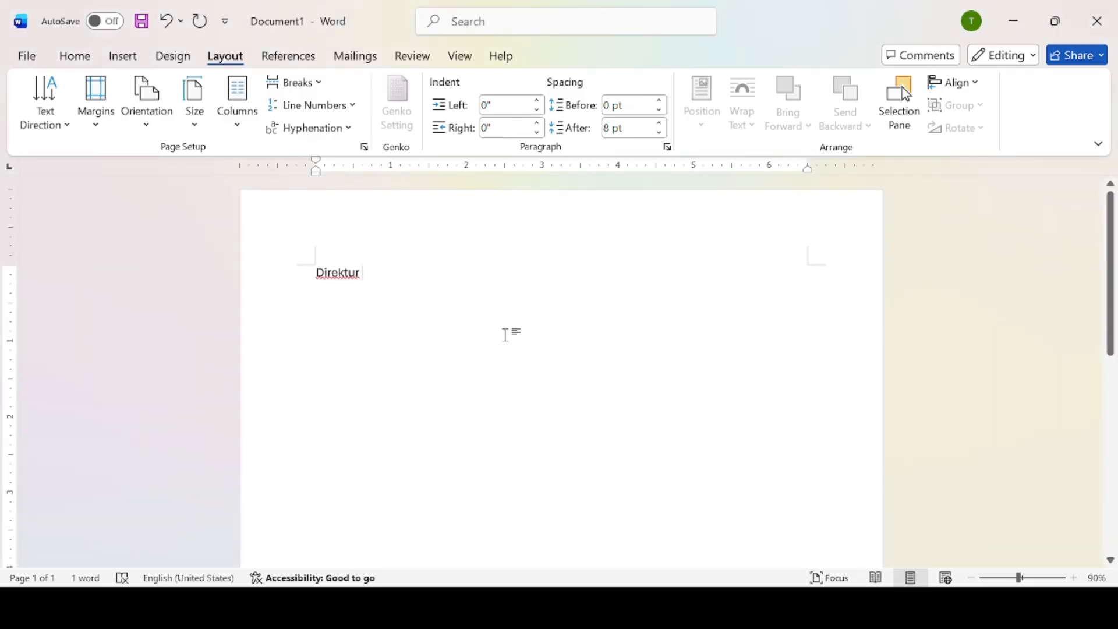
{"action": "type", "text": "Pt"}
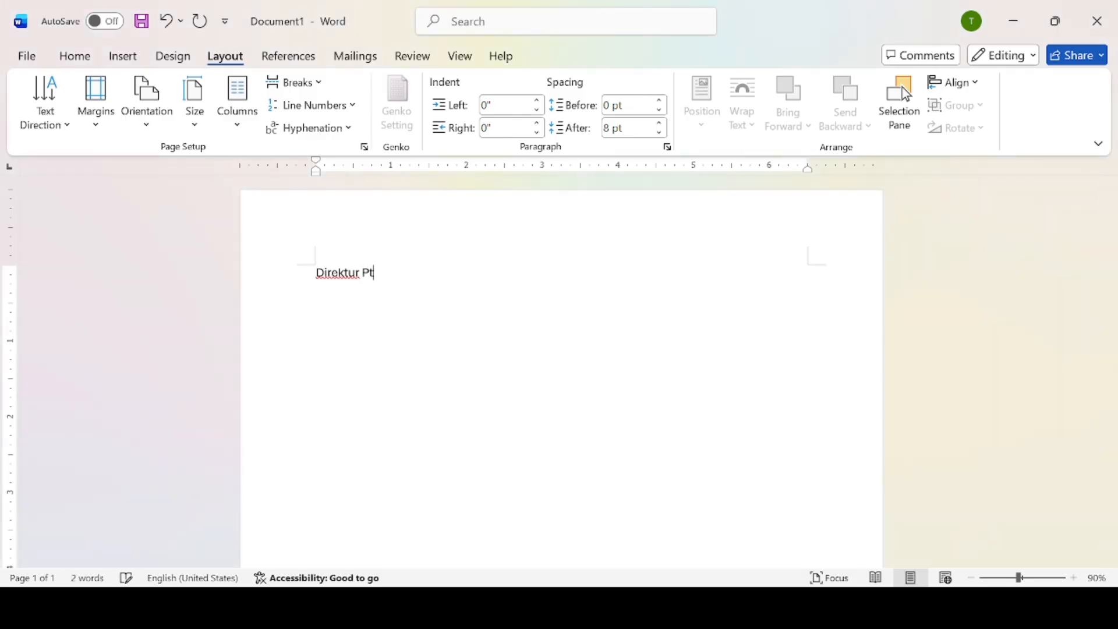
{"action": "key", "text": "BackSpace"}
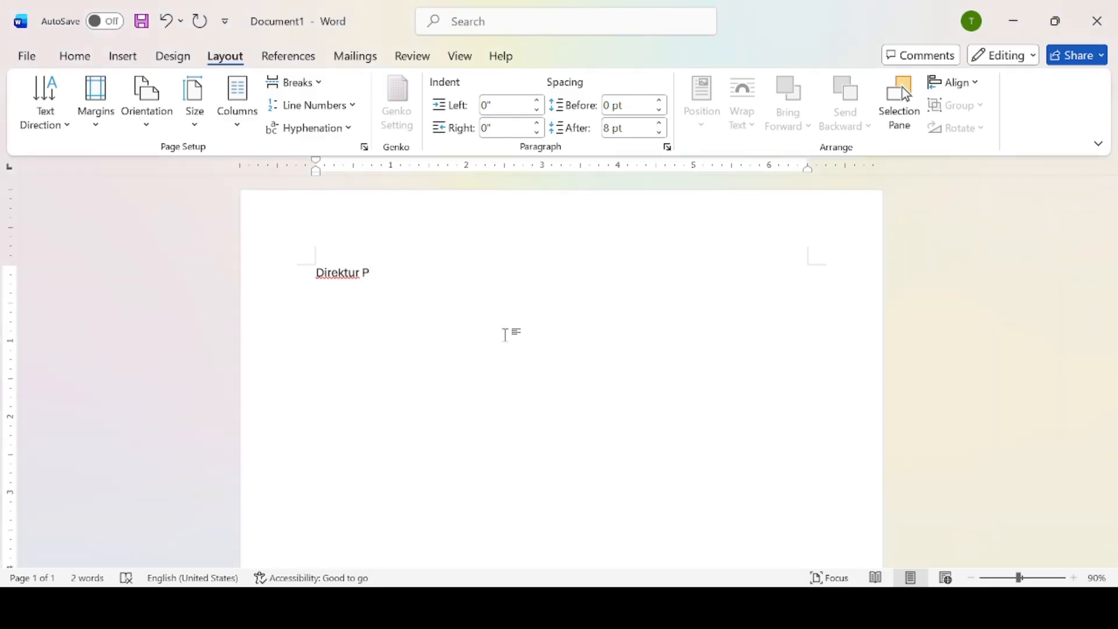
{"action": "type", "text": "T. AB C"}
{"action": "key", "text": "Return"}
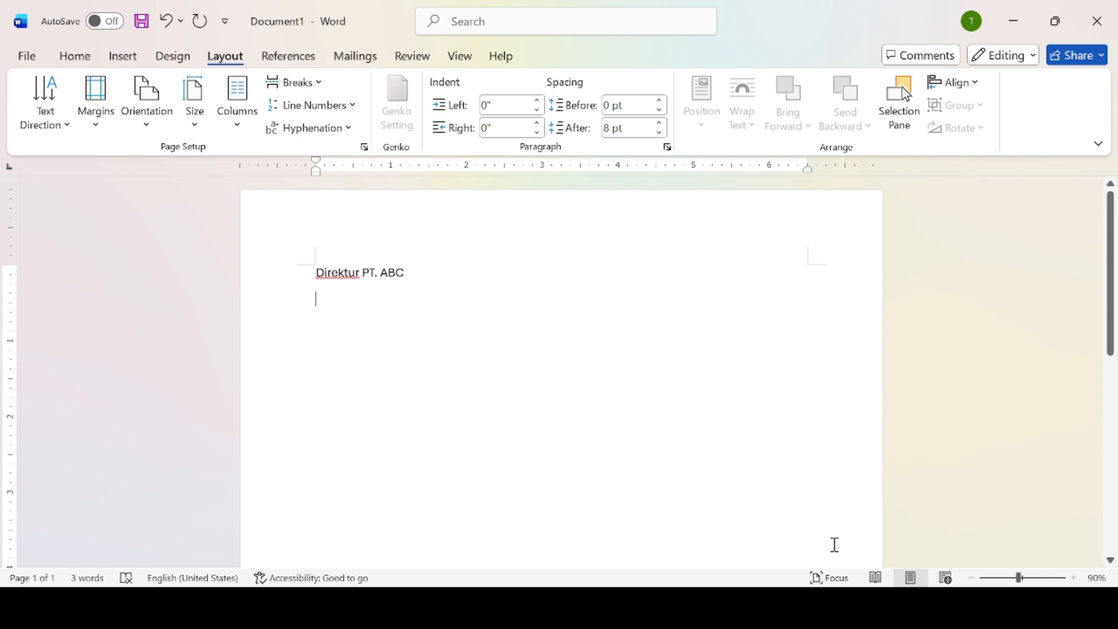
Add an indented 'Direktur Pemasaran' line followed by 'Sales Manager'.
{"action": "key", "text": "Tab"}
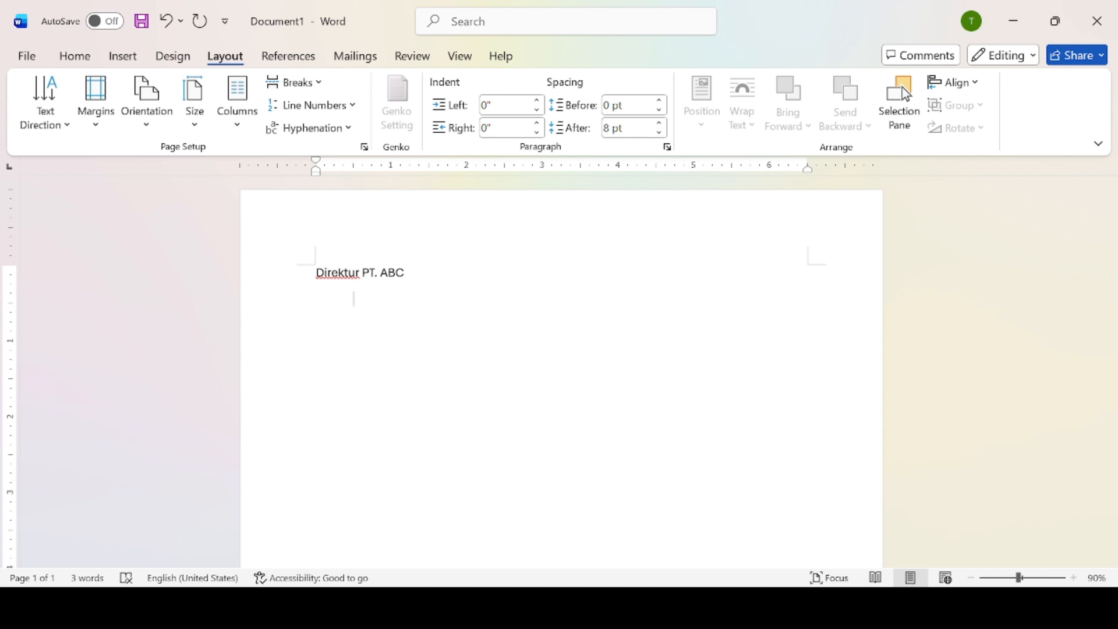
{"action": "type", "text": "Direk"}
{"action": "type", "text": "tur Pemas"}
{"action": "type", "text": "ara"}
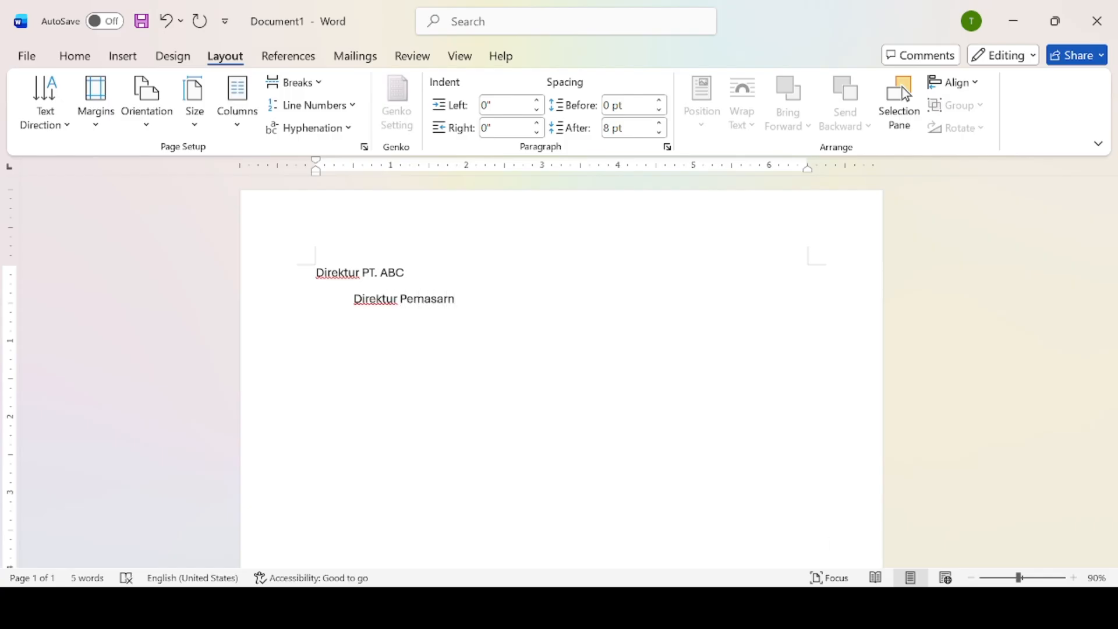
{"action": "type", "text": "n"}
{"action": "key", "text": "Return"}
{"action": "type", "text": "Sales Mana"}
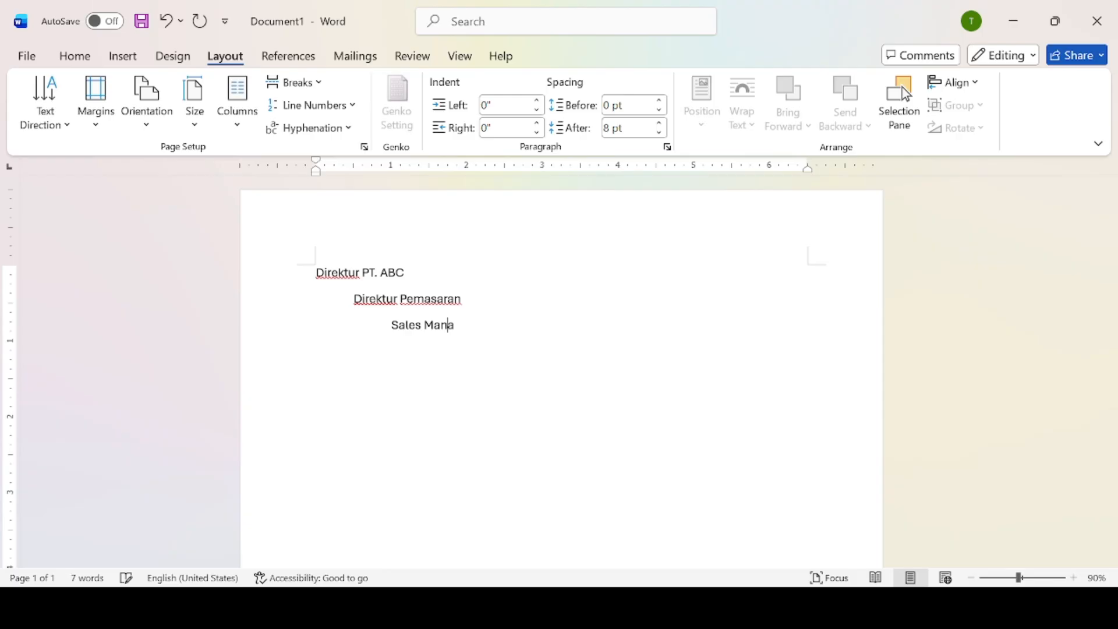
{"action": "type", "text": "ger"}
{"action": "key", "text": "Return"}
{"action": "left_click", "coordinate": [813, 606]}
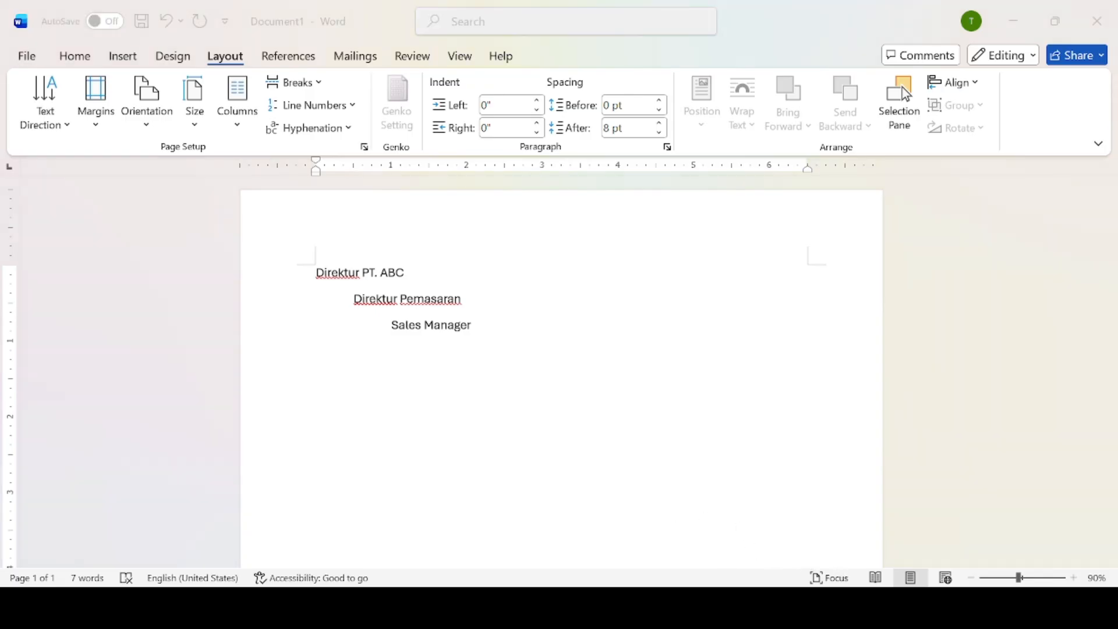
{"action": "left_click", "coordinate": [804, 555]}
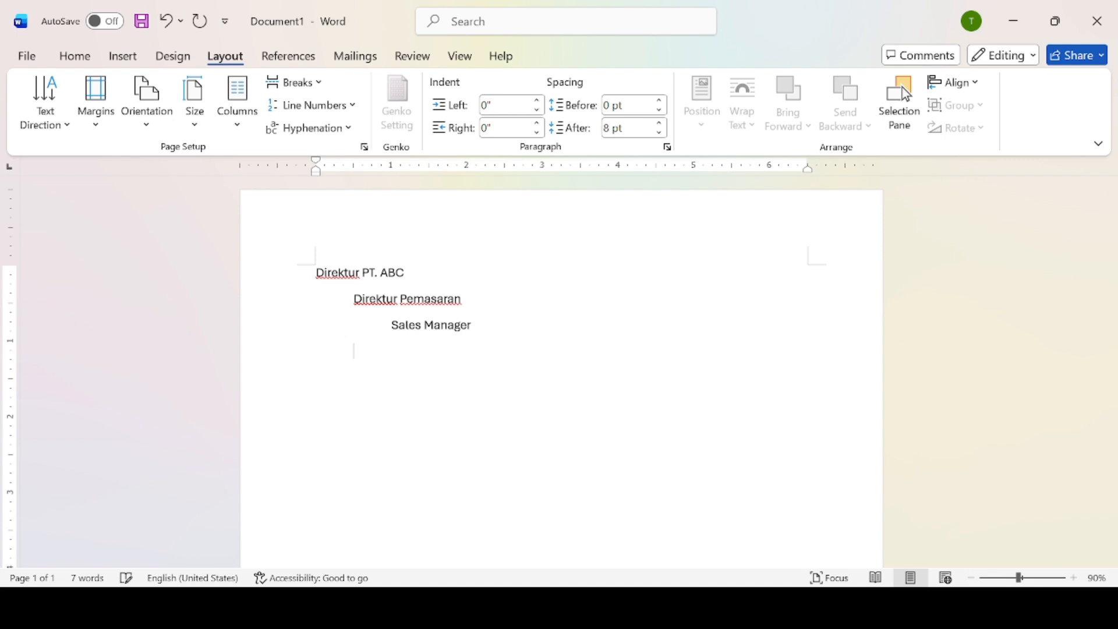
Add three 'Sales SPV' lines indented beneath Sales Manager.
{"action": "key", "text": "Tab"}
{"action": "type", "text": "Sales SPV"}
{"action": "key", "text": "Return"}
{"action": "key", "text": "Tab"}
{"action": "key", "text": "Tab"}
{"action": "type", "text": "Sales"}
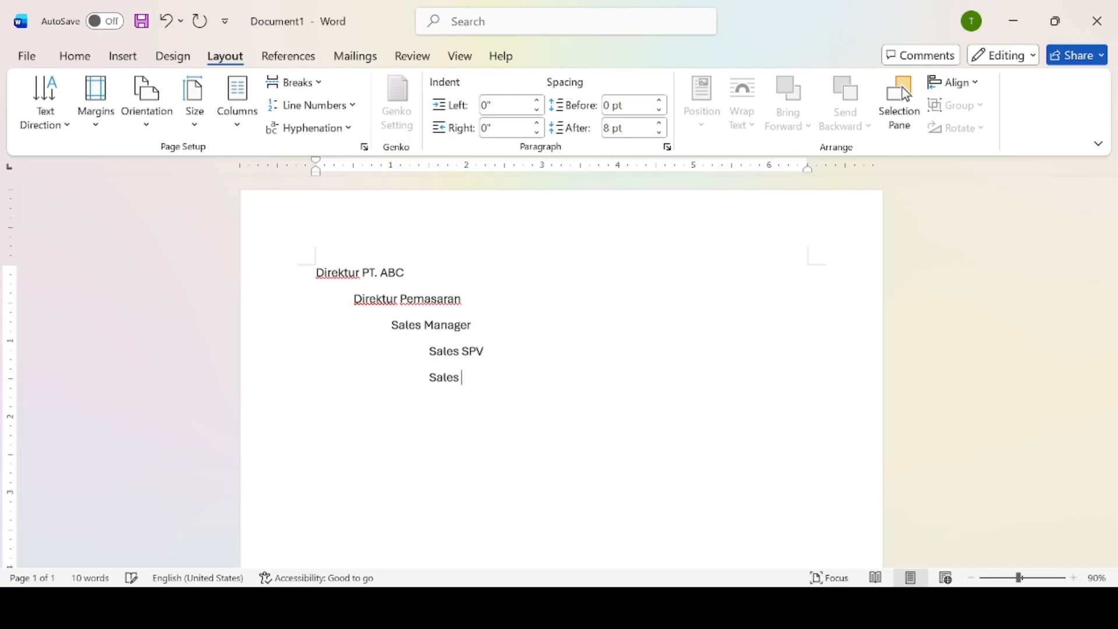
{"action": "type", "text": " SPV"}
{"action": "key", "text": "Return"}
{"action": "type", "text": "Sales SPV"}
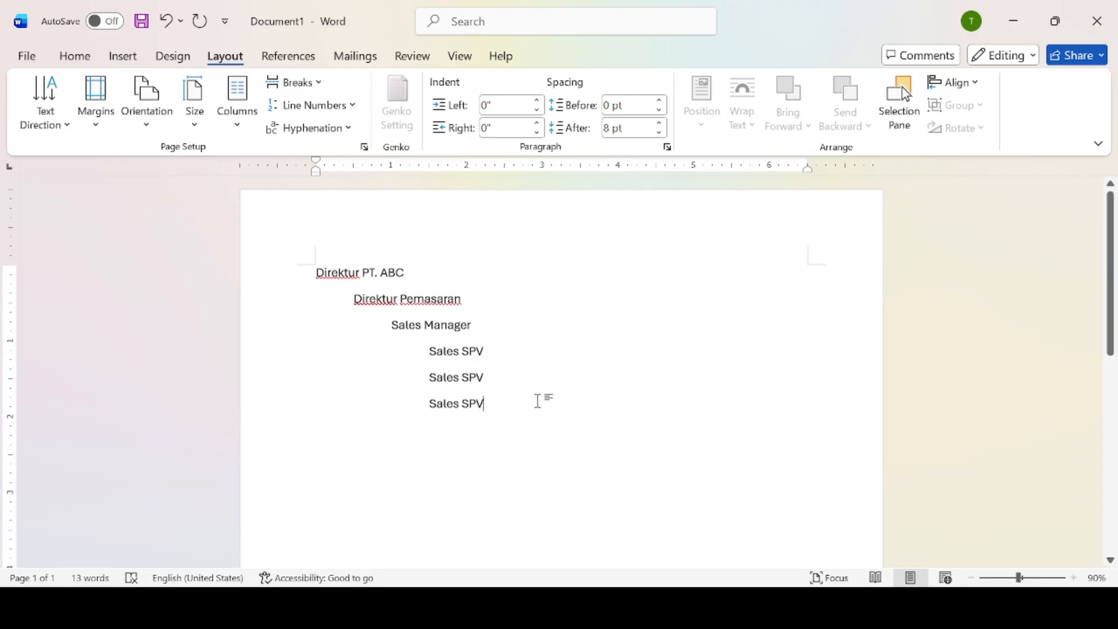
{"action": "key", "text": "Return"}
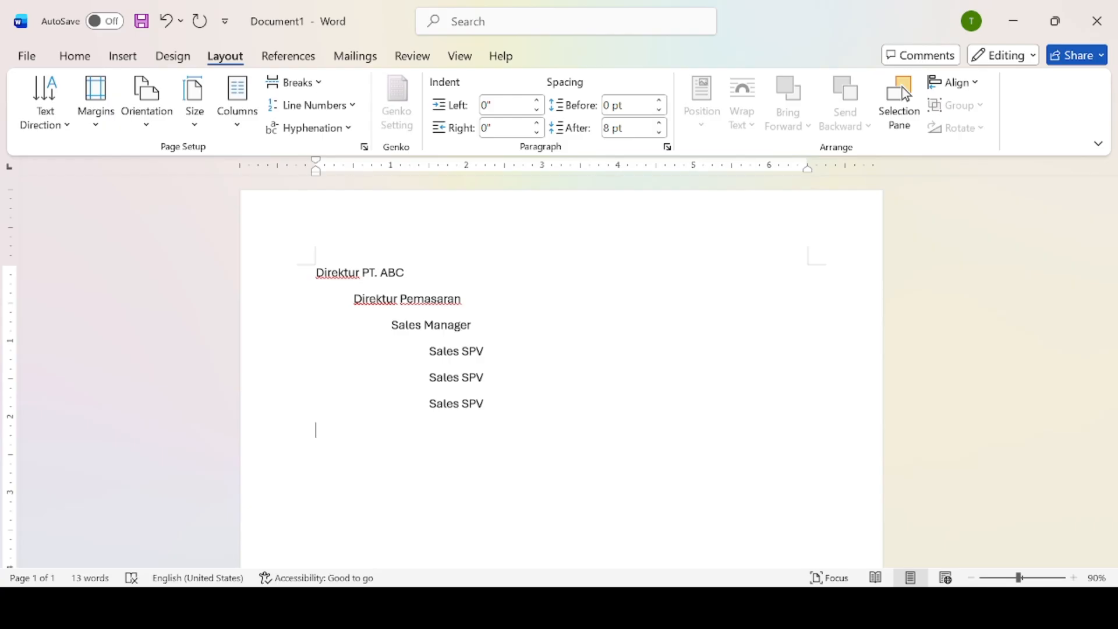
Add a second 'Sales Manager' line at manager level.
{"action": "key", "text": "Tab"}
{"action": "key", "text": "Tab"}
{"action": "type", "text": "Sales mana"}
{"action": "key", "text": "BackSpace"}
{"action": "key", "text": "BackSpace"}
{"action": "key", "text": "BackSpace"}
{"action": "key", "text": "BackSpace"}
{"action": "type", "text": "mana"}
{"action": "key", "text": "BackSpace"}
{"action": "key", "text": "BackSpace"}
{"action": "key", "text": "BackSpace"}
{"action": "key", "text": "BackSpace"}
{"action": "type", "text": "masaran"}
{"action": "key", "text": "BackSpace"}
{"action": "key", "text": "BackSpace"}
{"action": "key", "text": "BackSpace"}
{"action": "type", "text": "Manager"}
{"action": "key", "text": "Return"}
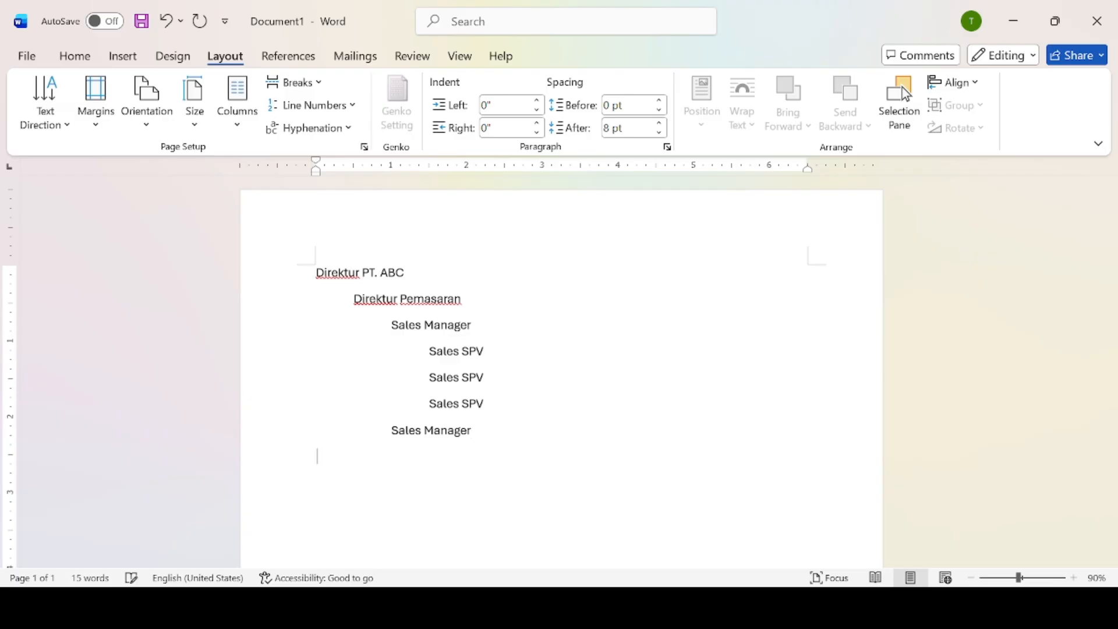
Add three 'Sales SPV' lines beneath it, then a director-level 'Direlktur Keuangan' line.
{"action": "key", "text": "Tab"}
{"action": "key", "text": "Tab"}
{"action": "type", "text": "Sales SPV"}
{"action": "key", "text": "Tab"}
{"action": "key", "text": "Tab"}
{"action": "type", "text": "Sales"}
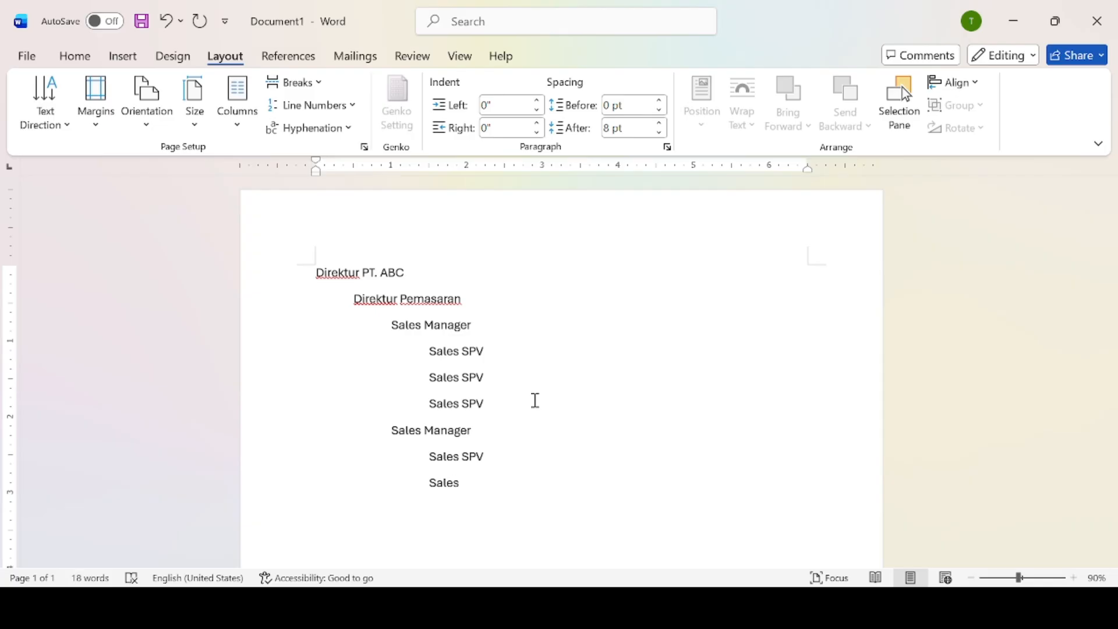
{"action": "key", "text": "BackSpace"}
{"action": "type", "text": "s SPV"}
{"action": "key", "text": "Return"}
{"action": "type", "text": "Sales SPV"}
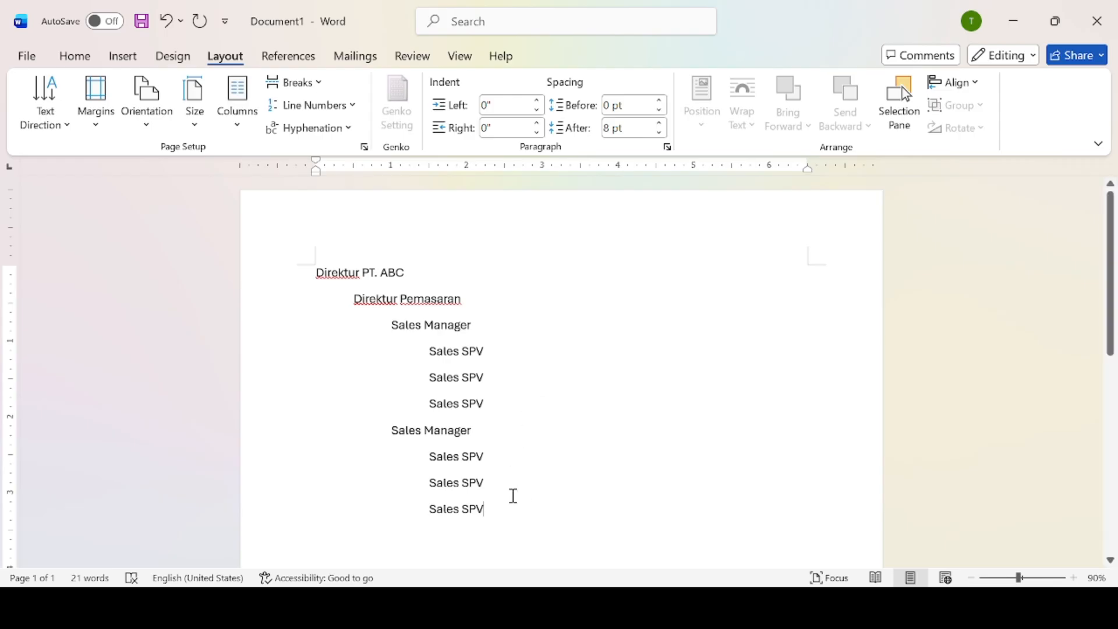
{"action": "key", "text": "Return"}
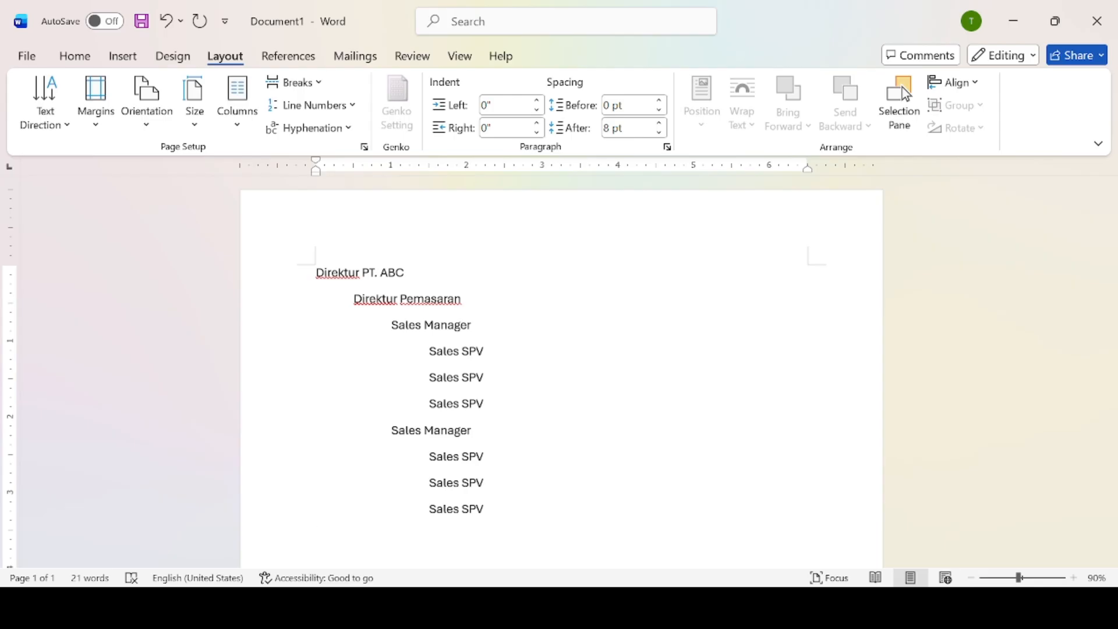
{"action": "key", "text": "Tab"}
{"action": "type", "text": "Direlktur Keuangan"}
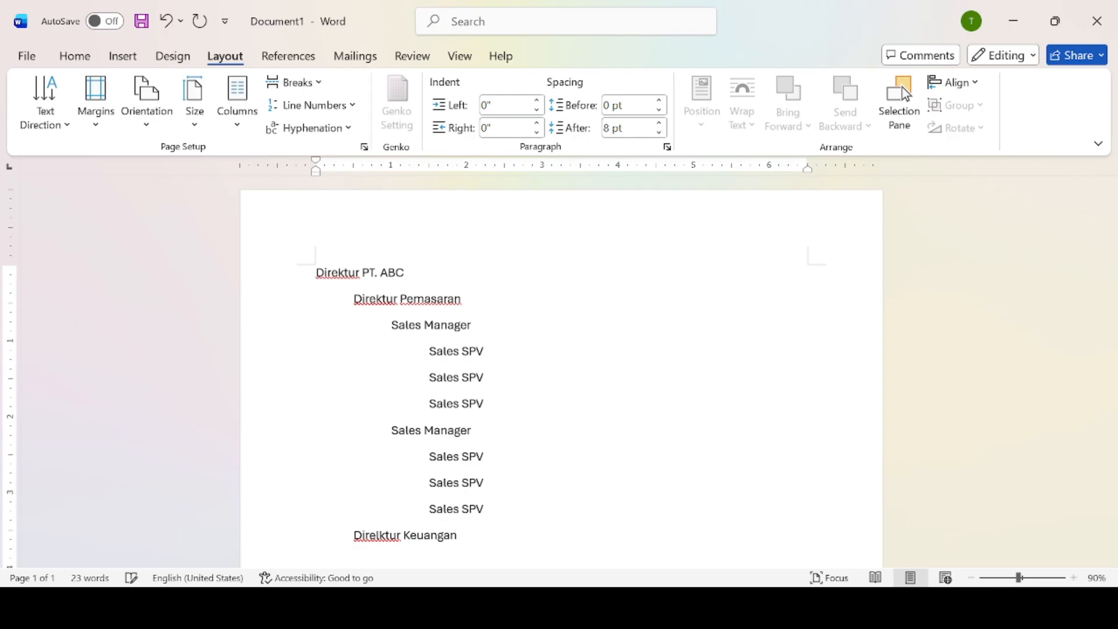
Add 'Manager Keuangan' under the finance director, followed by an 'SPV Acounting' line.
{"action": "key", "text": "Return"}
{"action": "key", "text": "Tab"}
{"action": "left_click_drag", "start_coordinate": [1112, 295], "coordinate": [1114, 357]}
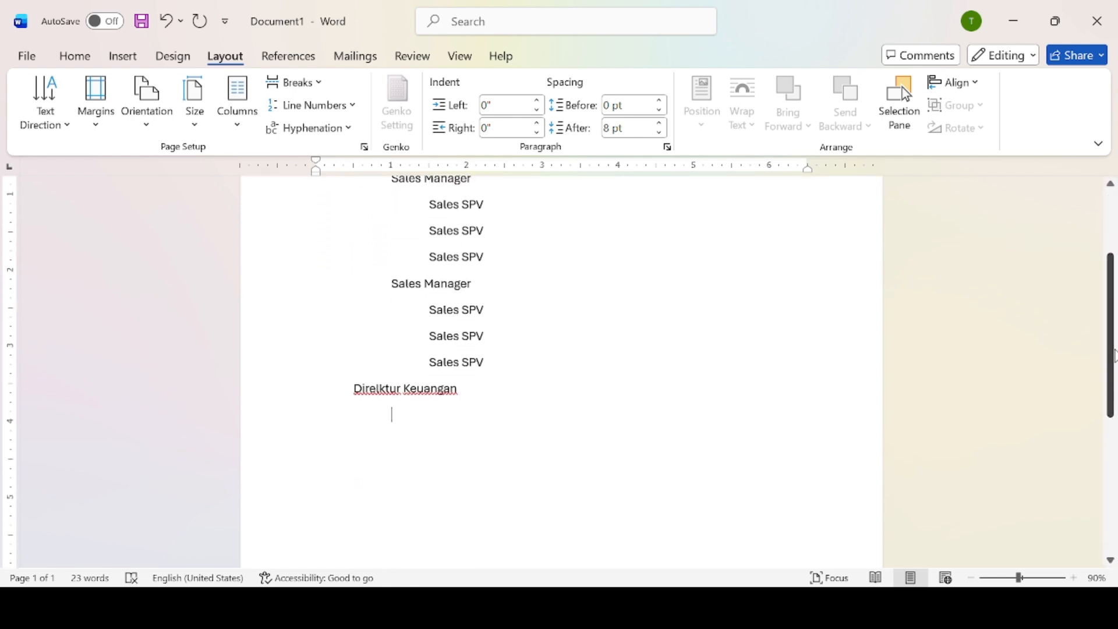
{"action": "type", "text": "Manager Keuangan"}
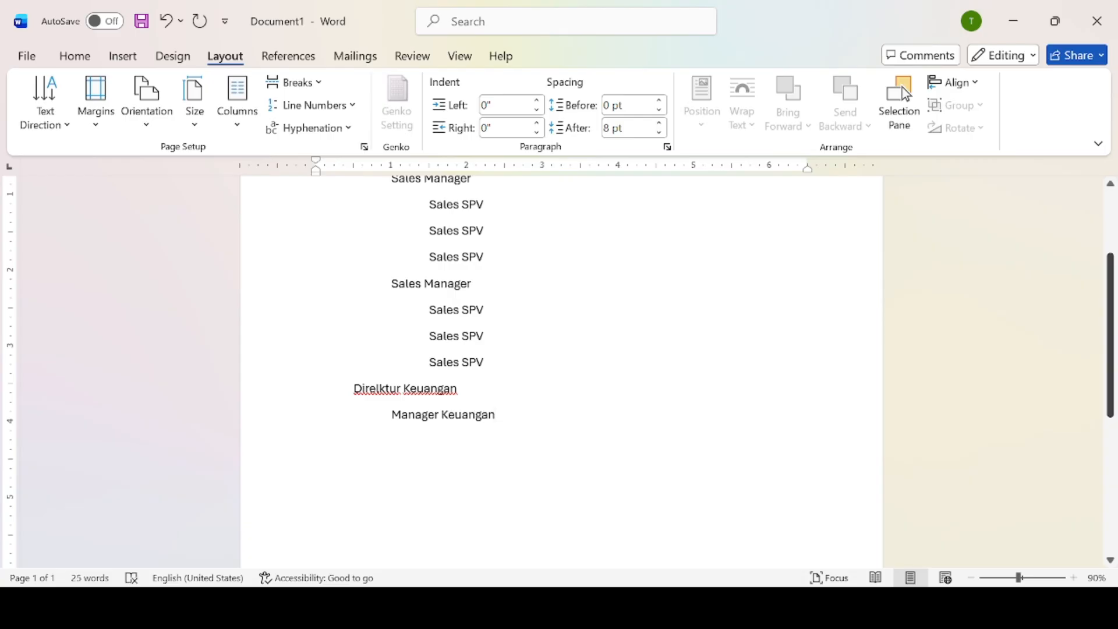
{"action": "key", "text": "Return"}
{"action": "type", "text": "SPV Acounting"}
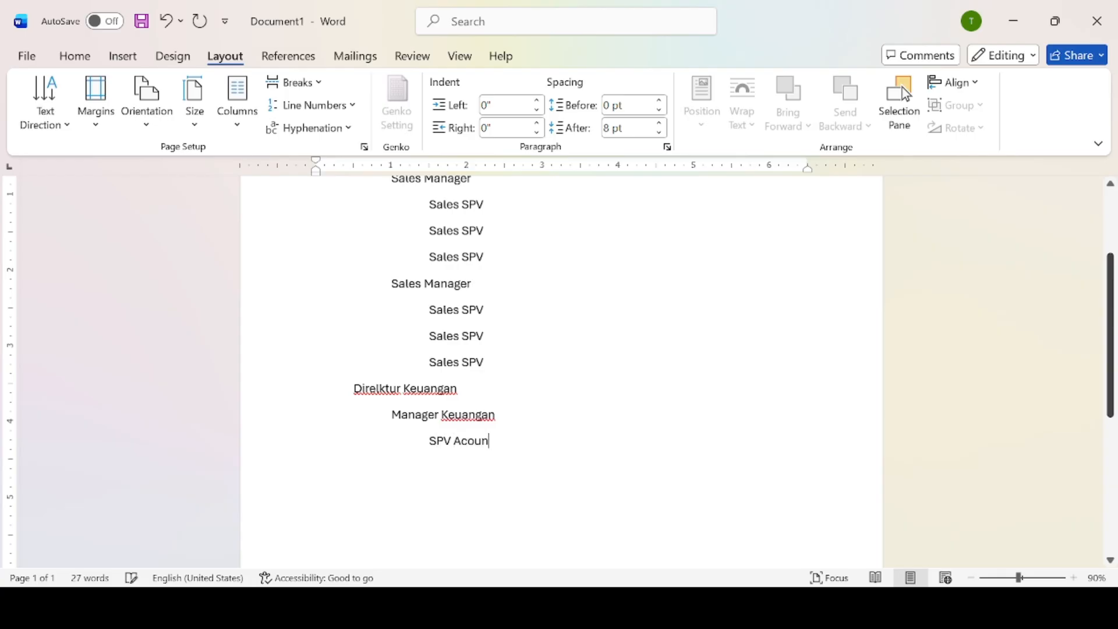
{"action": "key", "text": "Return"}
Add two more indented 'SPV Acounting' lines.
{"action": "key", "text": "Tab"}
{"action": "key", "text": "Tab"}
{"action": "type", "text": "Sp"}
{"action": "key", "text": "BackSpace"}
{"action": "type", "text": "PV Aco"}
{"action": "key", "text": "BackSpace"}
{"action": "type", "text": "ounting"}
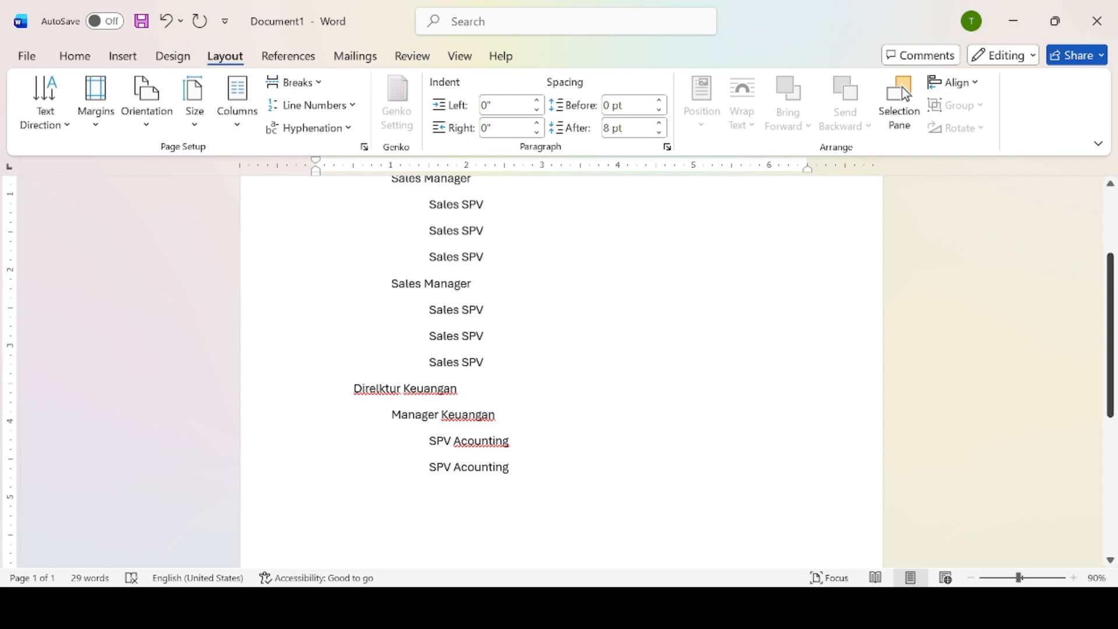
{"action": "key", "text": "Return"}
{"action": "key", "text": "Tab"}
{"action": "type", "text": "SPV Acounting"}
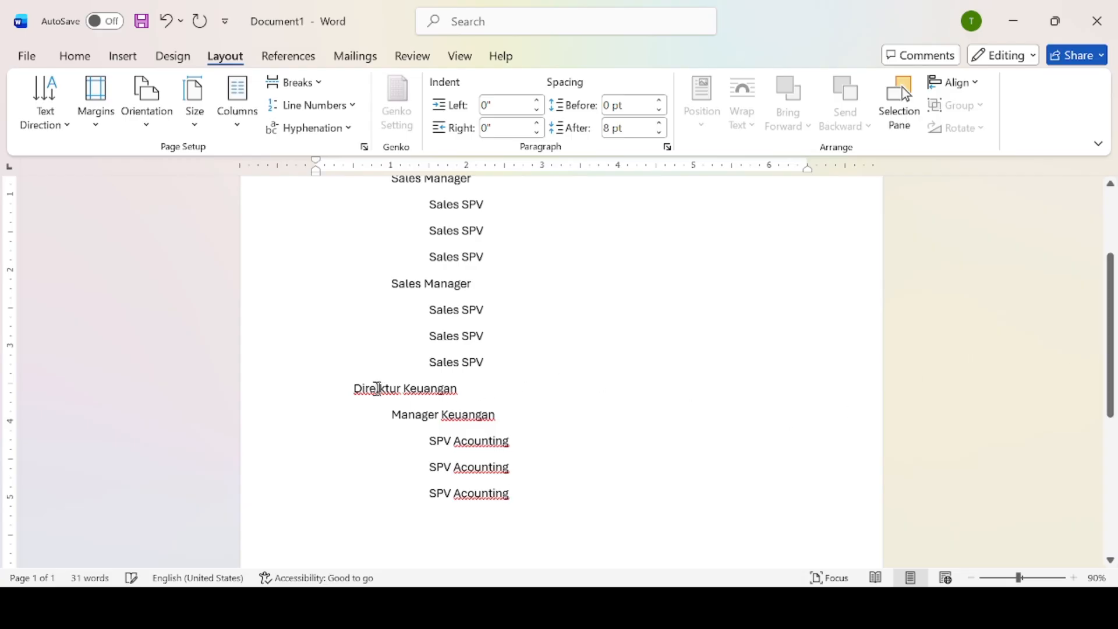
Correct 'Direlktur' to 'Direktur Keuangan' and start a new line after the last SPV.
{"action": "left_click", "coordinate": [380, 389]}
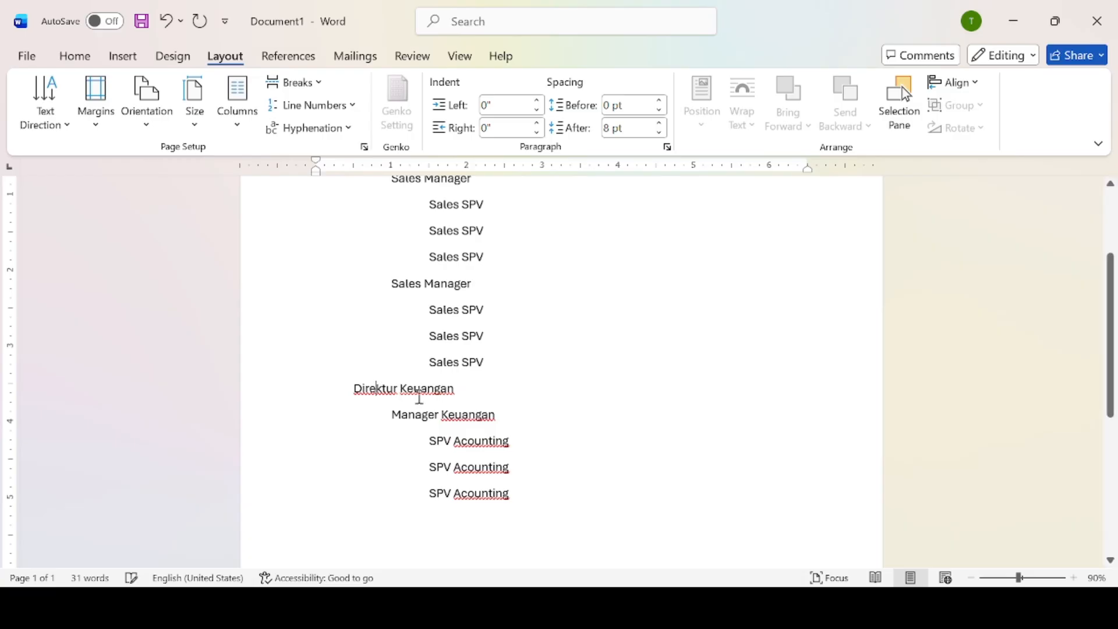
{"action": "key", "text": "Return"}
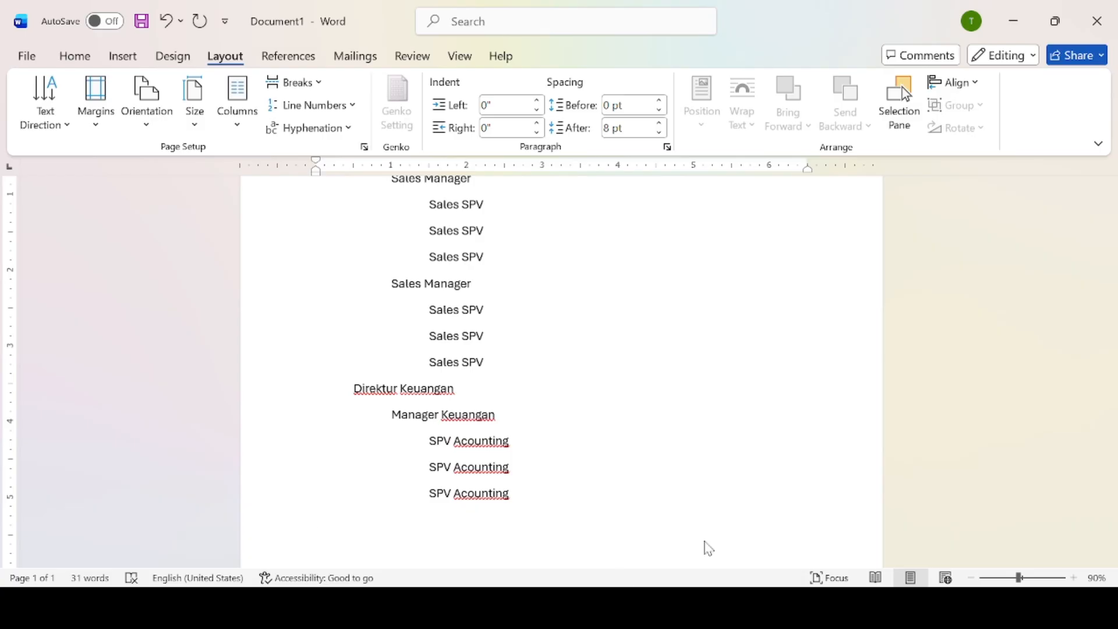
{"action": "key", "text": "alt+Tab"}
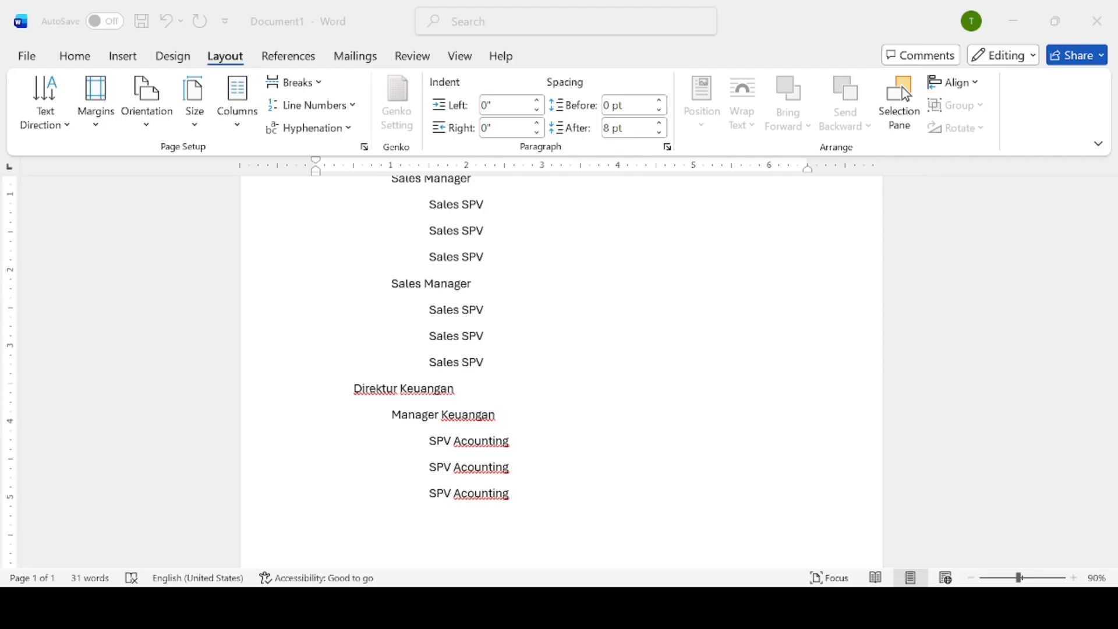
{"action": "key", "text": "alt+Tab"}
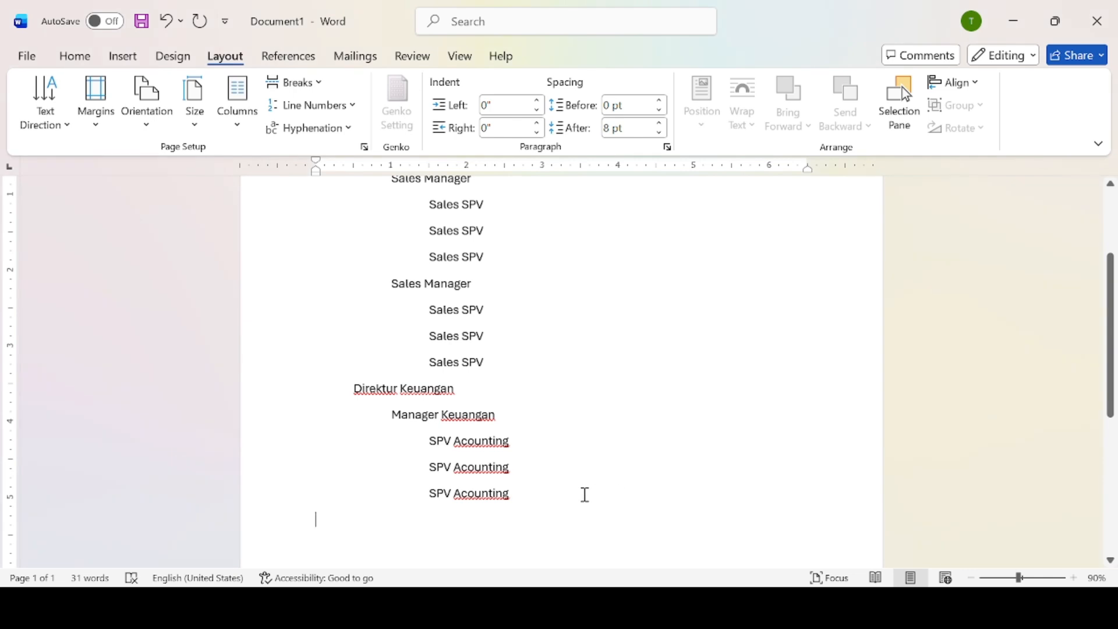
Add a director-level 'Direktur Operasional' line.
{"action": "key", "text": "Tab"}
{"action": "type", "text": "D"}
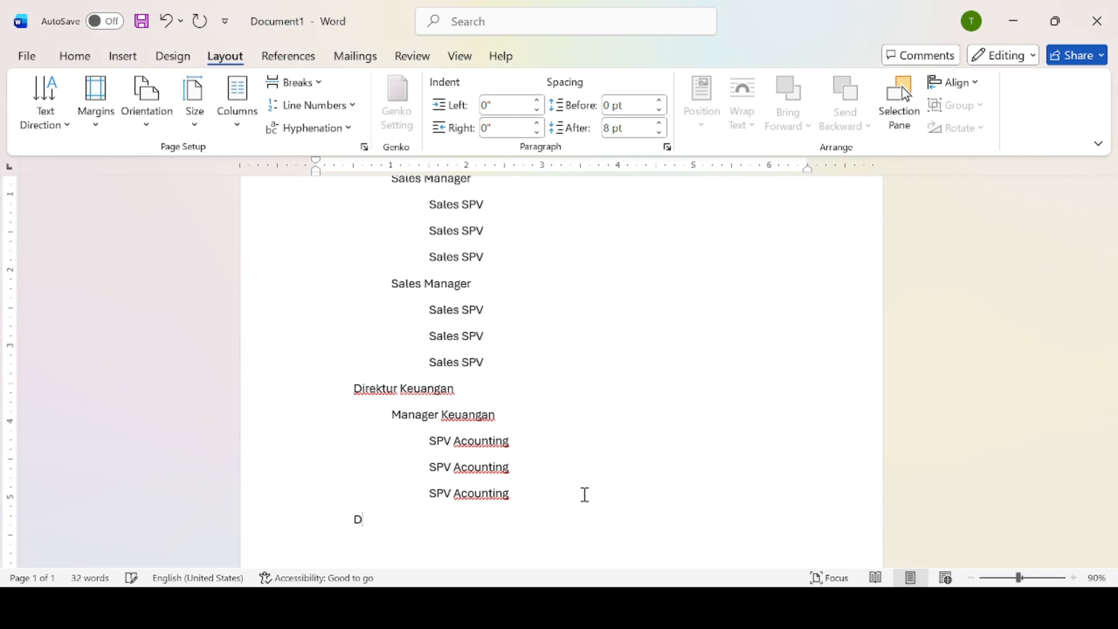
{"action": "type", "text": "irektur Operasional"}
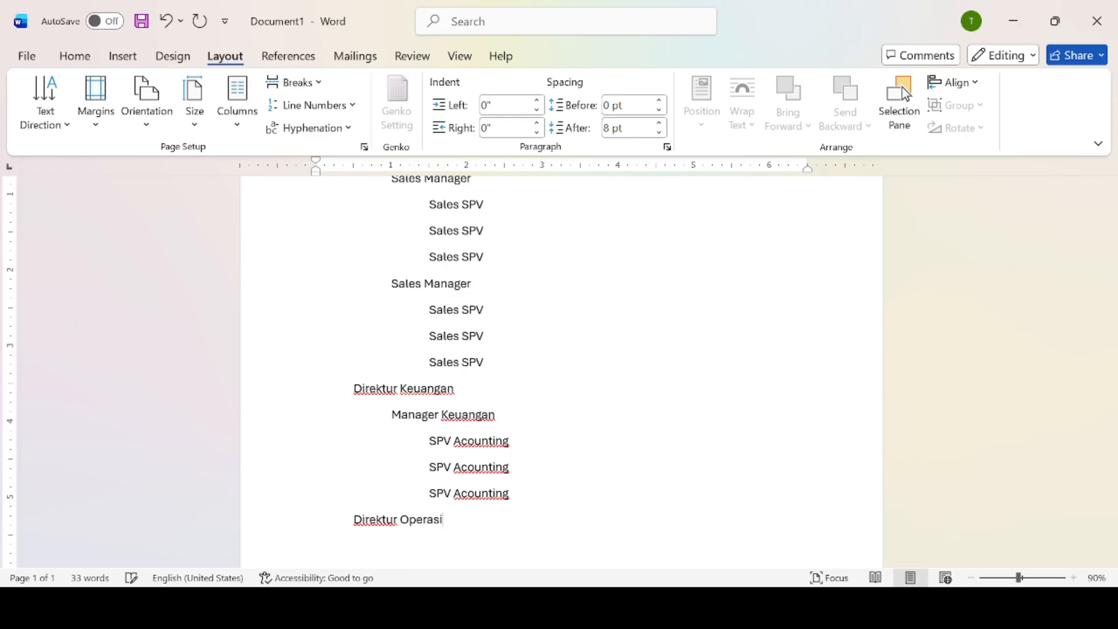
{"action": "key", "text": "Return"}
Add 'Manager Operasional' beneath it, correcting the line from 'Manager Gudang'.
{"action": "key", "text": "Tab"}
{"action": "key", "text": "Tab"}
{"action": "type", "text": "Manager Gudang"}
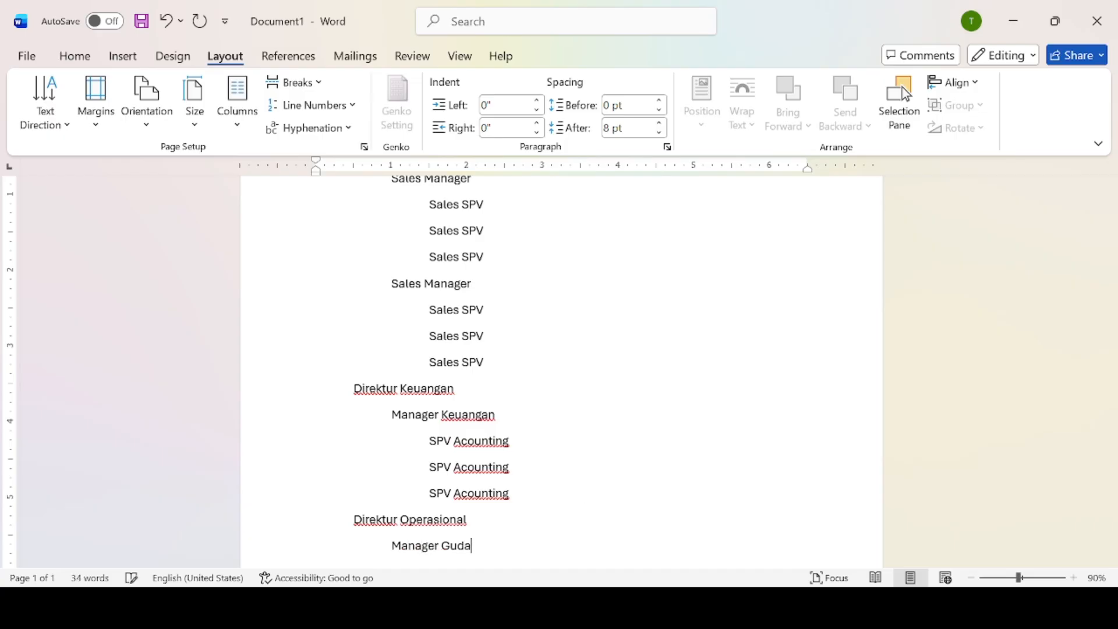
{"action": "key", "text": "Return"}
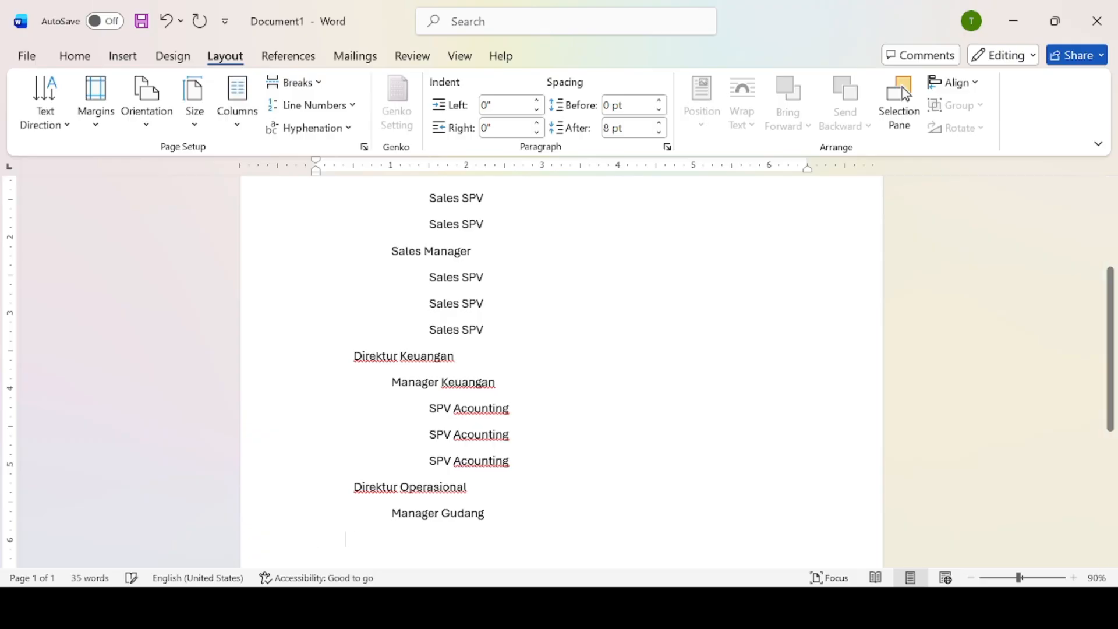
{"action": "key", "text": "Tab"}
{"action": "key", "text": "Tab"}
{"action": "key", "text": "Tab"}
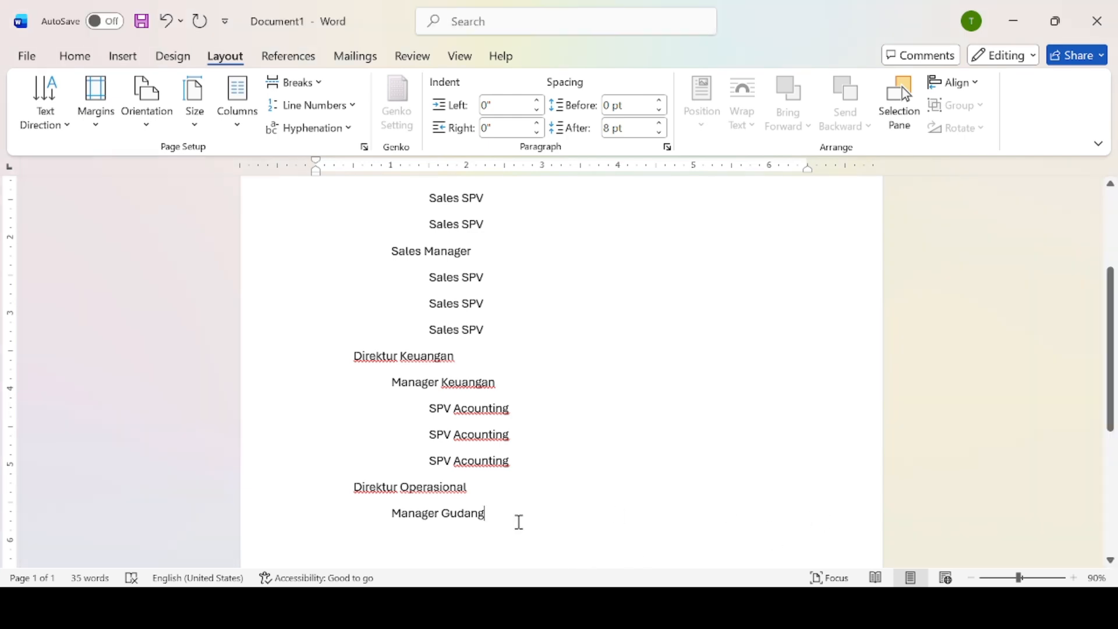
{"action": "key", "text": "BackSpace"}
{"action": "key", "text": "BackSpace"}
{"action": "key", "text": "BackSpace"}
{"action": "key", "text": "BackSpace"}
{"action": "key", "text": "BackSpace"}
{"action": "type", "text": "O"}
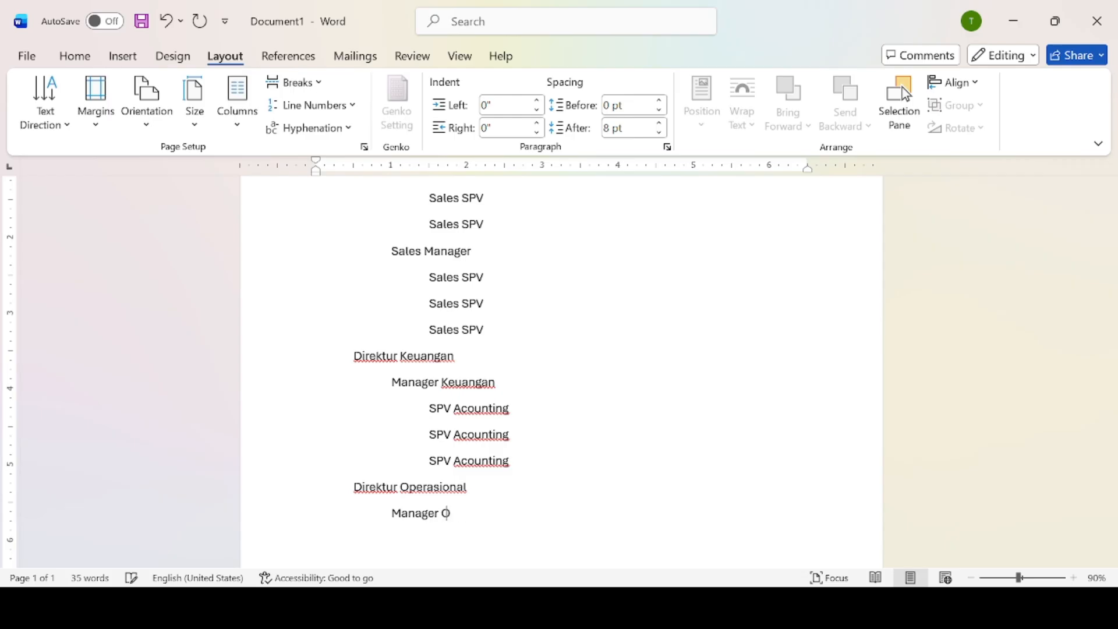
{"action": "type", "text": "Perasio"}
{"action": "key", "text": "BackSpace"}
{"action": "key", "text": "BackSpace"}
{"action": "key", "text": "BackSpace"}
{"action": "key", "text": "BackSpace"}
{"action": "key", "text": "BackSpace"}
{"action": "key", "text": "BackSpace"}
{"action": "key", "text": "BackSpace"}
{"action": "type", "text": "perasional"}
Add an indented 'SPV Operasional' line under Manager Operasional.
{"action": "key", "text": "Return"}
{"action": "key", "text": "Tab"}
{"action": "type", "text": "SPV "}
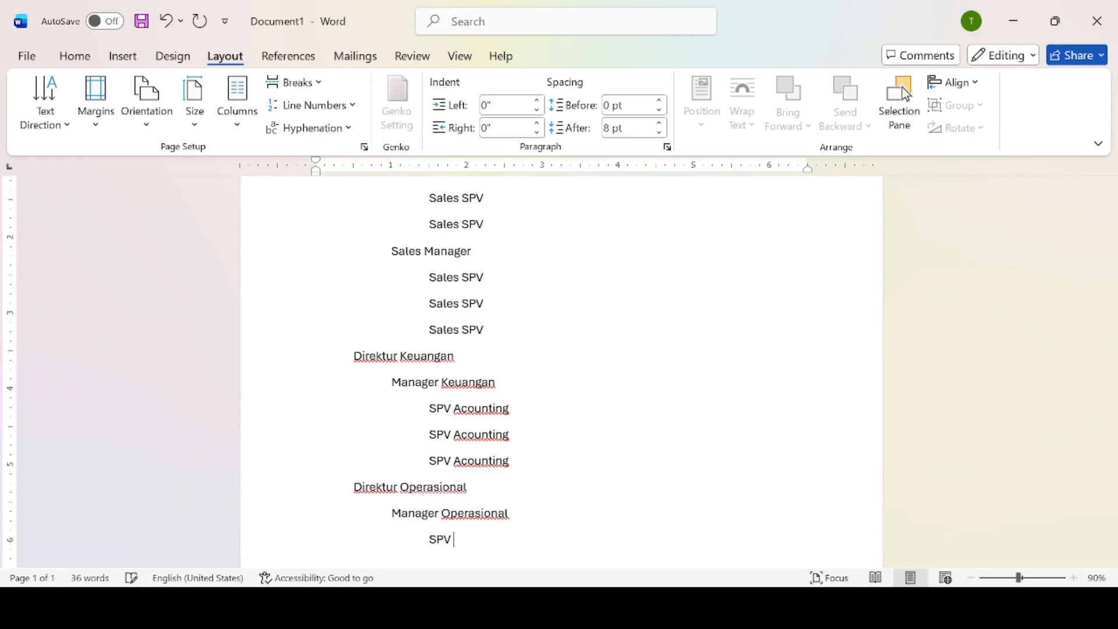
{"action": "type", "text": "Operasional"}
{"action": "key", "text": "Return"}
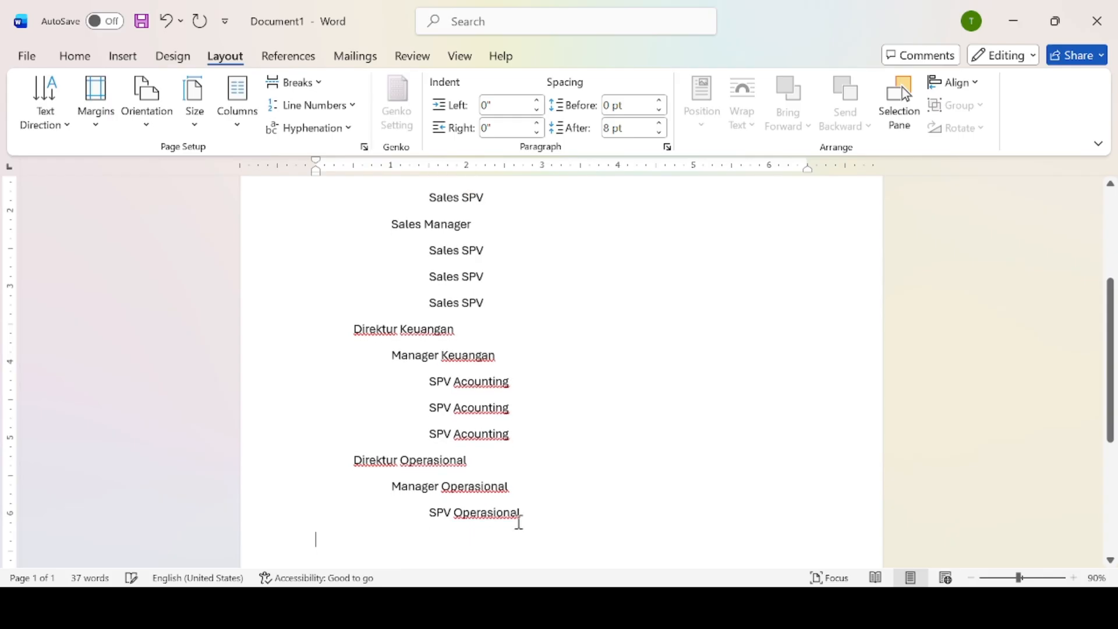
Add a second 'SPV Operasional' line under Manager Operasional.
{"action": "key", "text": "Tab"}
{"action": "key", "text": "Tab"}
{"action": "key", "text": "Tab"}
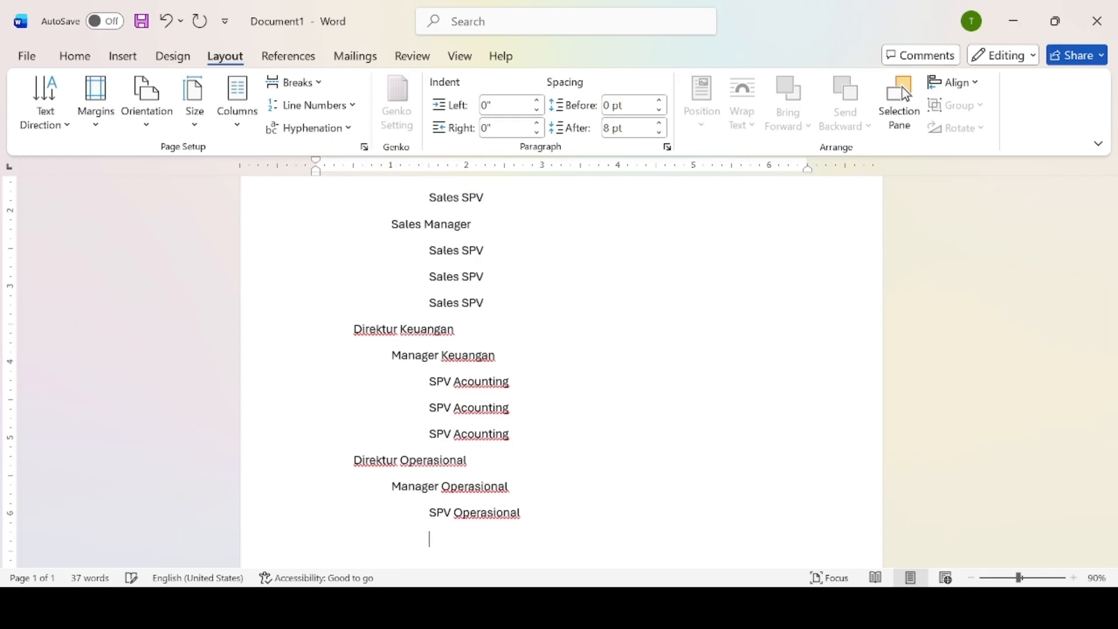
{"action": "type", "text": "S"}
{"action": "key", "text": "BackSpace"}
{"action": "type", "text": "SPV "}
{"action": "type", "text": "Operasio"}
{"action": "type", "text": "n"}
{"action": "key", "text": "BackSpace"}
{"action": "type", "text": "nal"}
{"action": "key", "text": "Return"}
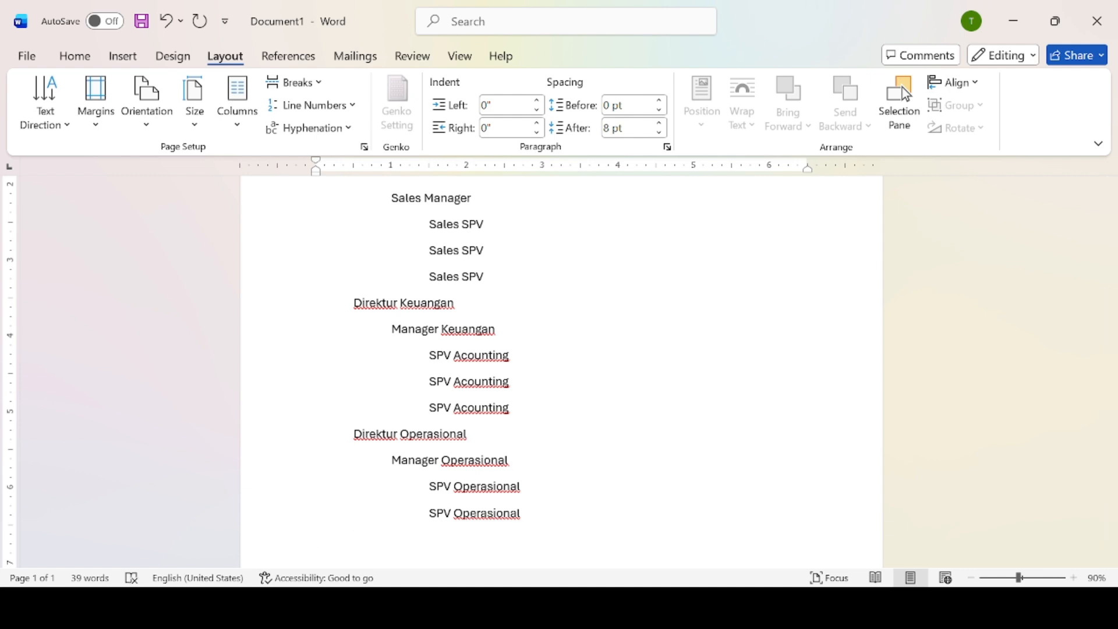
Add 'Manager Gudang' with two 'SPV Gudang' lines indented beneath it.
{"action": "type", "text": "Manager Gudang"}
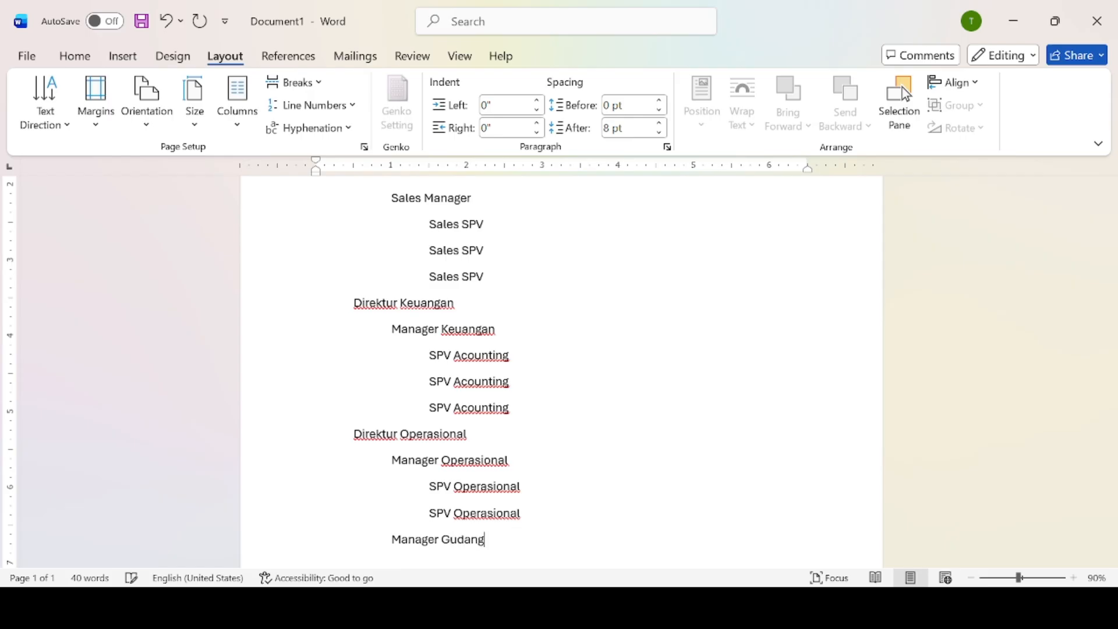
{"action": "key", "text": "Return"}
{"action": "key", "text": "Tab"}
{"action": "key", "text": "Tab"}
{"action": "key", "text": "Tab"}
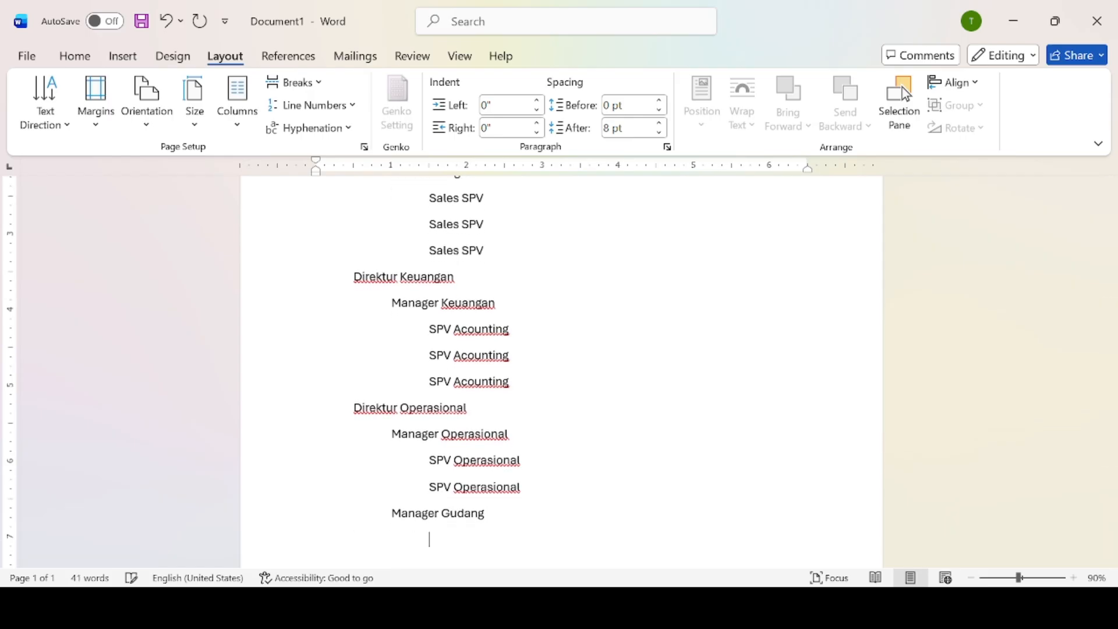
{"action": "type", "text": "SPV G"}
{"action": "type", "text": "ua"}
{"action": "type", "text": "dang"}
{"action": "key", "text": "Return"}
{"action": "key", "text": "BackSpace"}
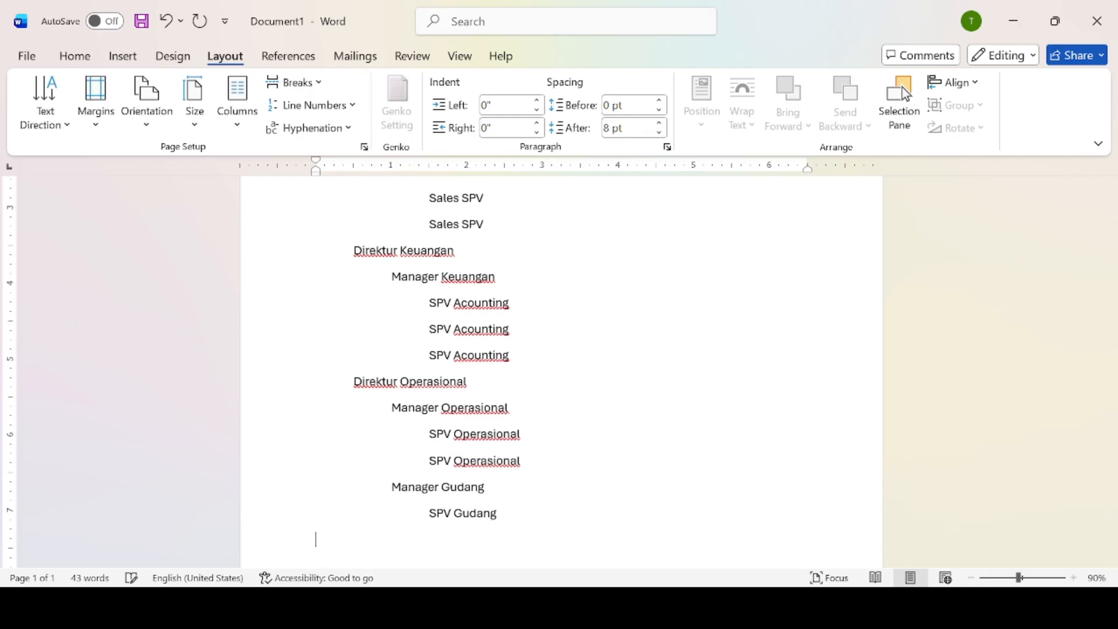
{"action": "key", "text": "Tab"}
{"action": "type", "text": "SPV Gudang"}
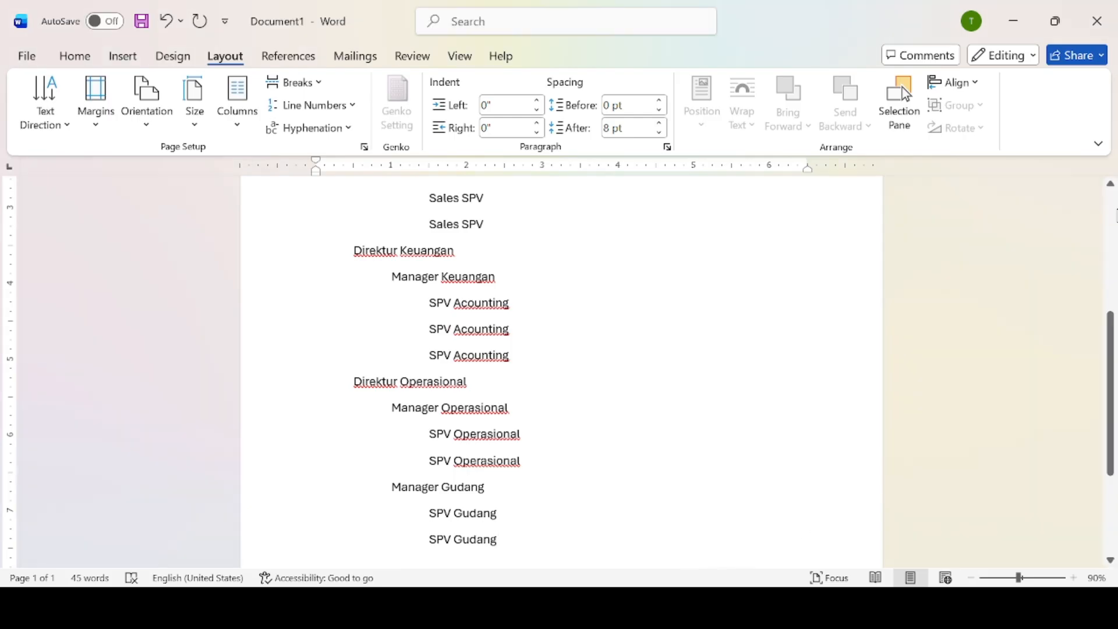
Select and copy the hierarchy list, then insert a page break after it.
{"action": "left_click_drag", "start_coordinate": [1114, 321], "coordinate": [1113, 233]}
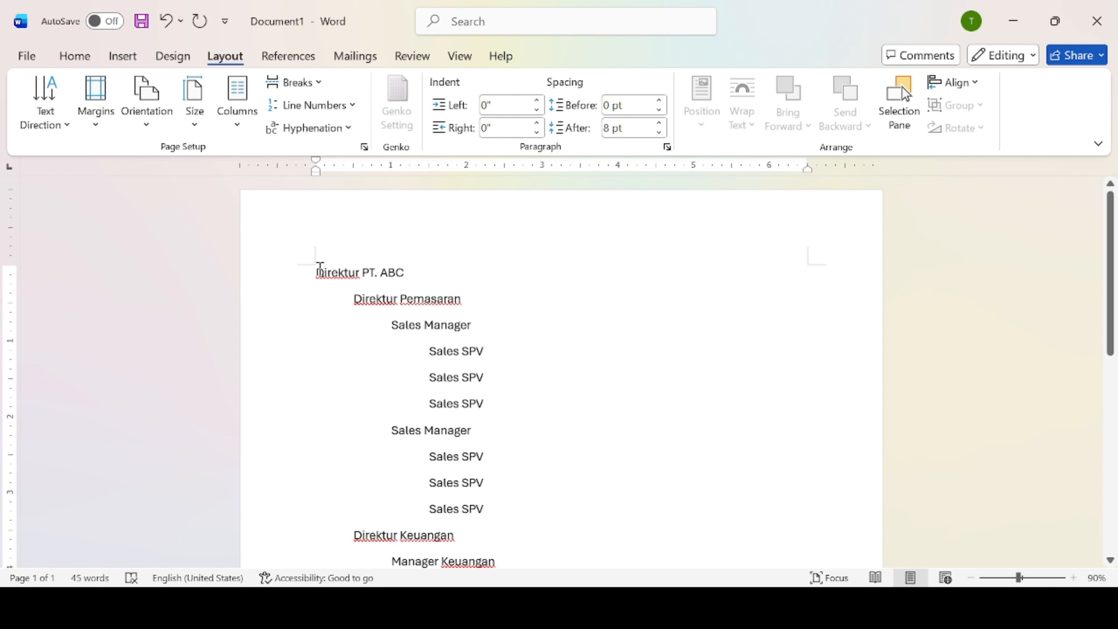
{"action": "left_click_drag", "start_coordinate": [318, 272], "coordinate": [545, 449]}
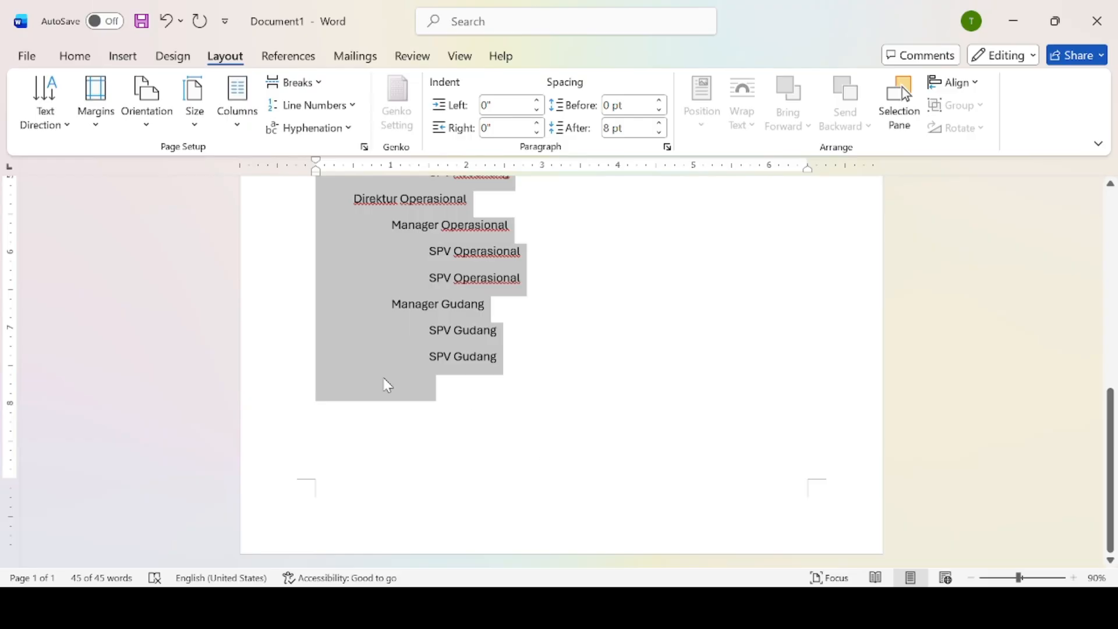
{"action": "left_click", "coordinate": [134, 56]}
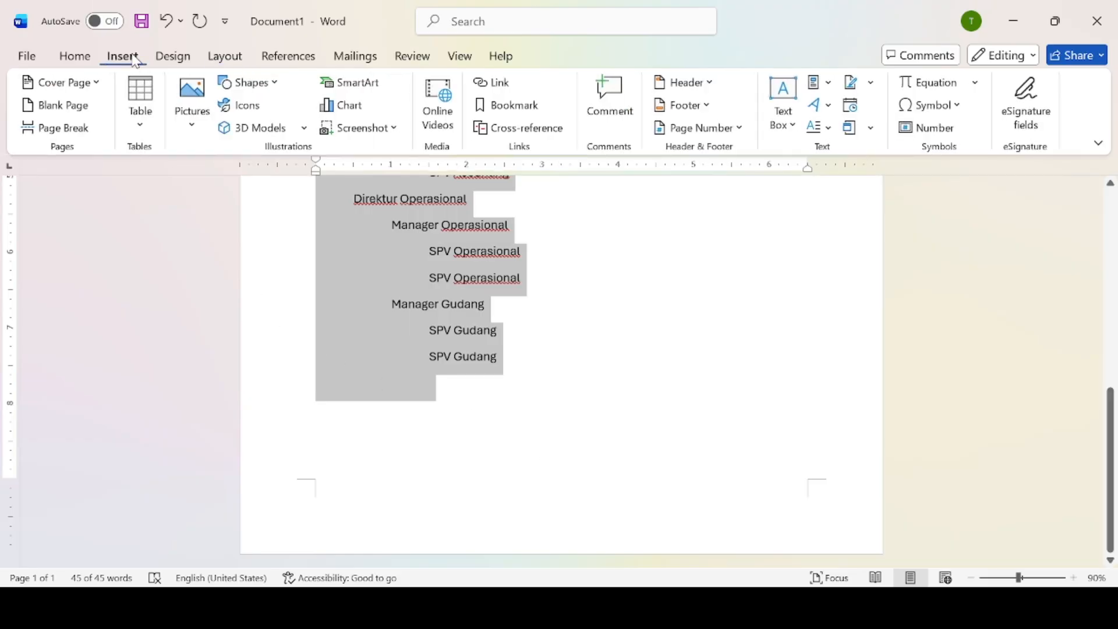
{"action": "left_click", "coordinate": [385, 449]}
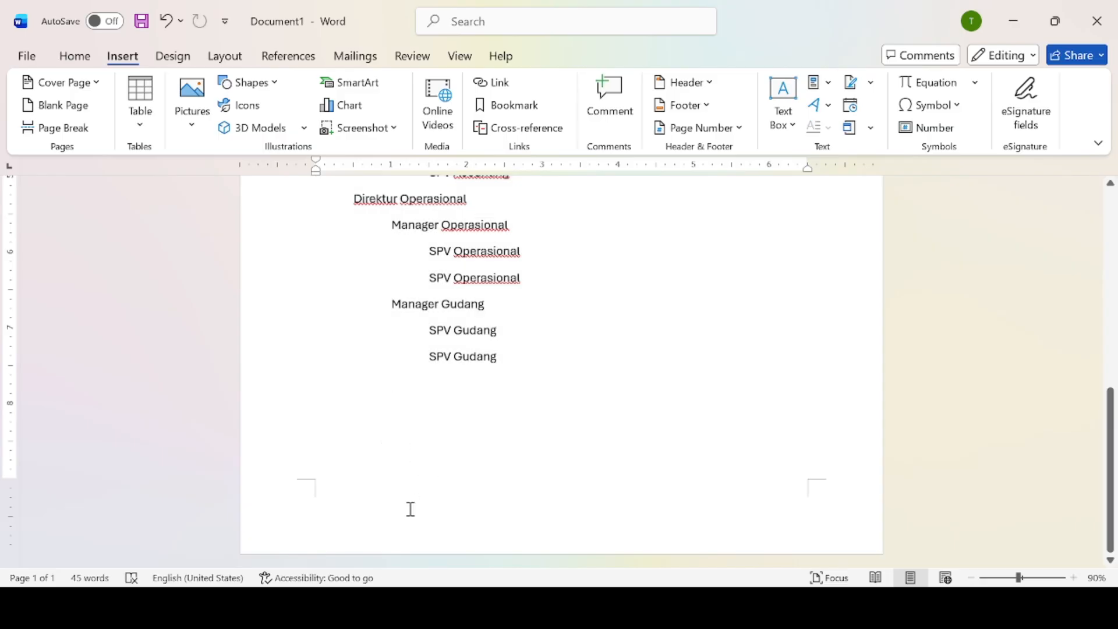
{"action": "key", "text": "ctrl+Return"}
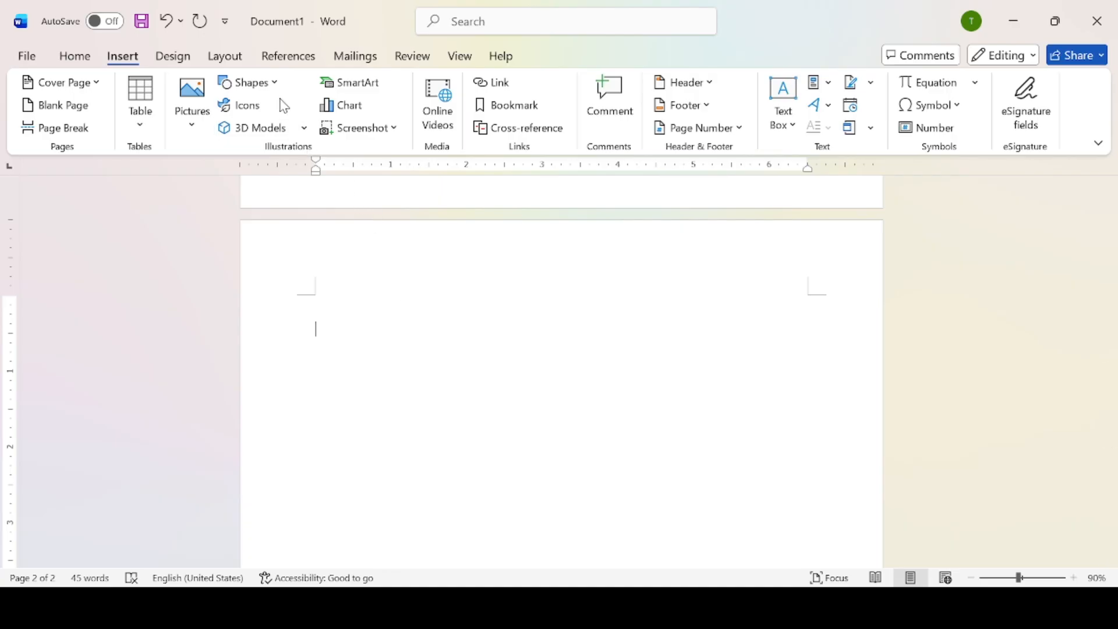
Insert a Hierarchy organization chart SmartArt graphic on page 2.
{"action": "left_click", "coordinate": [352, 87]}
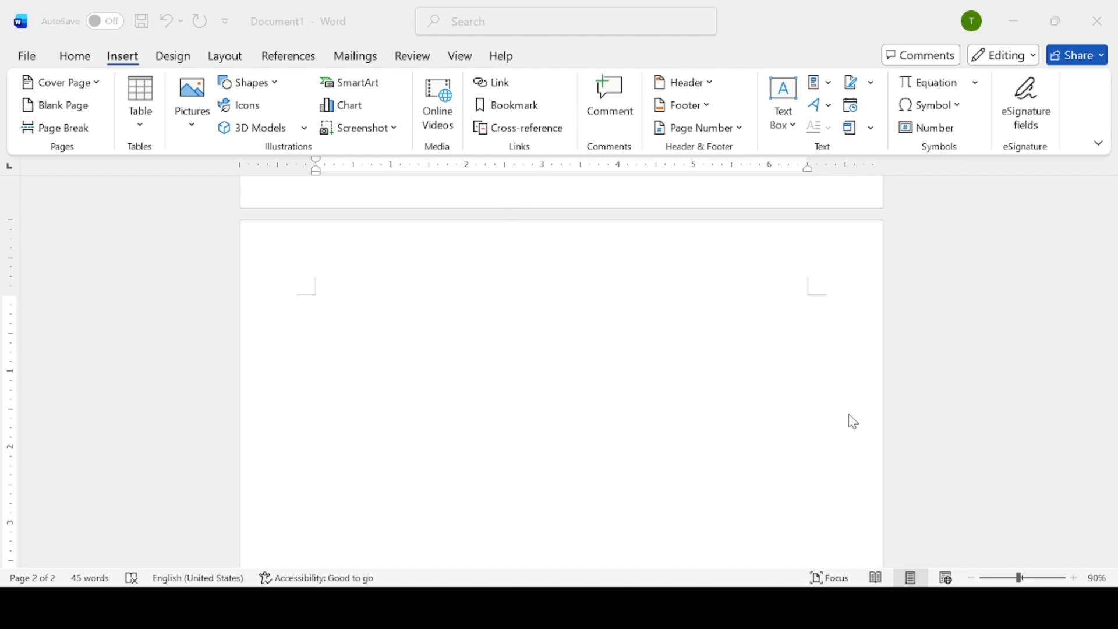
{"action": "left_click", "coordinate": [756, 453]}
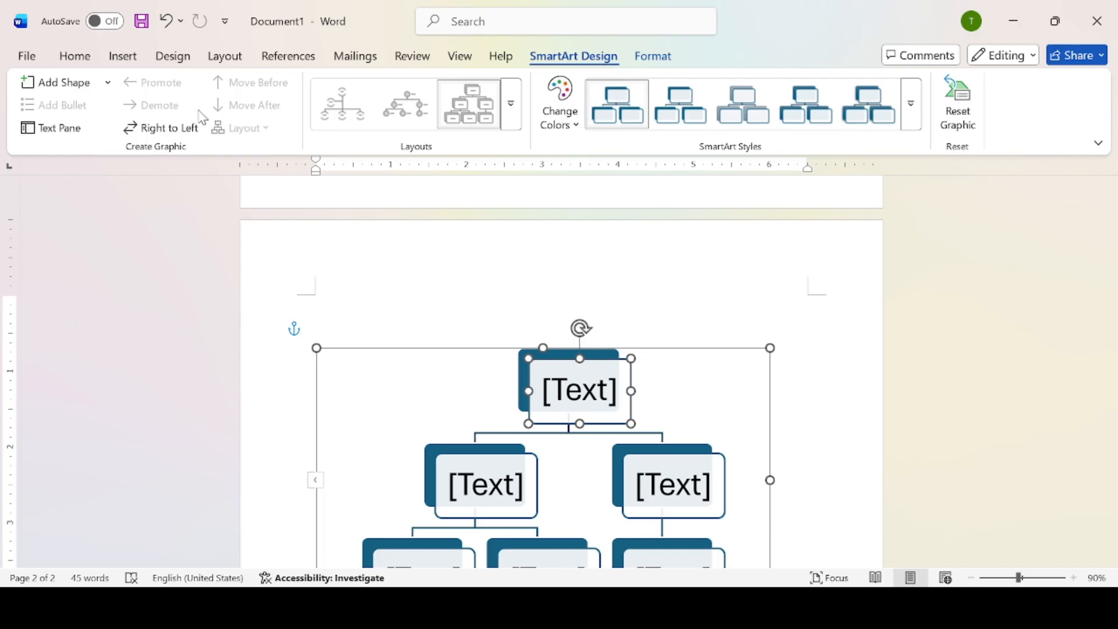
Paste the PT ABC list into the SmartArt text pane, promote the empty node, and delete five empty boxes.
{"action": "left_click", "coordinate": [42, 129]}
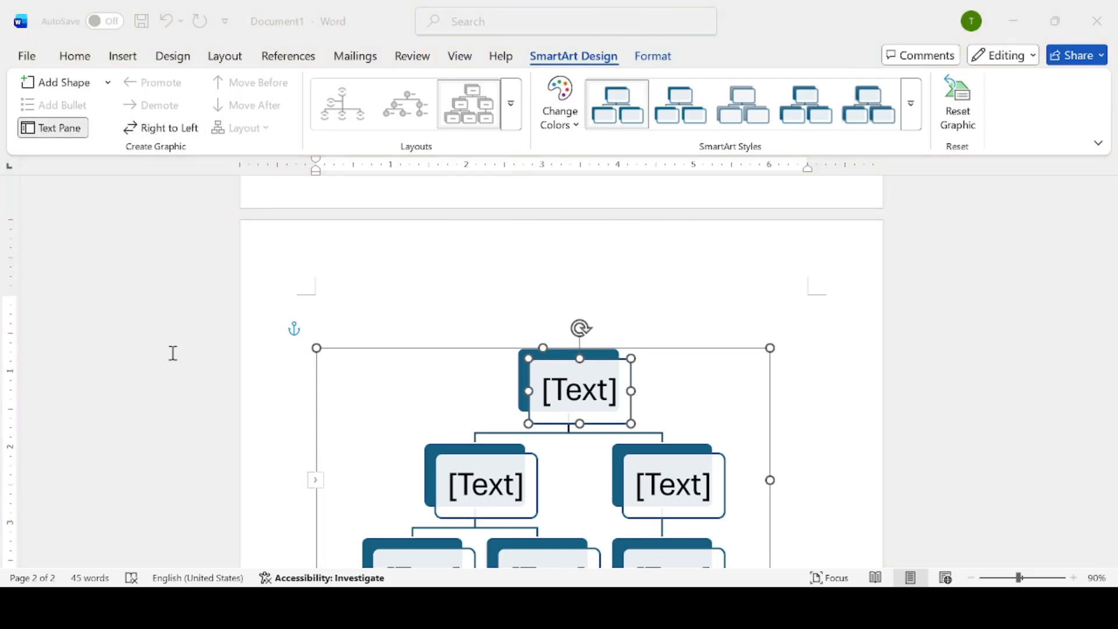
{"action": "key", "text": "ctrl+v"}
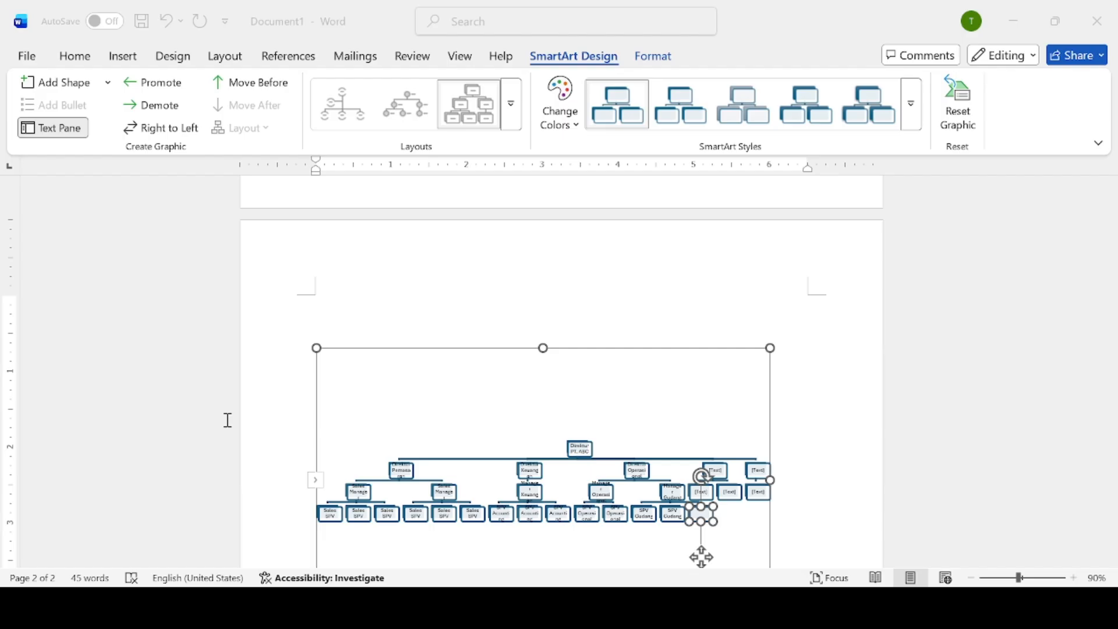
{"action": "key", "text": "shift+Tab"}
{"action": "key", "text": "shift+Tab"}
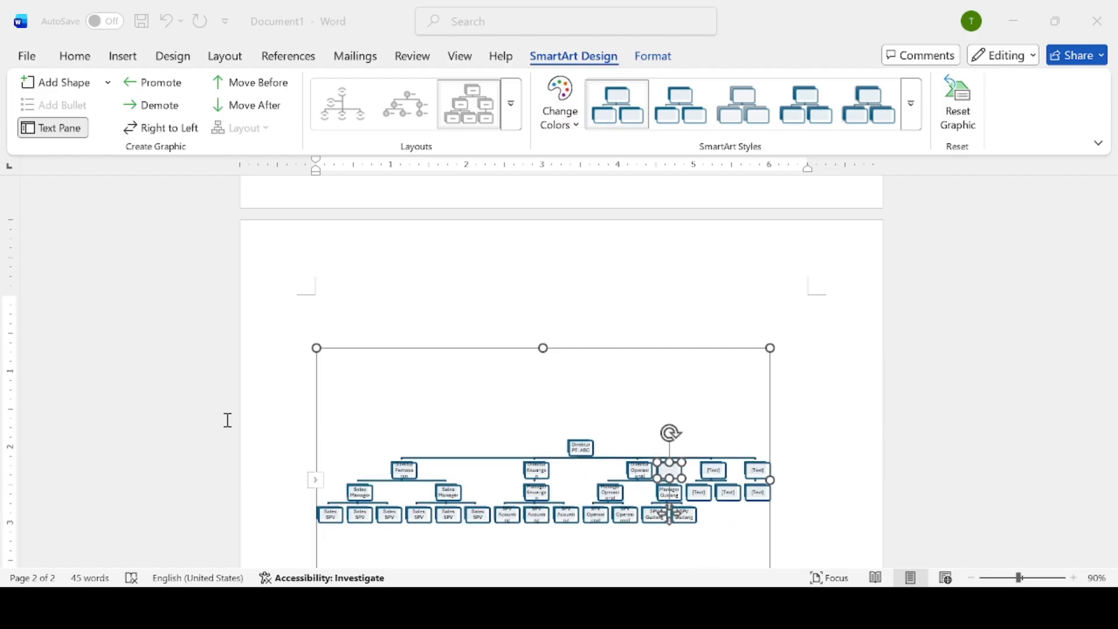
{"action": "key", "text": "shift+Tab"}
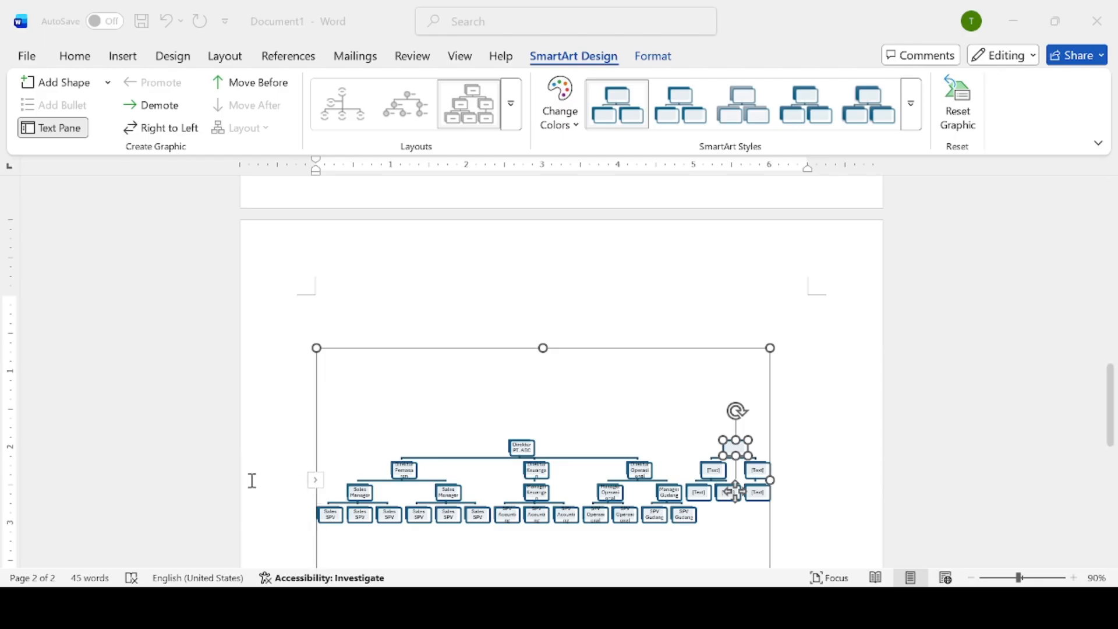
{"action": "left_click_drag", "start_coordinate": [202, 395], "coordinate": [234, 500]}
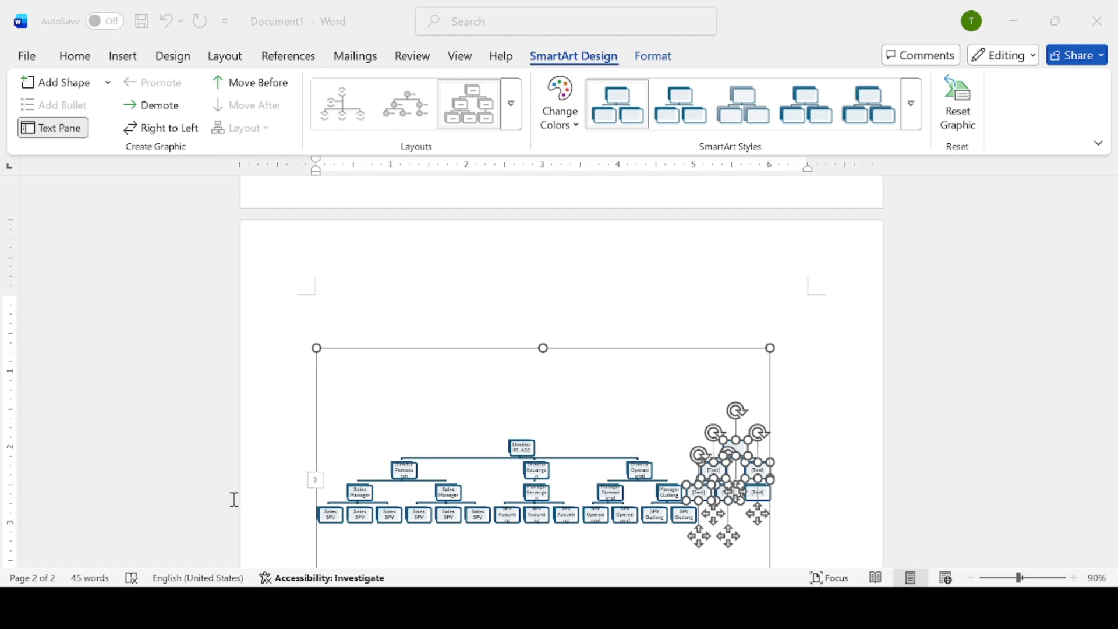
{"action": "key", "text": "Delete"}
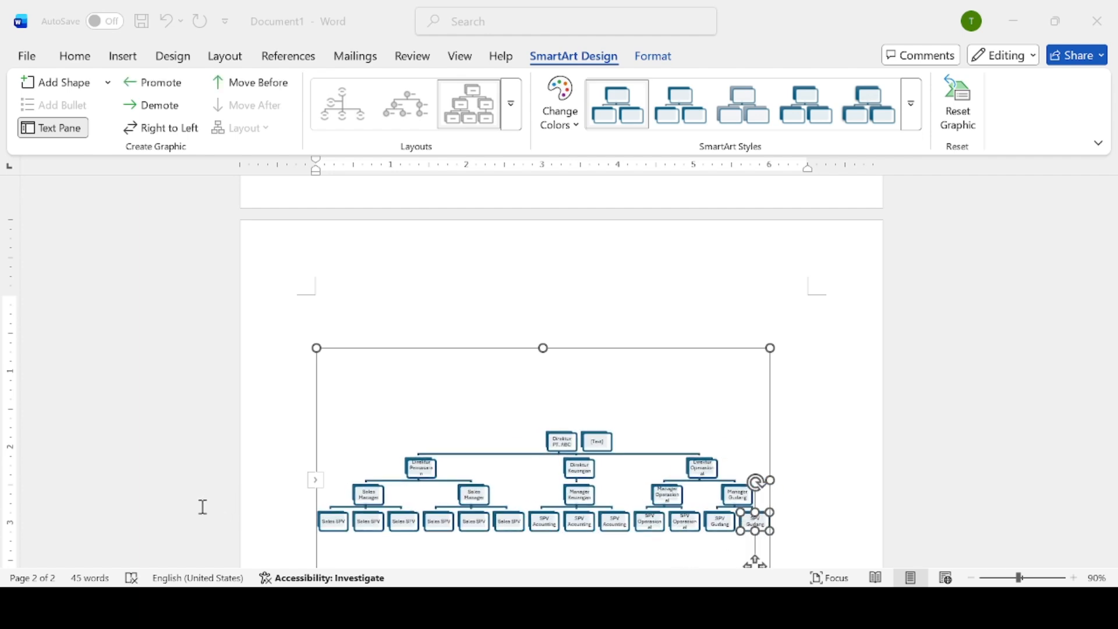
Delete the last empty [Text] node, apply a colorful scheme to the org chart, and close the Text Pane.
{"action": "left_click", "coordinate": [202, 506]}
{"action": "key", "text": "BackSpace"}
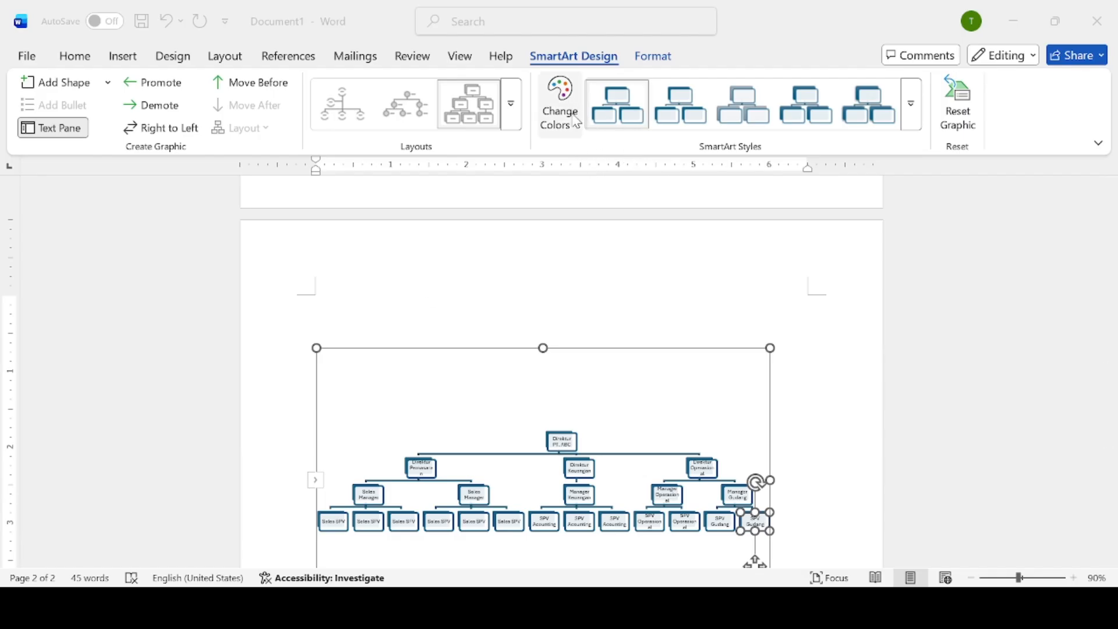
{"action": "left_click", "coordinate": [581, 131]}
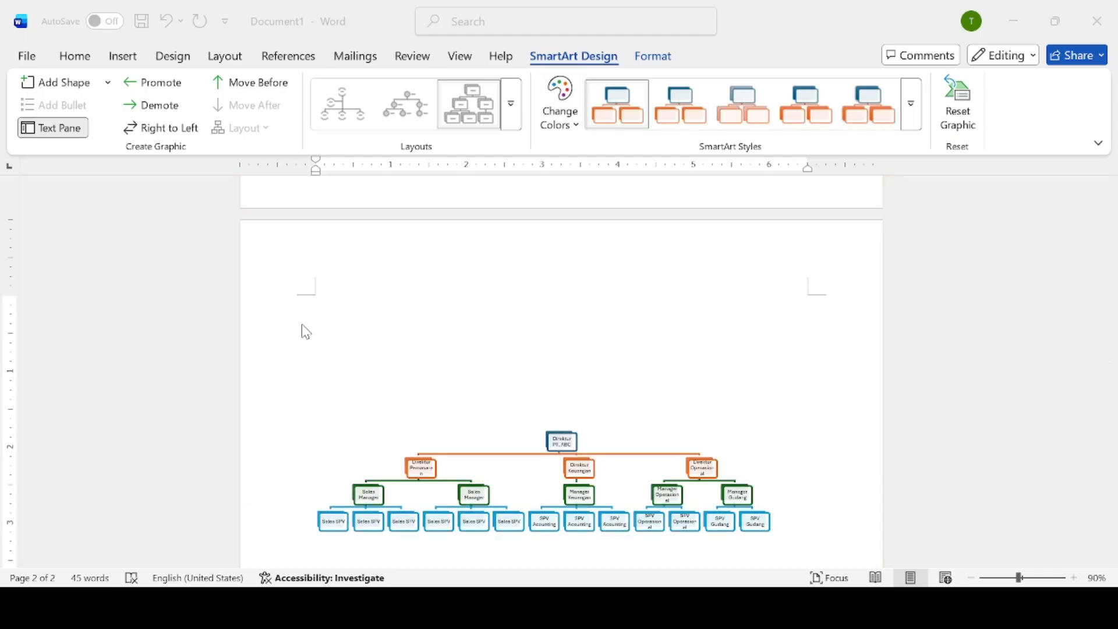
{"action": "left_click", "coordinate": [302, 324]}
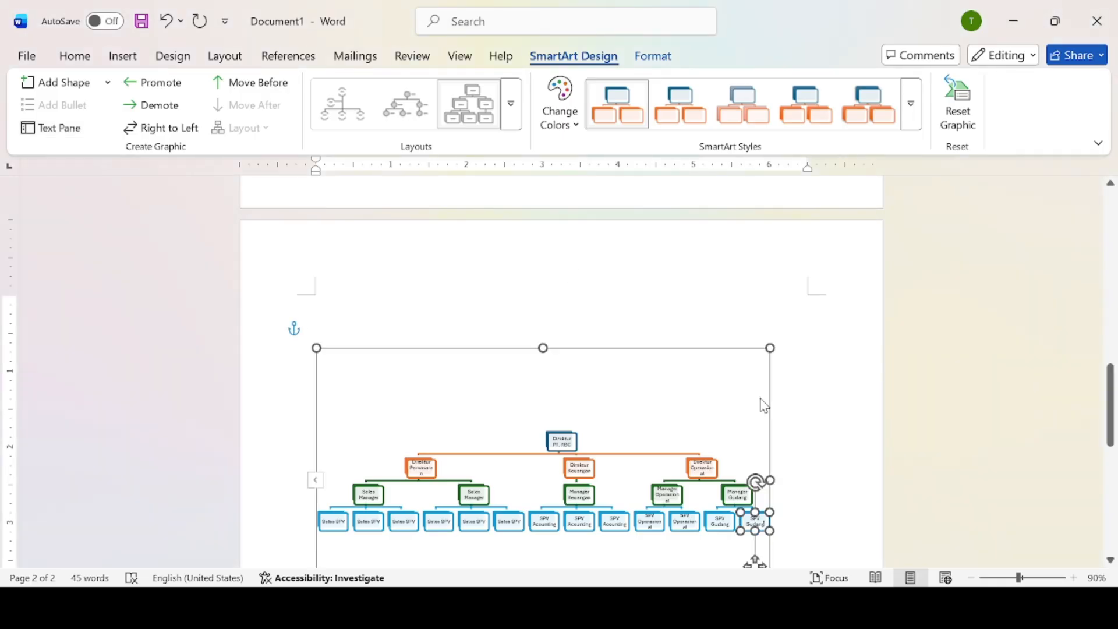
{"action": "left_click_drag", "start_coordinate": [1114, 402], "coordinate": [1104, 434]}
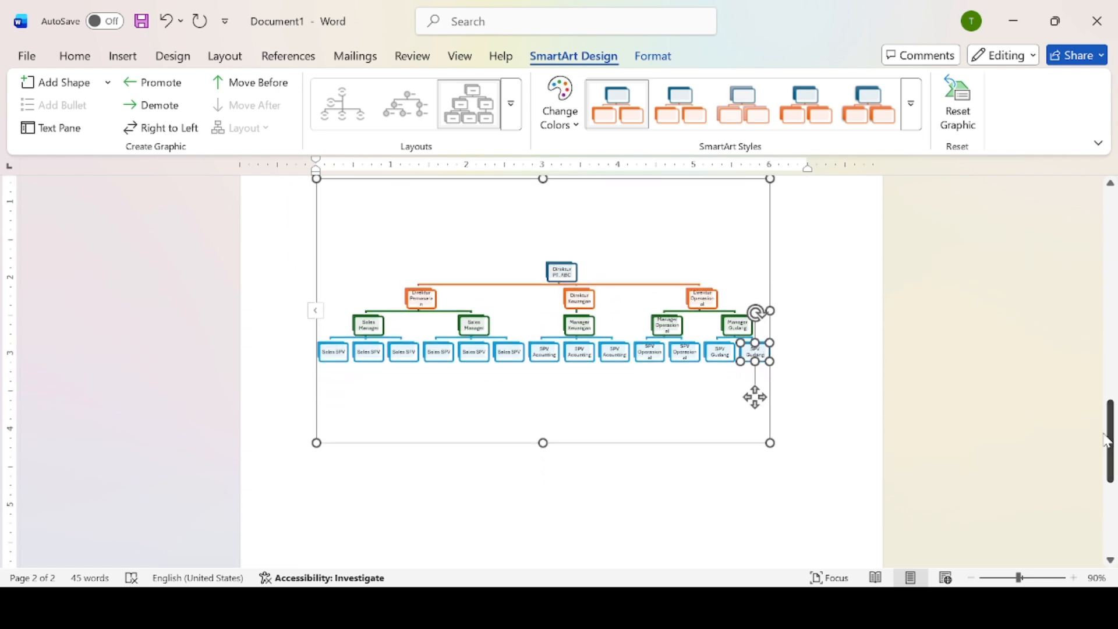
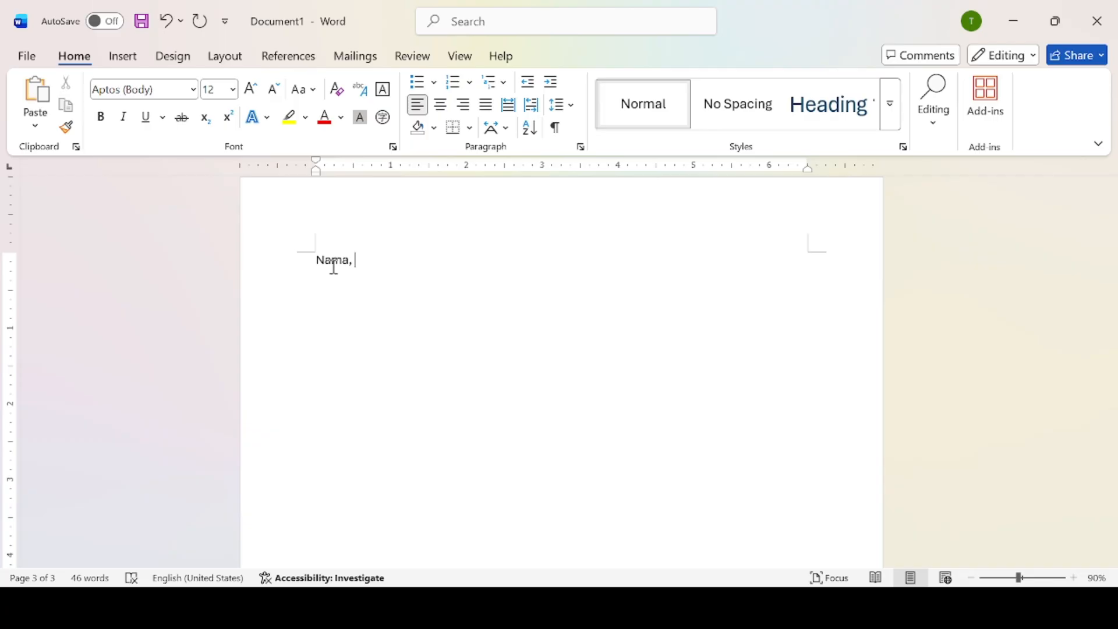
Finish the header line as 'Nama, Umur, Kota, Departemen, Alamat, Divisi, lulusan' and start a new line.
{"action": "type", "text": "Umur, Kota, Departemen"}
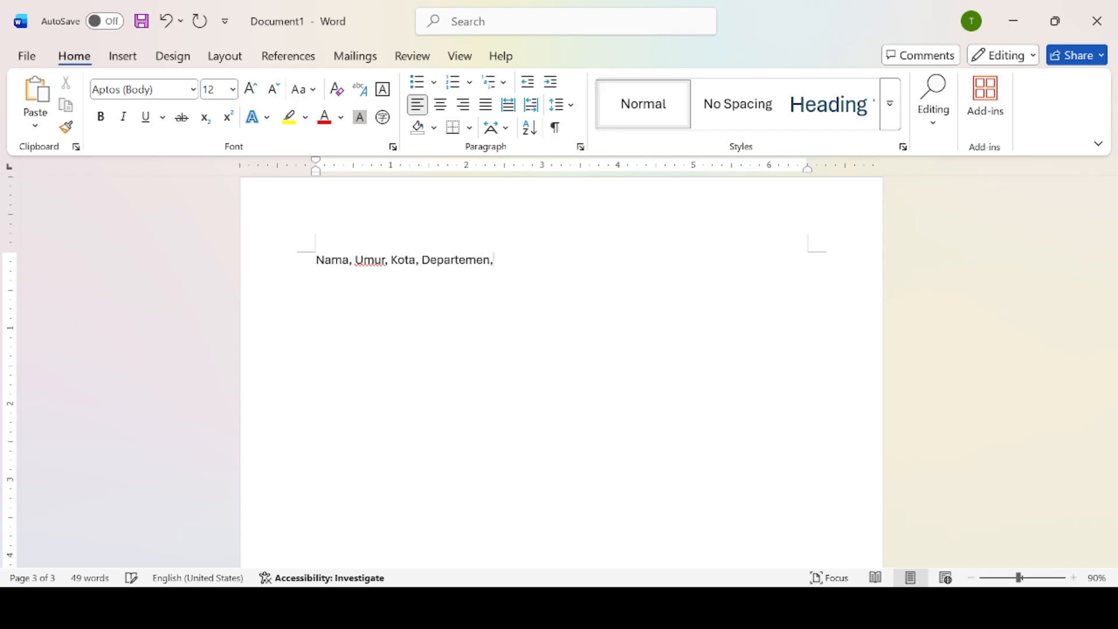
{"action": "type", "text": ", Alamat, D"}
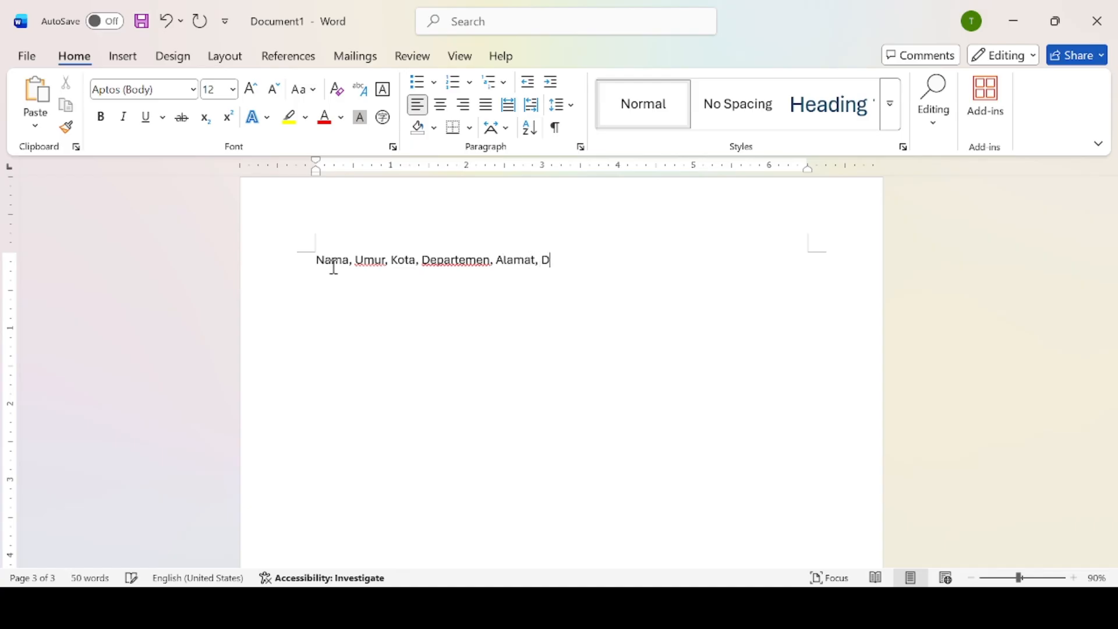
{"action": "type", "text": "ivisi, lulusan"}
{"action": "key", "text": "Return"}
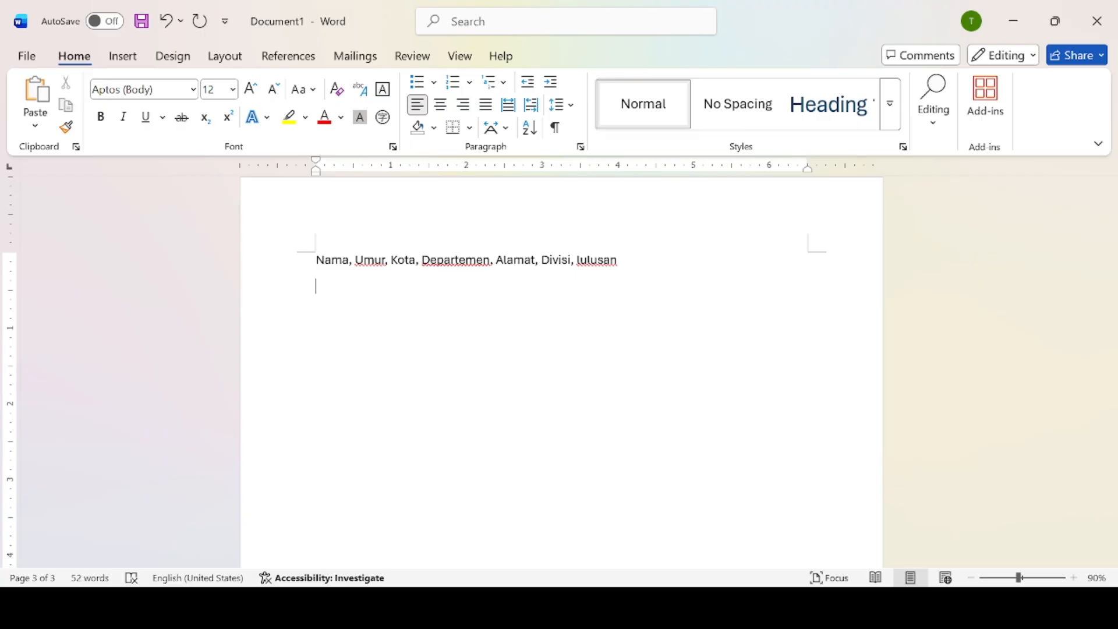
Type the first record: employee name, 25, Labuhan Batu, Acounting, street address, Manager IT, S2.
{"action": "type", "text": "Sumanto, 25, "}
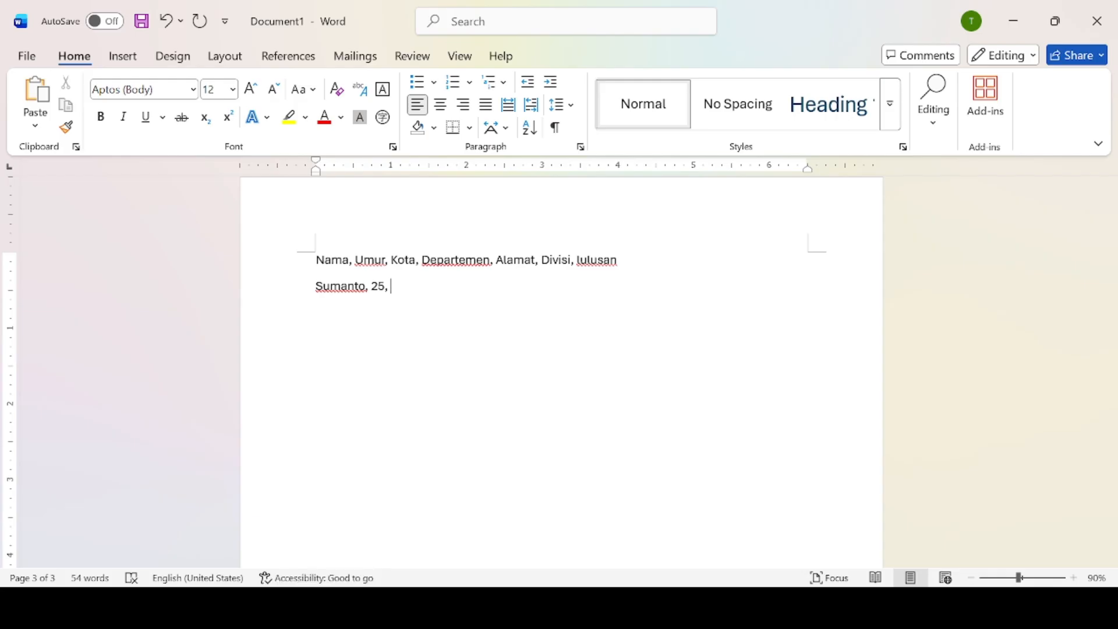
{"action": "type", "text": "Labuhan Batu,"}
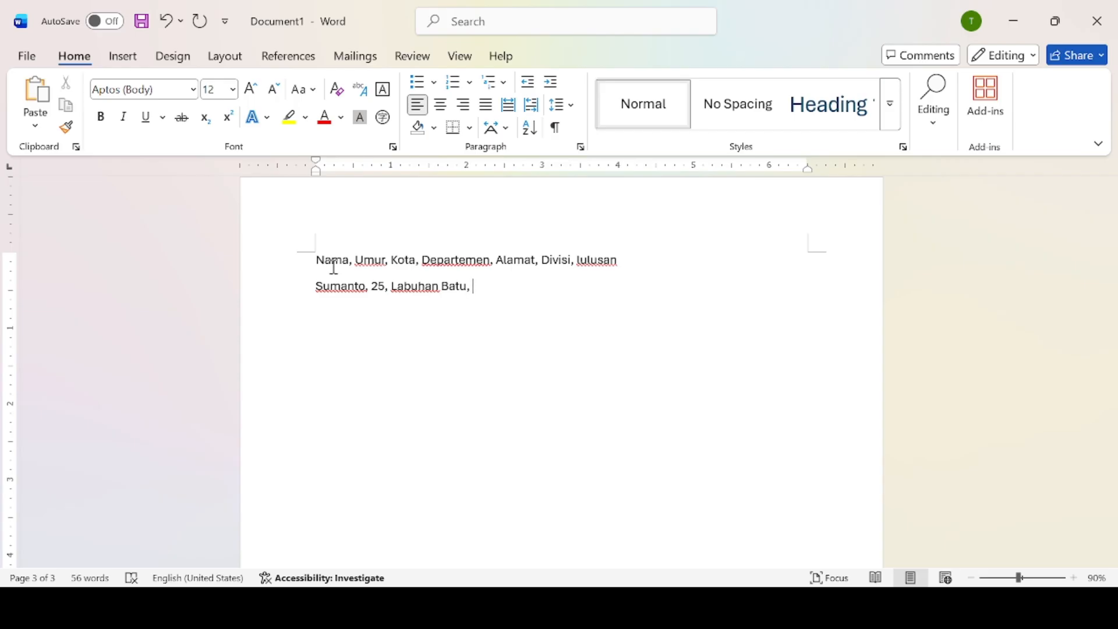
{"action": "type", "text": "Acounting,"}
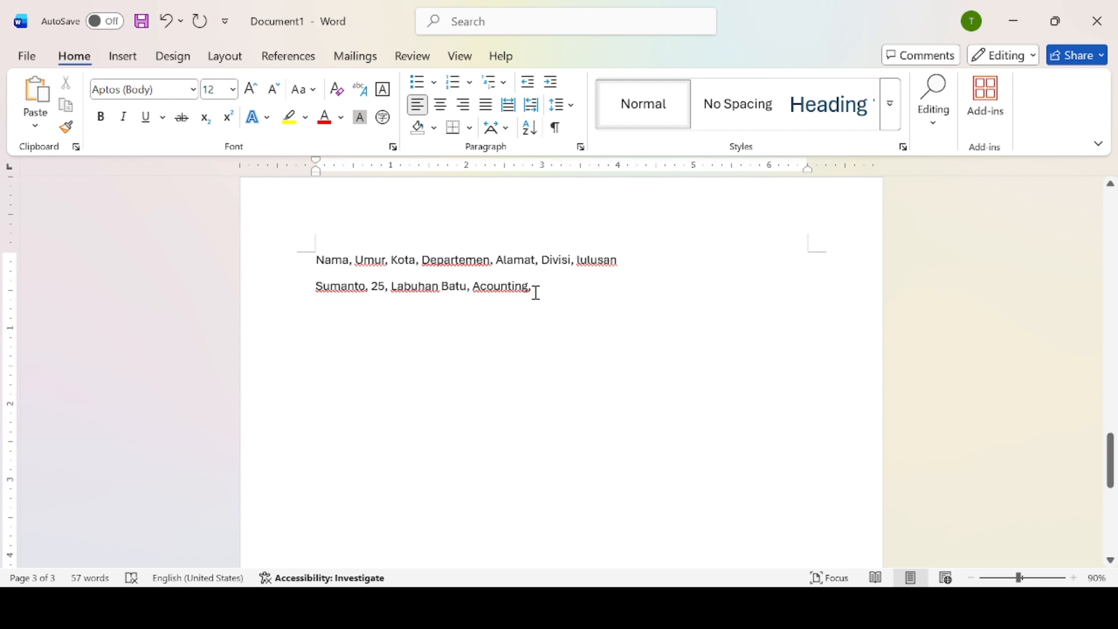
{"action": "type", "text": "S1"}
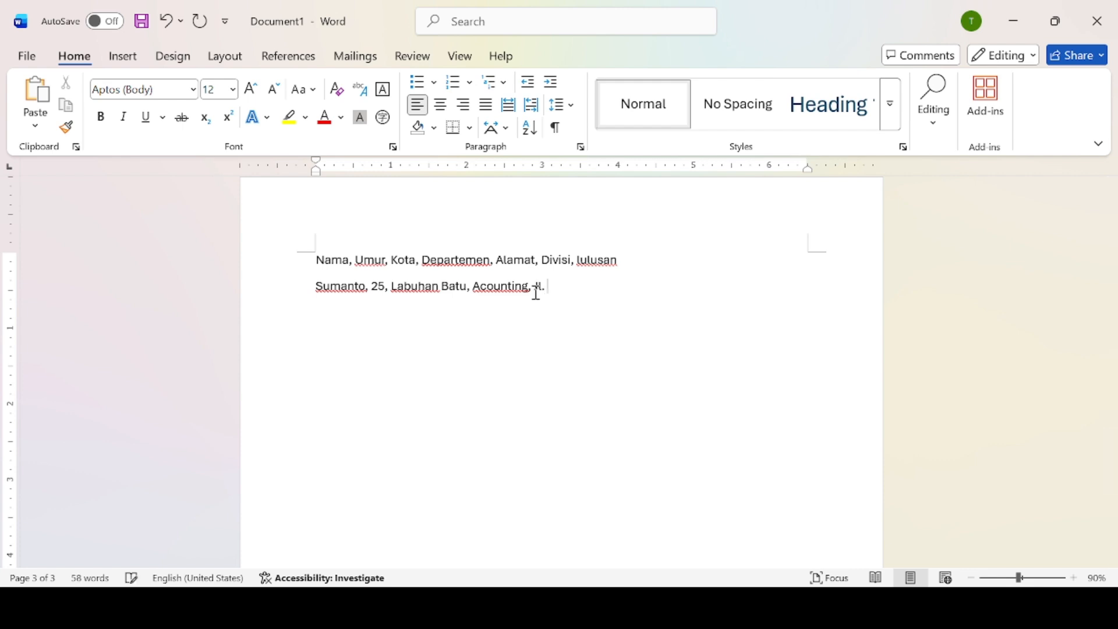
{"action": "type", "text": " Sm Raja,"}
{"action": "type", "text": "Manage"}
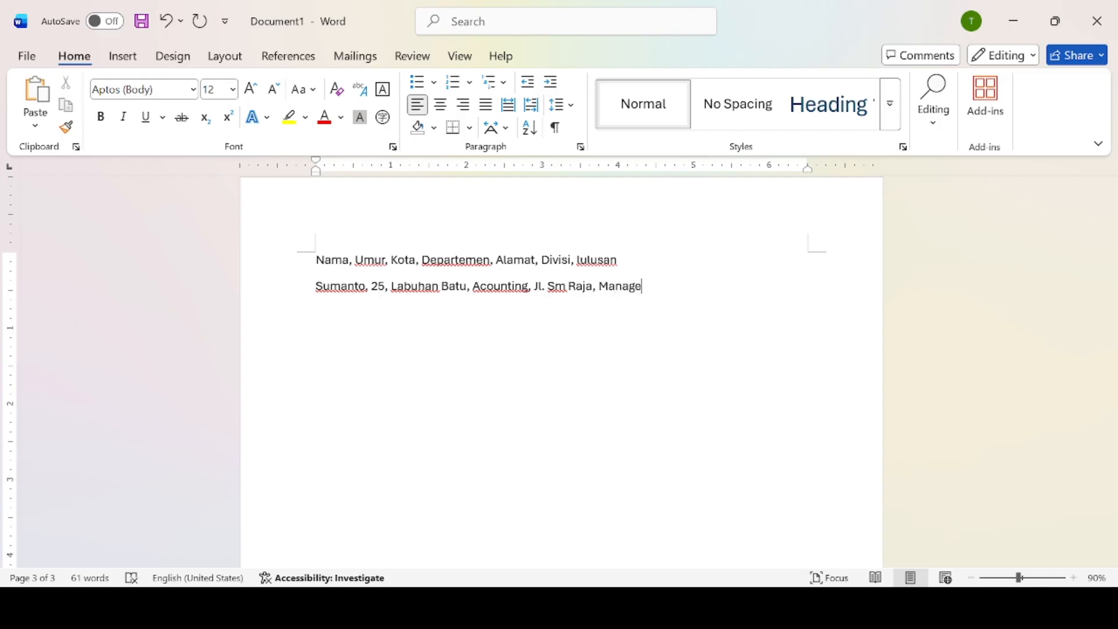
{"action": "type", "text": "r IT, S"}
{"action": "type", "text": "2"}
On a new line, add an employee record: 25, Dolok Sanggul, Manager, street address, Marketing, S1.
{"action": "key", "text": "Return"}
{"action": "type", "text": "Jauloto"}
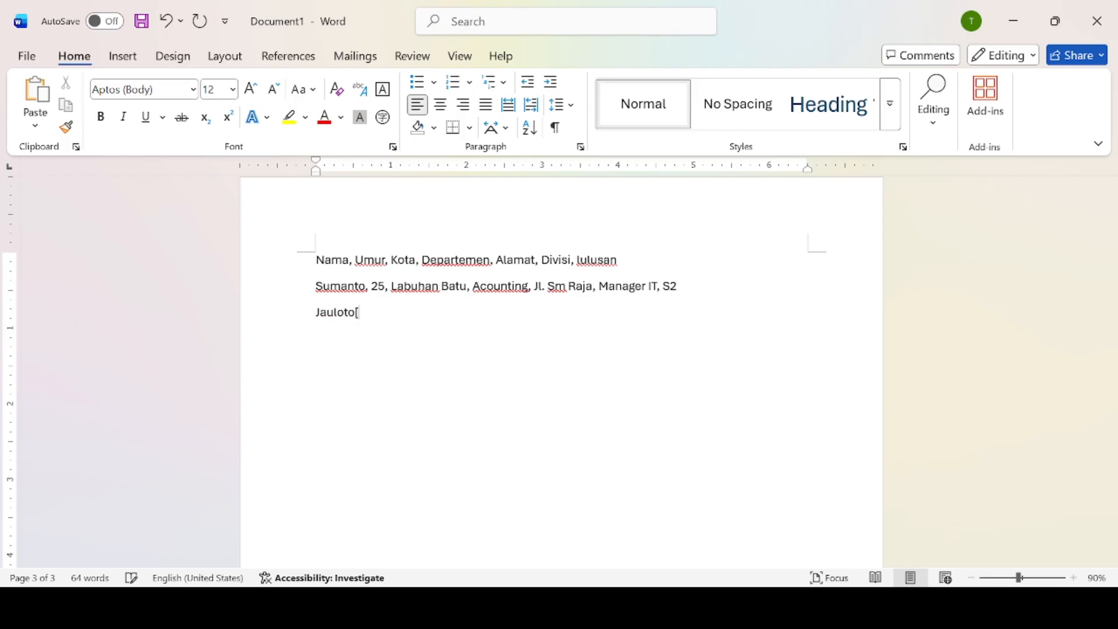
{"action": "type", "text": "p, 25, Dolok Sanggu"}
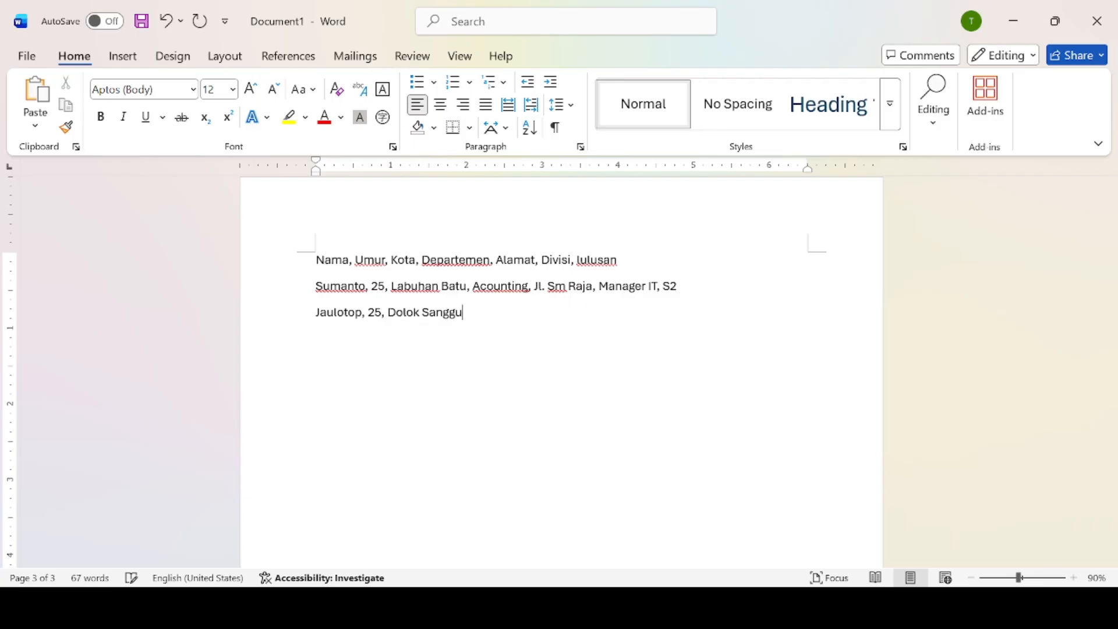
{"action": "type", "text": "l, Manager, Jl. li"}
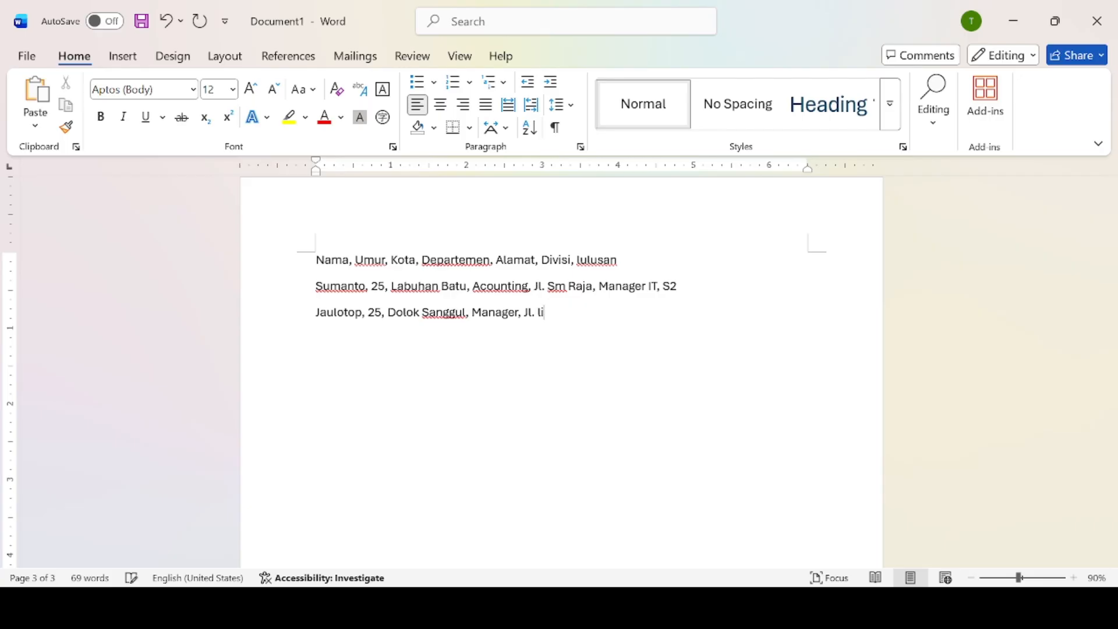
{"action": "type", "text": "lu,ma"}
{"action": "key", "text": "BackSpace"}
{"action": "key", "text": "BackSpace"}
{"action": "type", "text": "Marketing"}
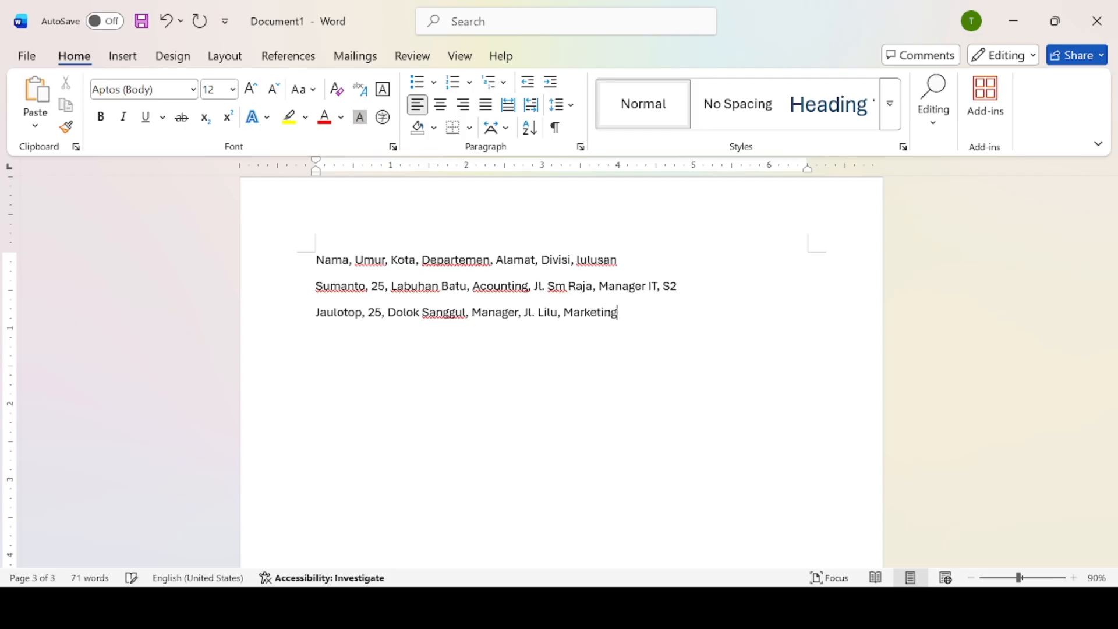
{"action": "type", "text": ", S1"}
Add the next record: 21, Siantar, Acounting, street address, Manager Pemasaran, S2.
{"action": "key", "text": "Return"}
{"action": "type", "text": "Tukiem, 21, "}
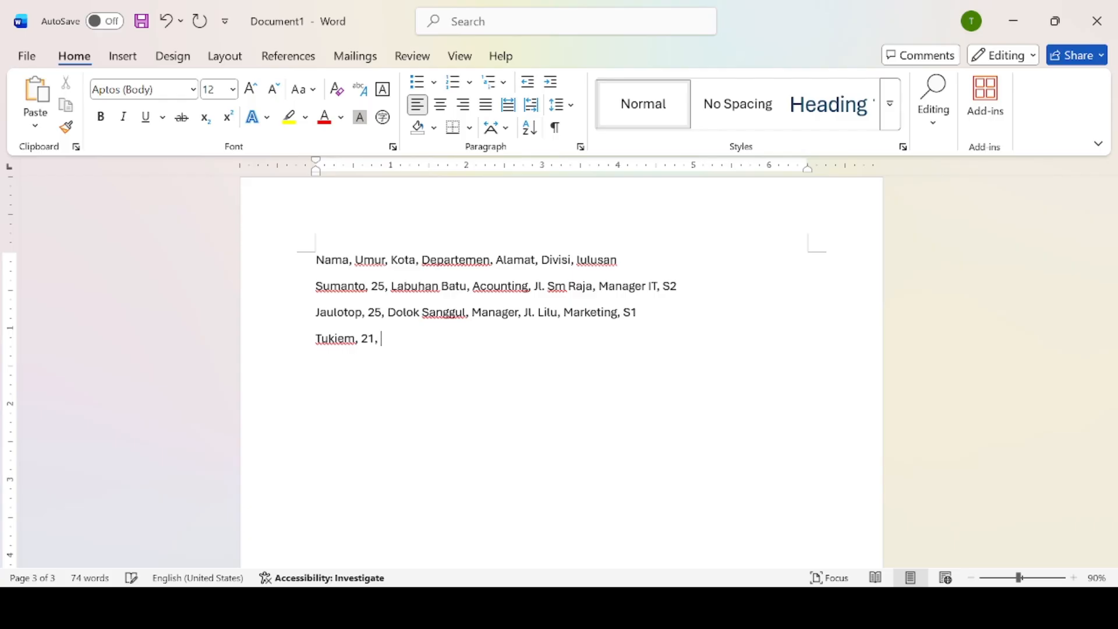
{"action": "type", "text": "Siantar, Acounting, "}
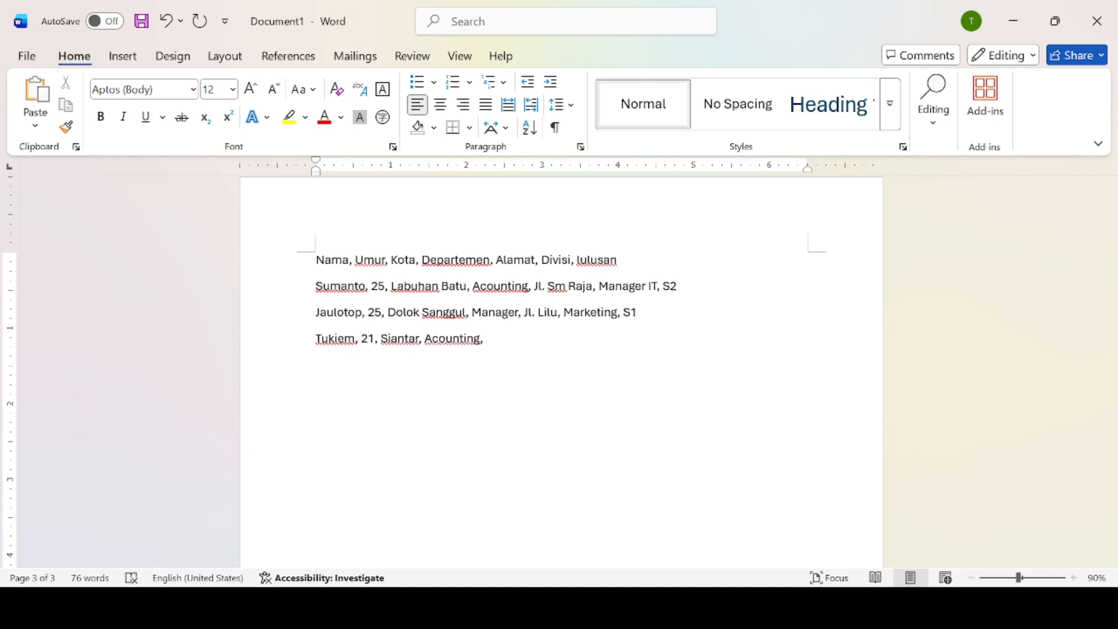
{"action": "type", "text": "Jl. Horas, Manager"}
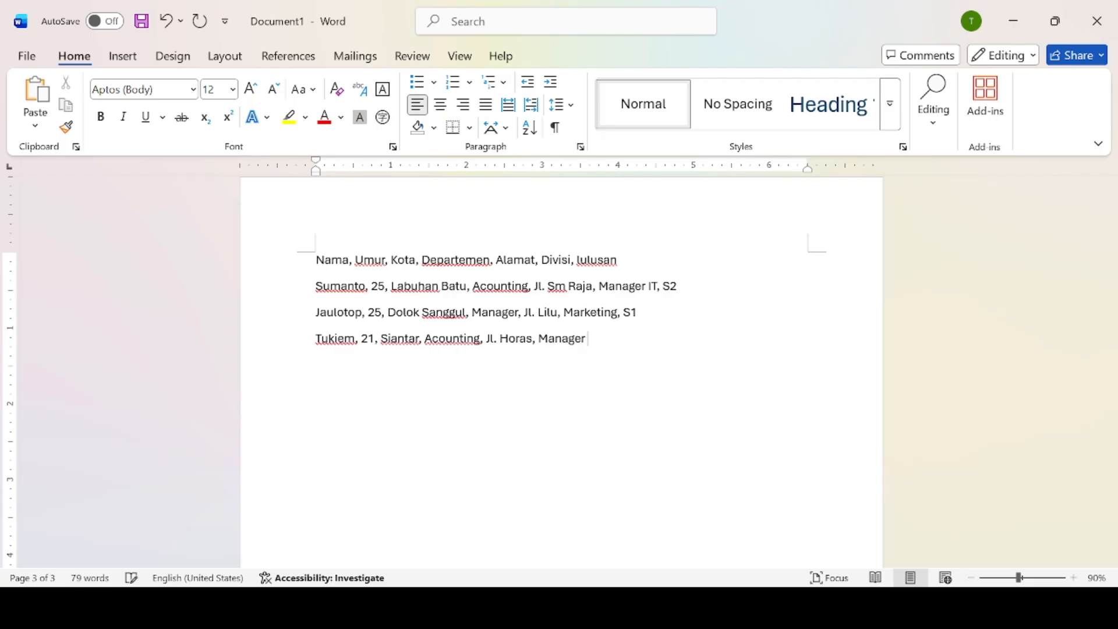
{"action": "type", "text": " Pemasaran, "}
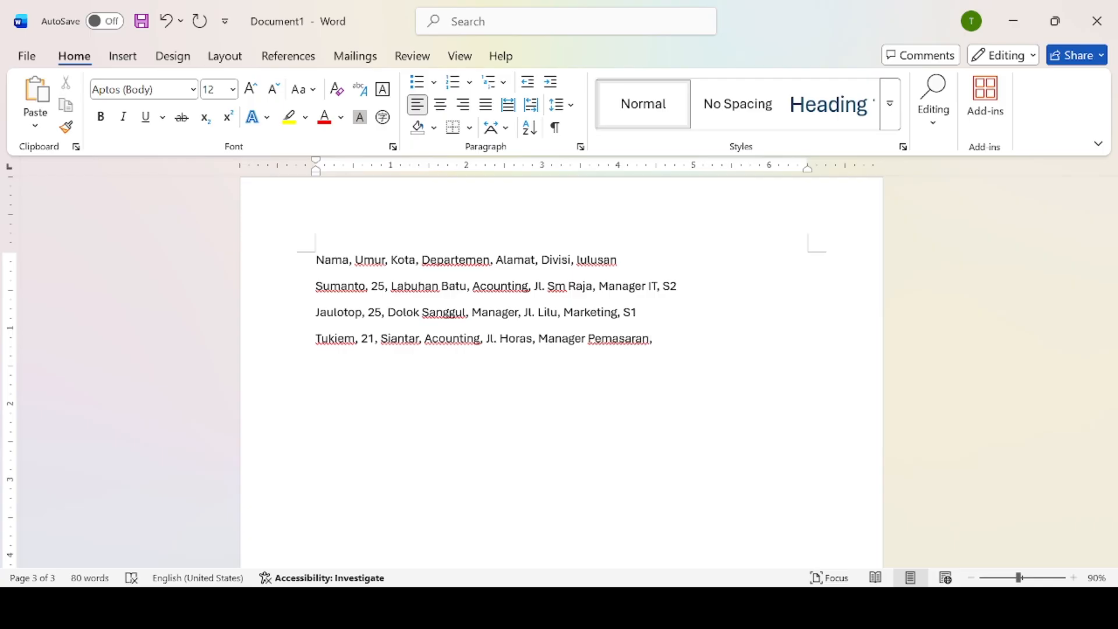
{"action": "type", "text": "S2"}
{"action": "key", "text": "Return"}
Type the fifth record (name, 30, Laguboti, Cleaning Service, street, Acounting, S1) and begin the sixth name.
{"action": "type", "text": "Sd"}
{"action": "key", "text": "BackSpace"}
{"action": "key", "text": "BackSpace"}
{"action": "type", "text": "om"}
{"action": "key", "text": "BackSpace"}
{"action": "type", "text": "ng Jong Ki"}
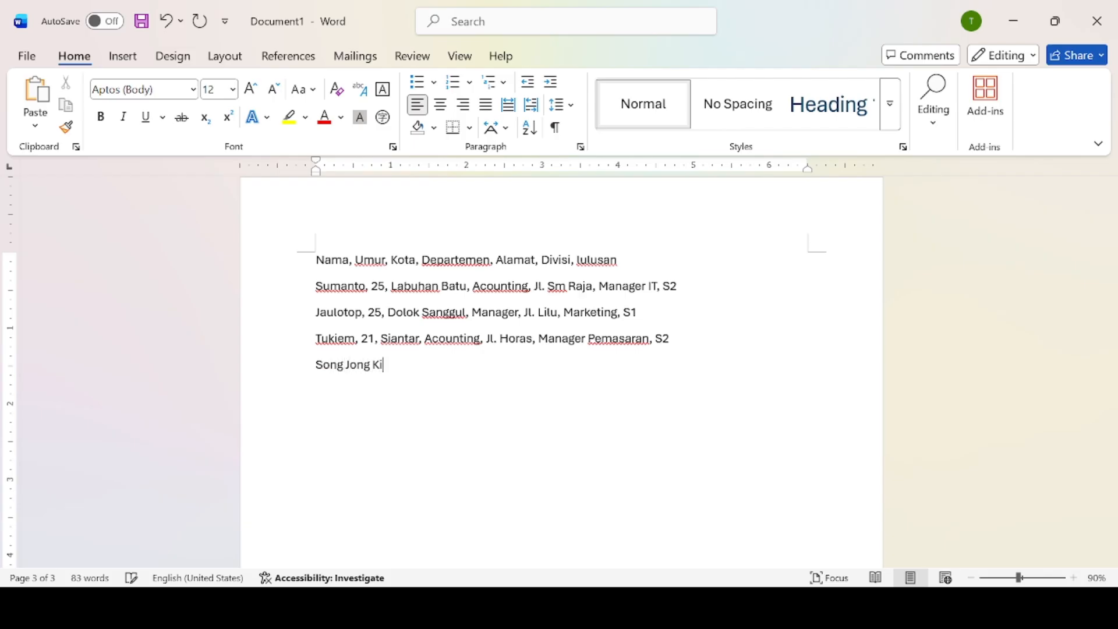
{"action": "type", "text": ", 30"}
{"action": "type", "text": ", Laguboti,"}
{"action": "type", "text": "Clea"}
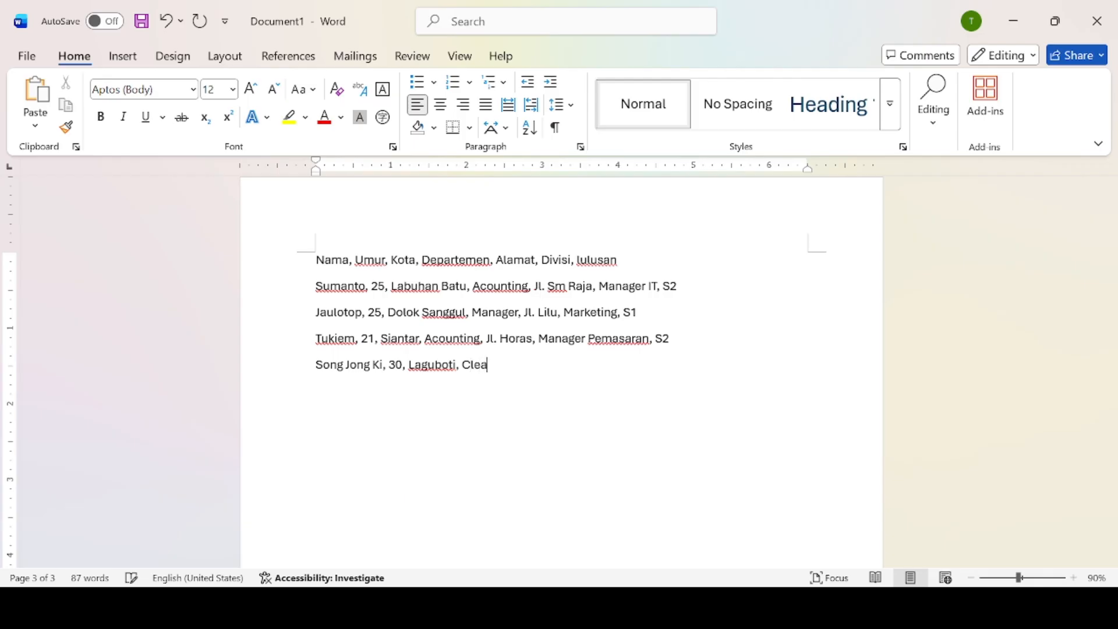
{"action": "type", "text": "ning Service, Jl. balige"}
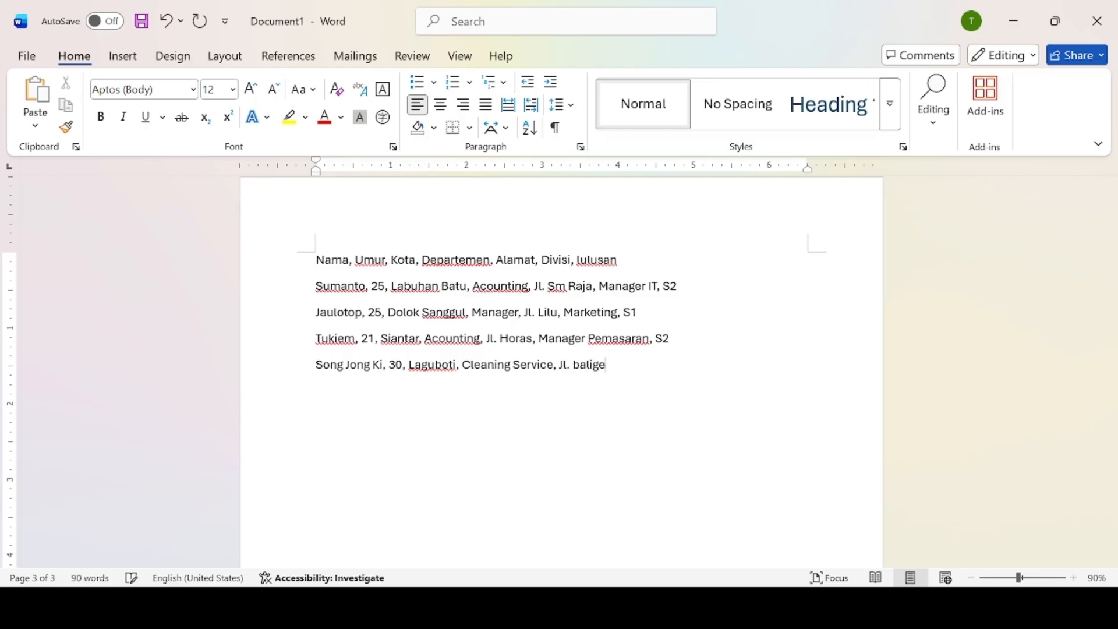
{"action": "type", "text": ", Acounting, "}
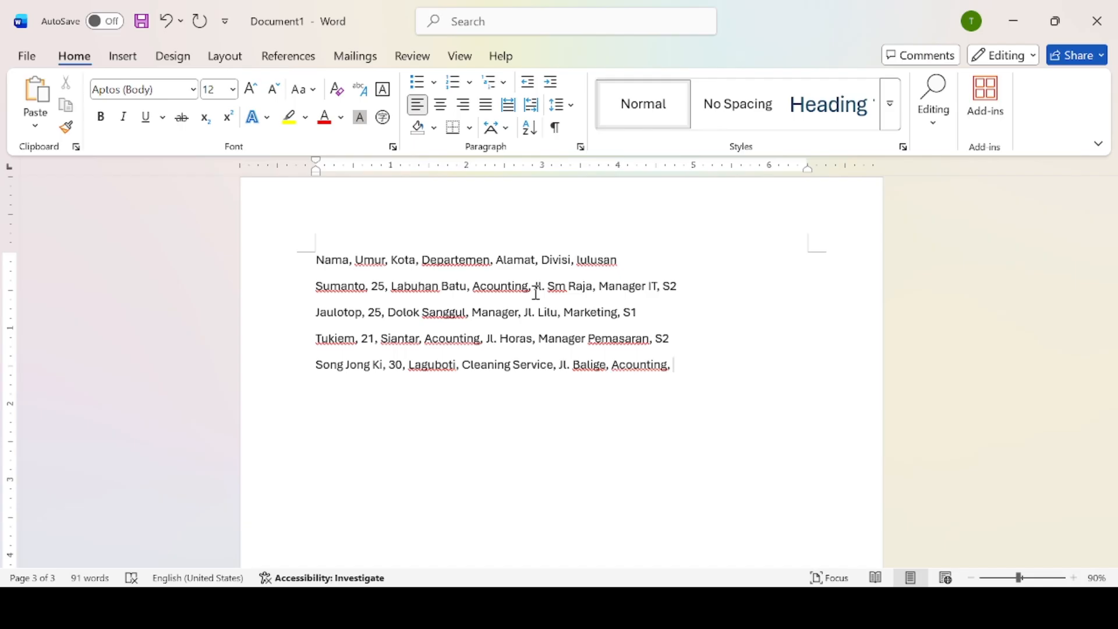
{"action": "type", "text": "S1"}
{"action": "key", "text": "Return"}
{"action": "type", "text": "Tom cruisses"}
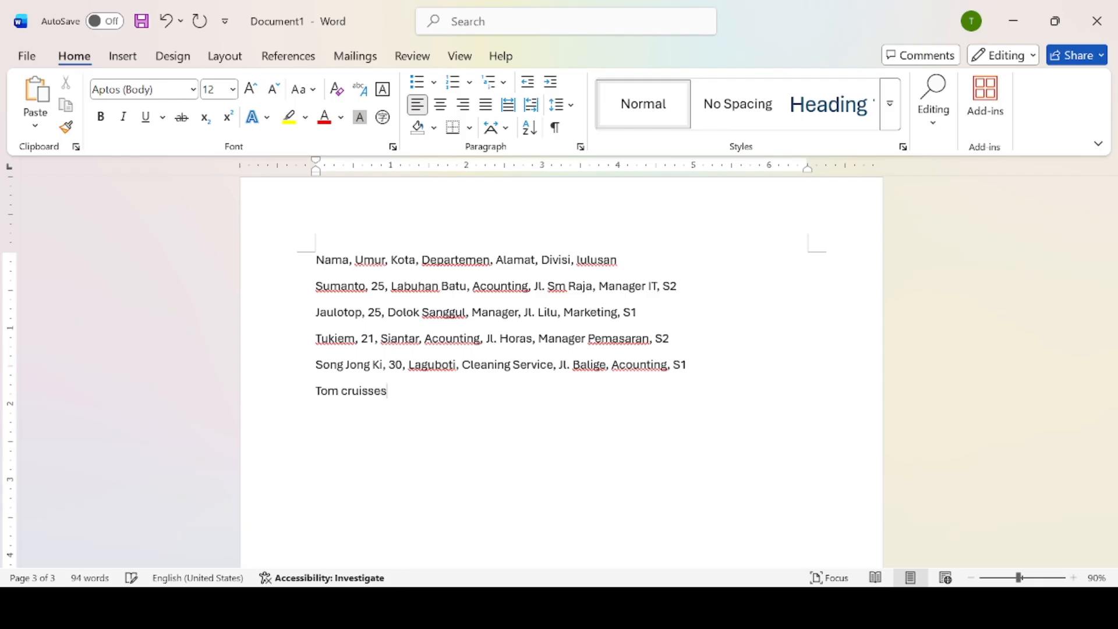
Complete the sixth record: 40, Lubuk Pakam, Sales, street address, Sales, S1.
{"action": "key", "text": "BackSpace"}
{"action": "key", "text": "BackSpace"}
{"action": "key", "text": "BackSpace"}
{"action": "type", "text": "e,"}
{"action": "key", "text": "BackSpace"}
{"action": "key", "text": "BackSpace"}
{"action": "key", "text": "BackSpace"}
{"action": "key", "text": "BackSpace"}
{"action": "key", "text": "BackSpace"}
{"action": "key", "text": "BackSpace"}
{"action": "key", "text": "BackSpace"}
{"action": "type", "text": "Cruise, 40, Lubu"}
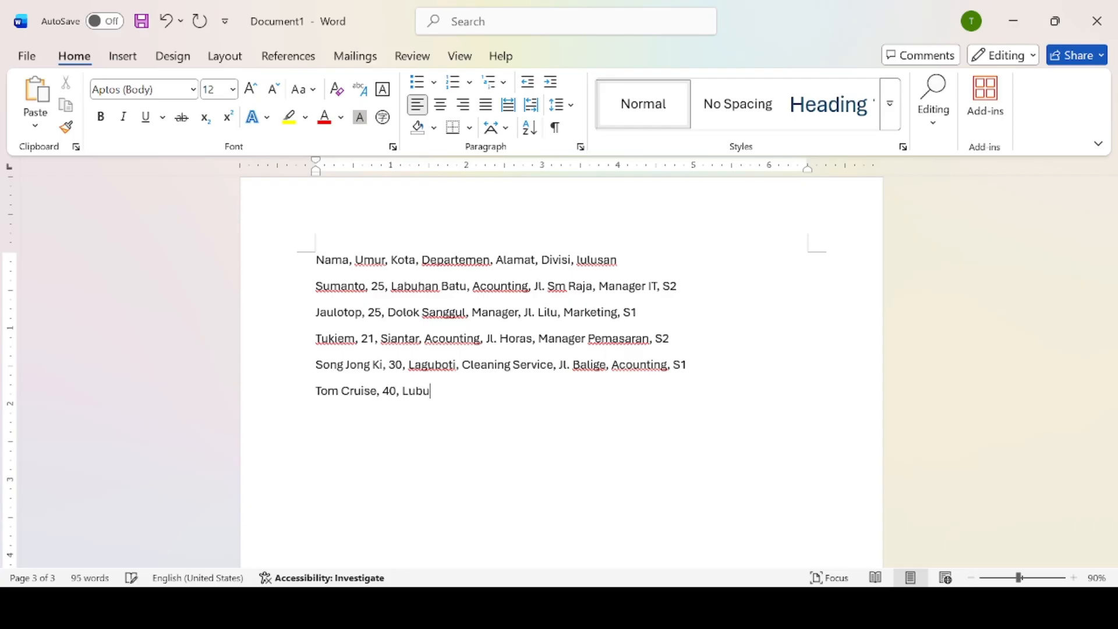
{"action": "type", "text": "k Pakam, Sales,"}
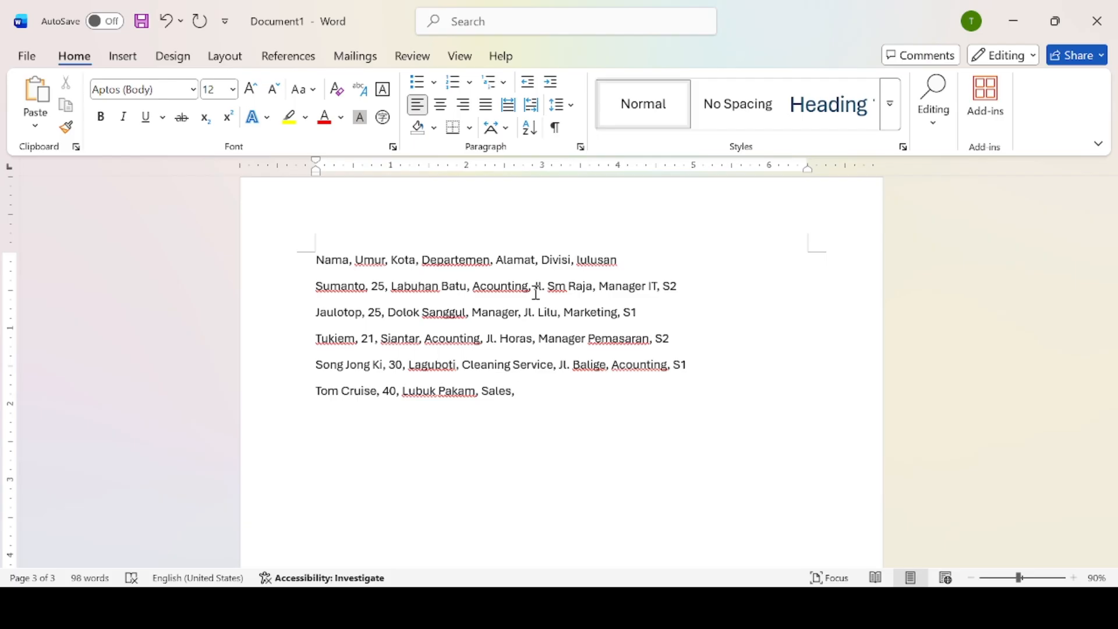
{"action": "type", "text": "Jl. Suka"}
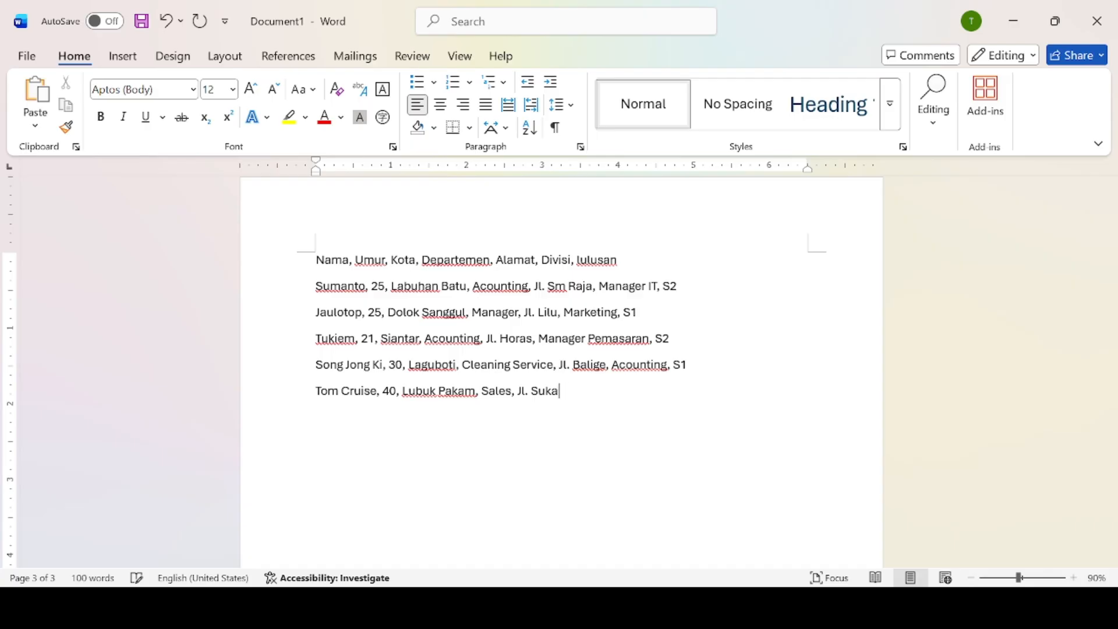
{"action": "type", "text": "jadi,"}
{"action": "type", "text": "Sales S2"}
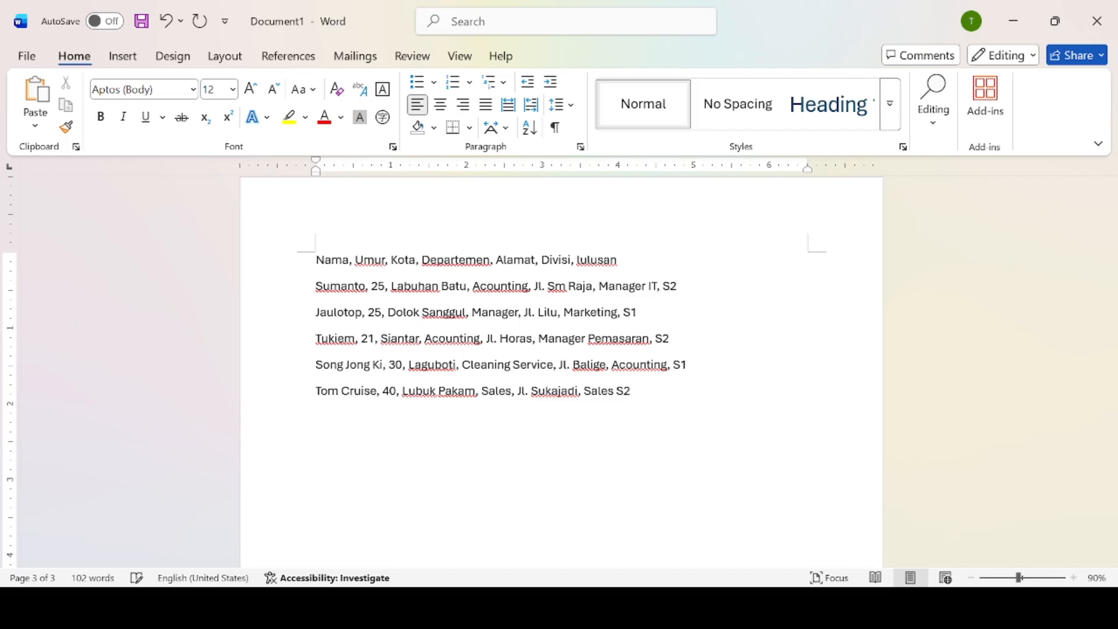
{"action": "key", "text": "BackSpace"}
{"action": "key", "text": "BackSpace"}
{"action": "key", "text": "BackSpace"}
{"action": "type", "text": ", S1"}
{"action": "key", "text": "Return"}
Add the next record: 32, Sipiongot, Satpam, street address, Cleaning Service, SMA.
{"action": "type", "text": "Law"}
{"action": "key", "text": "BackSpace"}
{"action": "key", "text": "BackSpace"}
{"action": "type", "text": "ee Min Ho, 32"}
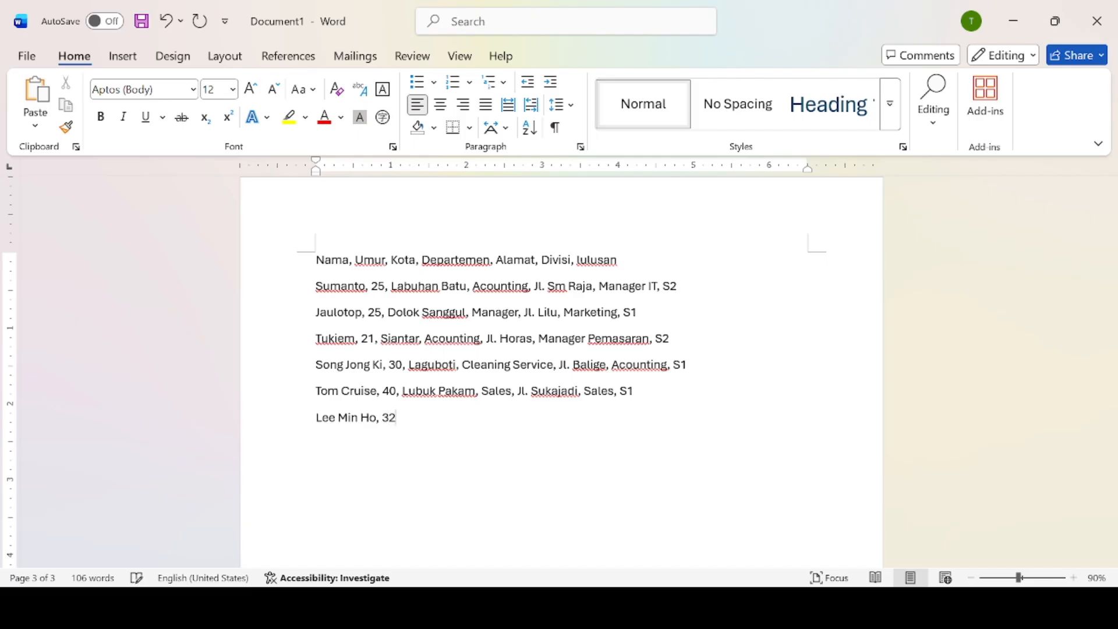
{"action": "type", "text": ", Sipiongot, Sa"}
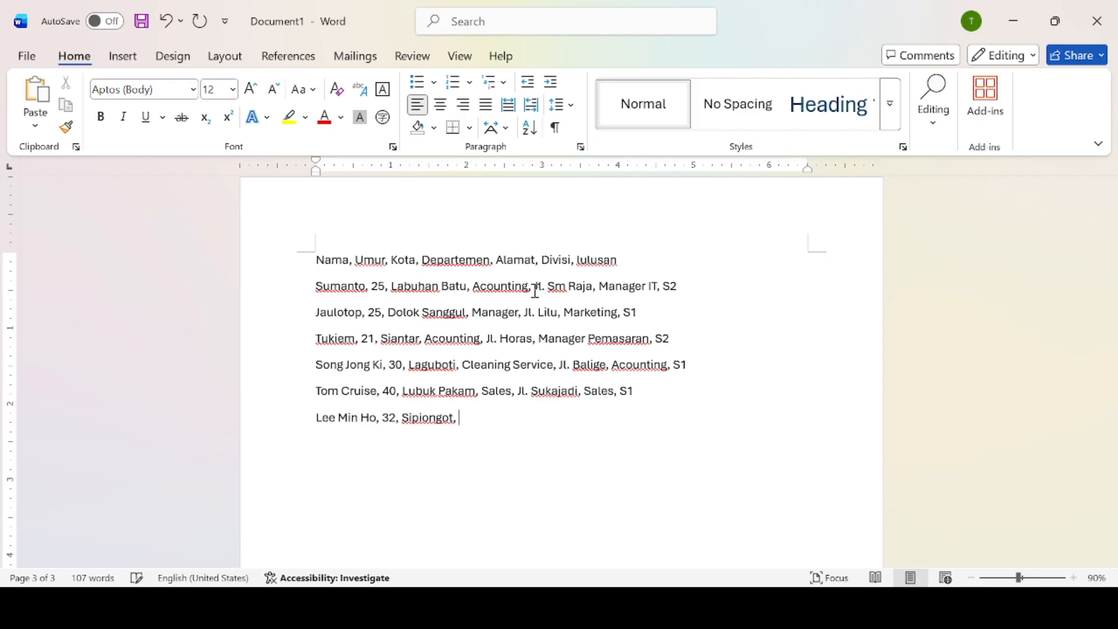
{"action": "type", "text": "tpam,"}
{"action": "type", "text": "Jl. Nimmu,"}
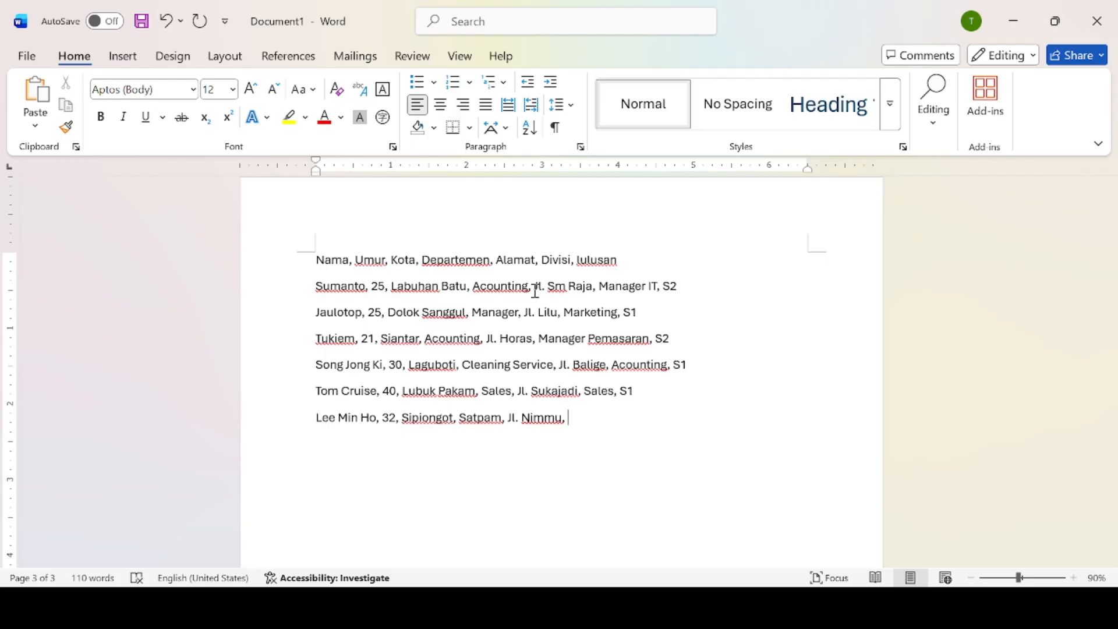
{"action": "type", "text": " Cleaning Servi"}
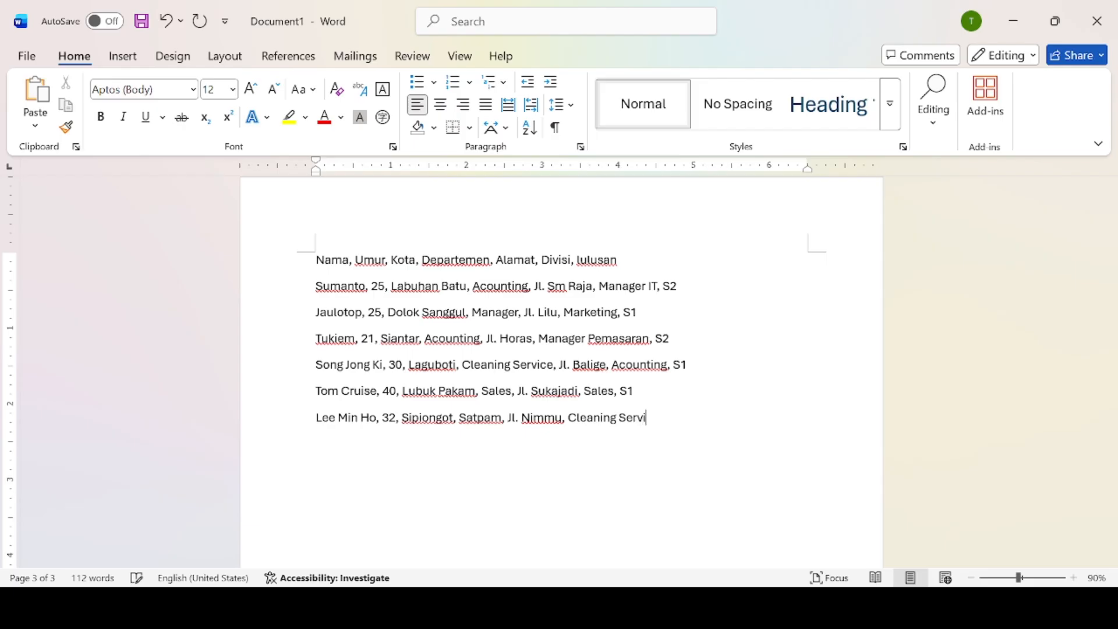
{"action": "type", "text": "ce, SMA"}
{"action": "key", "text": "Return"}
Type the record's first fields: employee name, 22, Bandung, Marketing, and a street address.
{"action": "type", "text": "Reyhan"}
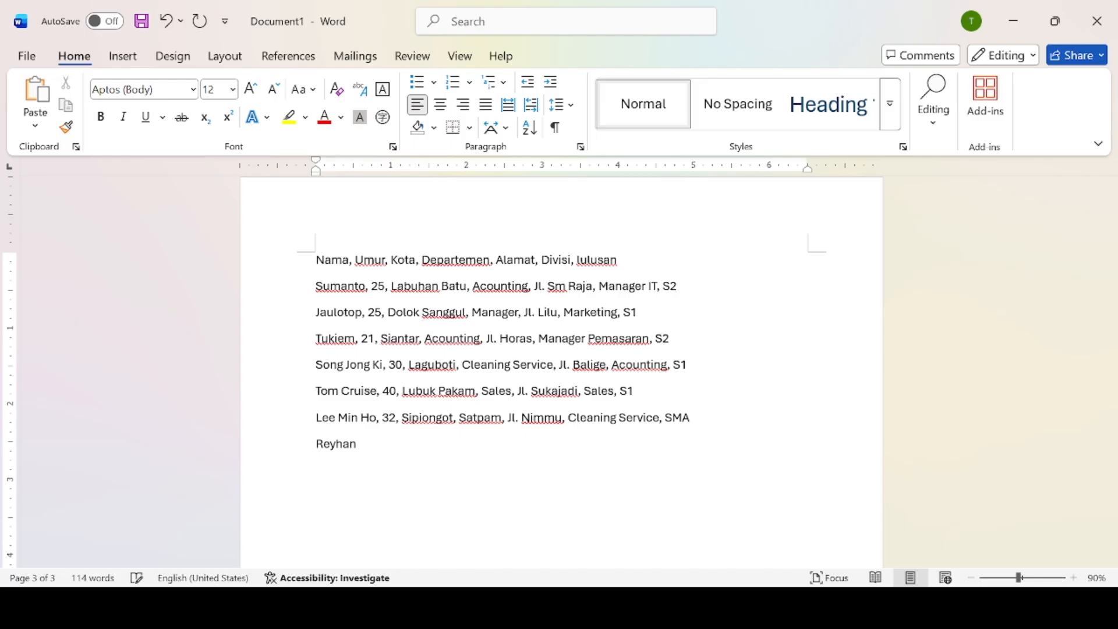
{"action": "type", "text": ", 22, Bandunf"}
{"action": "key", "text": "BackSpace"}
{"action": "type", "text": "g, Marketin,"}
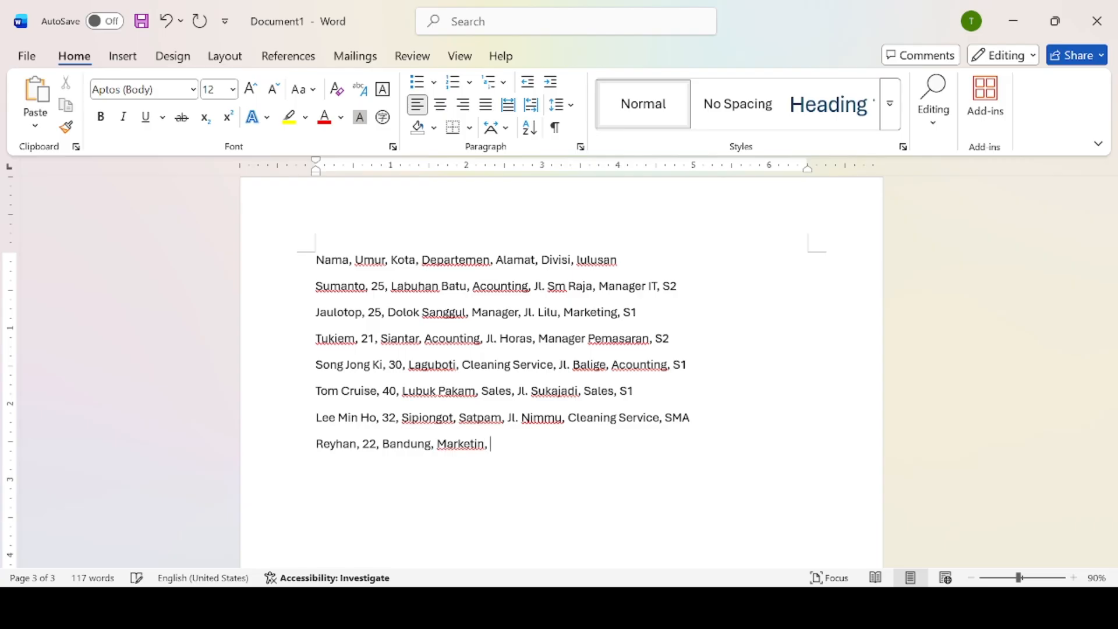
{"action": "key", "text": "BackSpace"}
{"action": "type", "text": "gm"}
{"action": "key", "text": "BackSpace"}
{"action": "type", "text": ", Jl. Patoimp"}
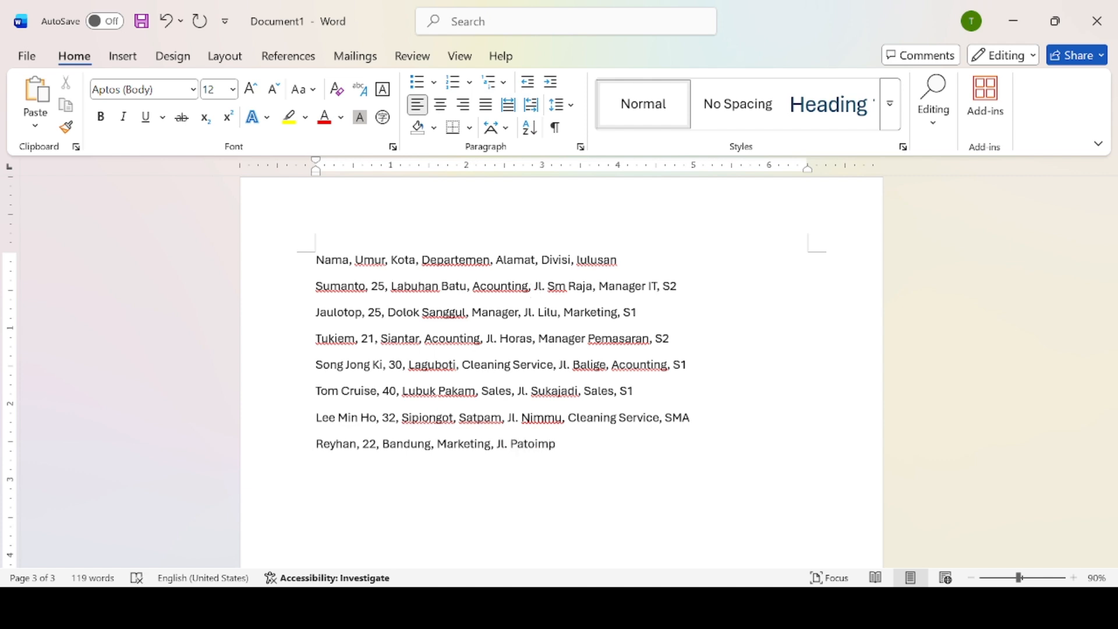
{"action": "key", "text": "BackSpace"}
{"action": "key", "text": "BackSpace"}
{"action": "key", "text": "BackSpace"}
{"action": "key", "text": "BackSpace"}
{"action": "type", "text": "impus,"}
Finish it with Manager HRD and S2, then begin the next record's name.
{"action": "type", "text": "Manager Hrd"}
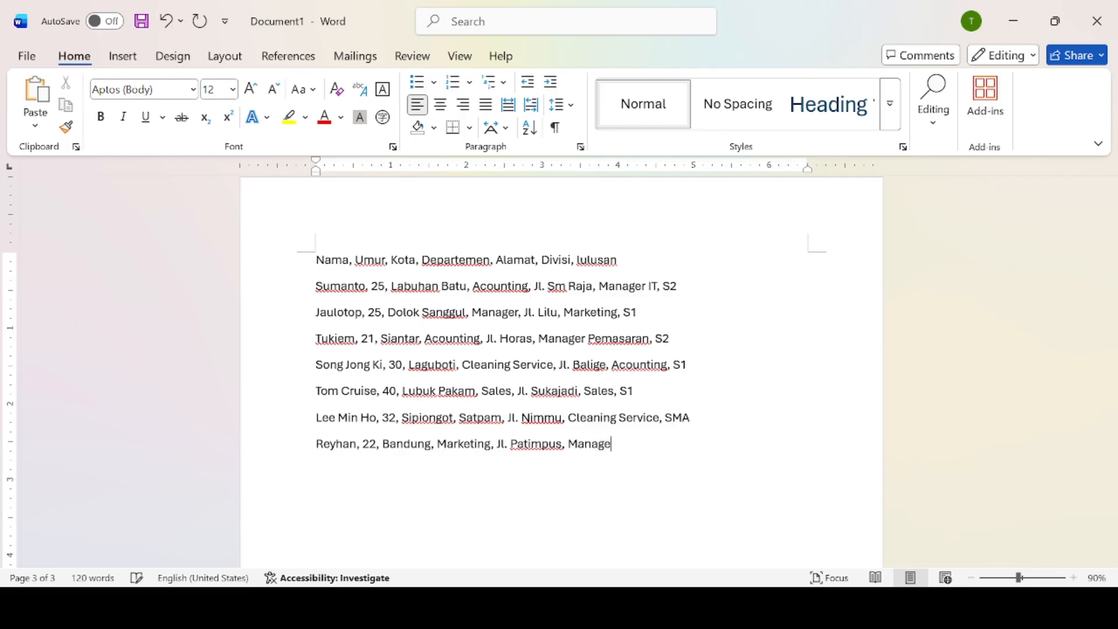
{"action": "key", "text": "BackSpace"}
{"action": "key", "text": "BackSpace"}
{"action": "type", "text": "RD"}
{"action": "type", "text": ", S2"}
{"action": "key", "text": "Return"}
{"action": "type", "text": "Santi"}
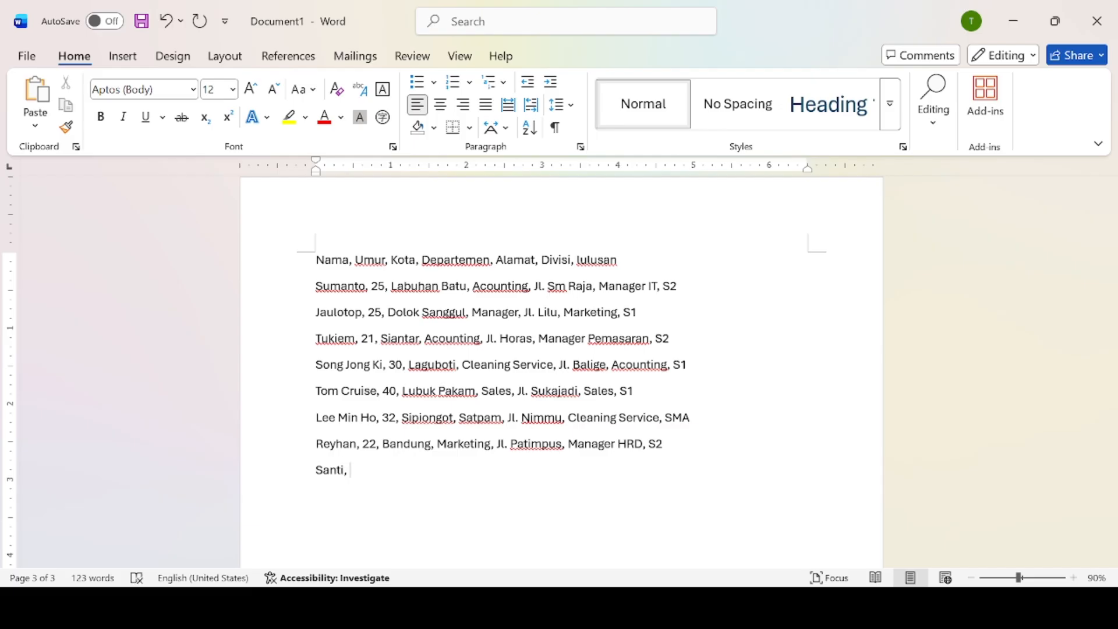
{"action": "type", "text": ", 4"}
Correct the new record's age to 40 and add Lubuk pakam and Sales.
{"action": "key", "text": "BackSpace"}
{"action": "type", "text": "40, Lubuk pakan"}
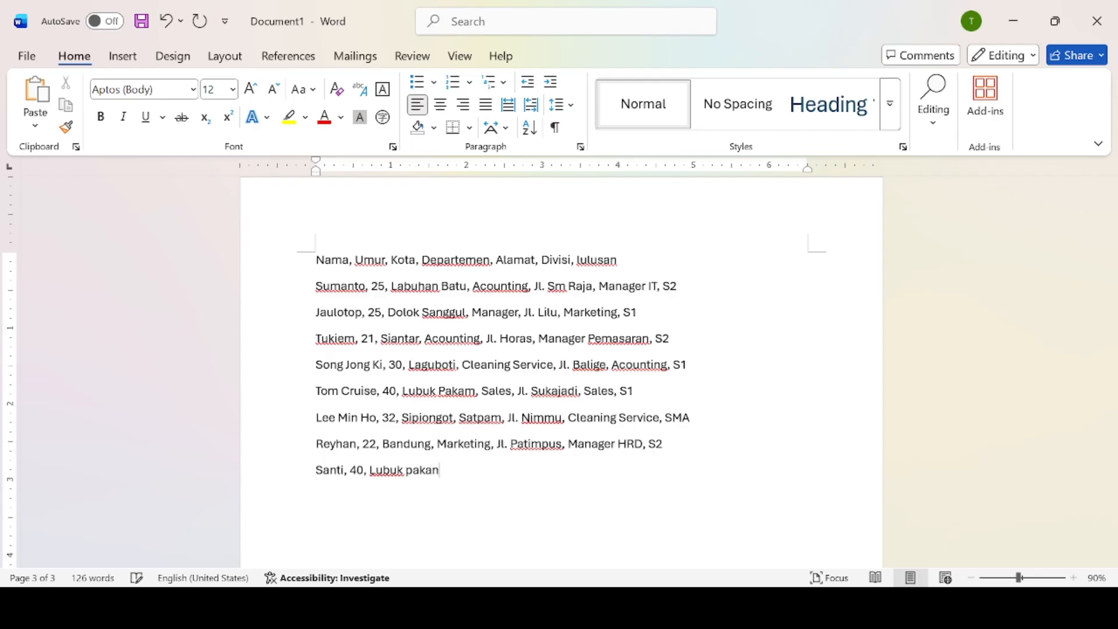
{"action": "key", "text": "BackSpace"}
{"action": "key", "text": "BackSpace"}
{"action": "key", "text": "BackSpace"}
{"action": "key", "text": "BackSpace"}
{"action": "key", "text": "BackSpace"}
{"action": "key", "text": "BackSpace"}
{"action": "type", "text": "pakam"}
{"action": "key", "text": "BackSpace"}
{"action": "key", "text": "BackSpace"}
{"action": "key", "text": "BackSpace"}
{"action": "key", "text": "BackSpace"}
{"action": "type", "text": "kam, Sales, Jl"}
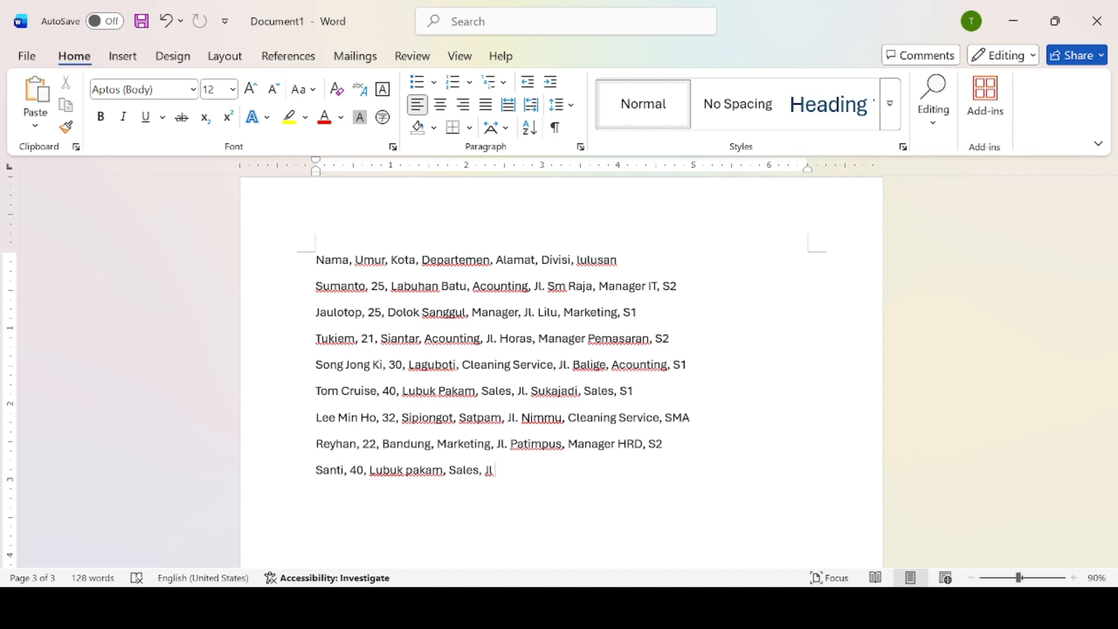
Finish the record with street address, Marketing, S1, then start the next with 25, Dolok Sanggul.
{"action": "type", "text": ". Menanti, Ma"}
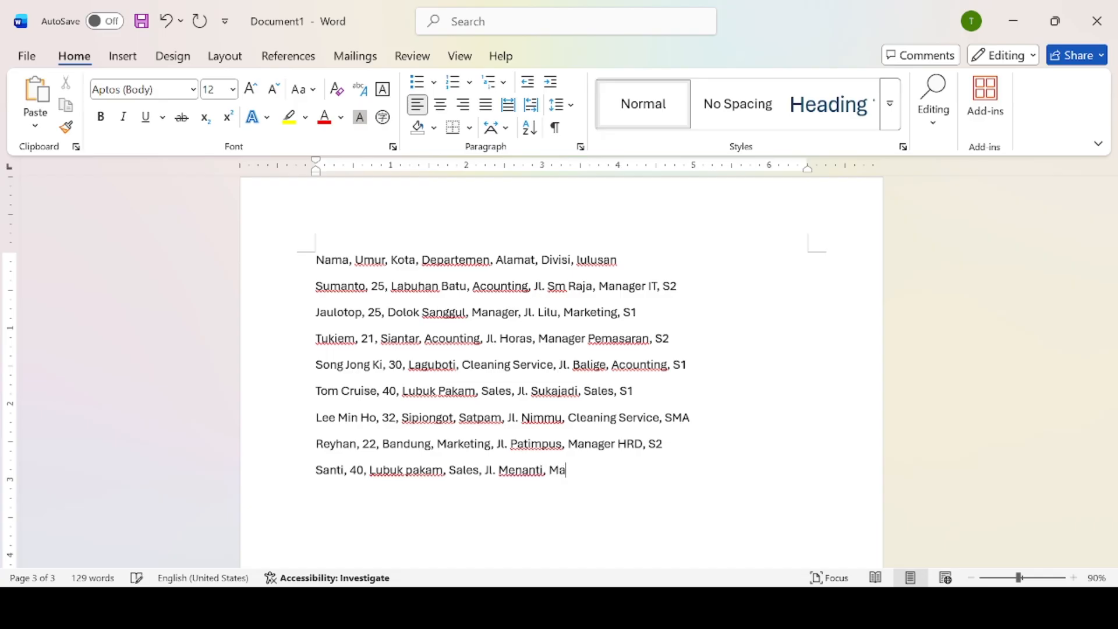
{"action": "type", "text": "rketying"}
{"action": "key", "text": "BackSpace"}
{"action": "key", "text": "BackSpace"}
{"action": "key", "text": "BackSpace"}
{"action": "key", "text": "BackSpace"}
{"action": "type", "text": "ing"}
{"action": "key", "text": "BackSpace"}
{"action": "type", "text": ", S1"}
{"action": "key", "text": "Return"}
{"action": "type", "text": "Jaultop,"}
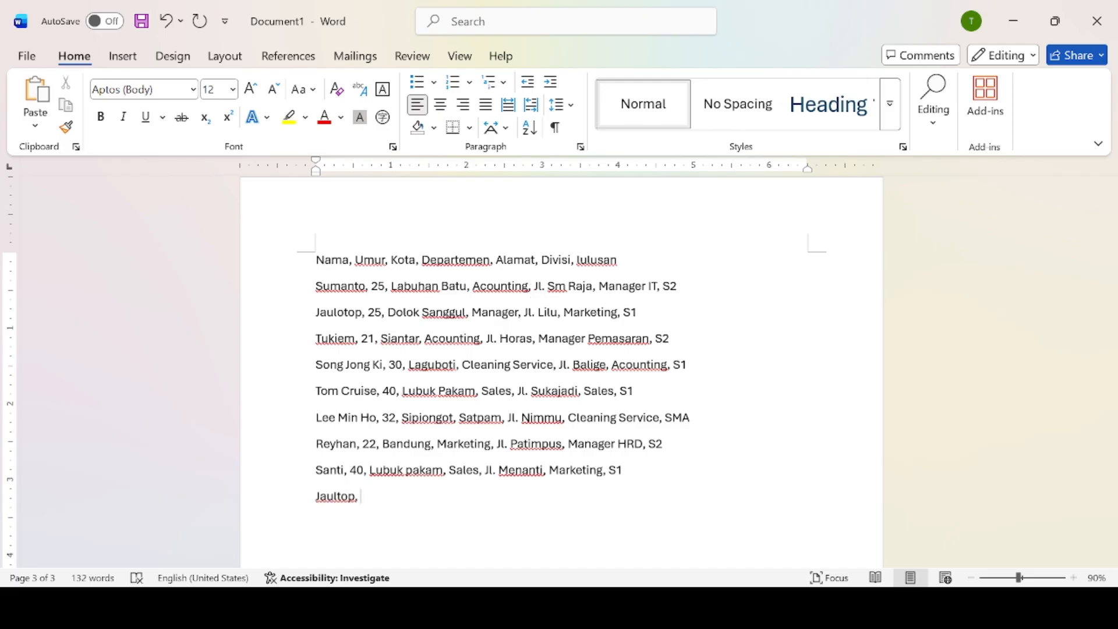
{"action": "type", "text": " 25, Dolok Sanggu"}
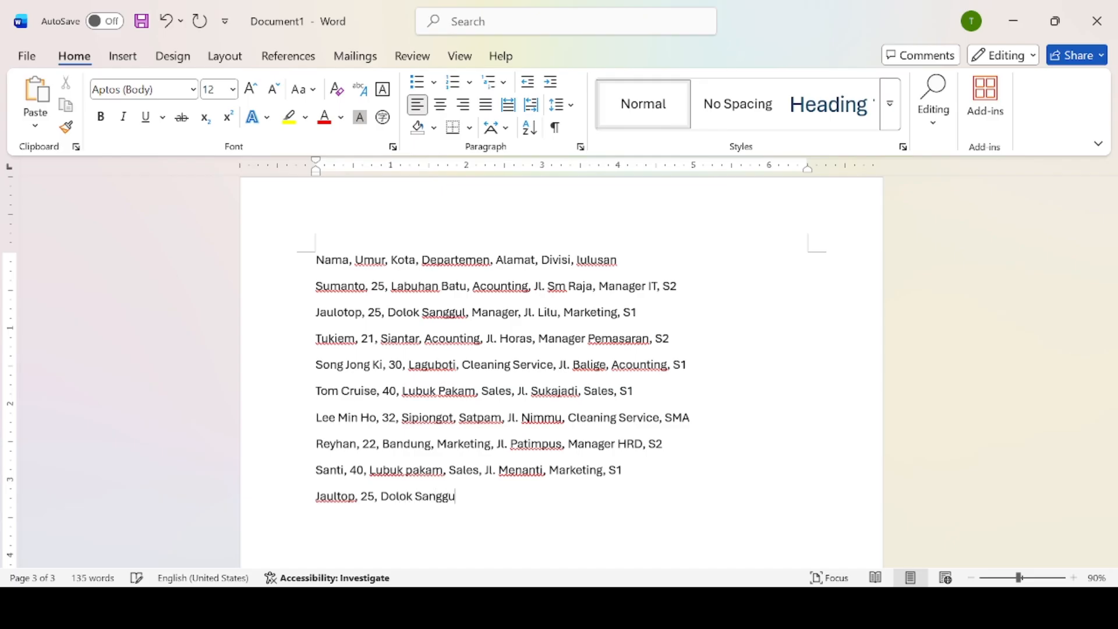
{"action": "type", "text": "l,"}
Complete the Dolok Sanggul record with Manger, street address, Sales, S2, then start a new line.
{"action": "type", "text": "Manger."}
{"action": "key", "text": "BackSpace"}
{"action": "type", "text": ", Jl. Lul"}
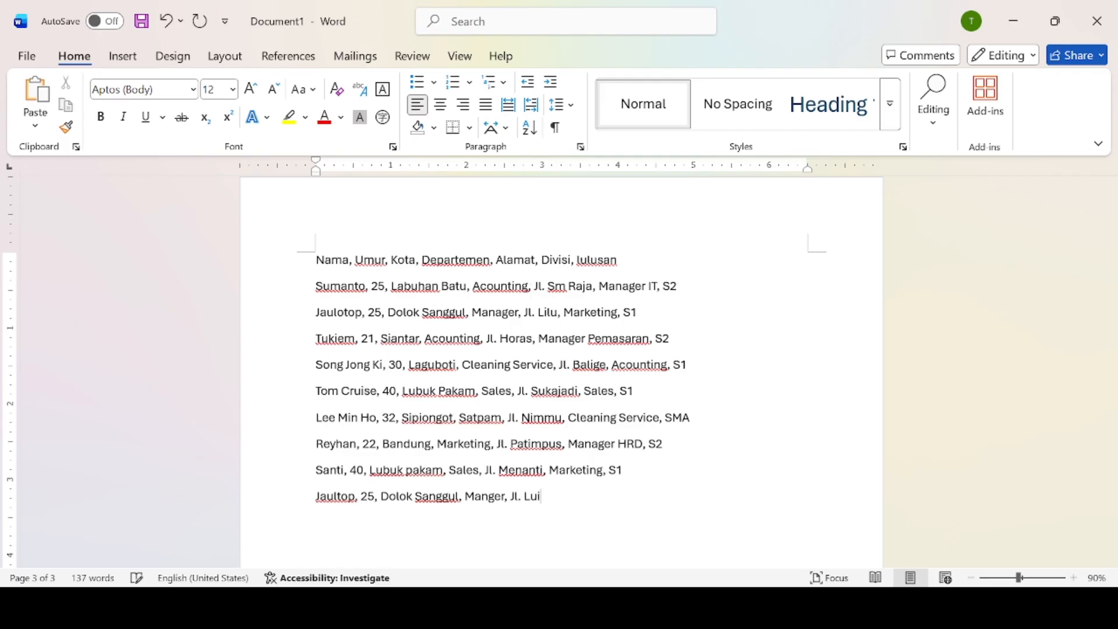
{"action": "key", "text": "BackSpace"}
{"action": "key", "text": "BackSpace"}
{"action": "type", "text": "ilu, AS"}
{"action": "key", "text": "BackSpace"}
{"action": "key", "text": "BackSpace"}
{"action": "type", "text": "Sales, S2"}
{"action": "key", "text": "Return"}
Add the record employee name, 27, Tebing, Supervisor, street address, Sales, with the degree corrected to S1.
{"action": "type", "text": "Jul"}
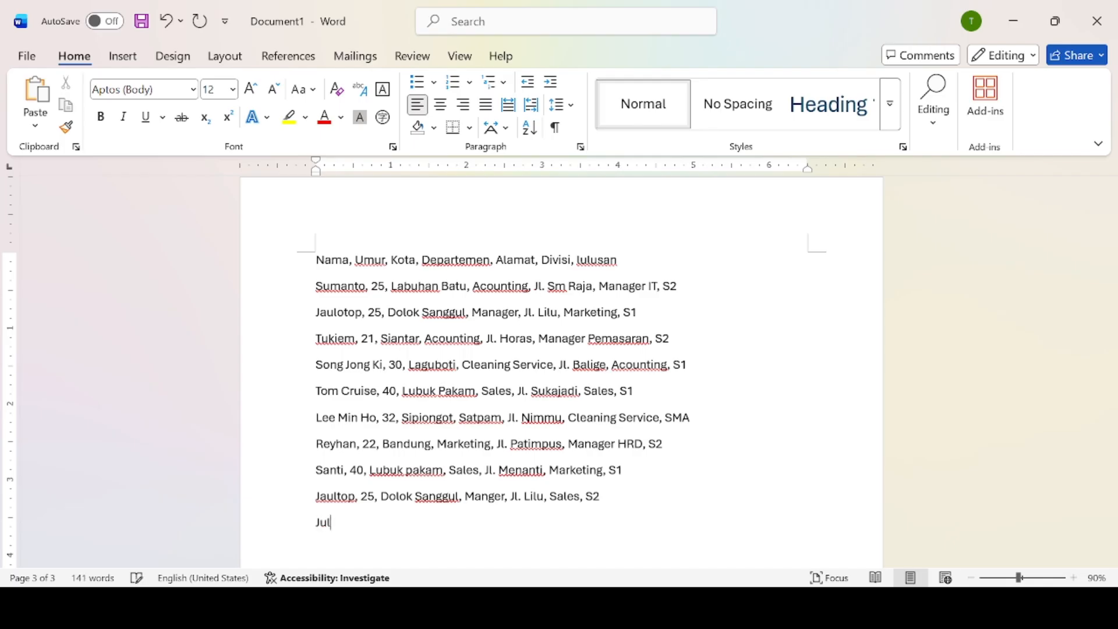
{"action": "type", "text": "fikar, 27, Tebing"}
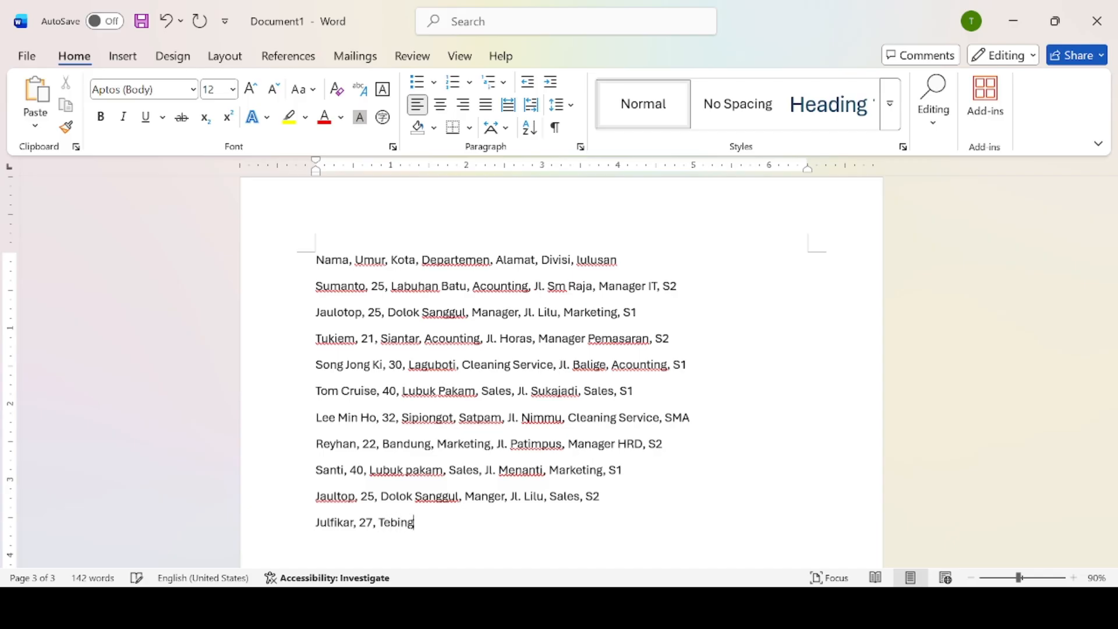
{"action": "type", "text": ", A"}
{"action": "key", "text": "BackSpace"}
{"action": "type", "text": "Sui"}
{"action": "key", "text": "BackSpace"}
{"action": "type", "text": "pervisor, "}
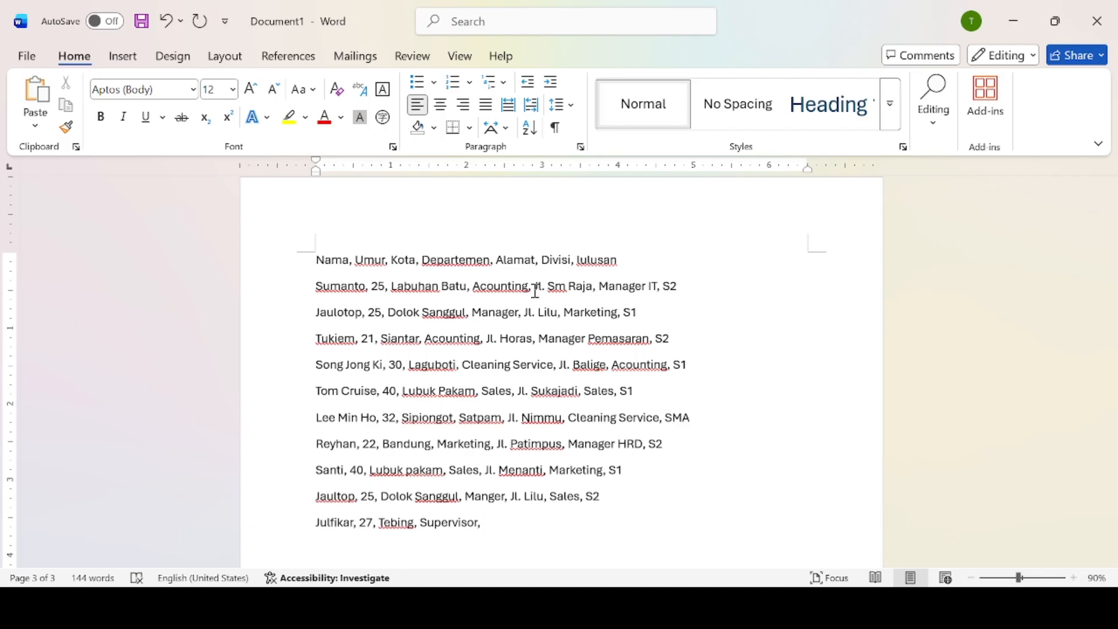
{"action": "type", "text": "Jl. Amanta, Sales, S2"}
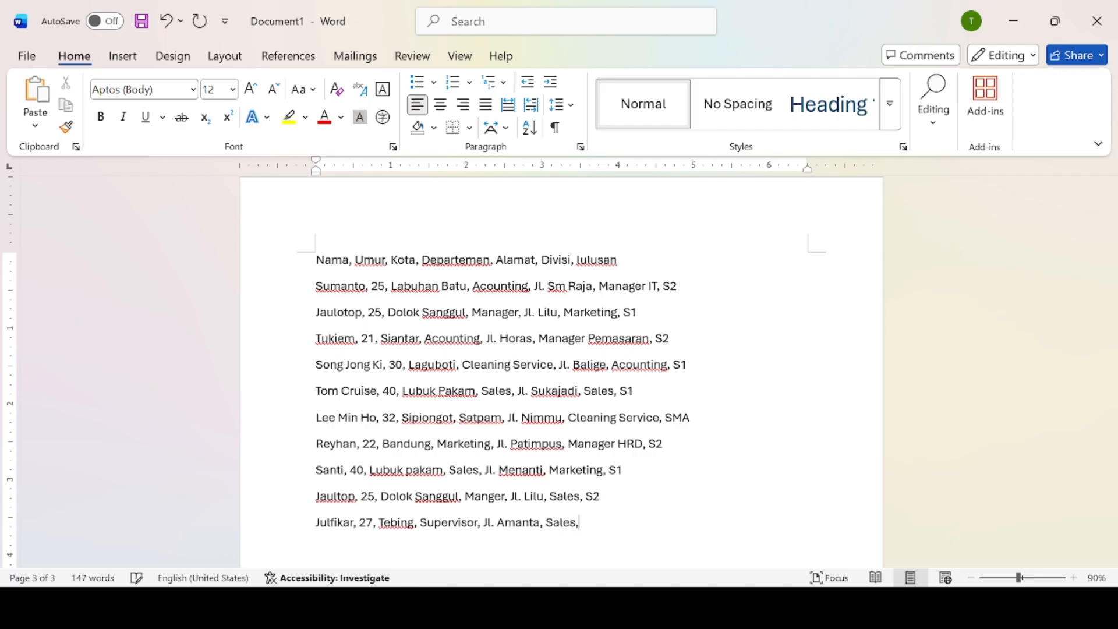
{"action": "key", "text": "Return"}
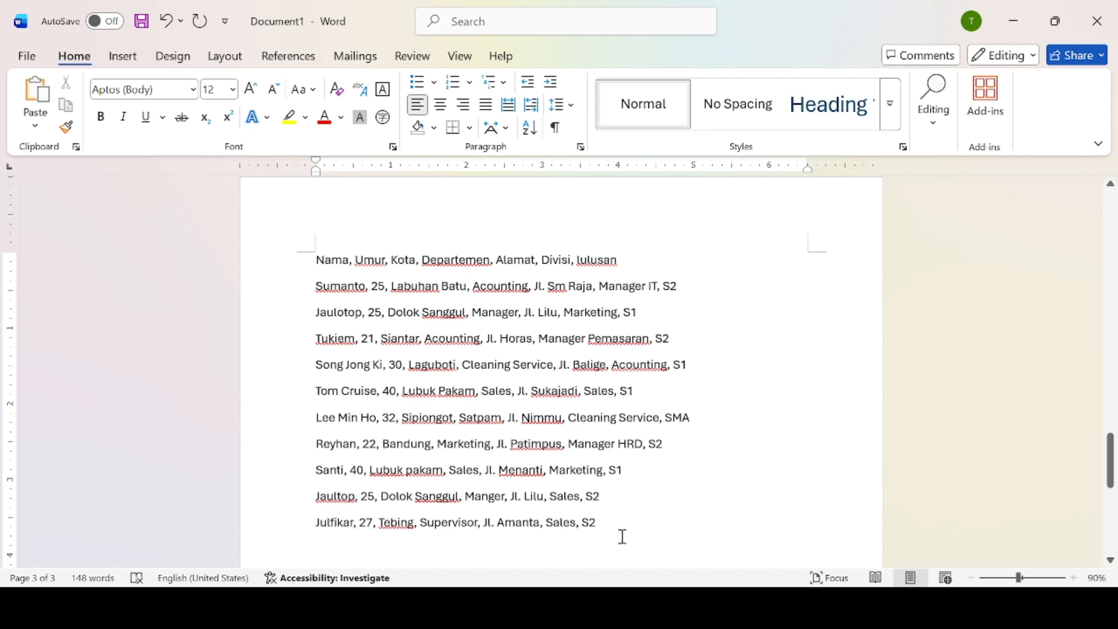
{"action": "key", "text": "BackSpace"}
{"action": "type", "text": "1"}
{"action": "key", "text": "Return"}
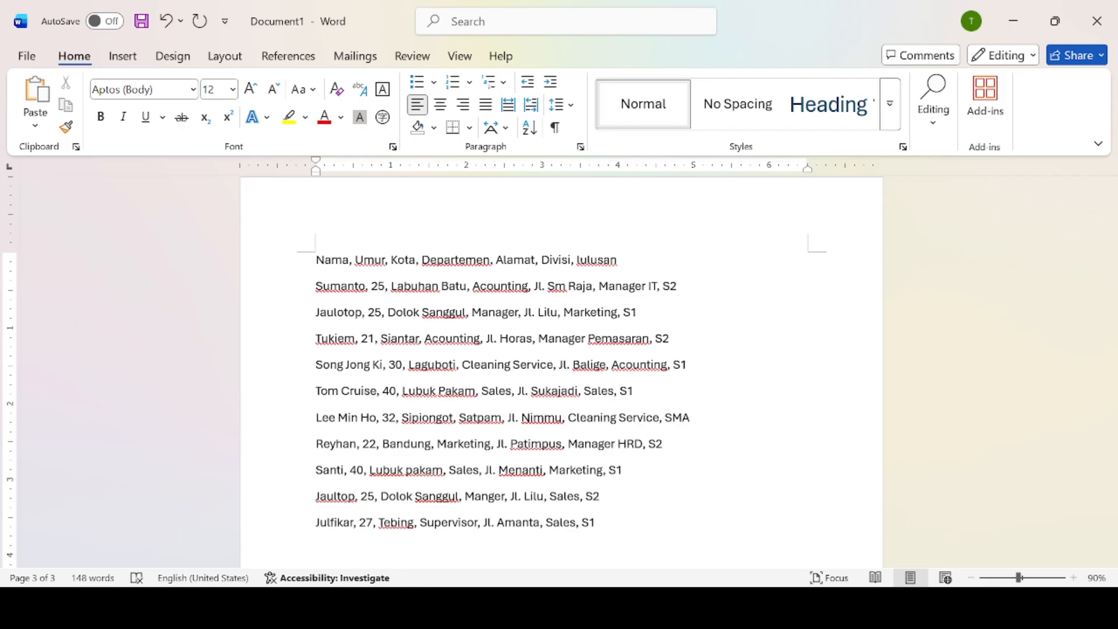
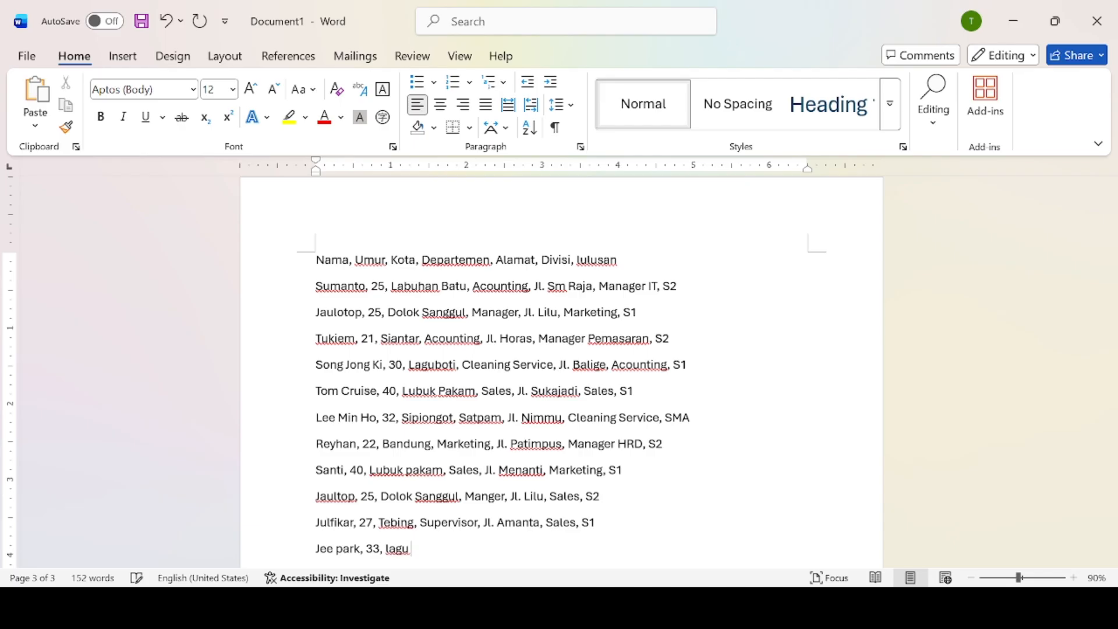
Type the last record: employee name, 33, Laguboti, Cleaning Service, street address, Sales, S2.
{"action": "type", "text": "Boti"}
{"action": "key", "text": "BackSpace"}
{"action": "key", "text": "BackSpace"}
{"action": "key", "text": "BackSpace"}
{"action": "key", "text": "BackSpace"}
{"action": "key", "text": "BackSpace"}
{"action": "key", "text": "BackSpace"}
{"action": "key", "text": "BackSpace"}
{"action": "key", "text": "BackSpace"}
{"action": "type", "text": "Laguboti, Clea"}
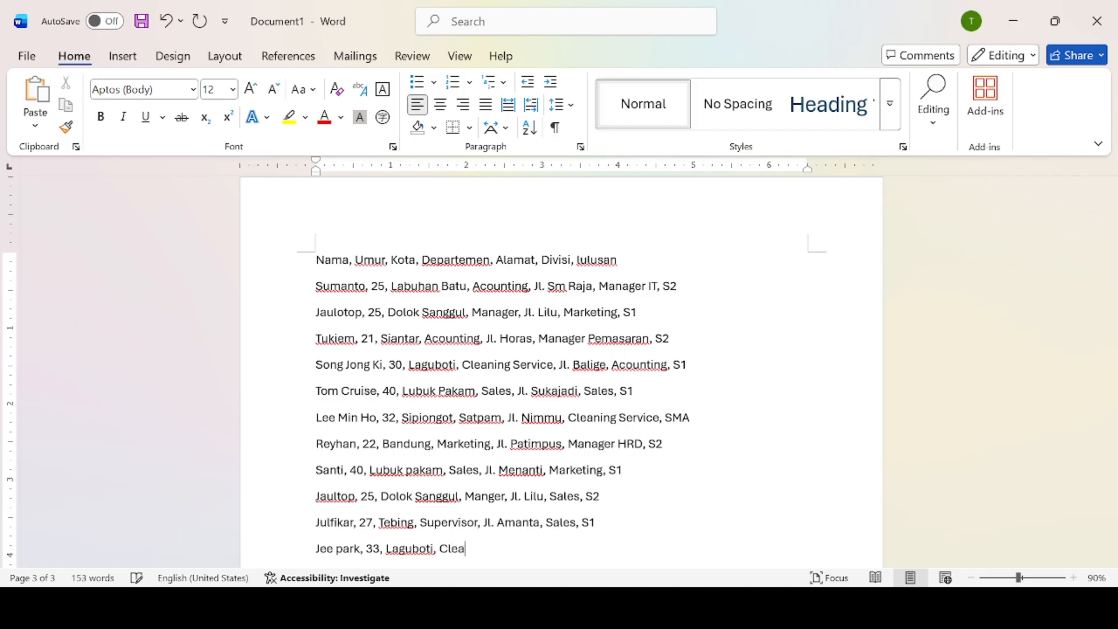
{"action": "type", "text": "ning Service, Jl. nat"}
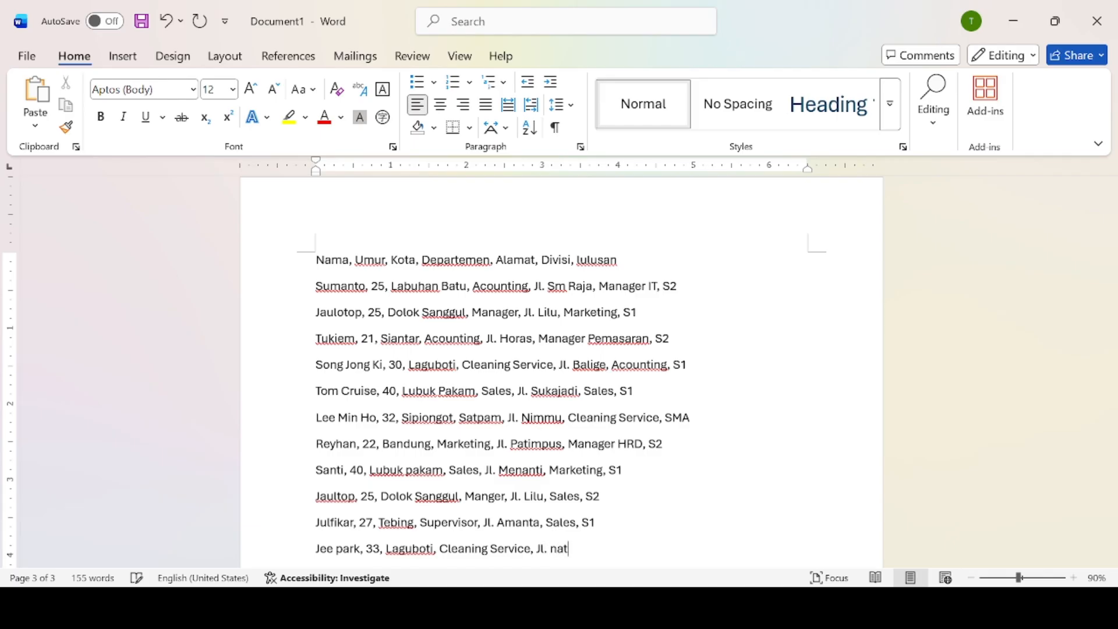
{"action": "type", "text": "oho,"}
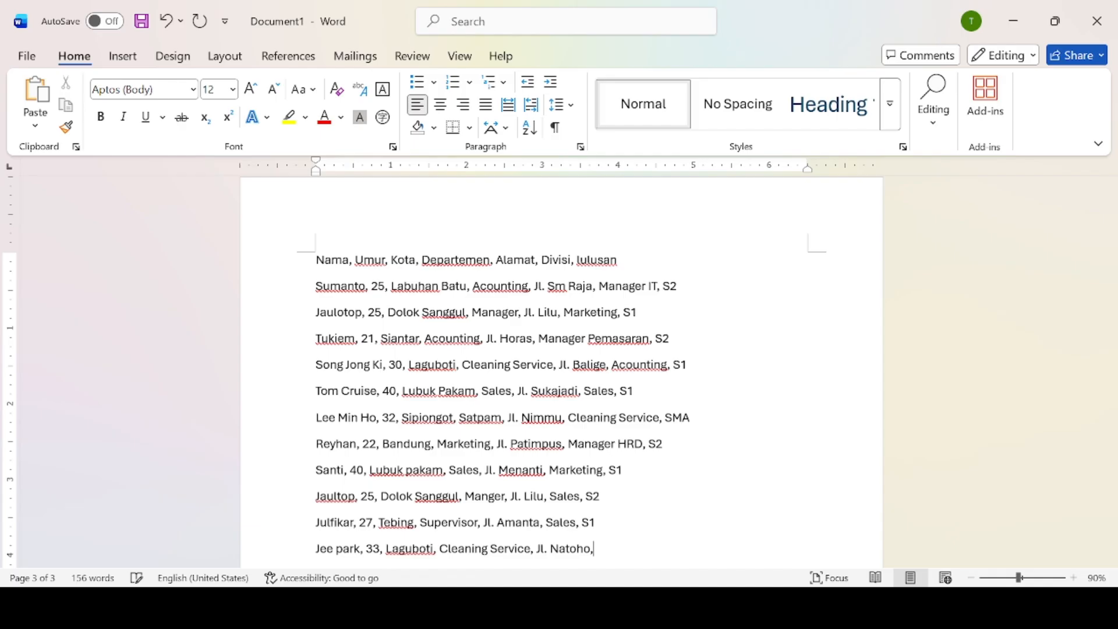
{"action": "type", "text": "S"}
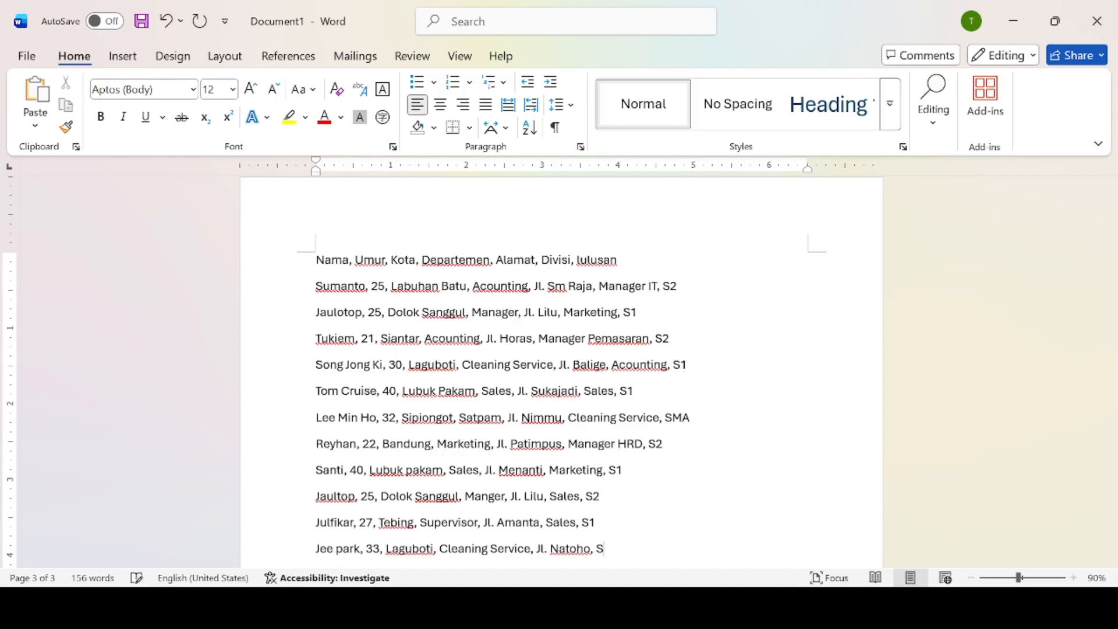
{"action": "type", "text": "ales, S2"}
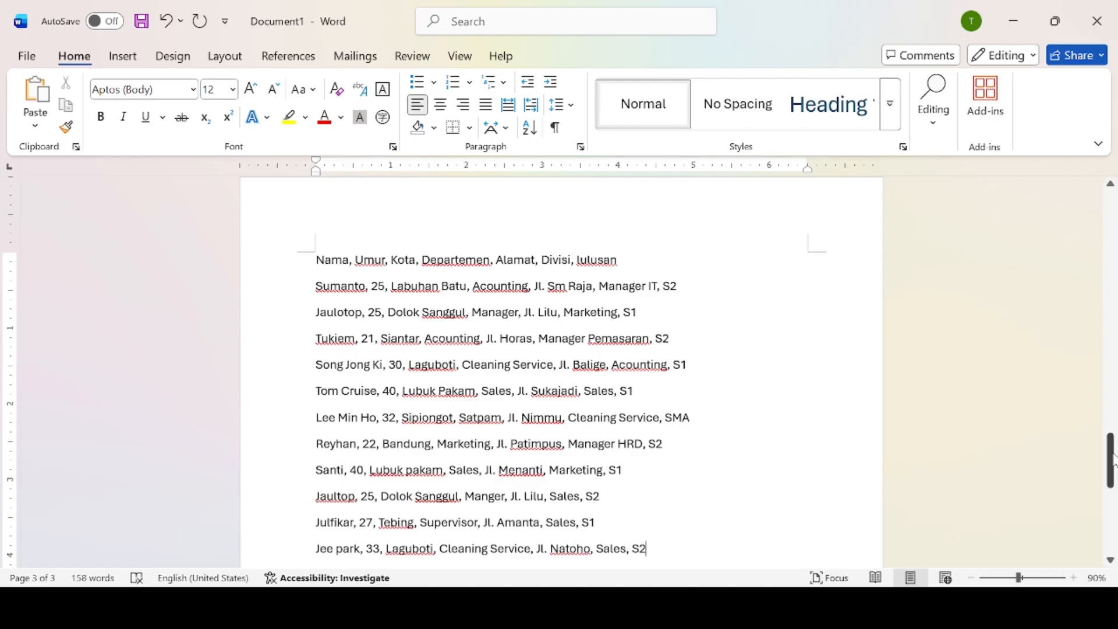
Select the employee list starting from the header line.
{"action": "scroll", "coordinate": [1113, 473], "scroll_direction": "down", "scroll_amount": 3}
{"action": "scroll", "coordinate": [1113, 473], "scroll_direction": "up", "scroll_amount": 3}
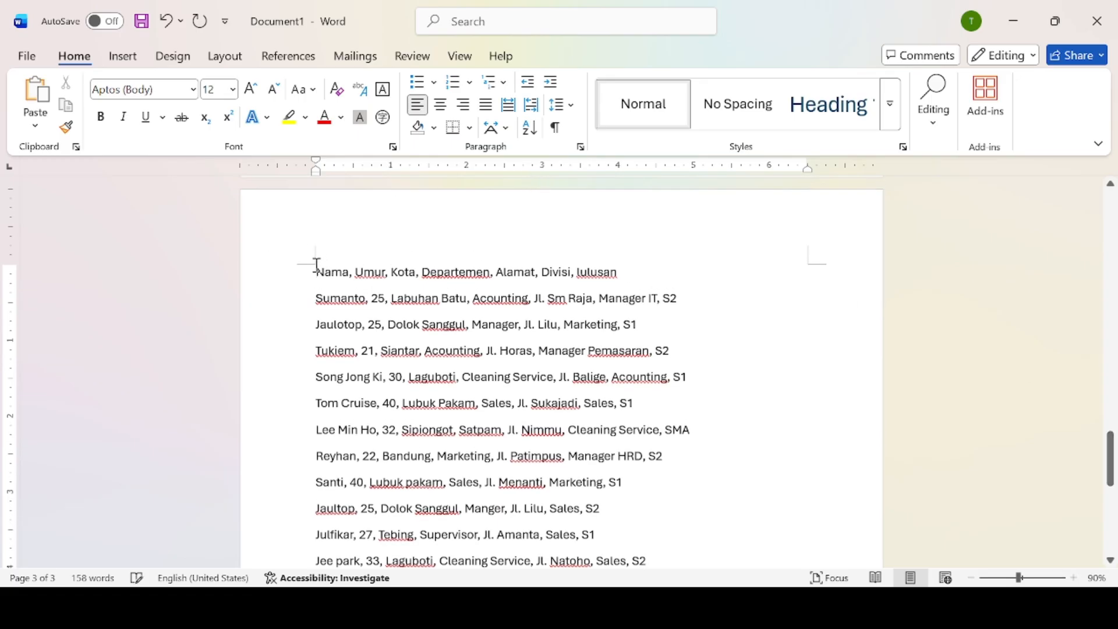
{"action": "left_click_drag", "start_coordinate": [313, 269], "coordinate": [628, 491]}
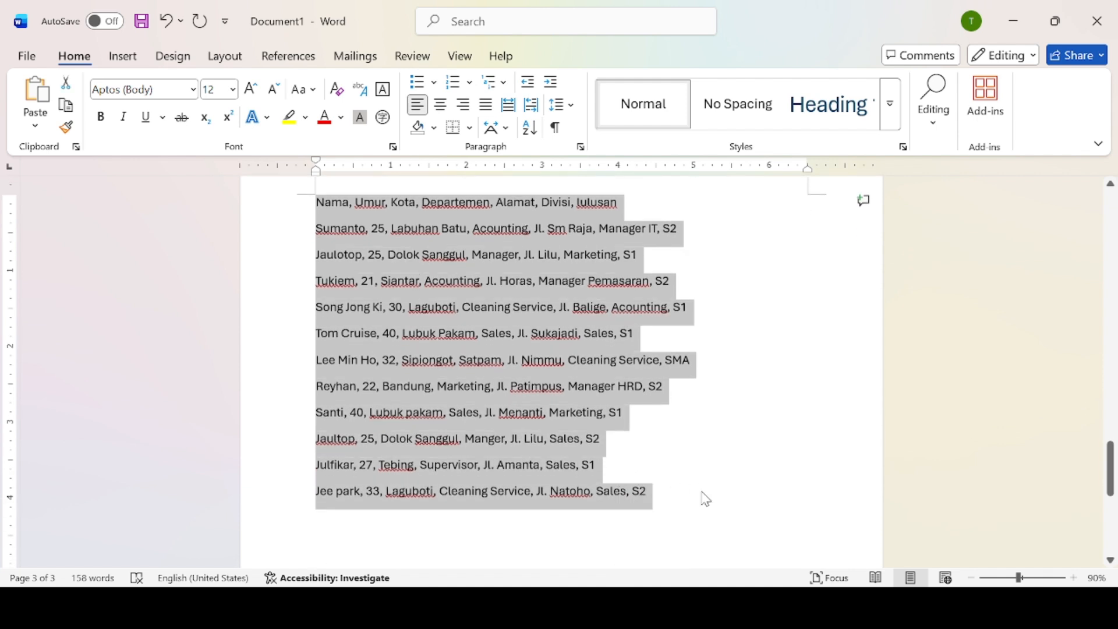
Set the employee lines in Times New Roman and bring up Convert Text to Table.
{"action": "left_click", "coordinate": [195, 91]}
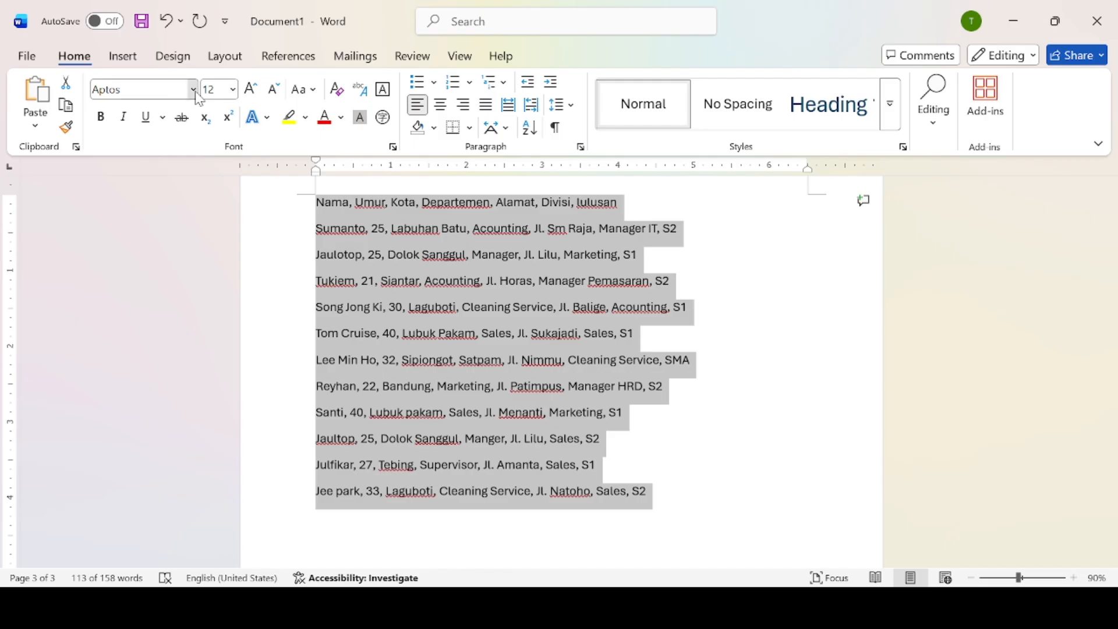
{"action": "left_click", "coordinate": [185, 320]}
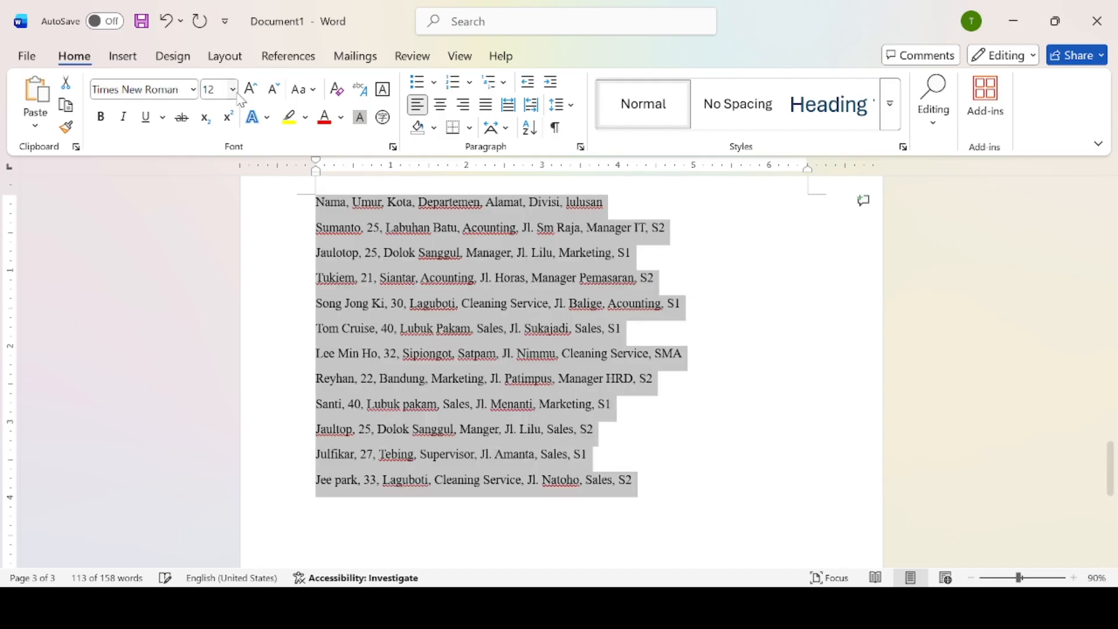
{"action": "left_click", "coordinate": [128, 58]}
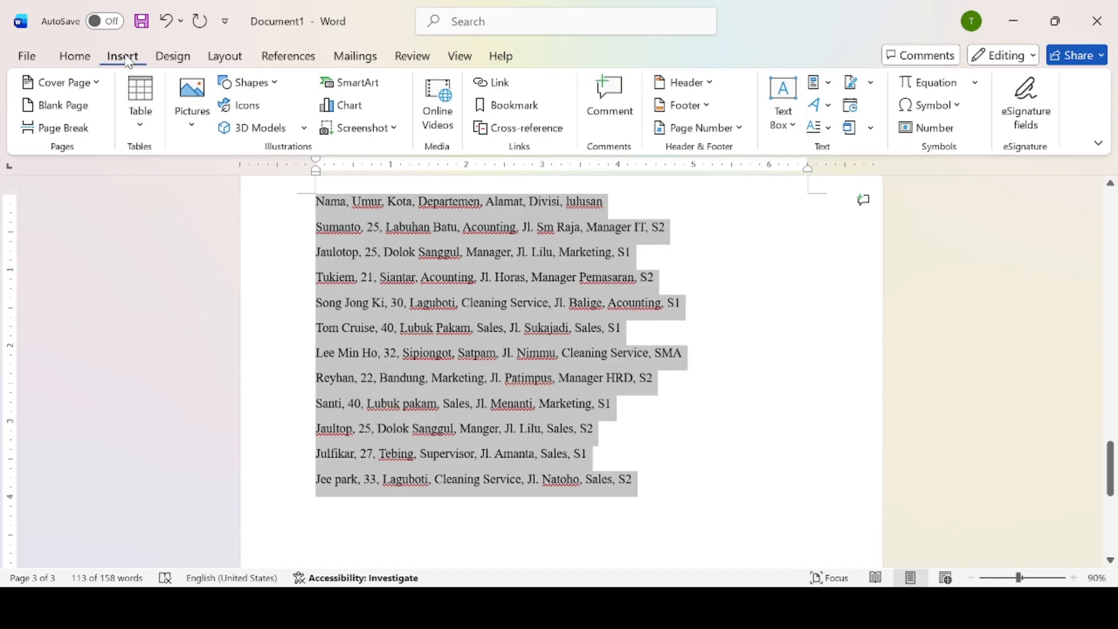
{"action": "left_click", "coordinate": [140, 127]}
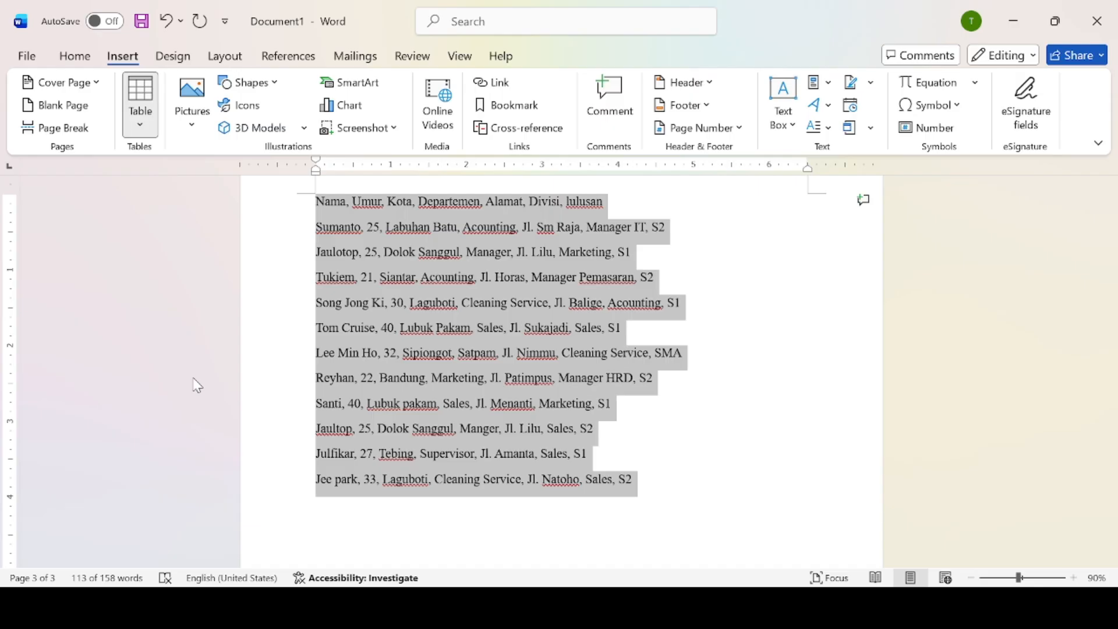
{"action": "left_click", "coordinate": [193, 378]}
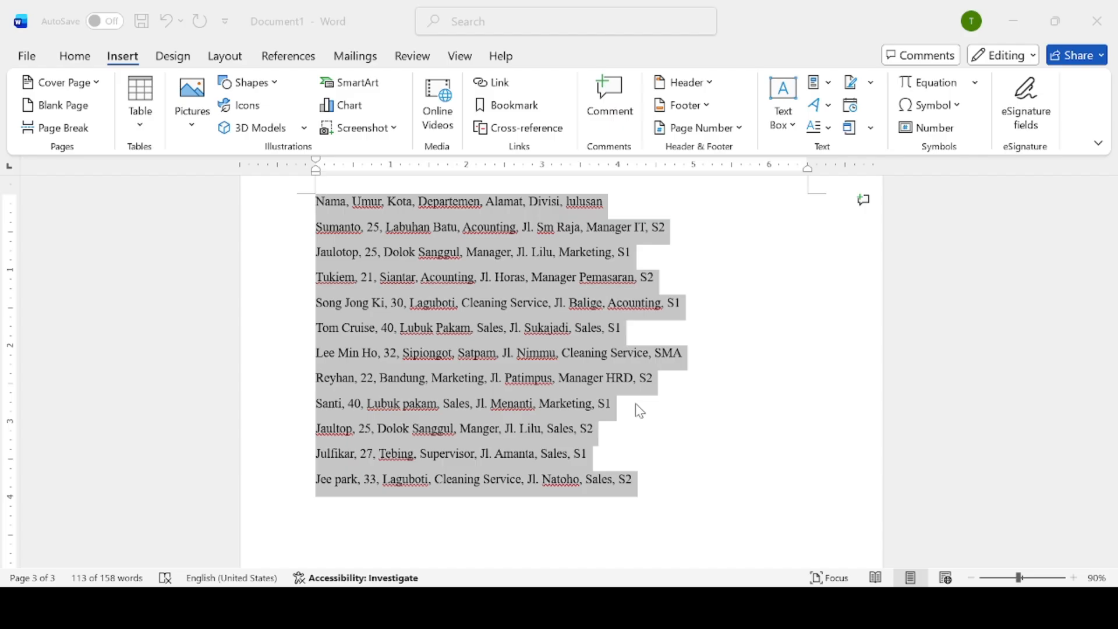
Reselect the lines from Nama down and convert them to a seven-column comma-separated table.
{"action": "left_click", "coordinate": [641, 469]}
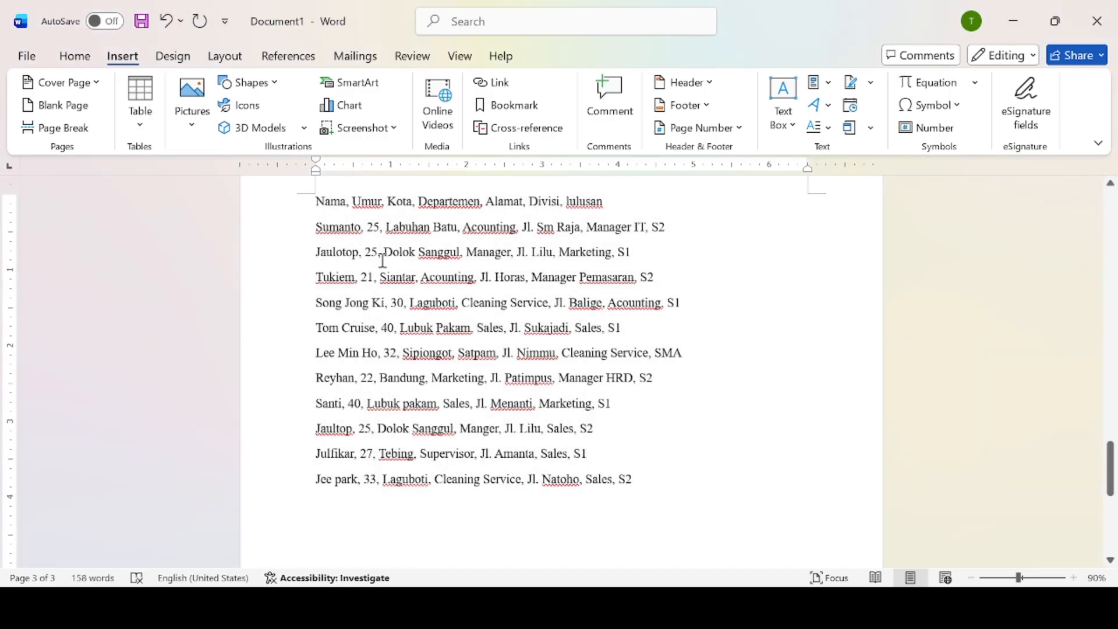
{"action": "left_click_drag", "start_coordinate": [315, 202], "coordinate": [655, 499]}
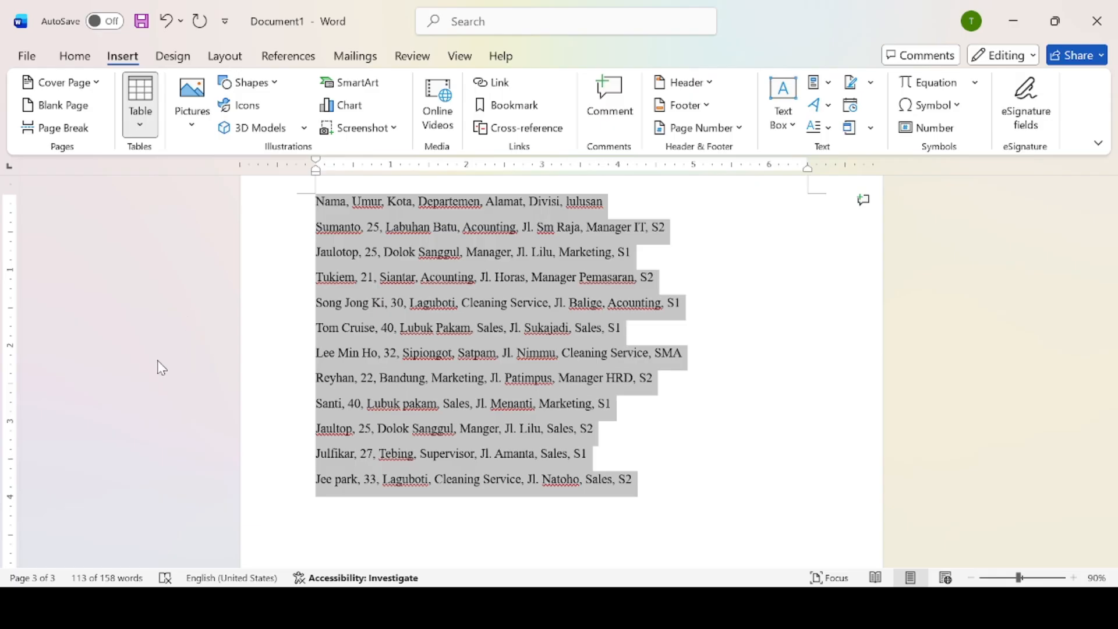
{"action": "left_click", "coordinate": [190, 378]}
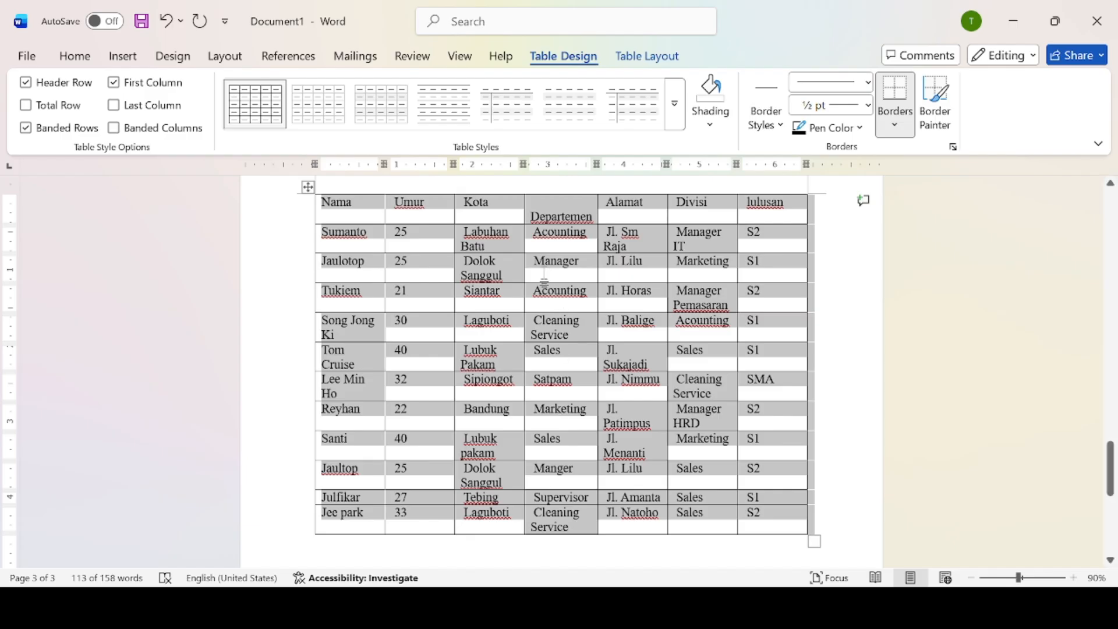
{"action": "mouse_move", "coordinate": [1110, 457]}
{"action": "left_mouse_down"}
{"action": "mouse_move", "coordinate": [1109, 444]}
{"action": "mouse_move", "coordinate": [1106, 462]}
{"action": "left_mouse_up"}
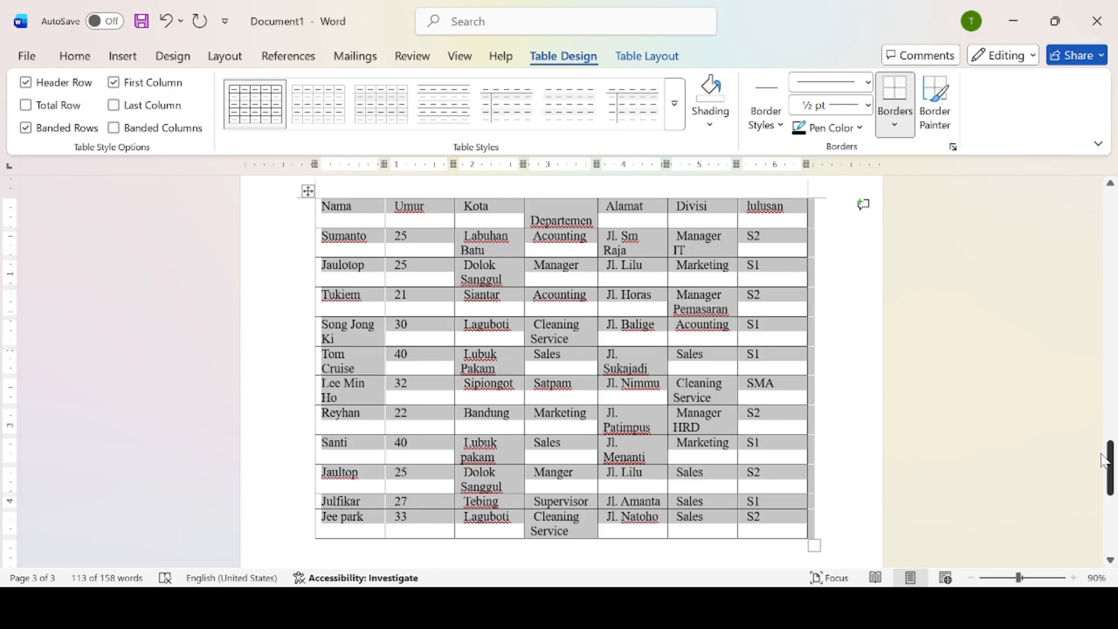
{"action": "left_click_drag", "start_coordinate": [1106, 461], "coordinate": [1112, 463]}
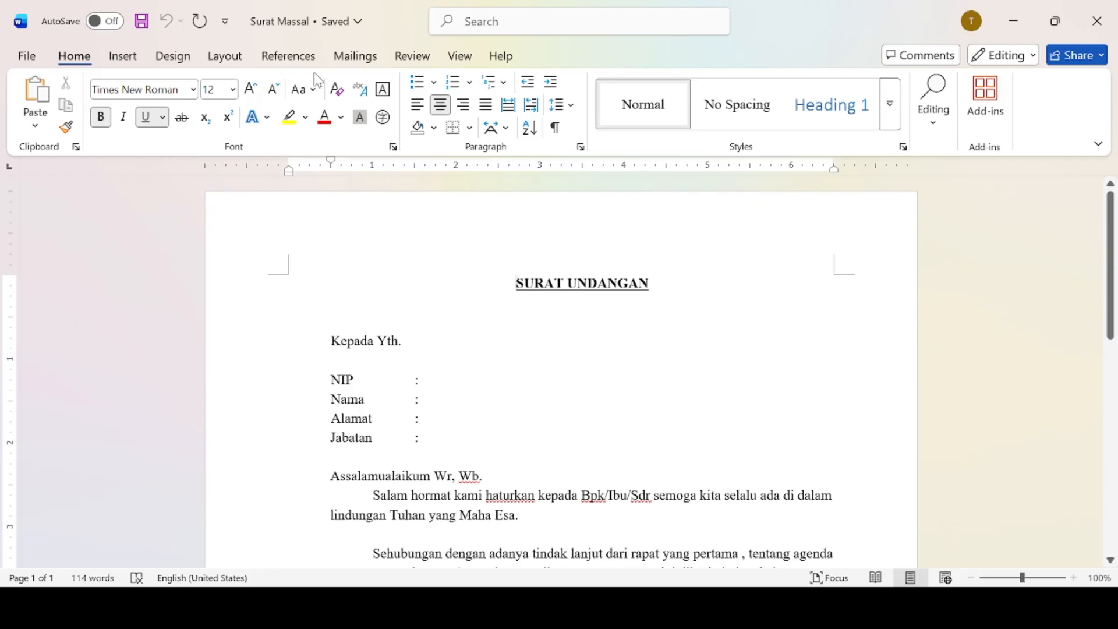
Bring up the Surat Massal letter's Mailings tools.
{"action": "left_click", "coordinate": [355, 59]}
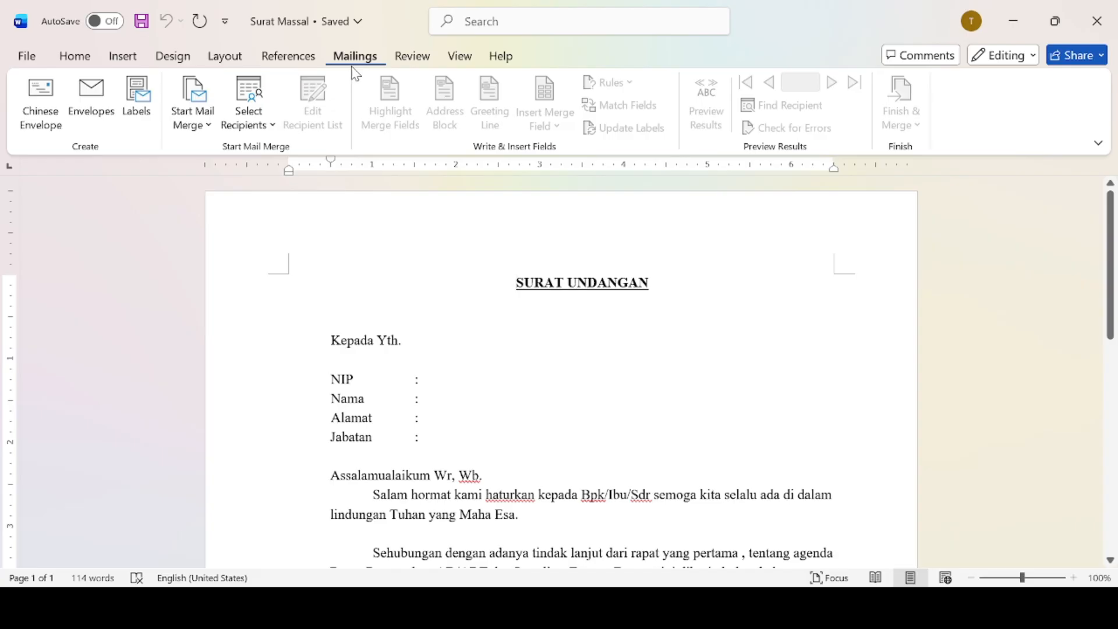
Start a mail merge using the employee data file as the existing recipient list.
{"action": "left_click", "coordinate": [214, 121]}
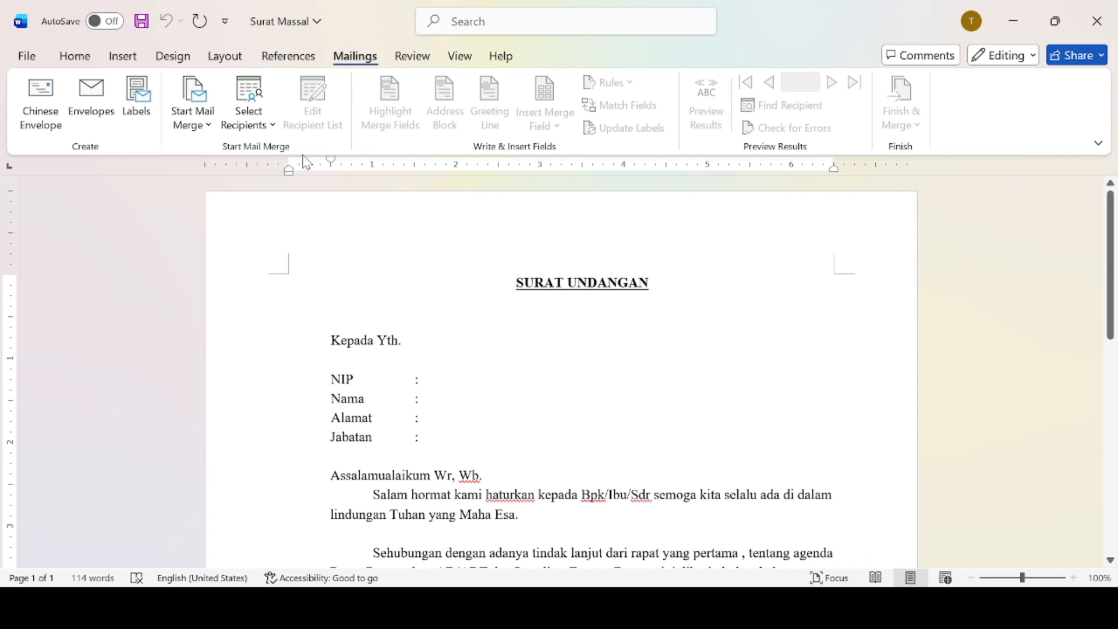
{"action": "left_click", "coordinate": [261, 114]}
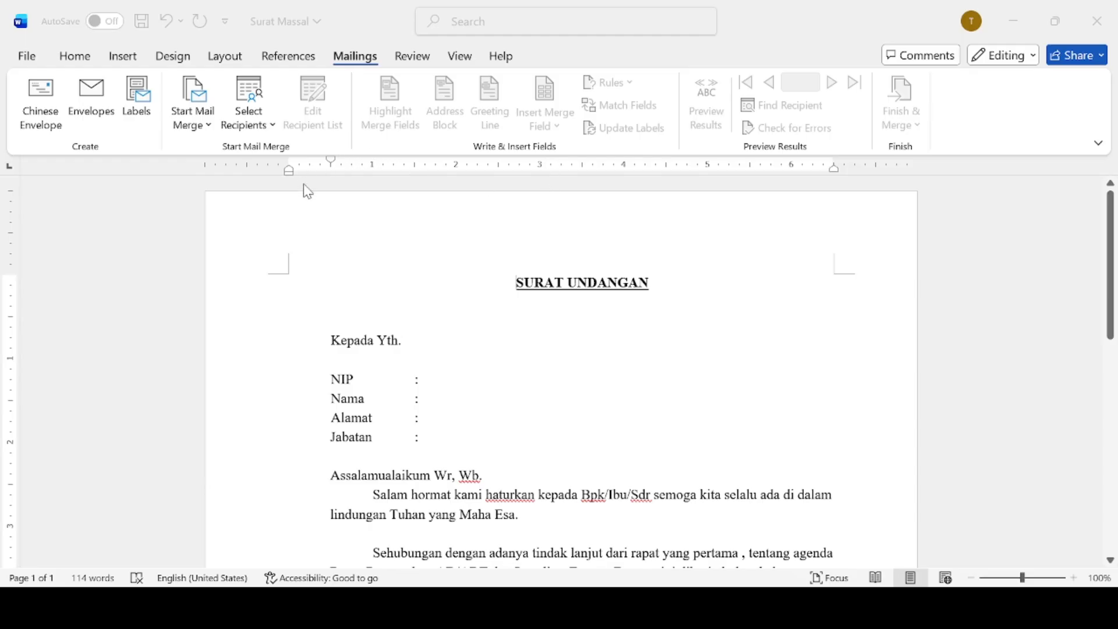
{"action": "left_click", "coordinate": [404, 425]}
{"action": "left_click", "coordinate": [651, 375]}
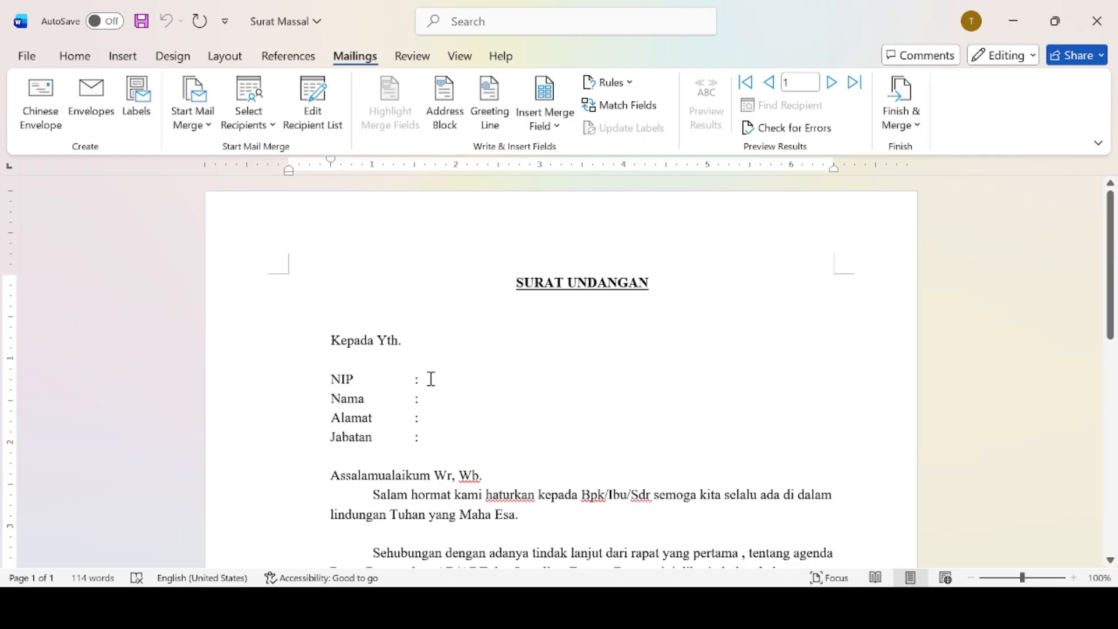
Insert the NIP, Nama, Alamat and Jabatan merge fields after their colons.
{"action": "left_click", "coordinate": [560, 139]}
{"action": "left_click", "coordinate": [562, 179]}
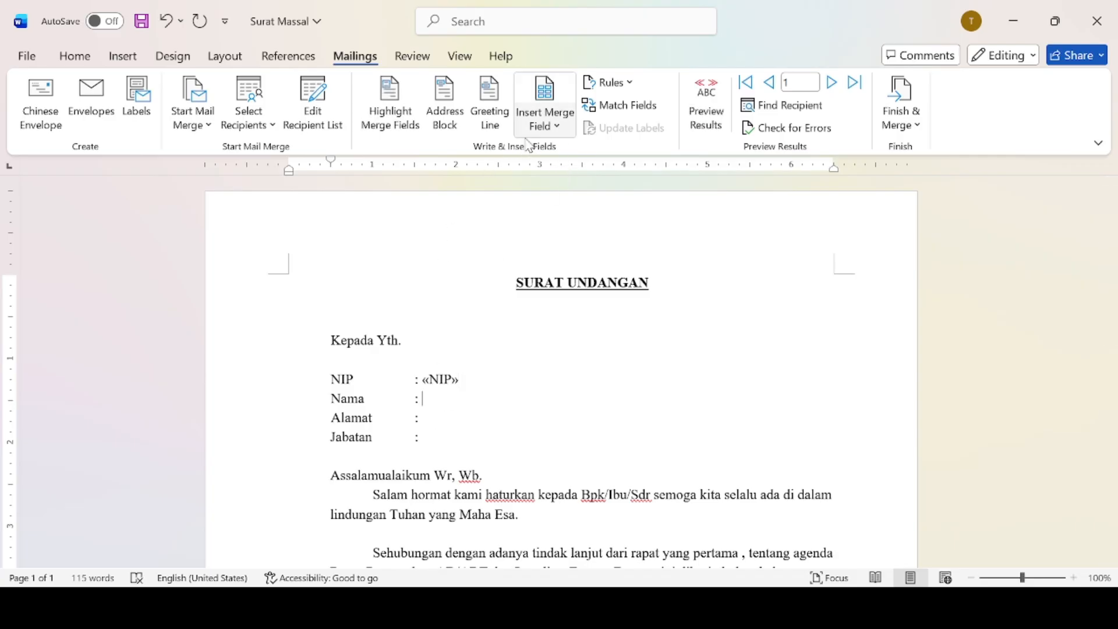
{"action": "left_click", "coordinate": [557, 210]}
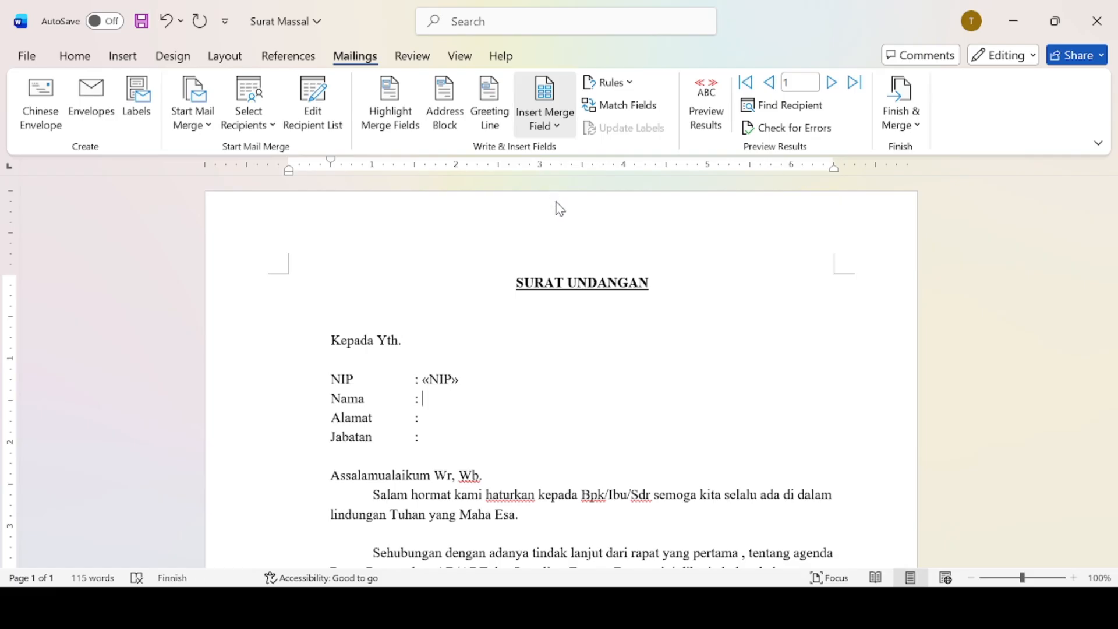
{"action": "left_click", "coordinate": [537, 118]}
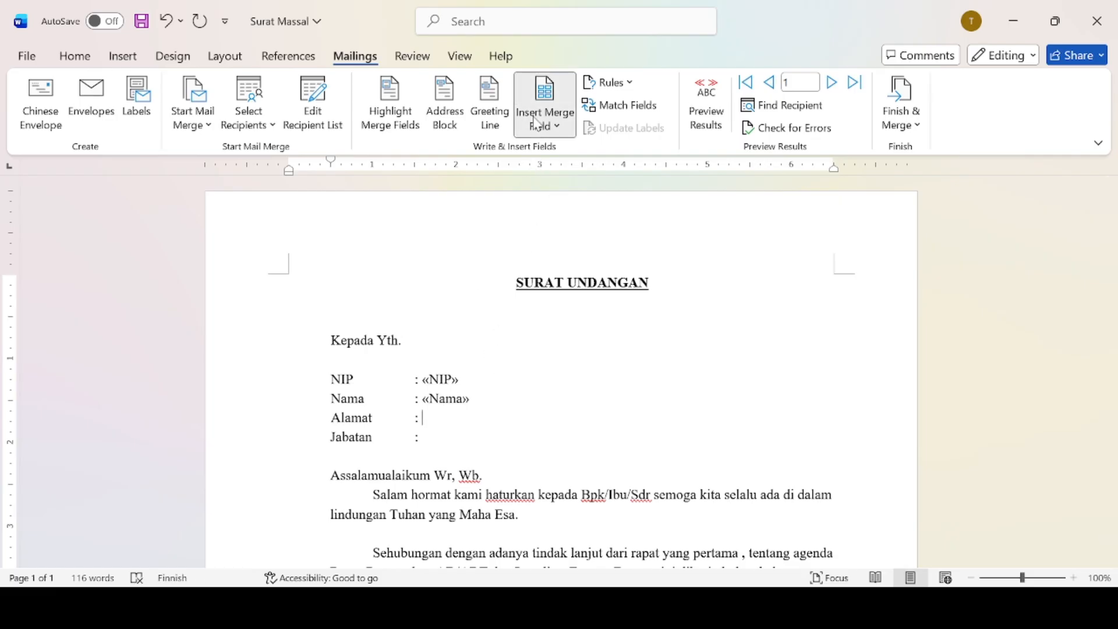
{"action": "left_click", "coordinate": [574, 230]}
{"action": "left_click", "coordinate": [437, 442]}
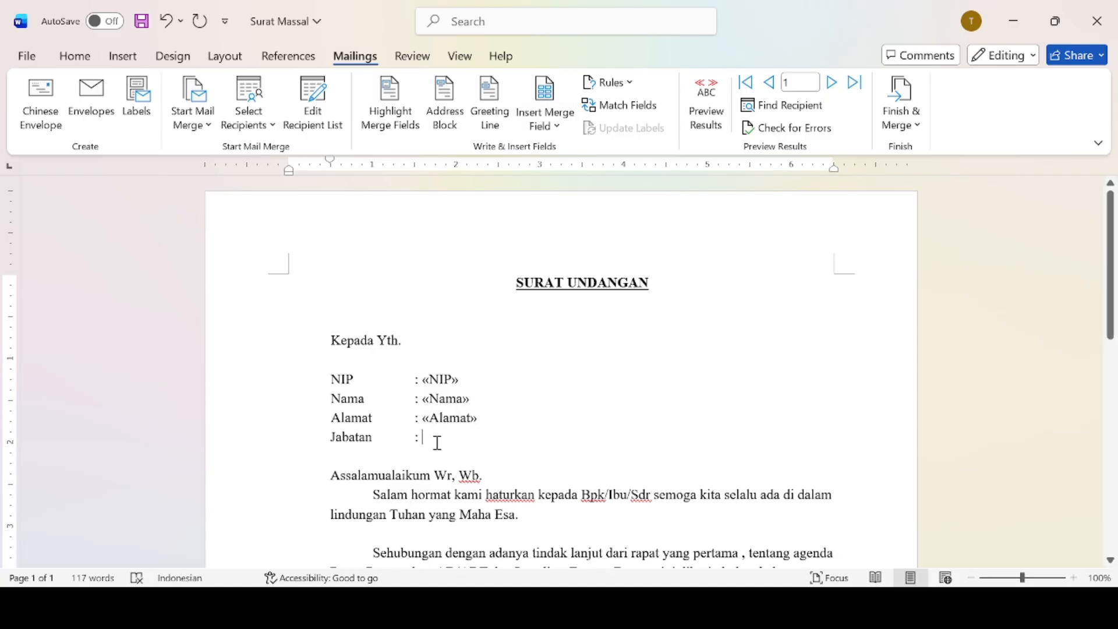
{"action": "left_click", "coordinate": [539, 117]}
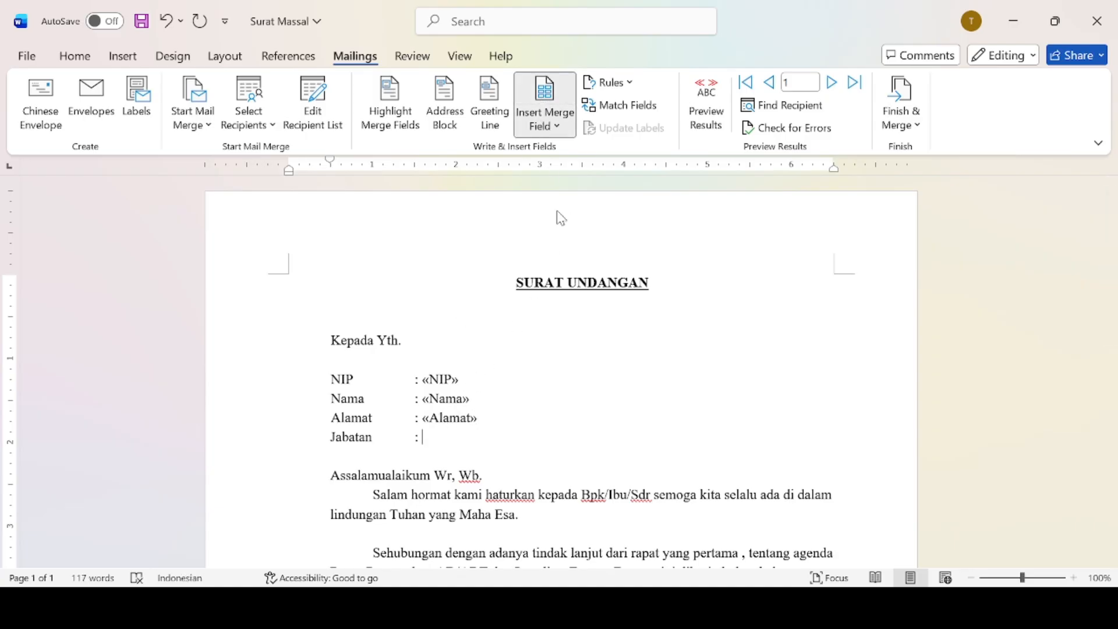
{"action": "left_click", "coordinate": [569, 240]}
{"action": "left_click", "coordinate": [565, 133]}
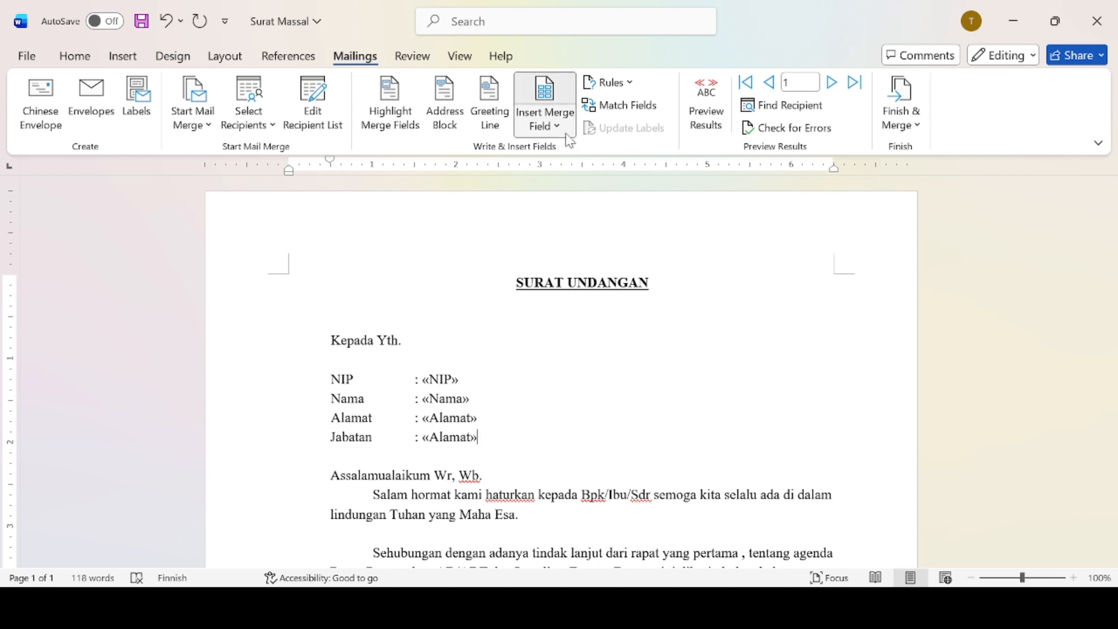
{"action": "left_click", "coordinate": [583, 249]}
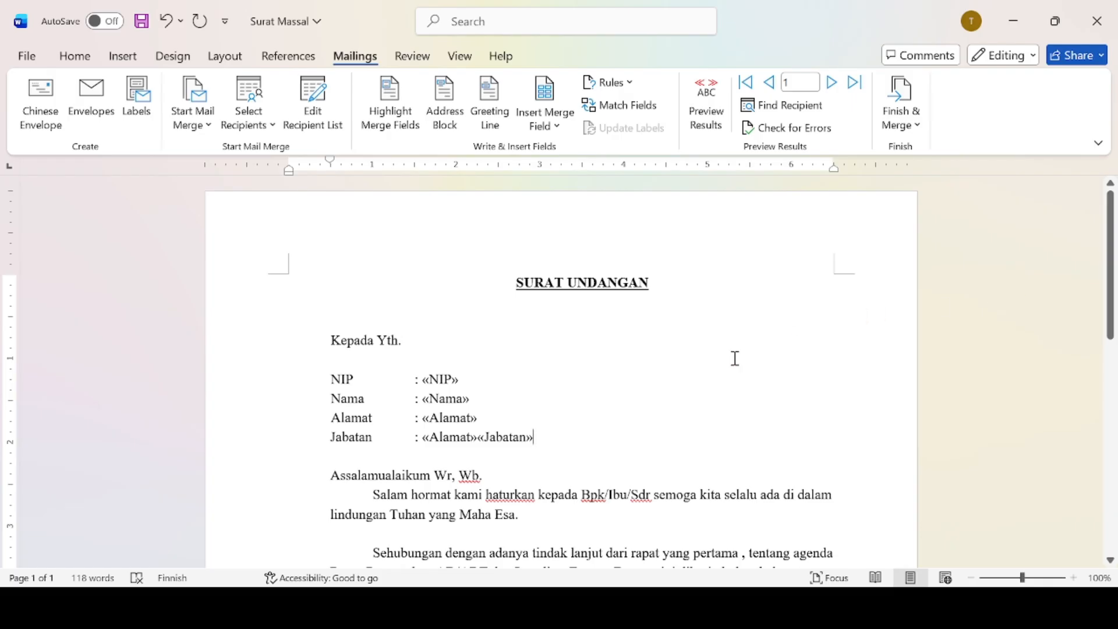
Delete the stray Alamat field on the Jabatan line and preview recipient 1.
{"action": "left_click", "coordinate": [474, 437]}
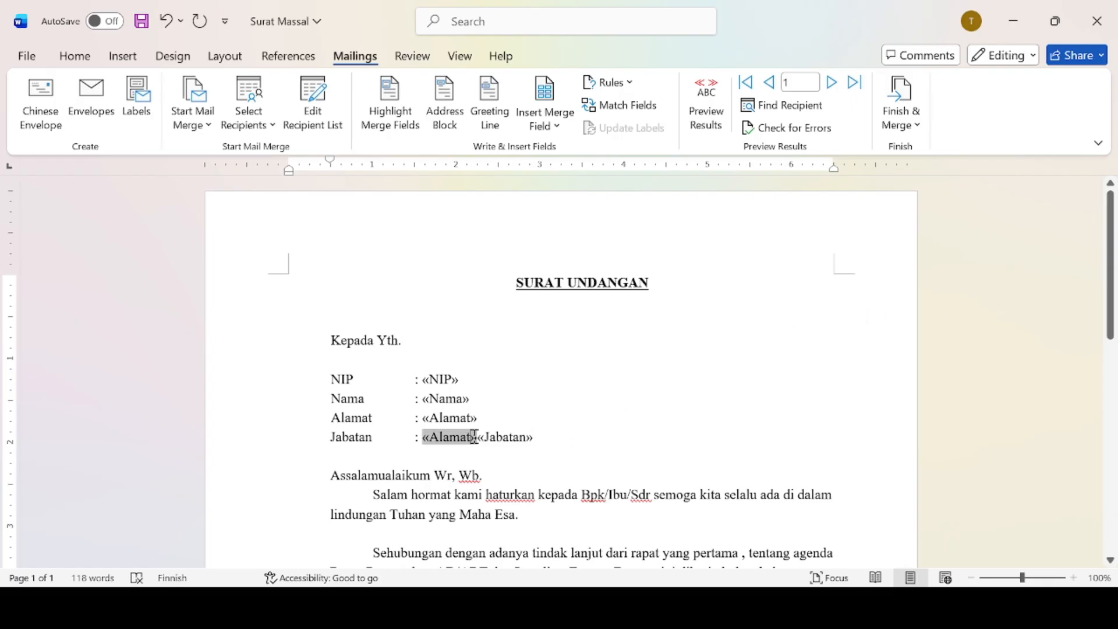
{"action": "key", "text": "BackSpace"}
{"action": "key", "text": "BackSpace"}
{"action": "key", "text": "BackSpace"}
{"action": "key", "text": "BackSpace"}
{"action": "key", "text": "BackSpace"}
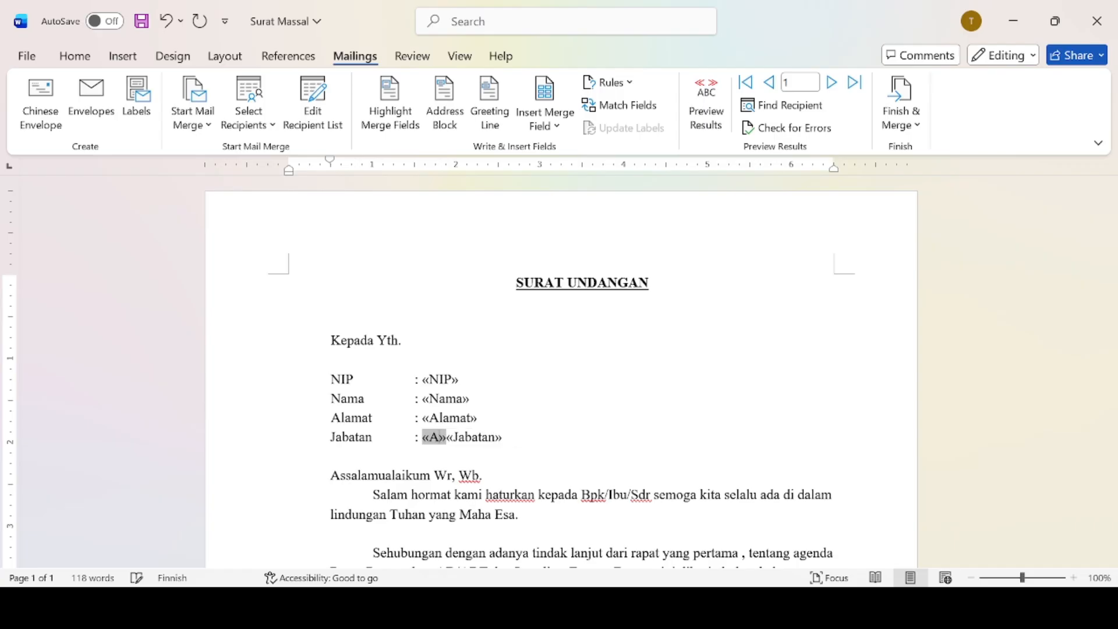
{"action": "key", "text": "BackSpace"}
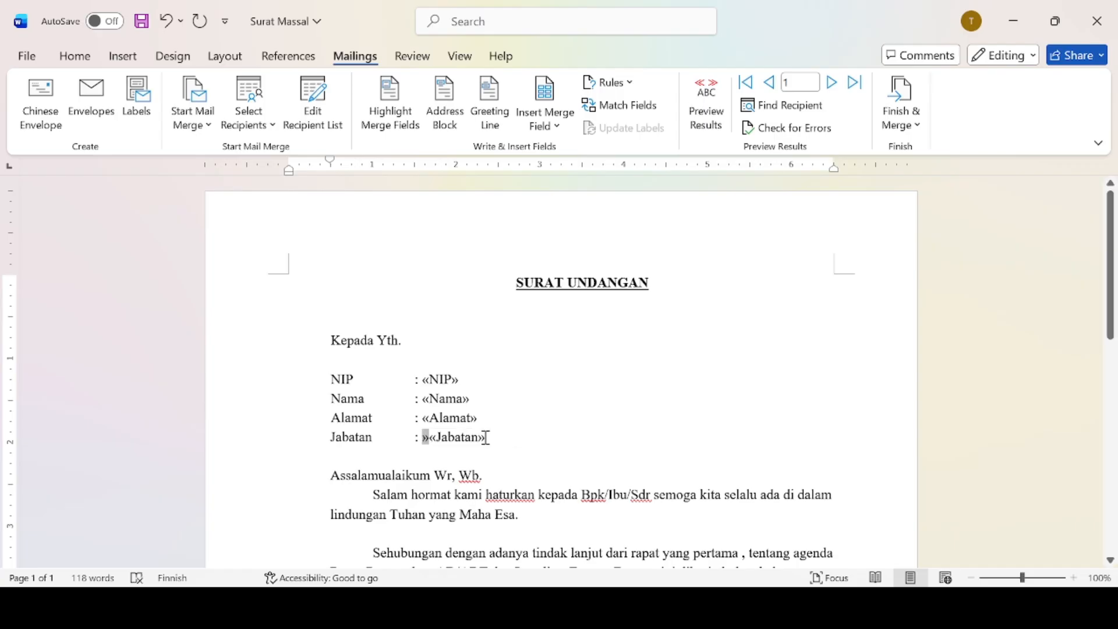
{"action": "key", "text": "BackSpace"}
{"action": "key", "text": "BackSpace"}
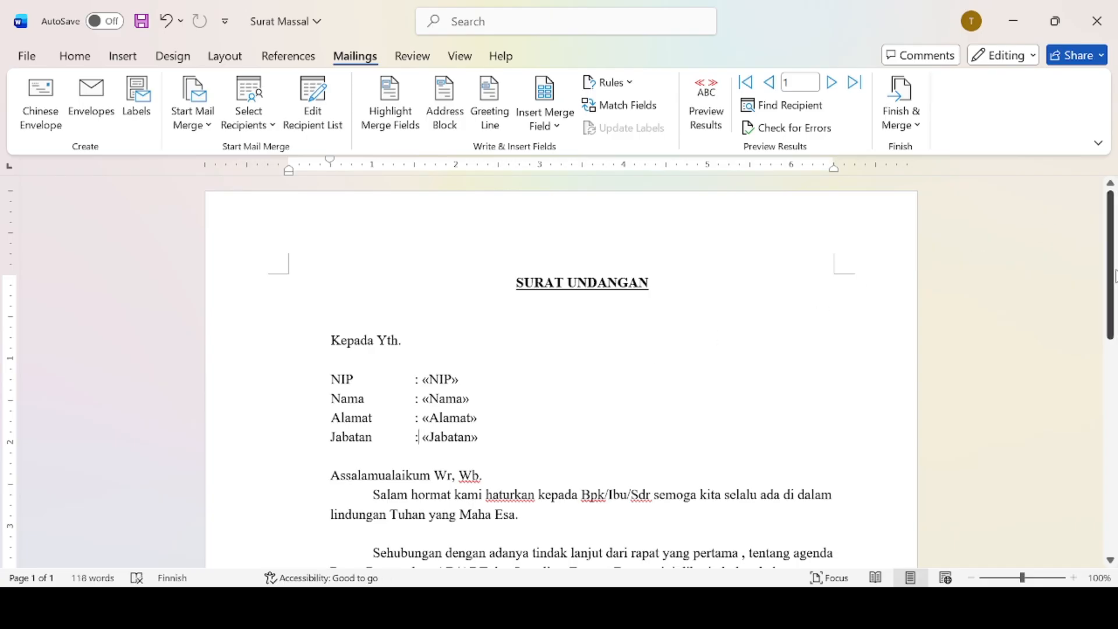
{"action": "left_click_drag", "start_coordinate": [1113, 305], "coordinate": [1112, 251]}
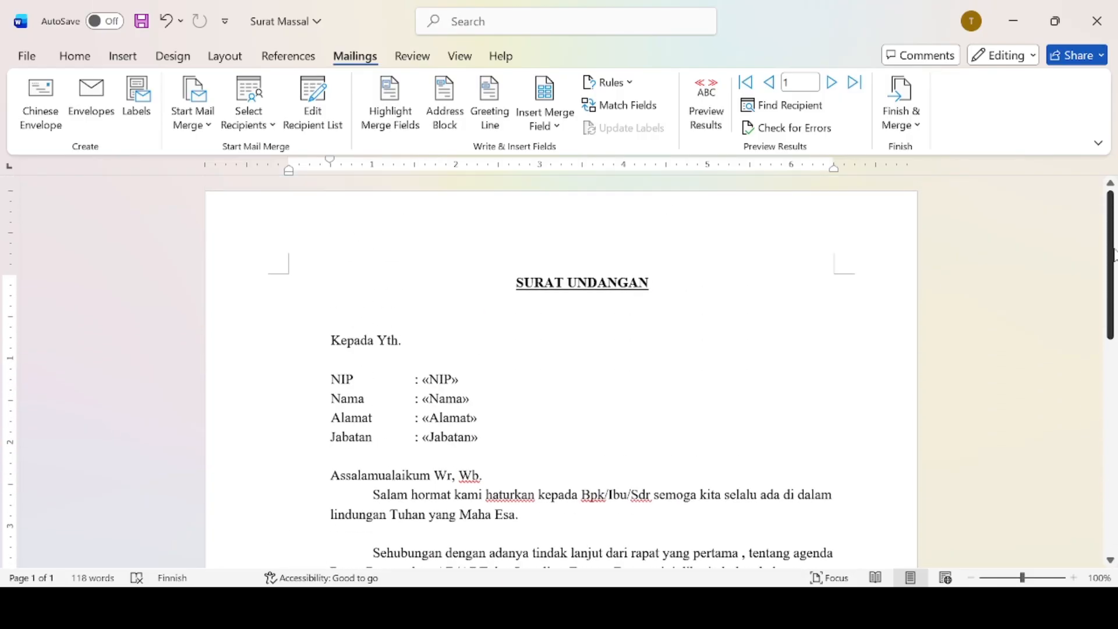
{"action": "left_click", "coordinate": [710, 134]}
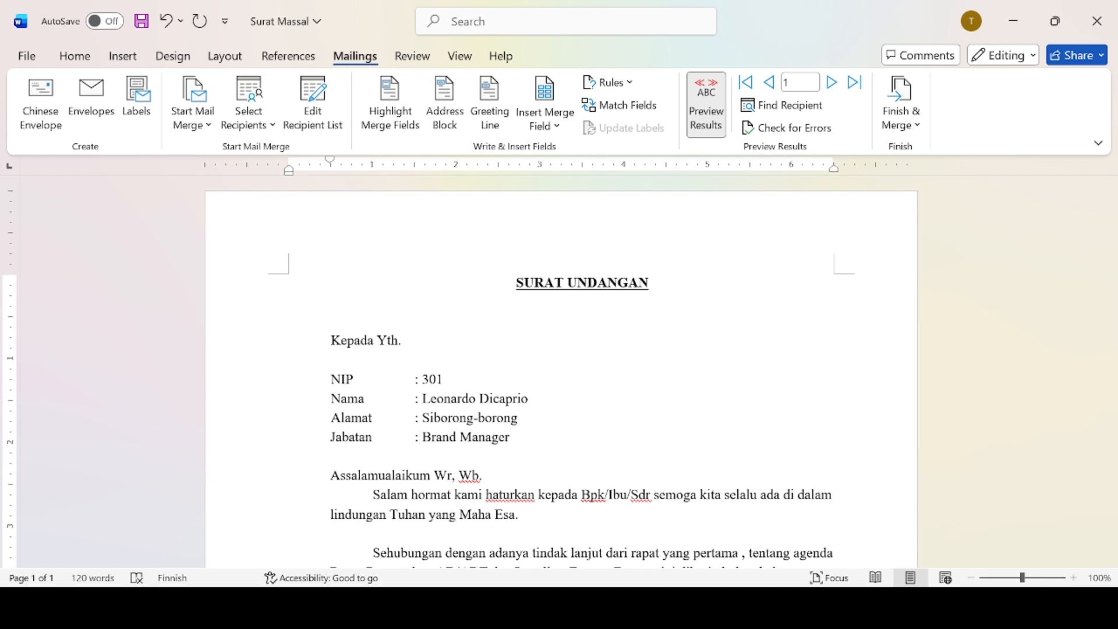
Preview the last record (NIP 315, Sales), then view the employee data in Excel.
{"action": "left_click", "coordinate": [727, 607]}
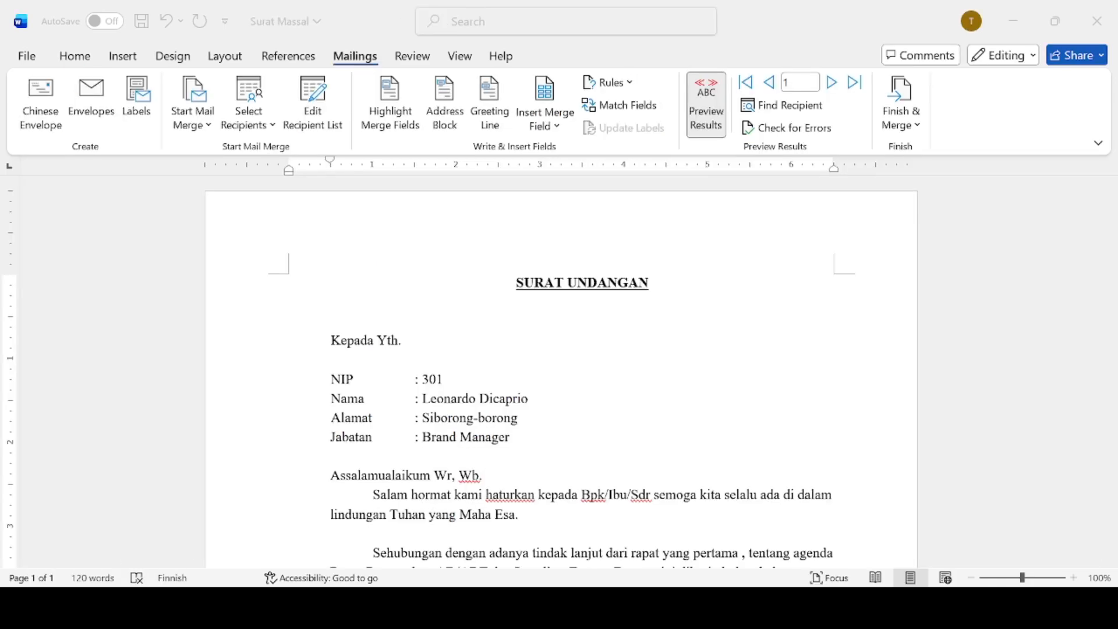
{"action": "left_click", "coordinate": [853, 82]}
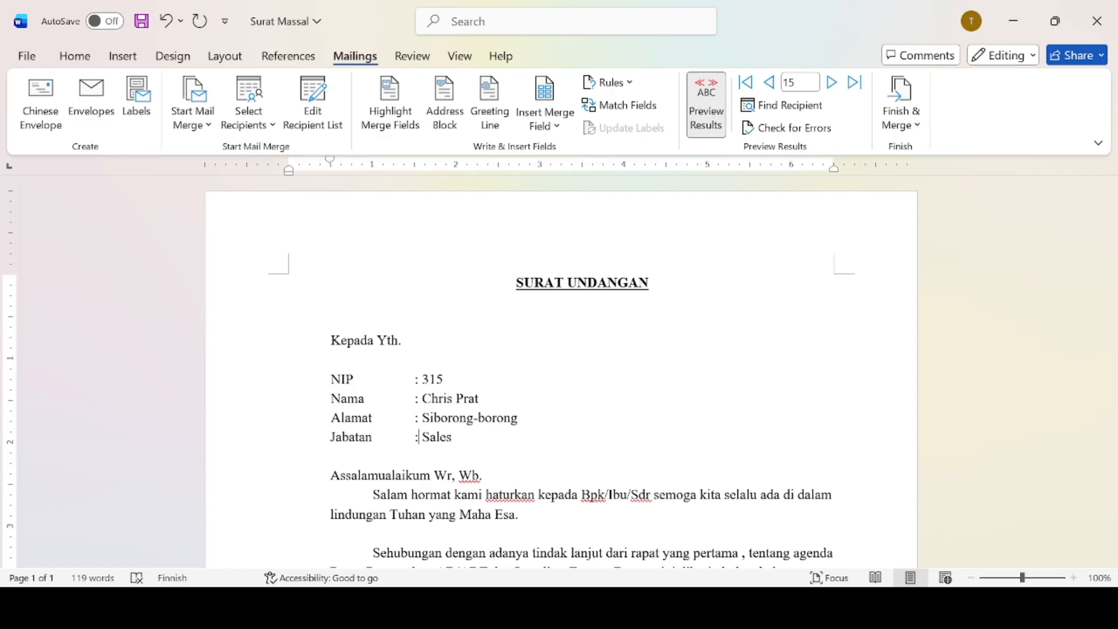
{"action": "left_click", "coordinate": [728, 607]}
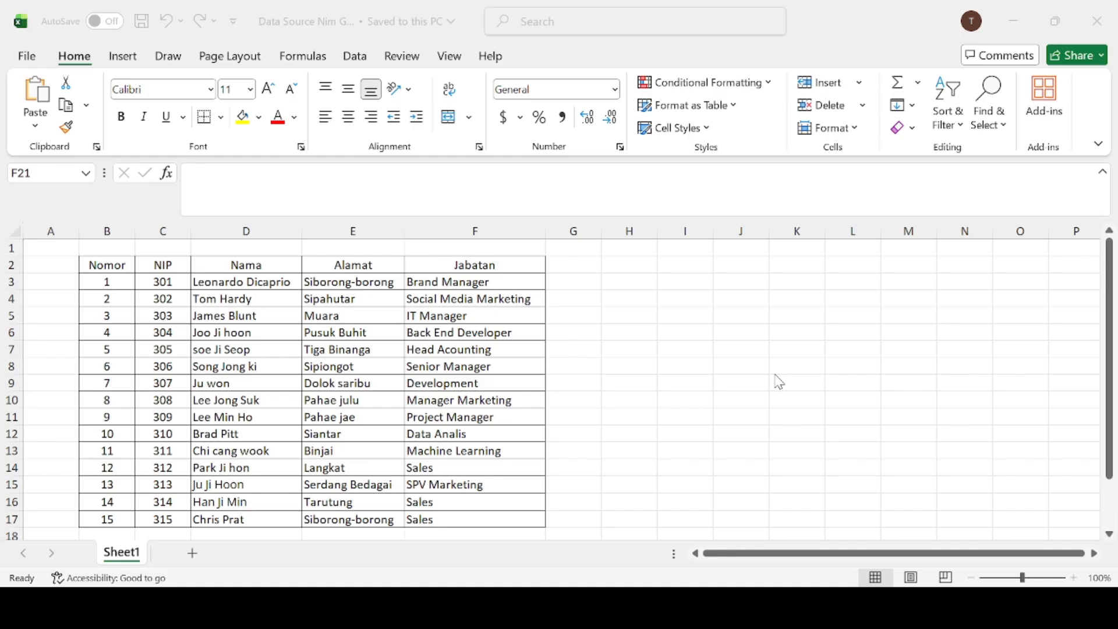
Return to the Word letter previewing recipient 15 and check the Finish & Merge options.
{"action": "left_click", "coordinate": [728, 606]}
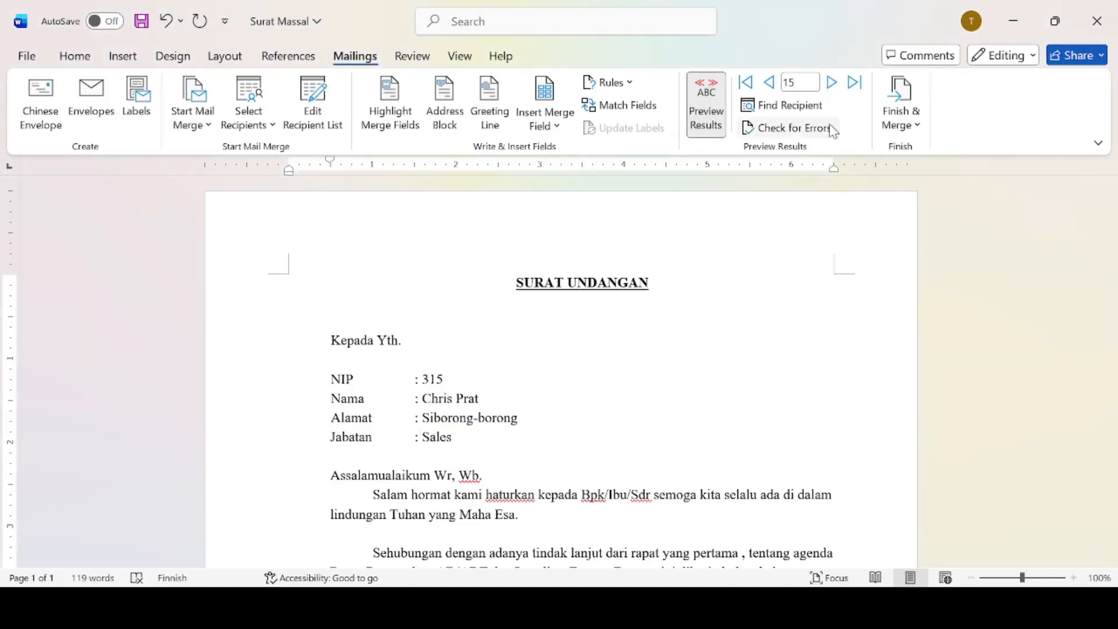
{"action": "left_click", "coordinate": [905, 117]}
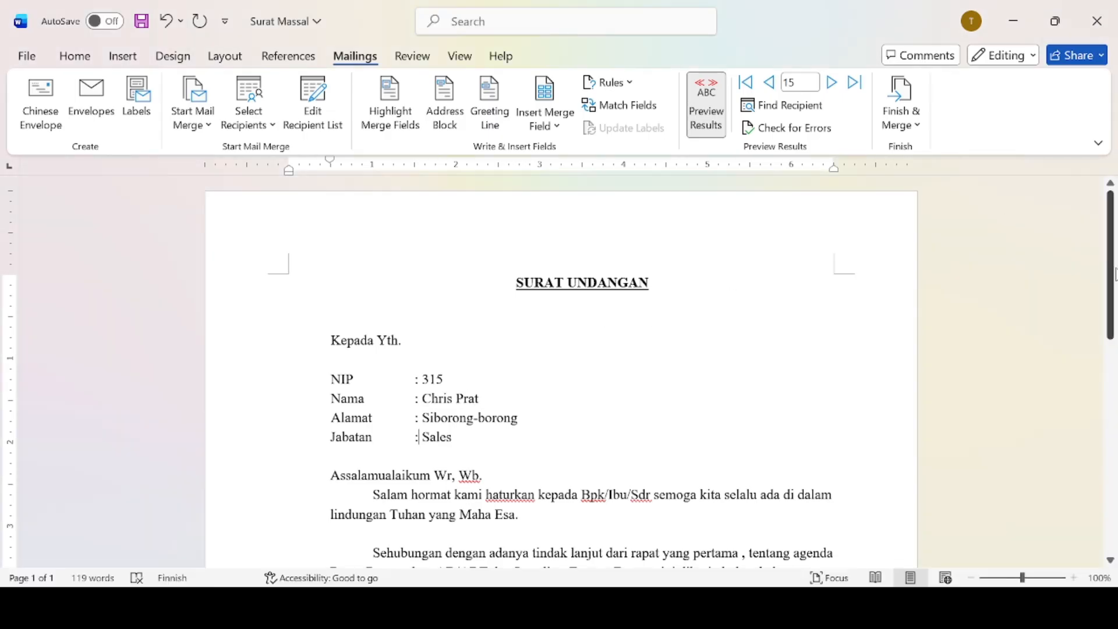
{"action": "left_click_drag", "start_coordinate": [1112, 274], "coordinate": [1111, 226]}
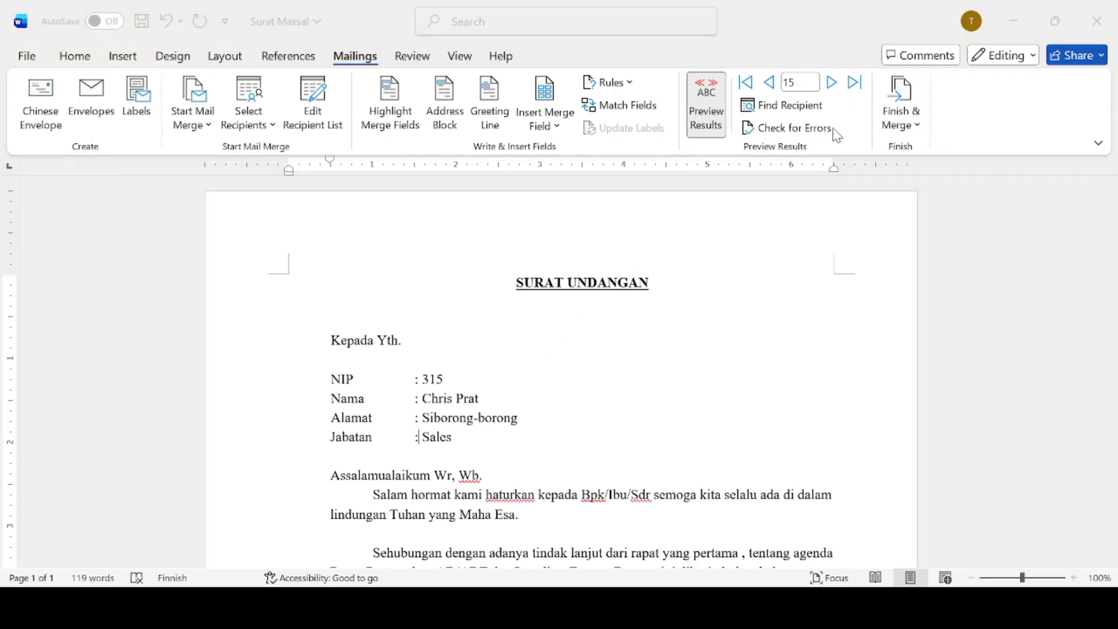
{"action": "left_click", "coordinate": [658, 222]}
Finish the merge and open a new blank document, Document2.
{"action": "left_click", "coordinate": [917, 112]}
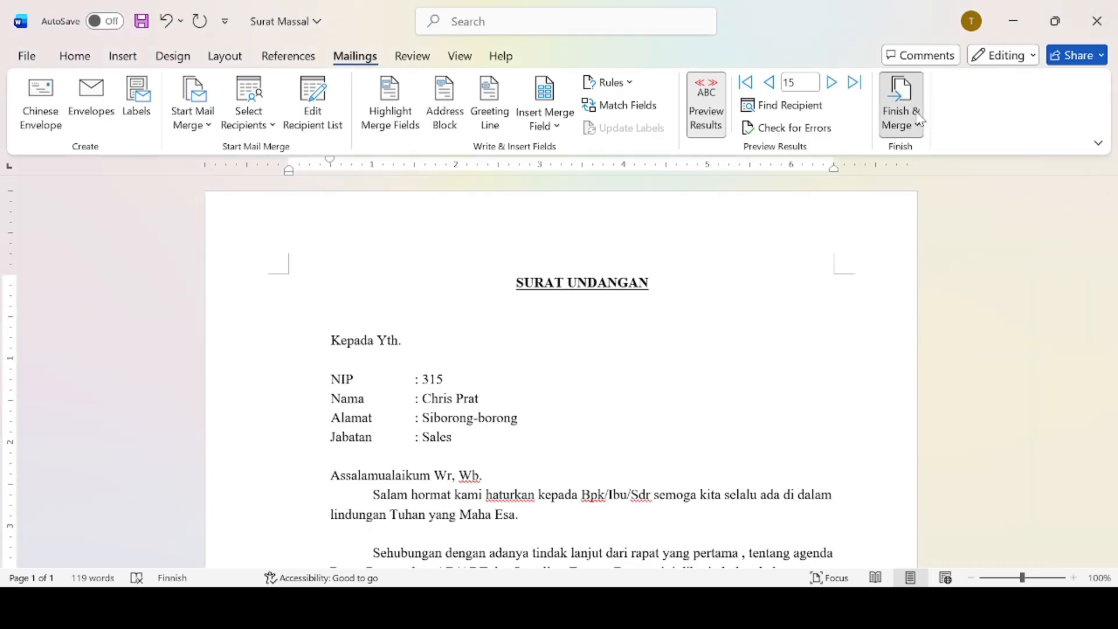
{"action": "left_click", "coordinate": [911, 156]}
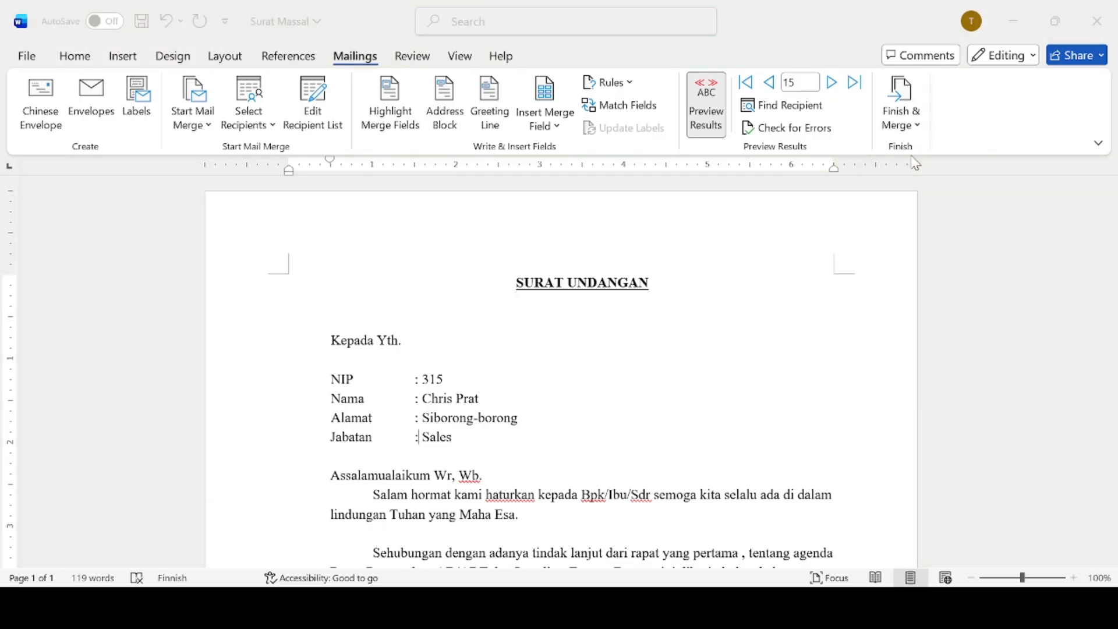
{"action": "left_click", "coordinate": [554, 336]}
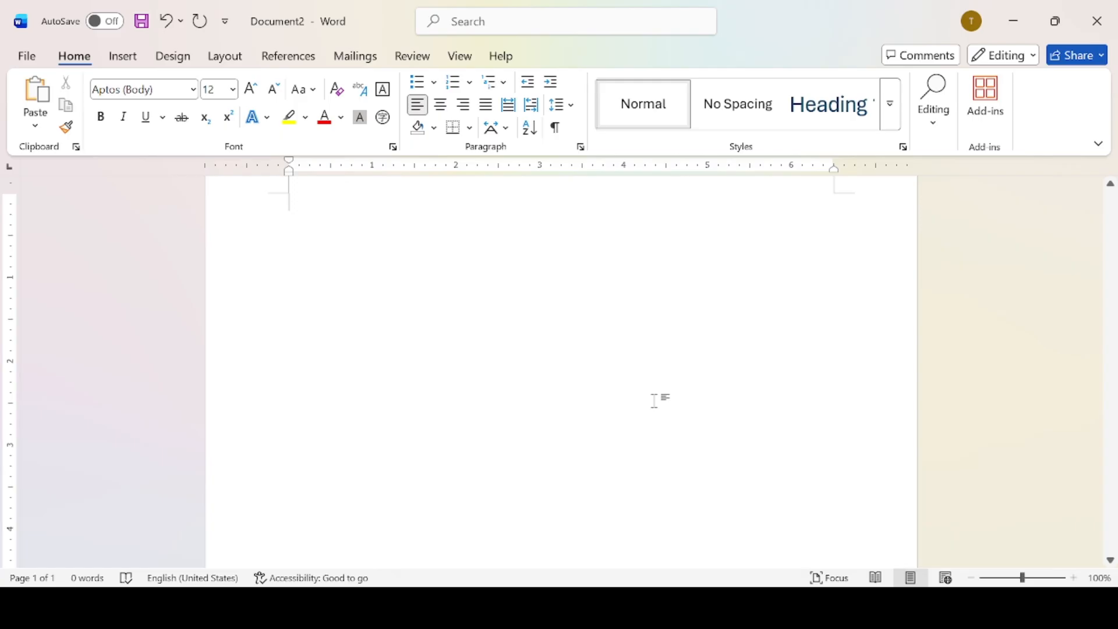
Create another blank document with Ctrl+N and erase stray letters typed on it.
{"action": "key", "text": "ctrl+n"}
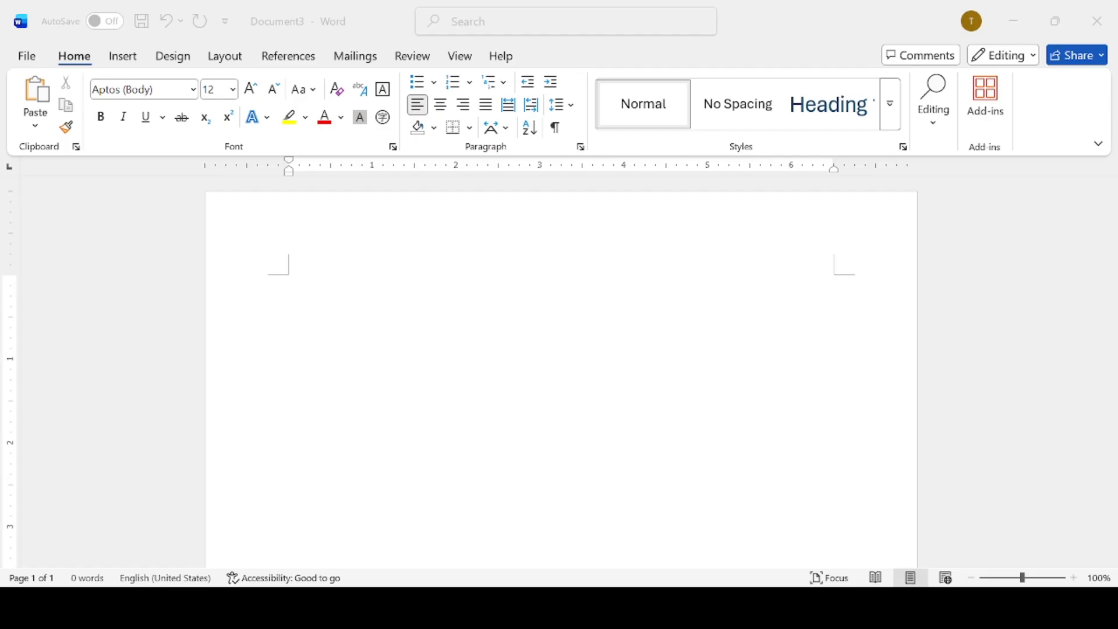
{"action": "left_click", "coordinate": [767, 429]}
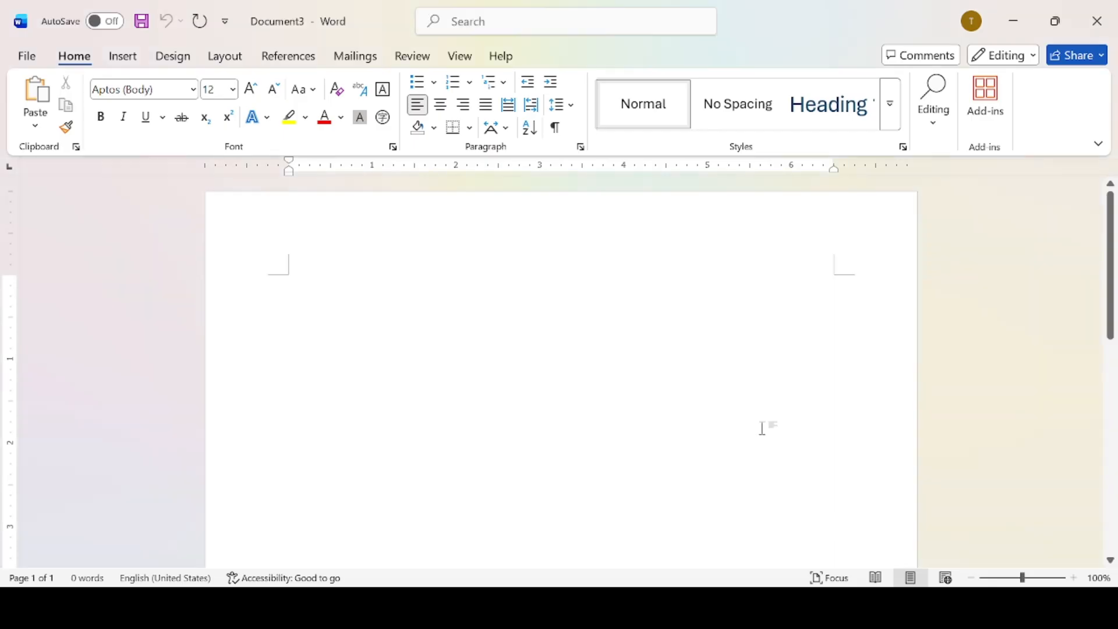
{"action": "type", "text": "hk"}
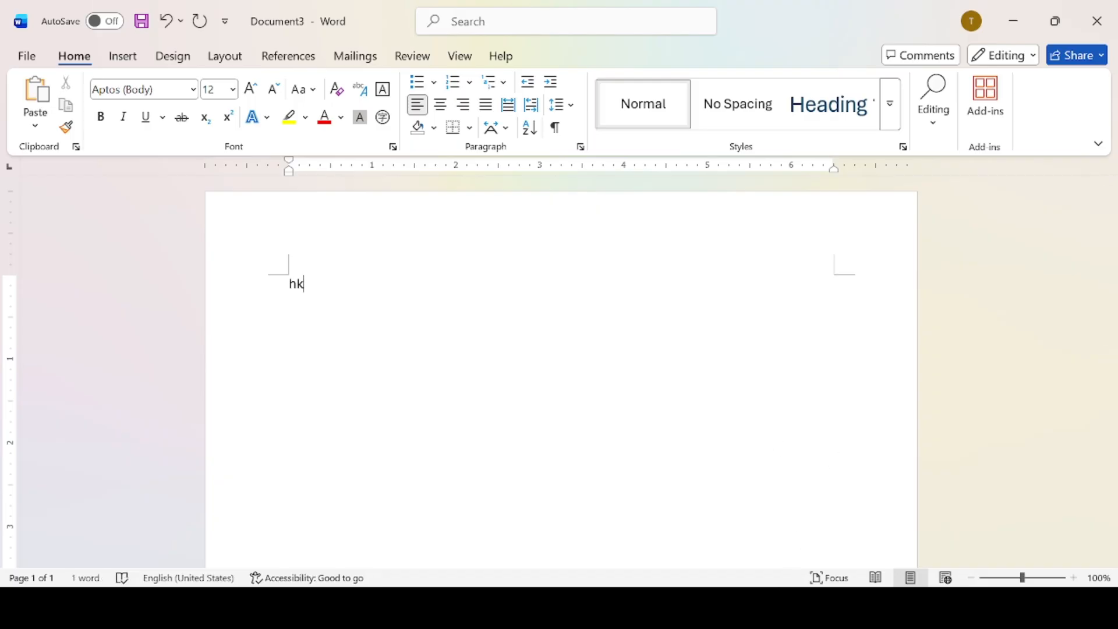
{"action": "left_click", "coordinate": [756, 538]}
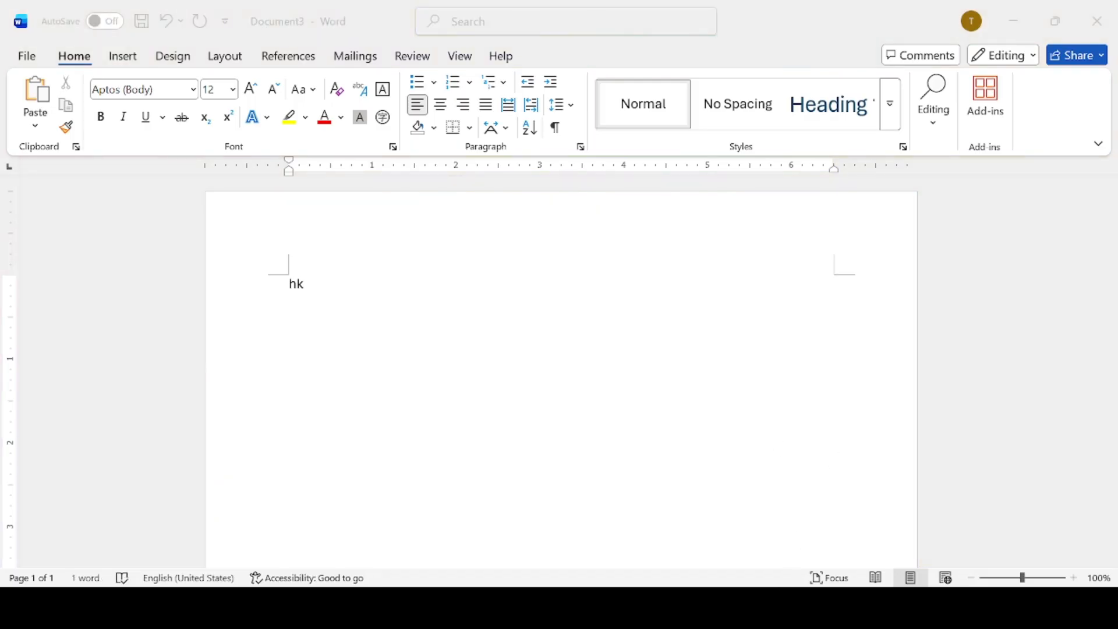
{"action": "left_click", "coordinate": [423, 332]}
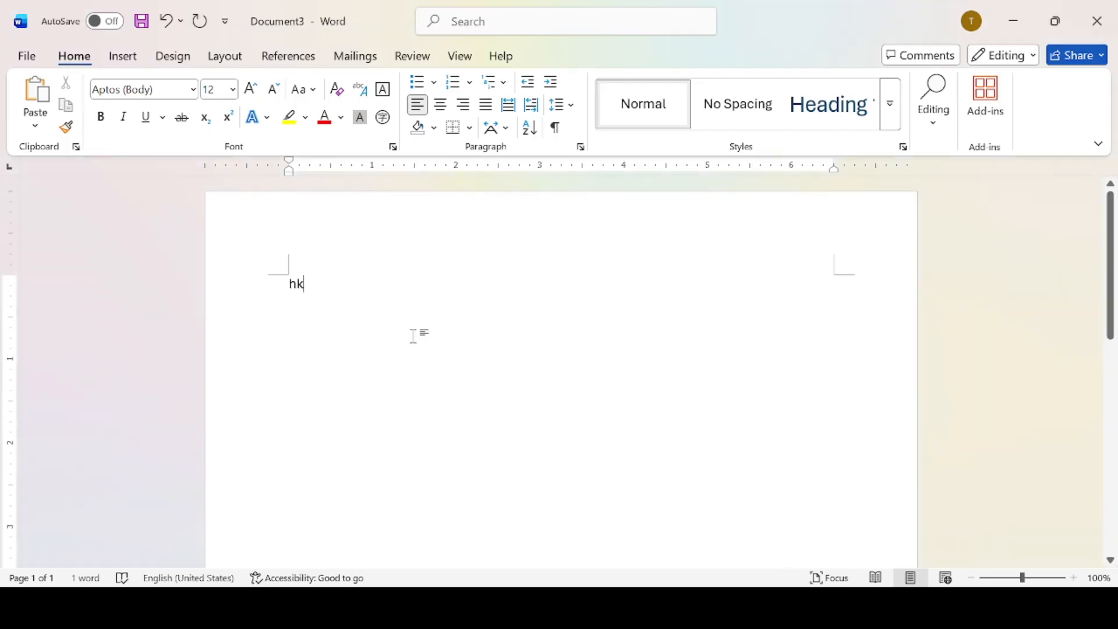
{"action": "key", "text": "BackSpace"}
{"action": "key", "text": "BackSpace"}
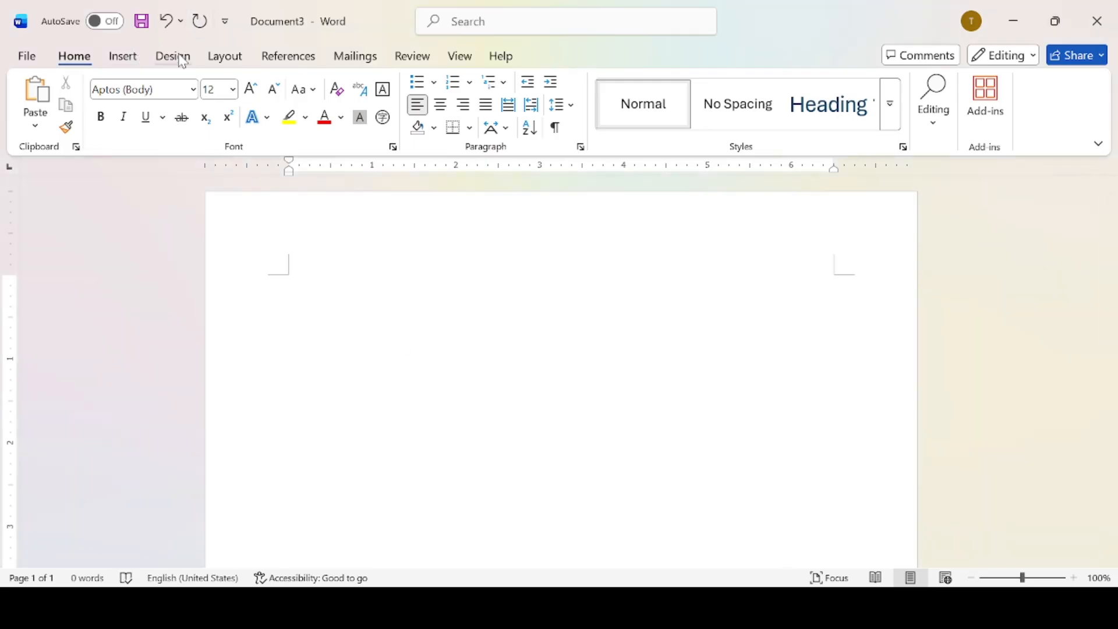
Switch the new page's orientation to landscape.
{"action": "left_click", "coordinate": [218, 59]}
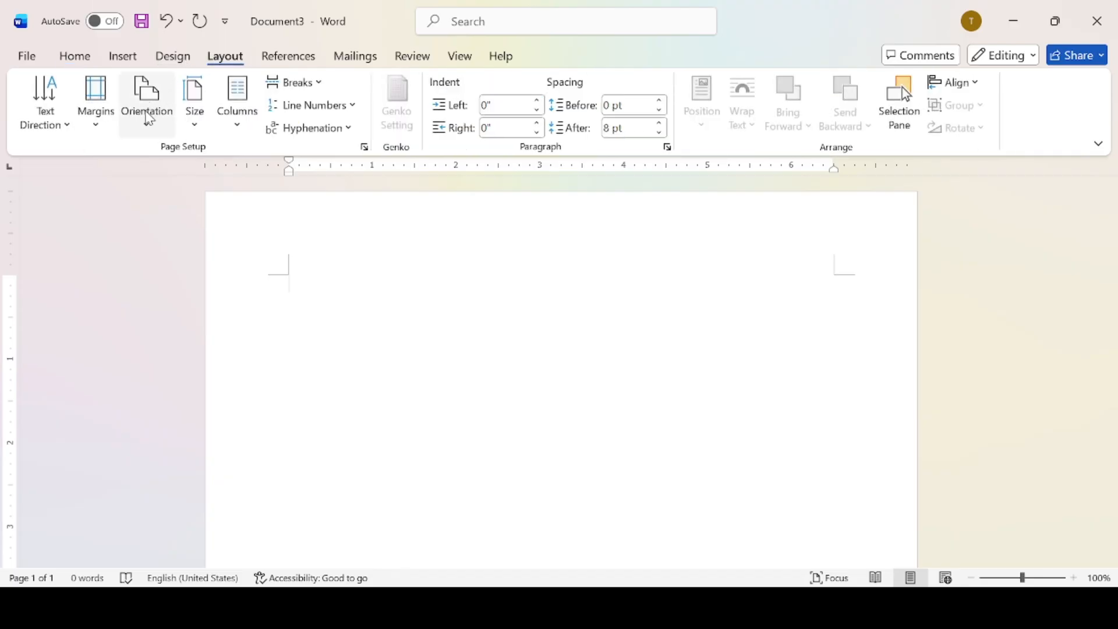
{"action": "left_click", "coordinate": [150, 119]}
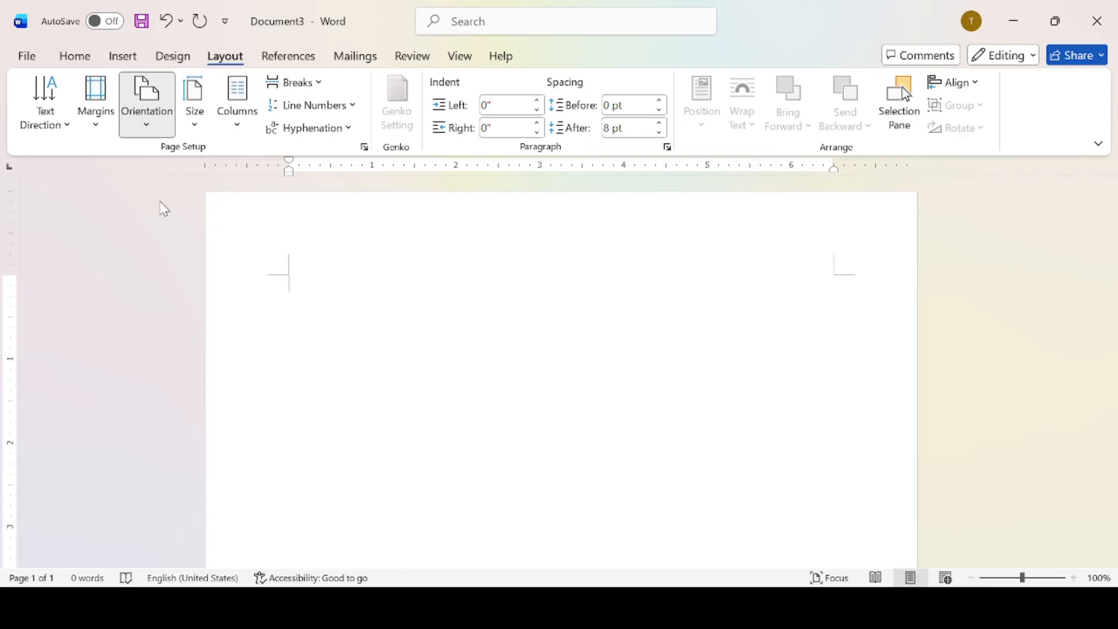
{"action": "left_click", "coordinate": [159, 208]}
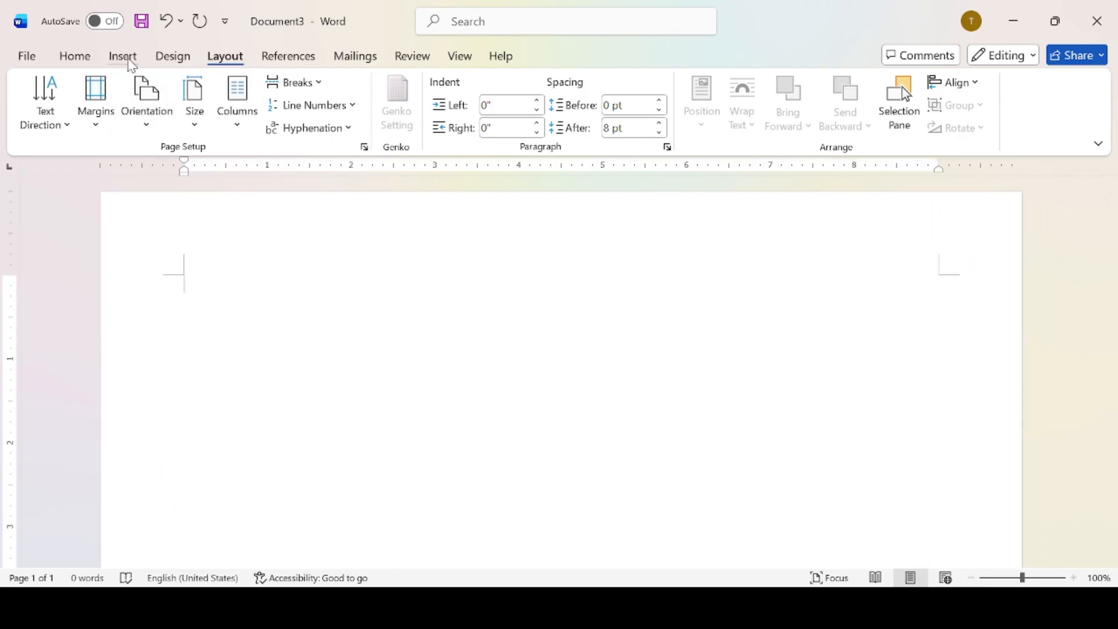
{"action": "left_click", "coordinate": [132, 64]}
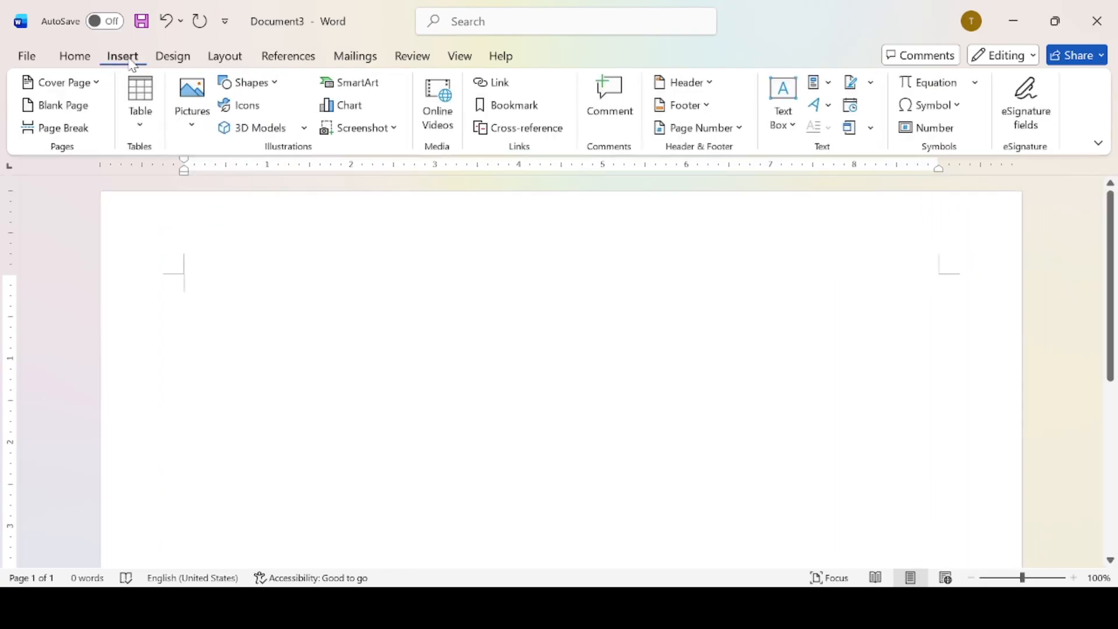
Insert the SERTIFIKAT certificate image from this device and drag it to the top-left corner.
{"action": "left_click", "coordinate": [192, 140]}
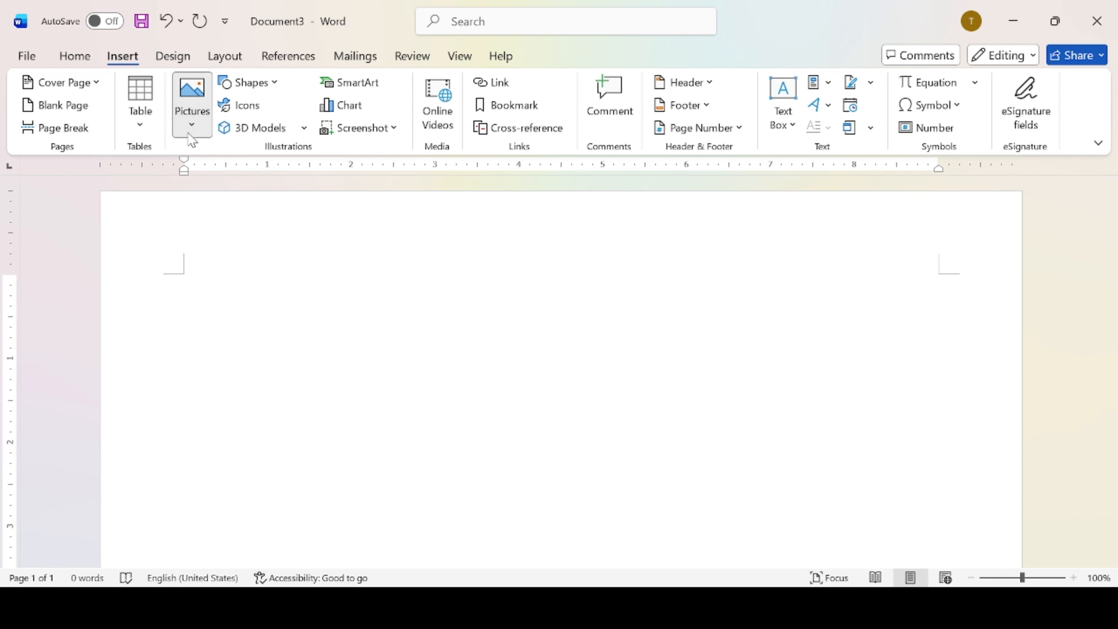
{"action": "left_click", "coordinate": [220, 179]}
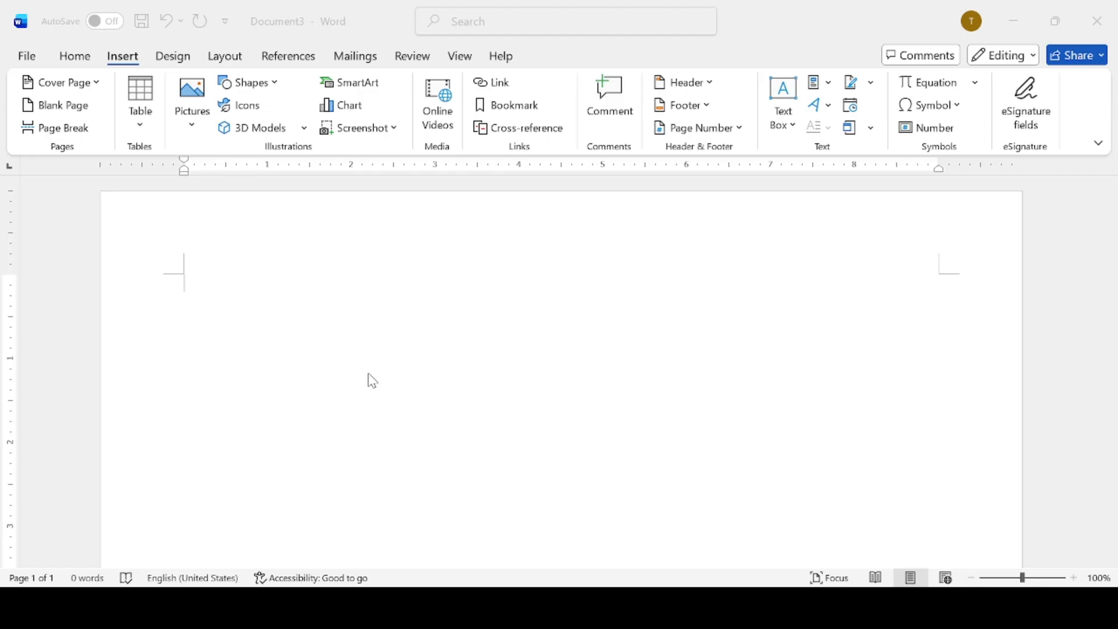
{"action": "left_click", "coordinate": [392, 386]}
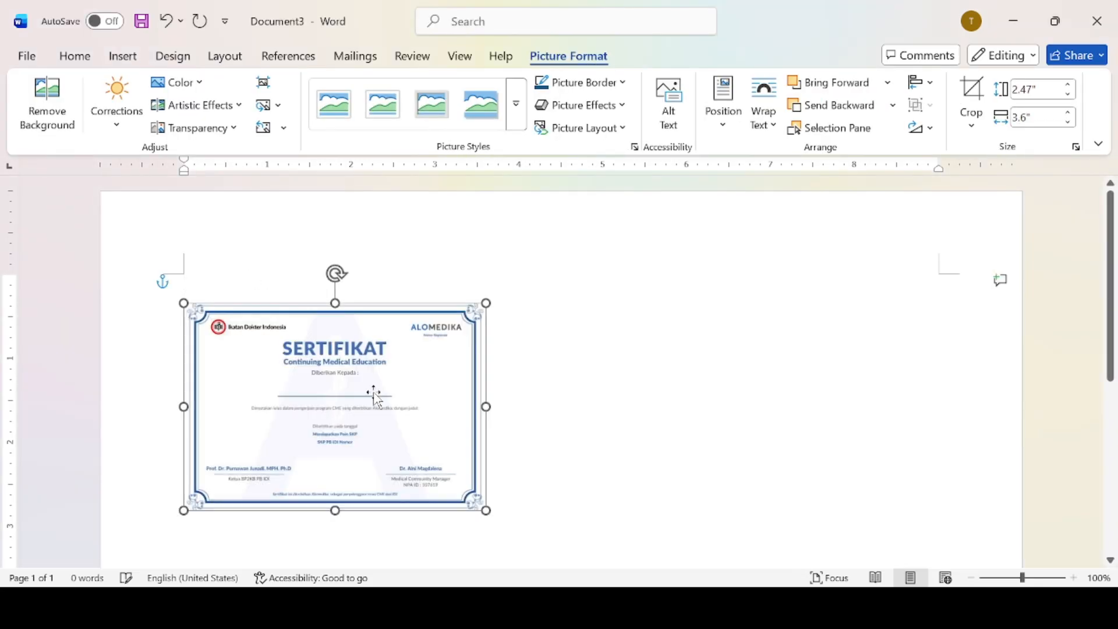
{"action": "left_click_drag", "start_coordinate": [371, 385], "coordinate": [291, 279]}
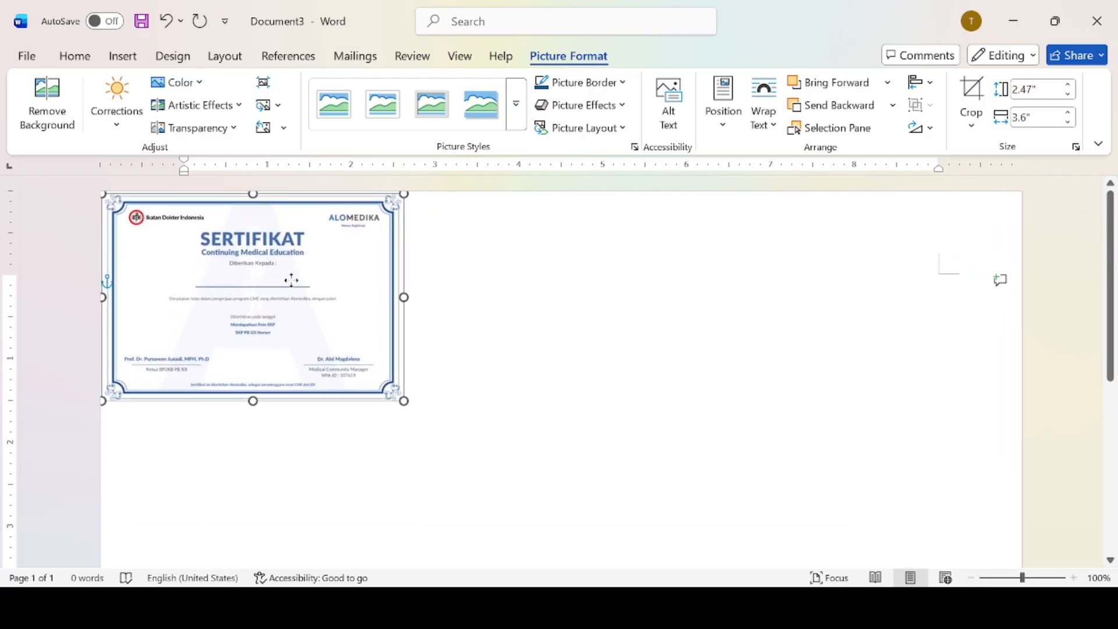
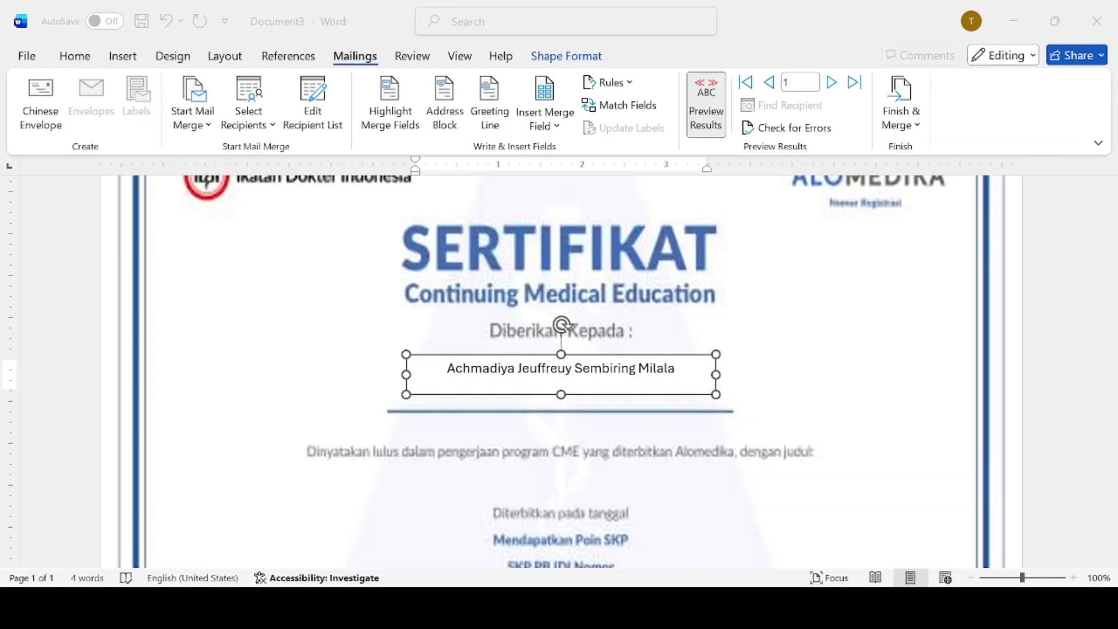
Preview the last merged certificate, record 18, then switch to the Excel name list.
{"action": "left_click", "coordinate": [853, 85]}
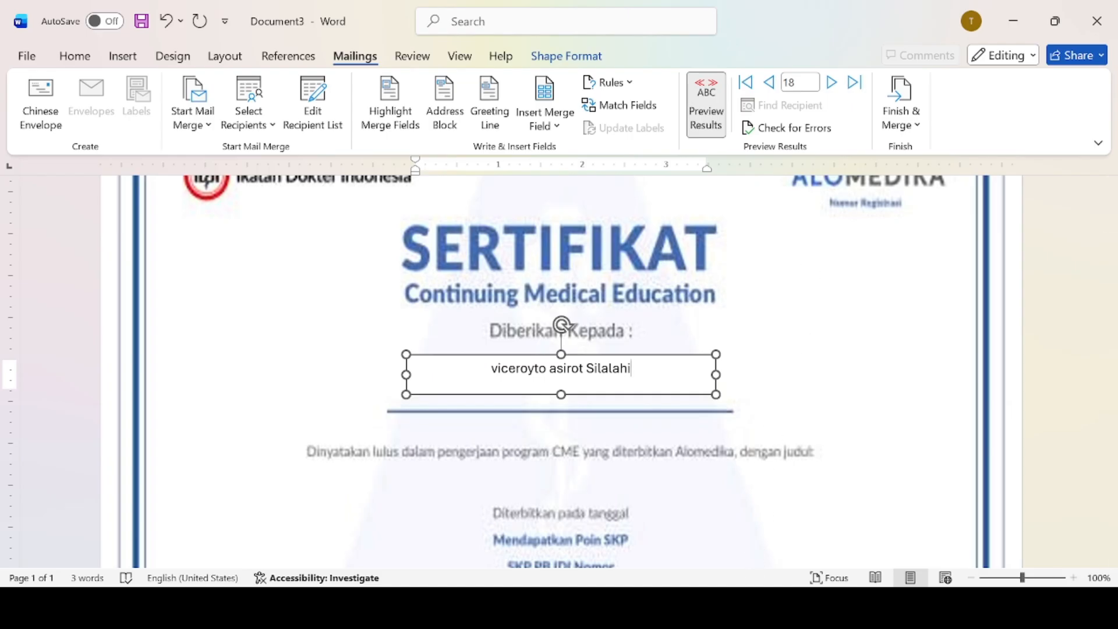
{"action": "key", "text": "alt+Tab"}
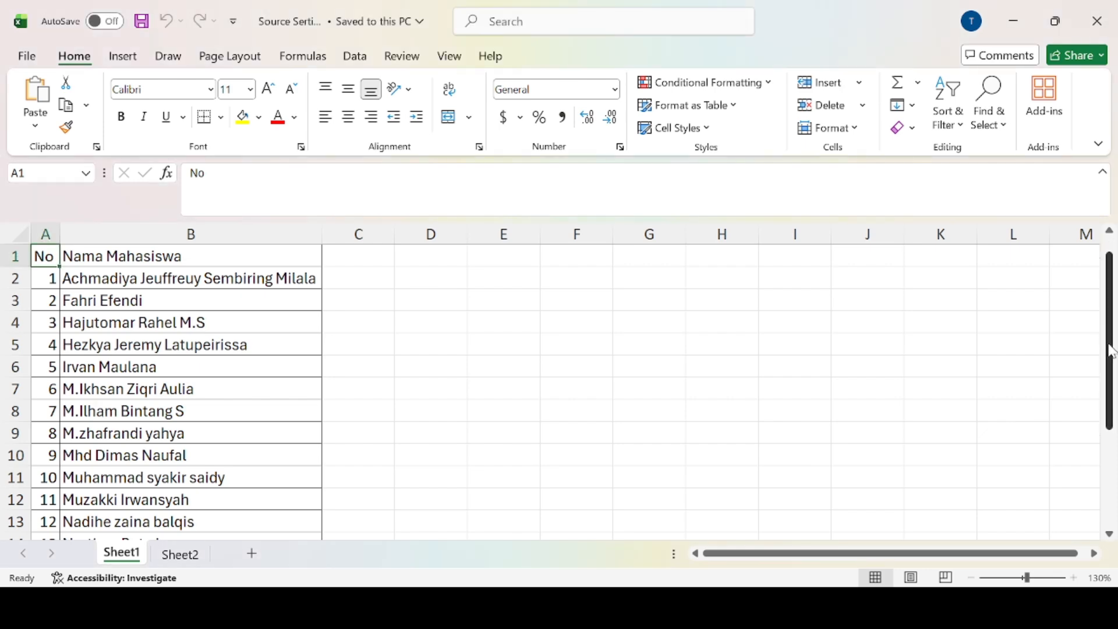
Scroll the Excel name list down to the 18th student, then return to blank Word Document4.
{"action": "left_click_drag", "start_coordinate": [1110, 346], "coordinate": [1113, 451]}
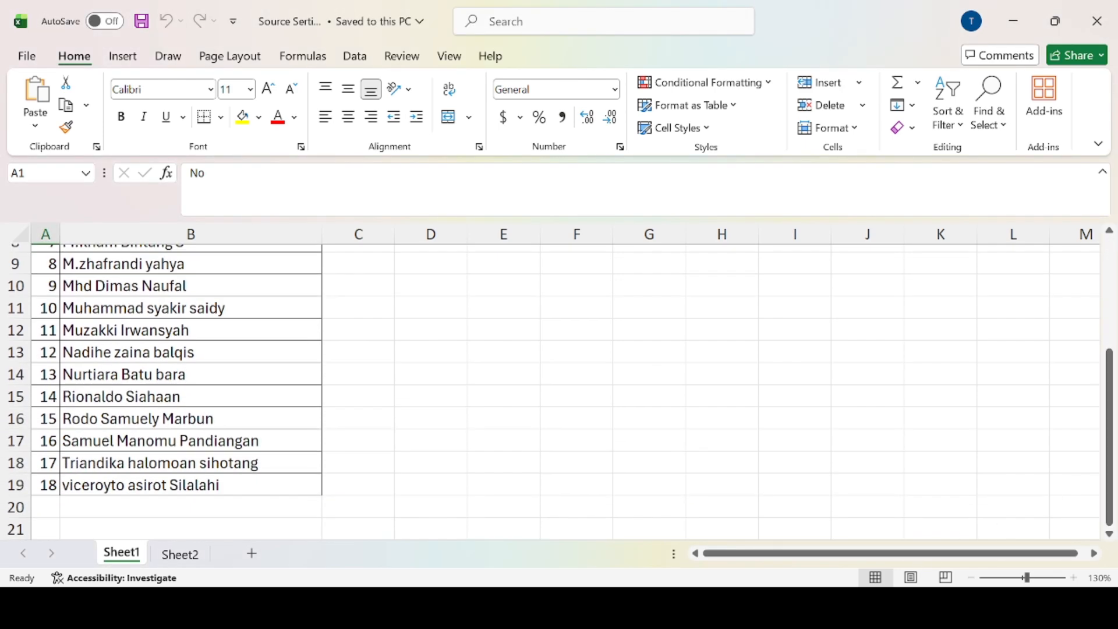
{"action": "key", "text": "alt+Tab"}
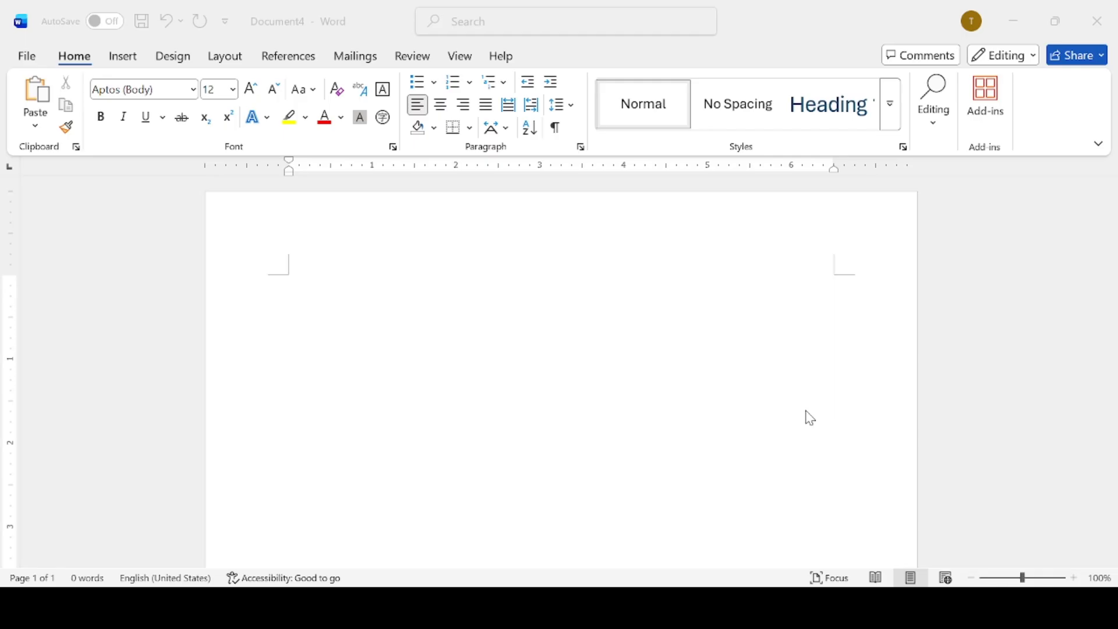
Type a tab-aligned Nama line with the student's name and a Nim line with the student number.
{"action": "left_click", "coordinate": [811, 418]}
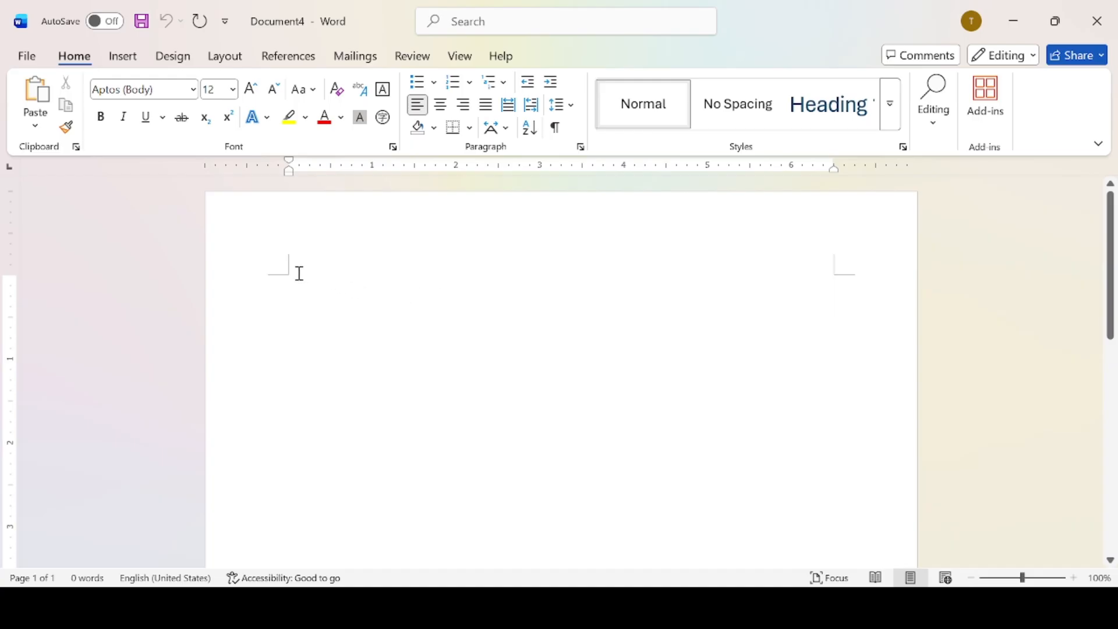
{"action": "type", "text": "Nama"}
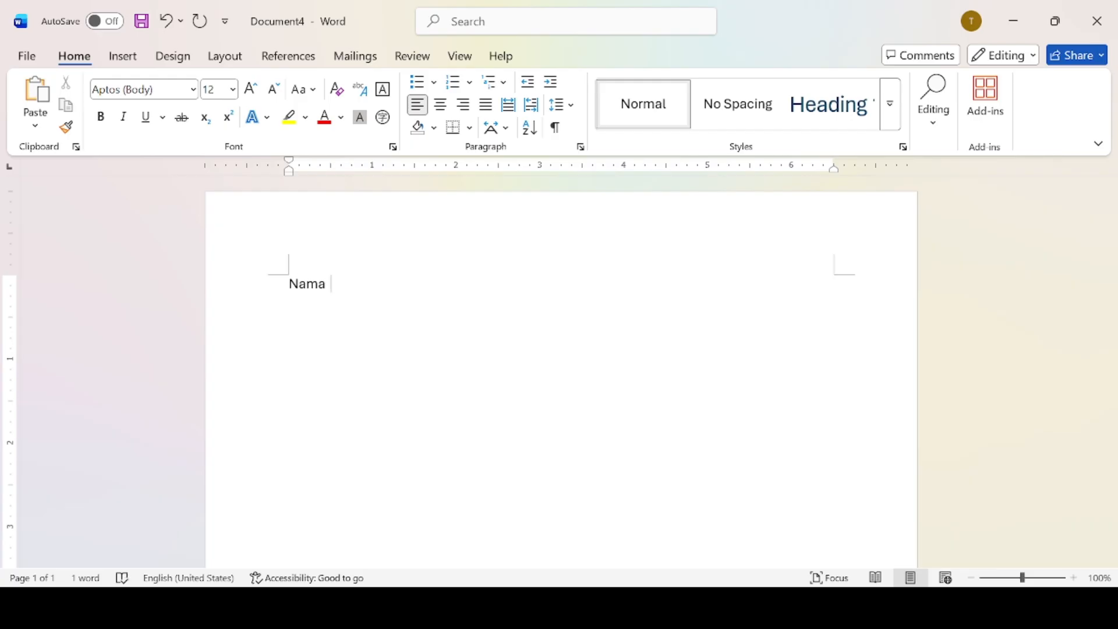
{"action": "key", "text": "Tab"}
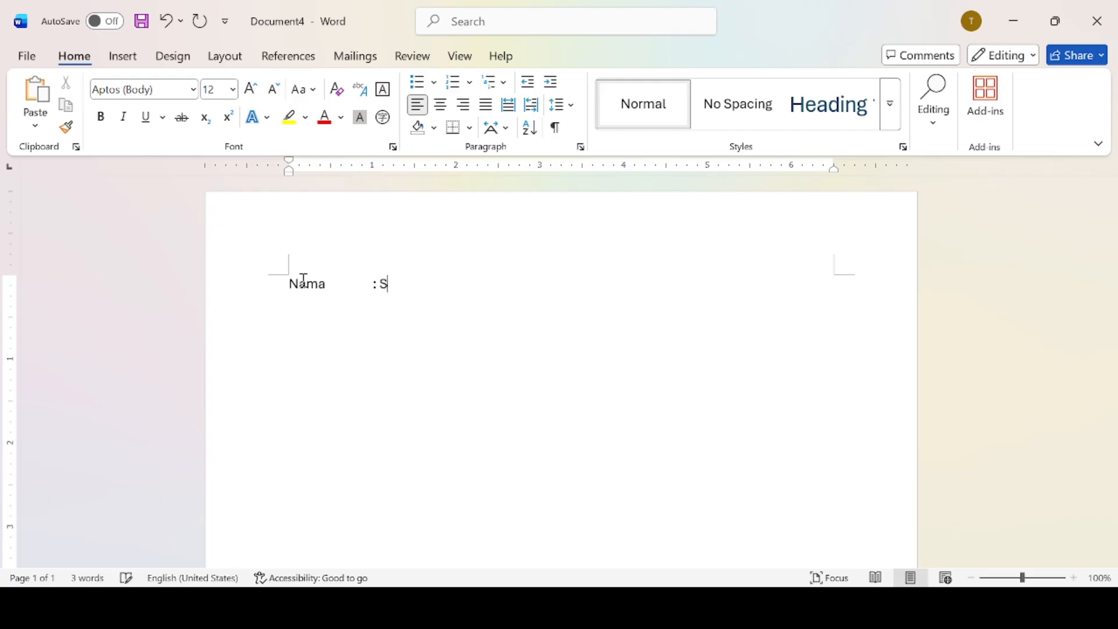
{"action": "key", "text": "Return"}
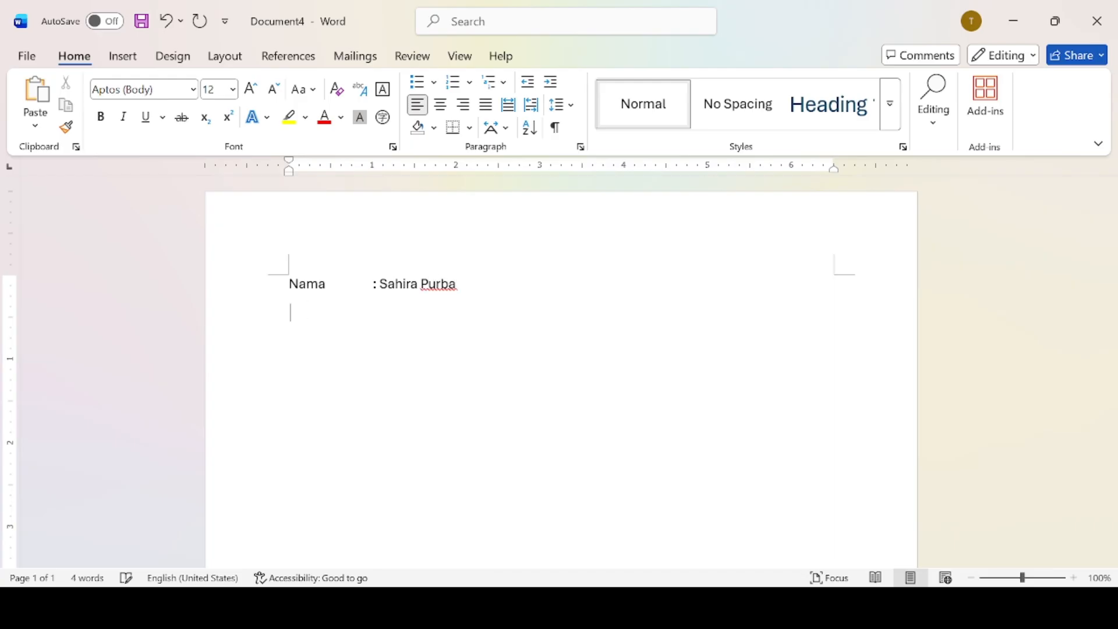
{"action": "type", "text": "Nim"}
{"action": "key", "text": "Tab"}
{"action": "key", "text": "Tab"}
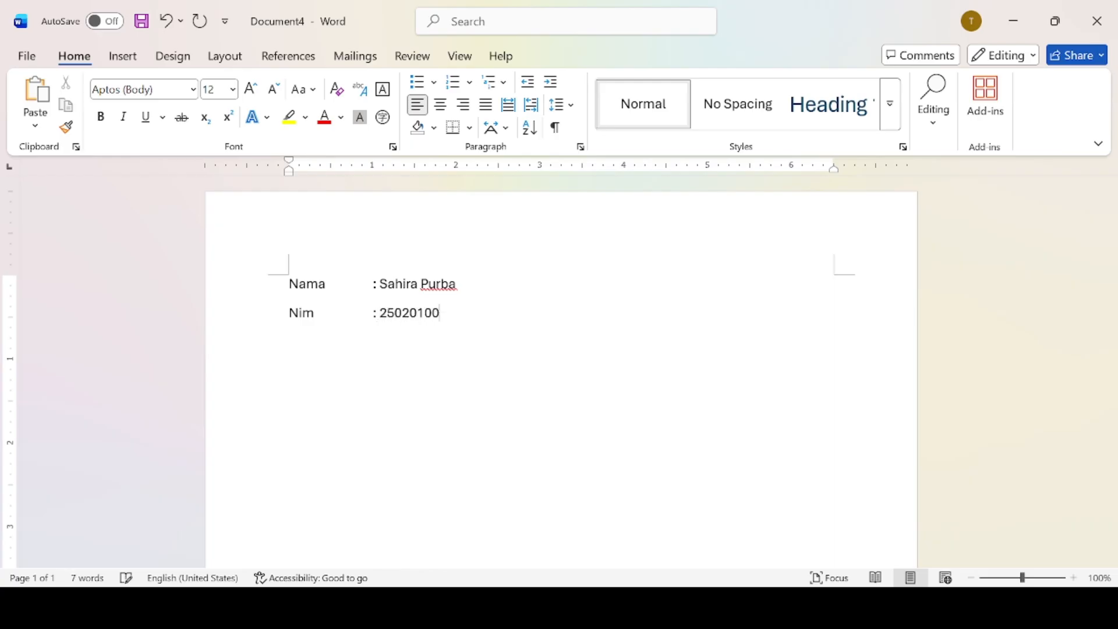
{"action": "key", "text": "Return"}
Add a tab-aligned Alamat line with the student's street address.
{"action": "type", "text": "al"}
{"action": "key", "text": "BackSpace"}
{"action": "key", "text": "BackSpace"}
{"action": "type", "text": "Alamat"}
{"action": "key", "text": "Tab"}
{"action": "type", "text": ": "}
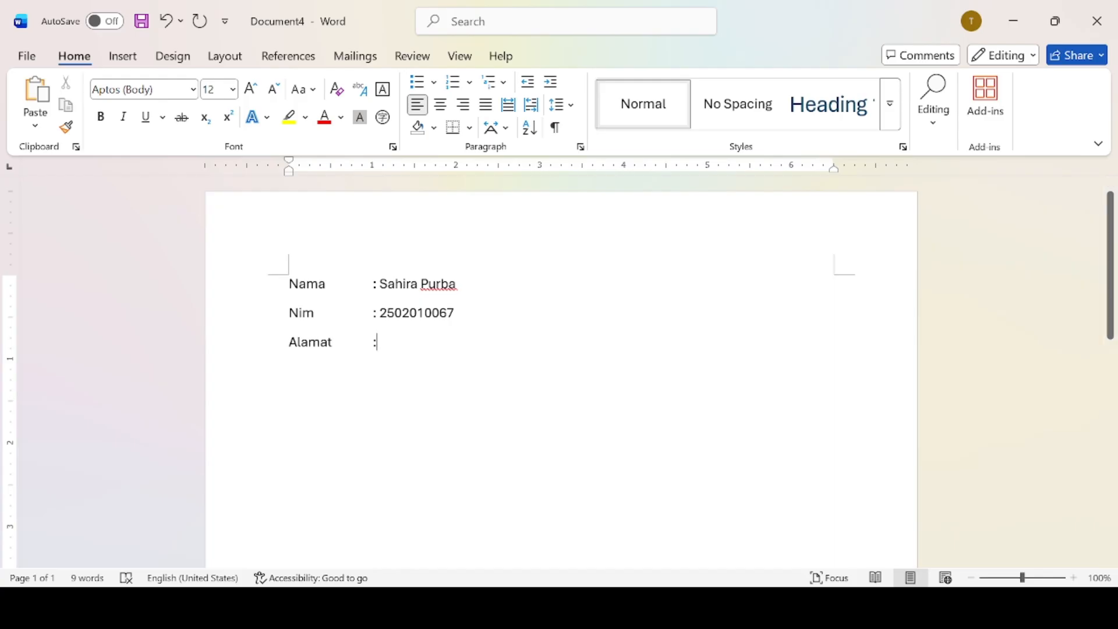
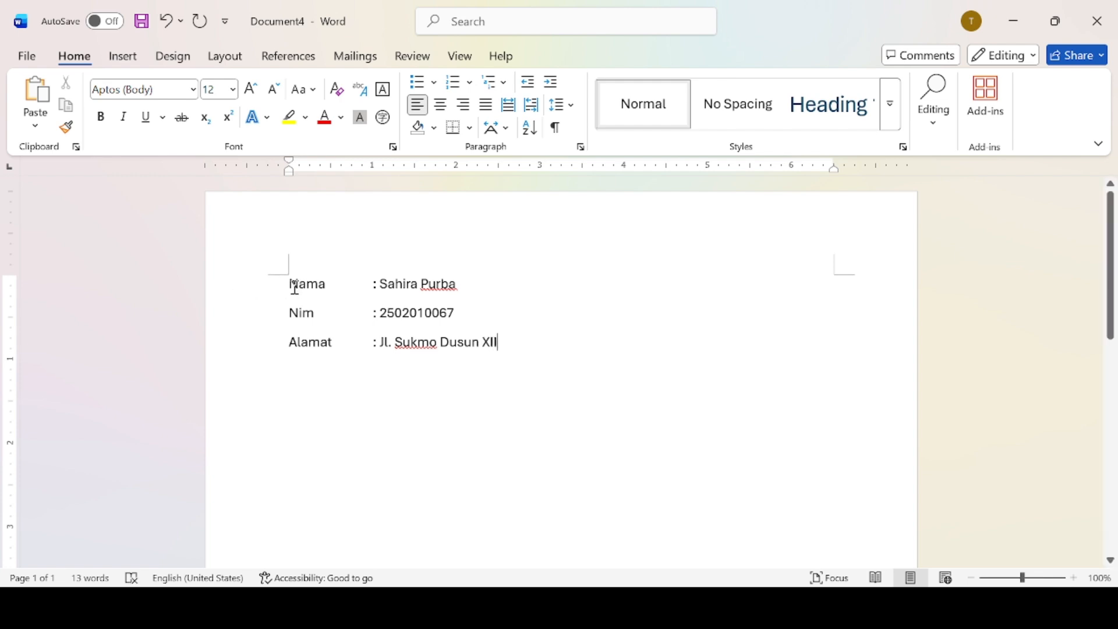
Set the Nama, Nim and Alamat lines in Times New Roman.
{"action": "left_click_drag", "start_coordinate": [290, 284], "coordinate": [489, 342]}
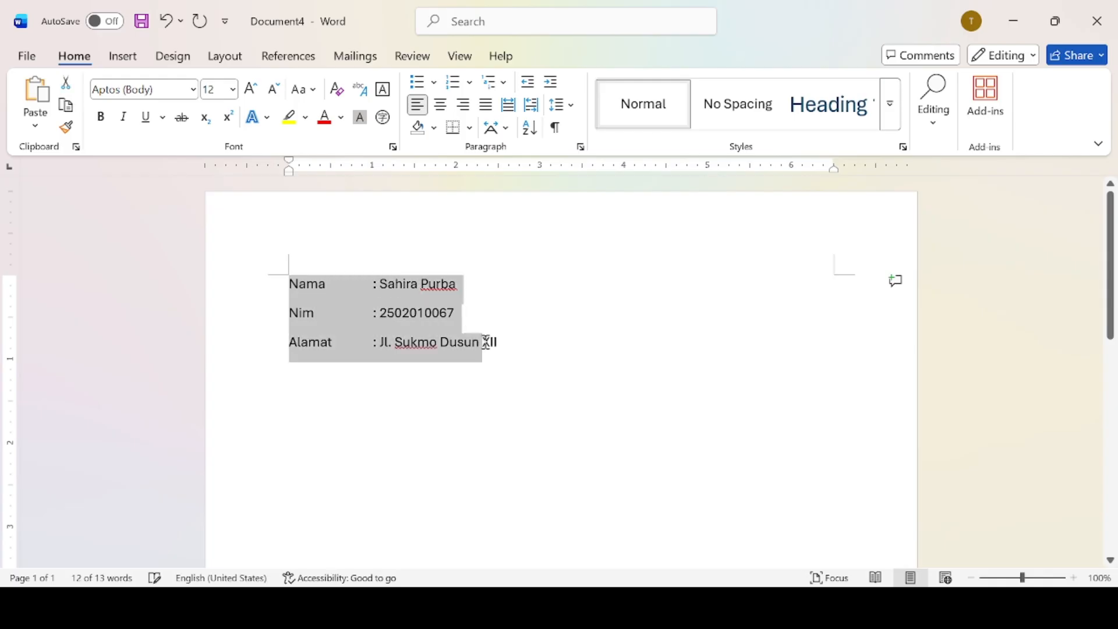
{"action": "left_click", "coordinate": [368, 308]}
{"action": "left_click_drag", "start_coordinate": [291, 283], "coordinate": [516, 362]}
{"action": "left_click", "coordinate": [197, 90]}
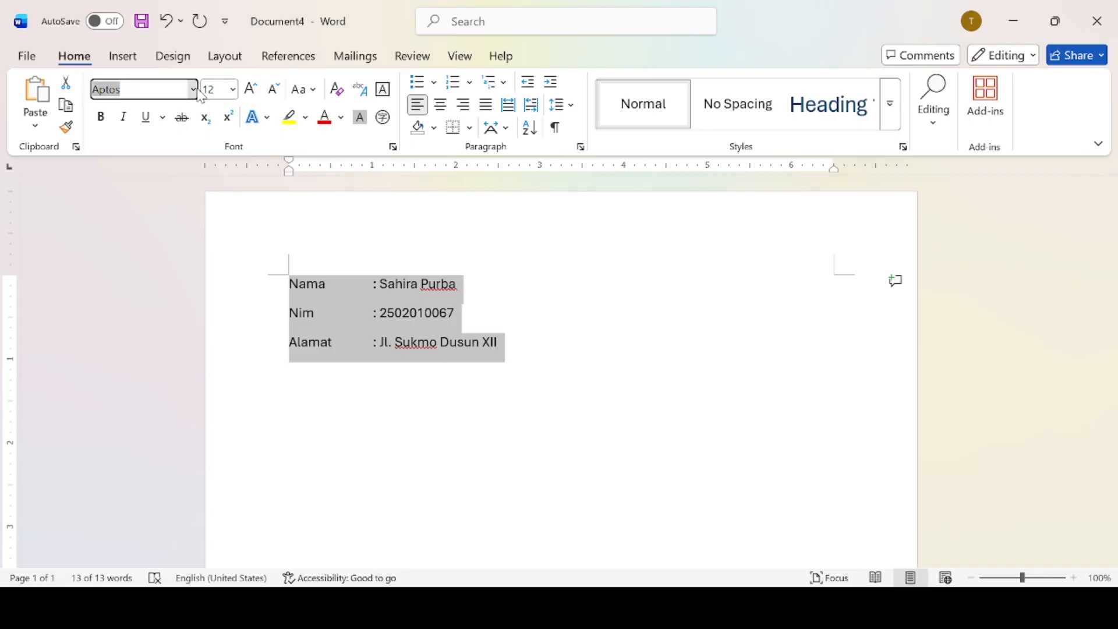
{"action": "left_click", "coordinate": [208, 319]}
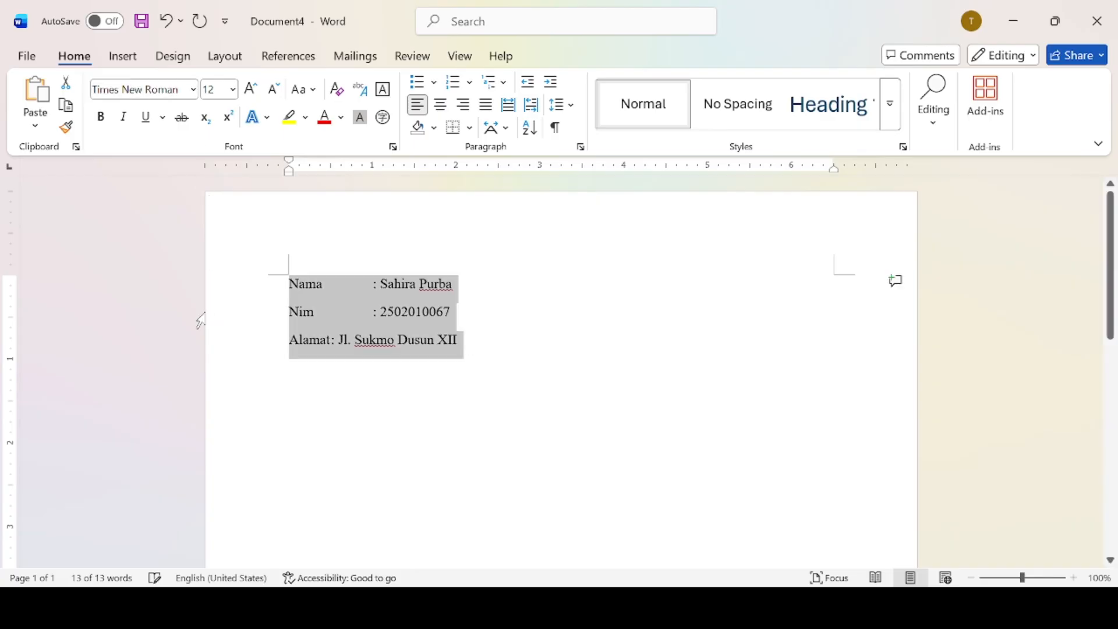
Add a Tab before the Alamat colon to align it, reselect the lines, and open File.
{"action": "left_click", "coordinate": [345, 342]}
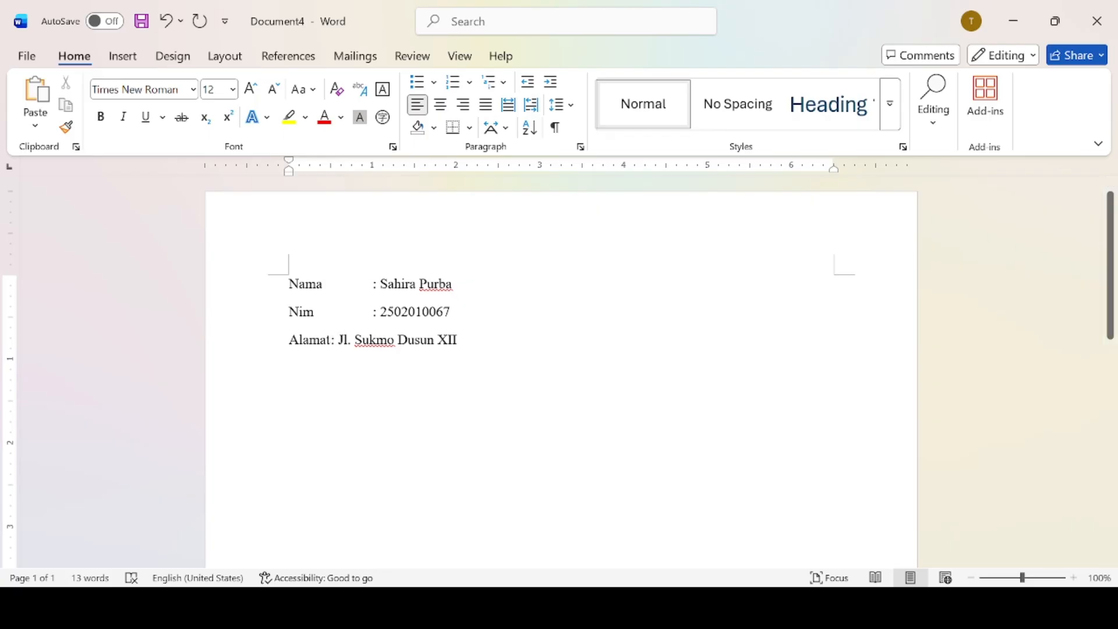
{"action": "key", "text": "Tab"}
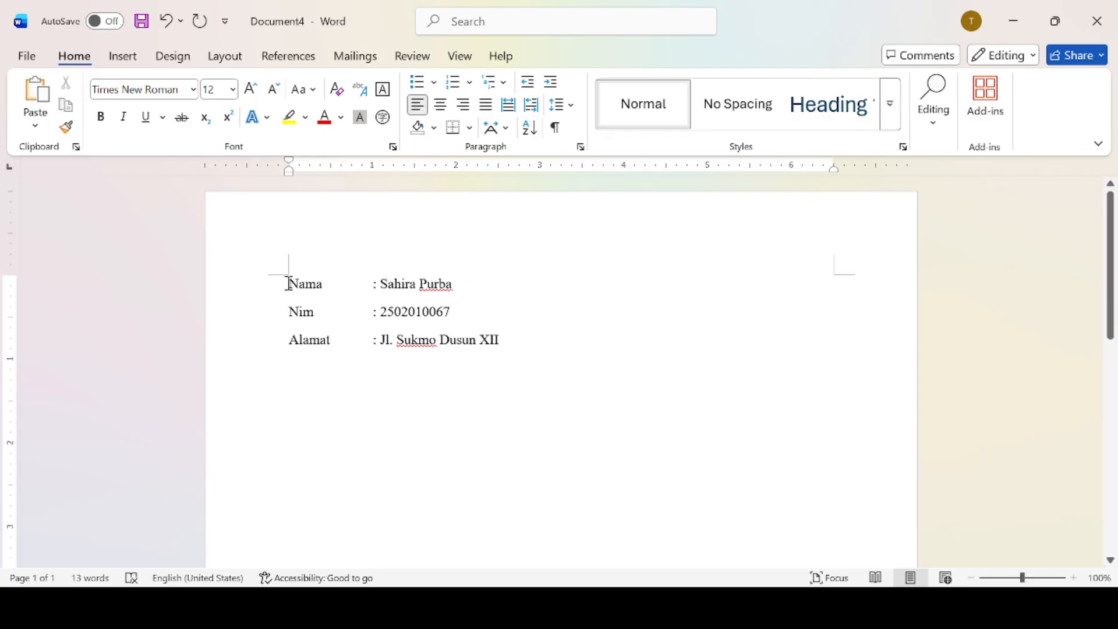
{"action": "left_click_drag", "start_coordinate": [287, 280], "coordinate": [512, 341]}
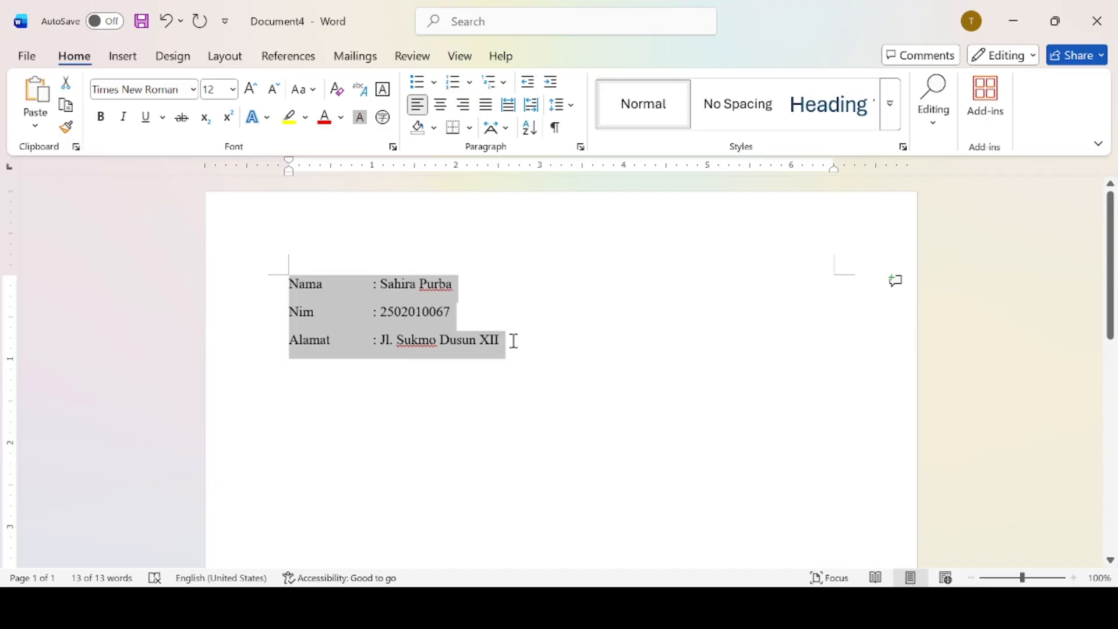
{"action": "left_click", "coordinate": [34, 60]}
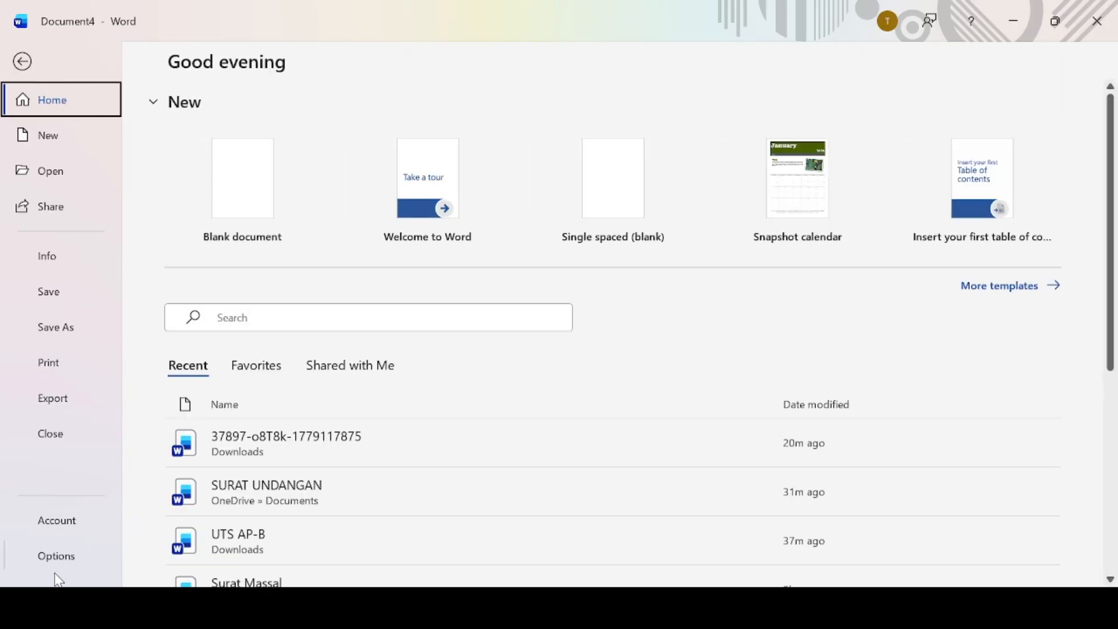
Leave the File backstage and return to Document4's three aligned lines.
{"action": "key", "text": "Escape"}
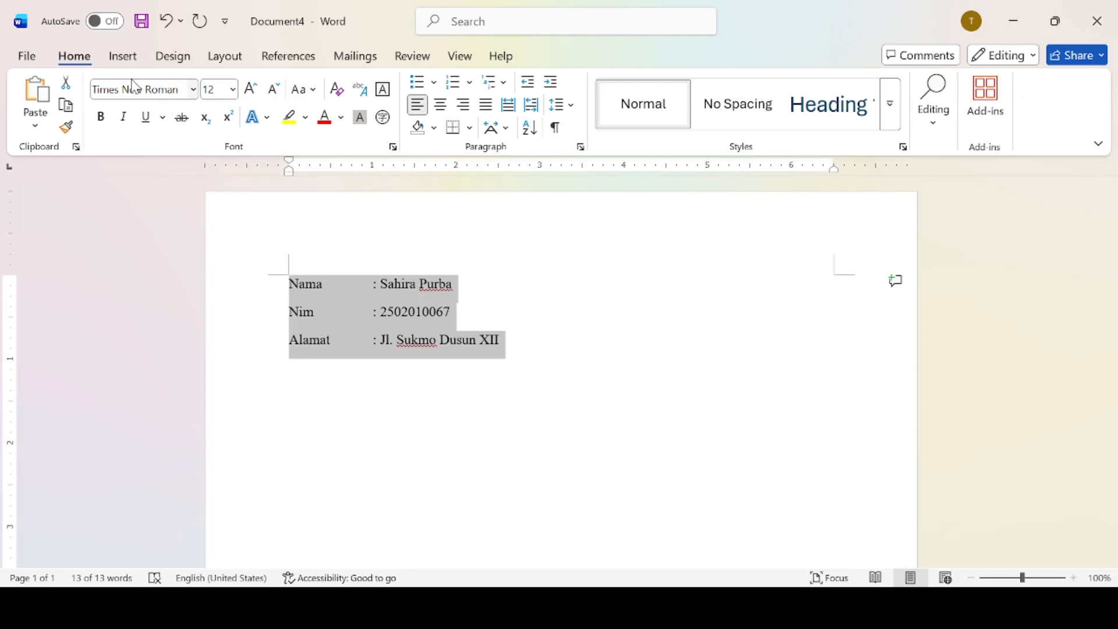
Insert a blank page before the text, then remove the page break so the lines return to page 1.
{"action": "left_click", "coordinate": [125, 63]}
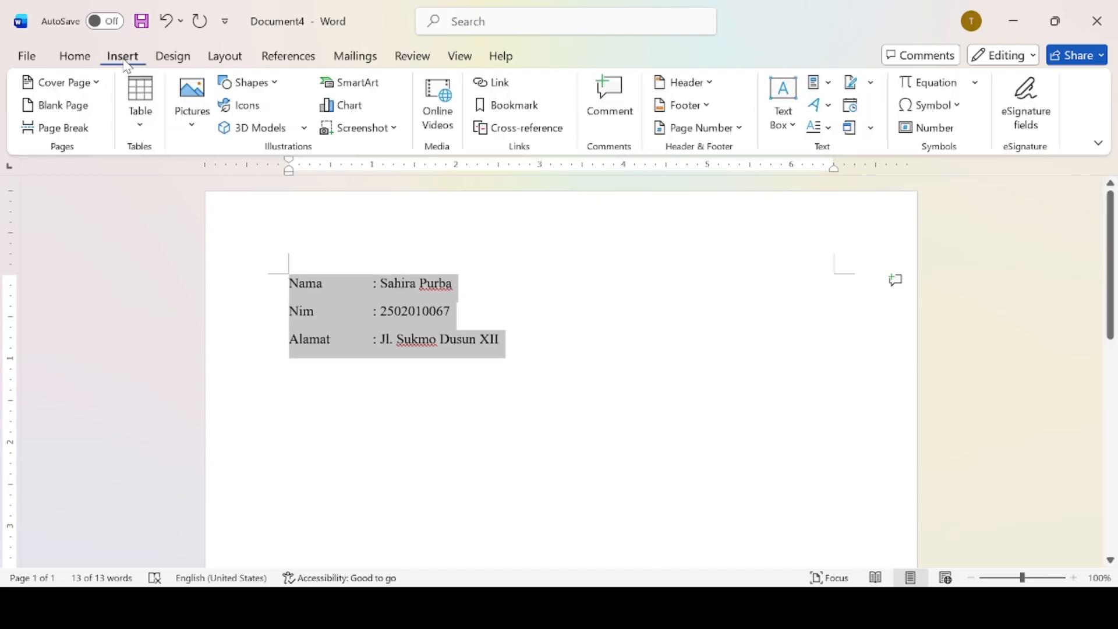
{"action": "left_click", "coordinate": [82, 107]}
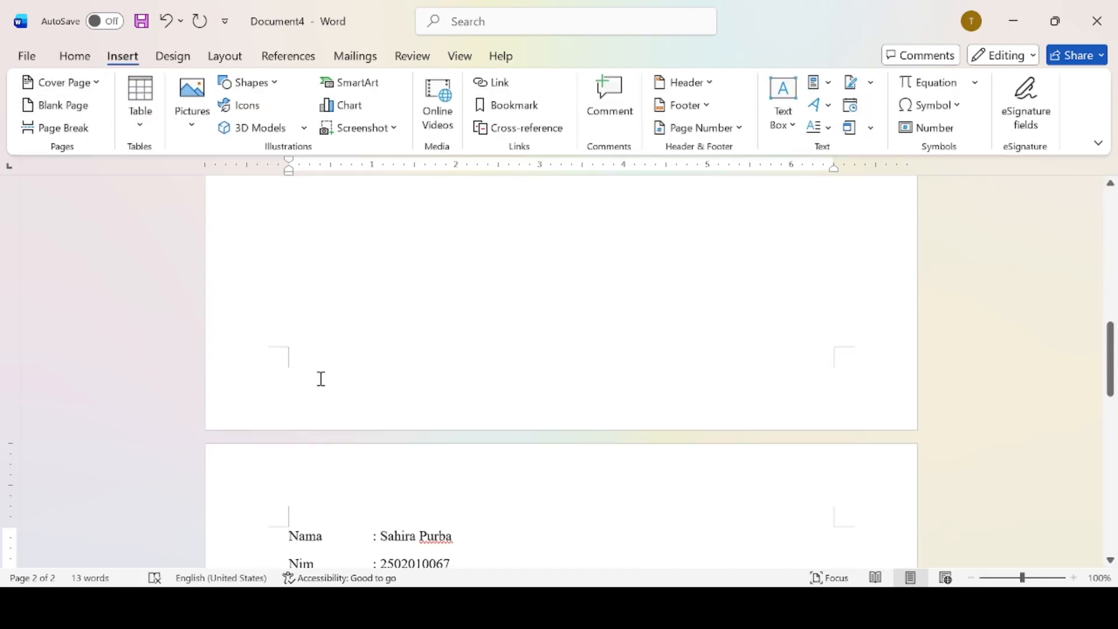
{"action": "left_click_drag", "start_coordinate": [1108, 362], "coordinate": [1096, 135]}
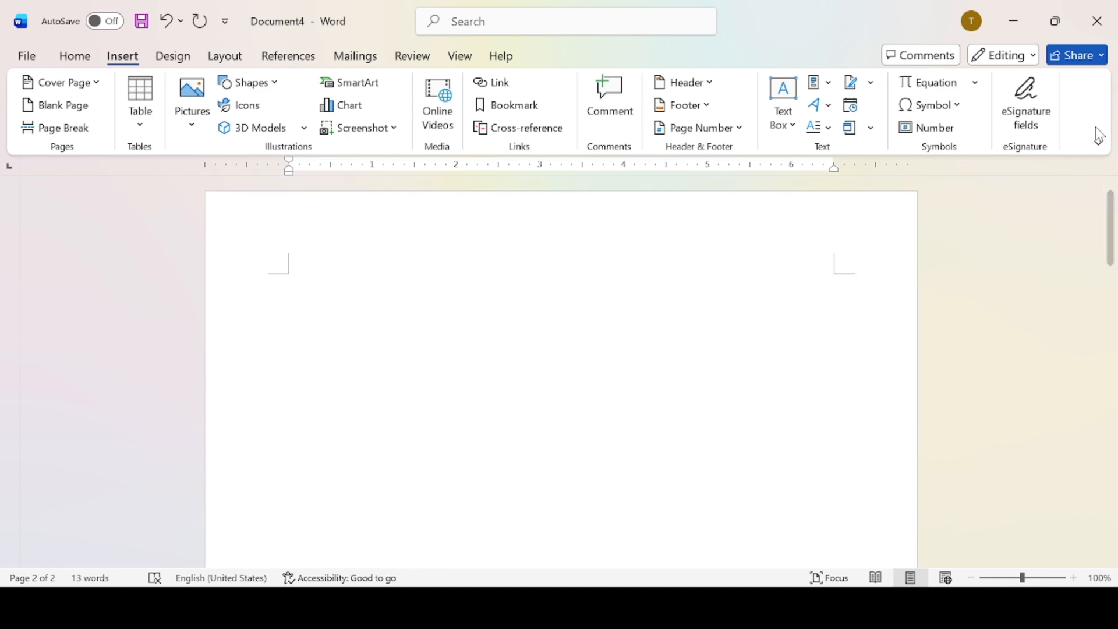
{"action": "left_click", "coordinate": [504, 304]}
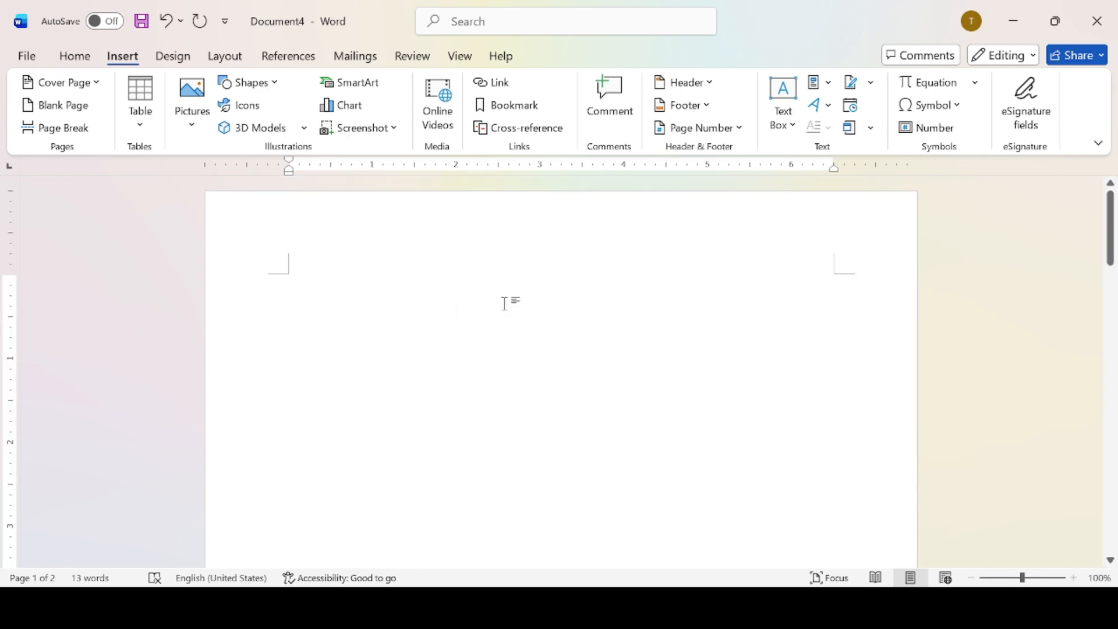
{"action": "type", "text": "p"}
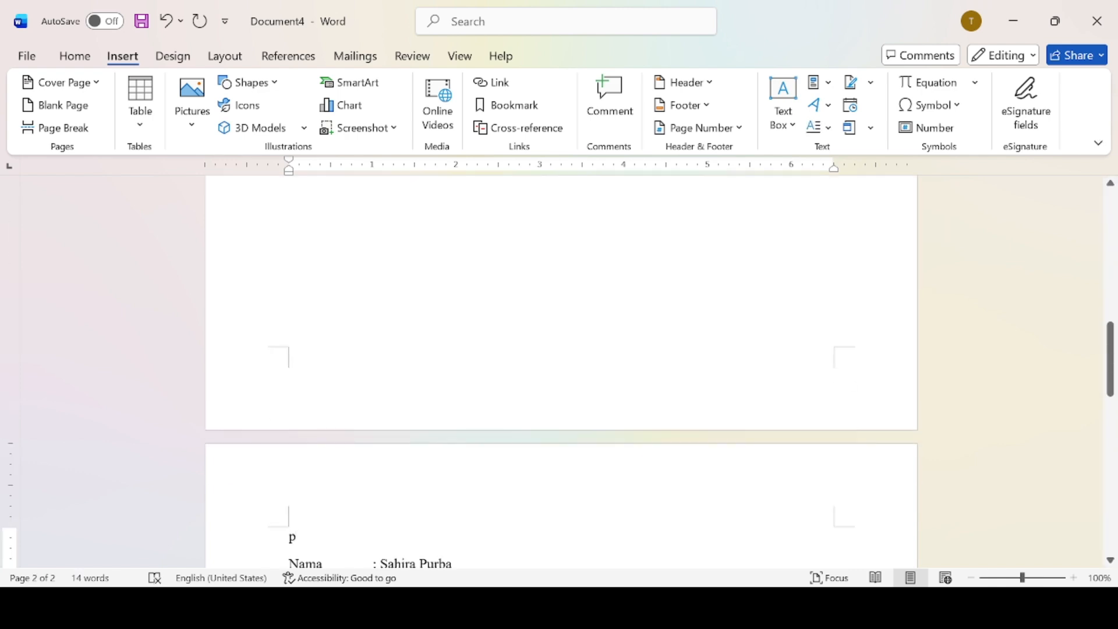
{"action": "key", "text": "ctrl+z"}
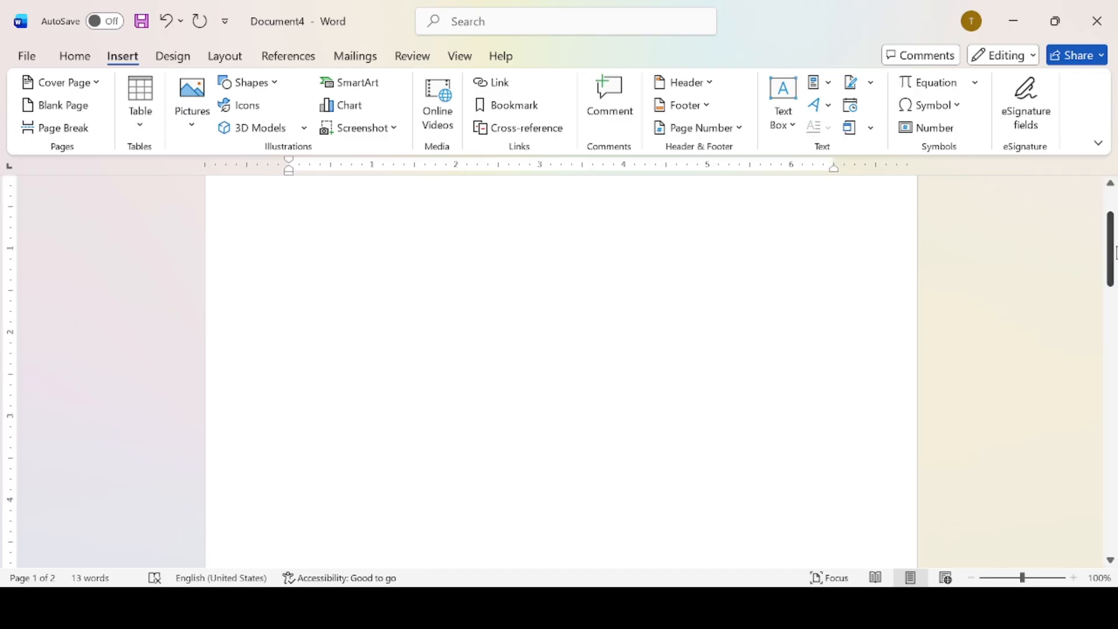
{"action": "scroll", "coordinate": [534, 327], "scroll_direction": "up", "scroll_amount": 2}
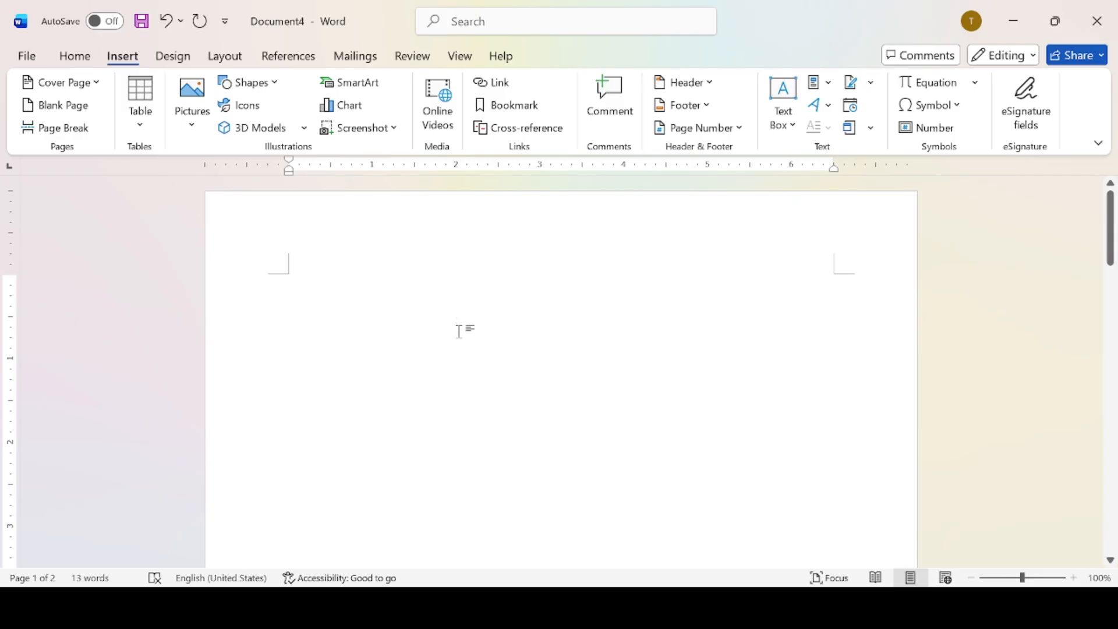
{"action": "key", "text": "BackSpace"}
{"action": "key", "text": "BackSpace"}
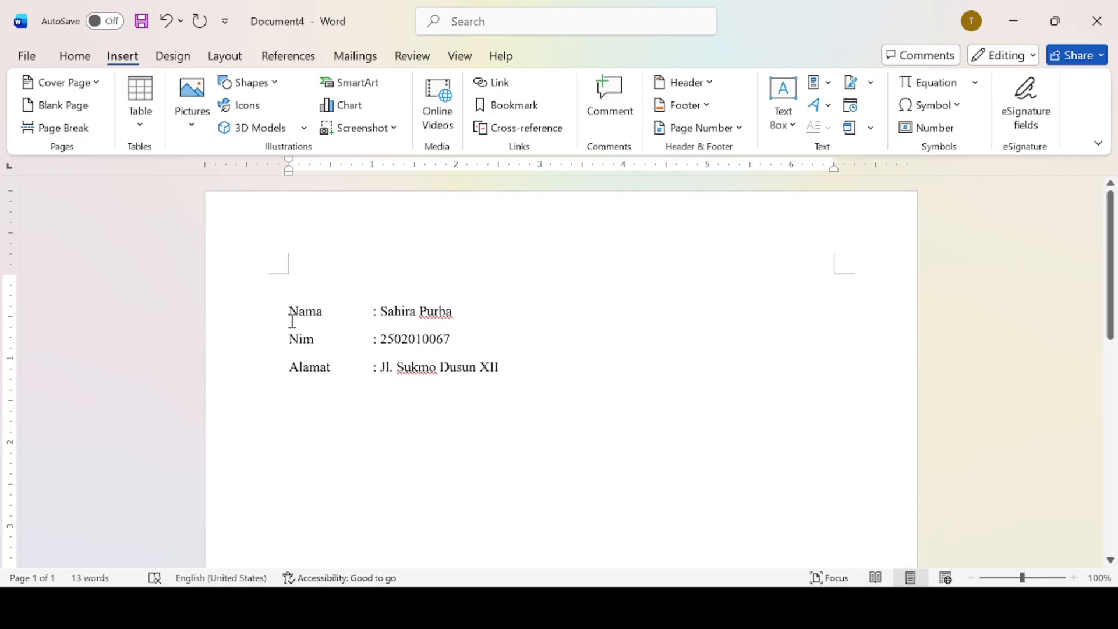
Delete the Nama, Nim and Alamat lines, leaving the page with 0 words.
{"action": "left_click_drag", "start_coordinate": [290, 316], "coordinate": [521, 393]}
{"action": "key", "text": "BackSpace"}
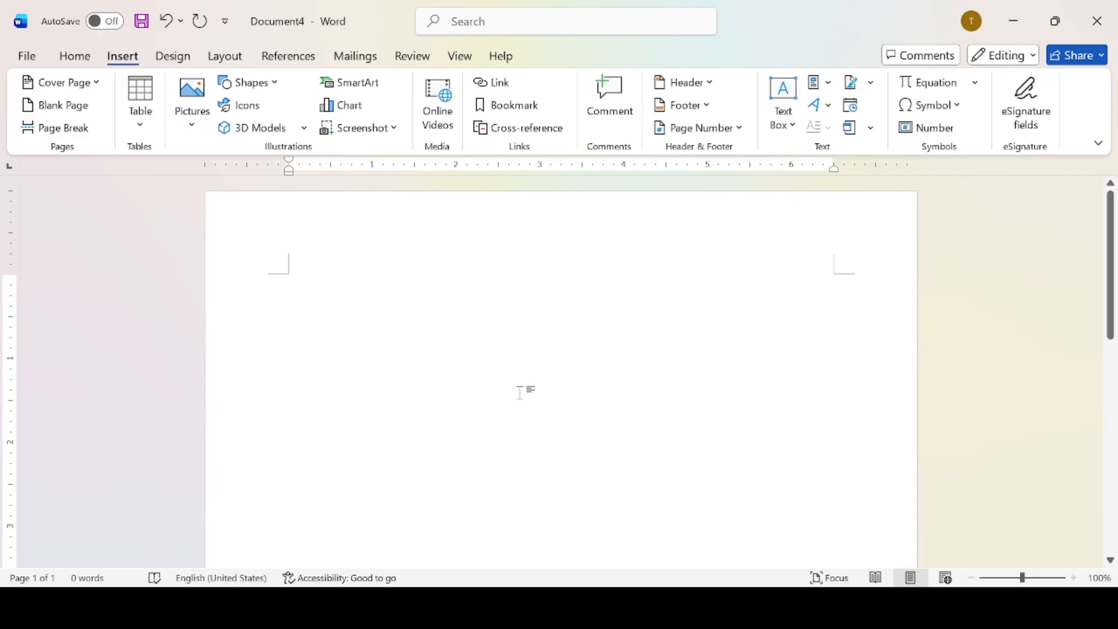
{"action": "type", "text": "pu"}
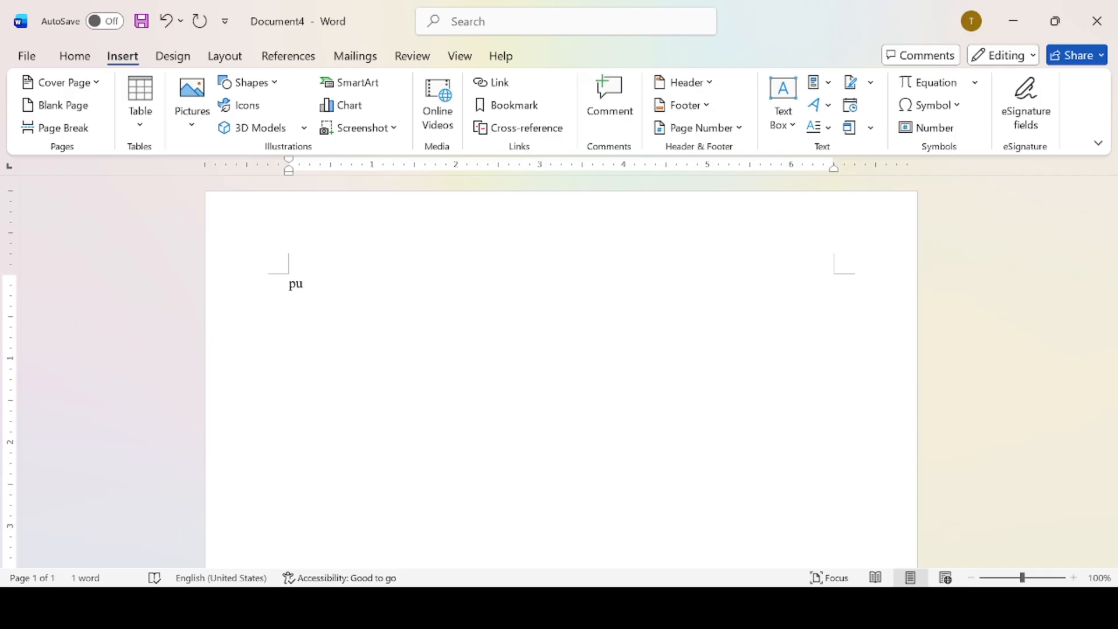
{"action": "key", "text": "ctrl+z"}
{"action": "key", "text": "ctrl+z"}
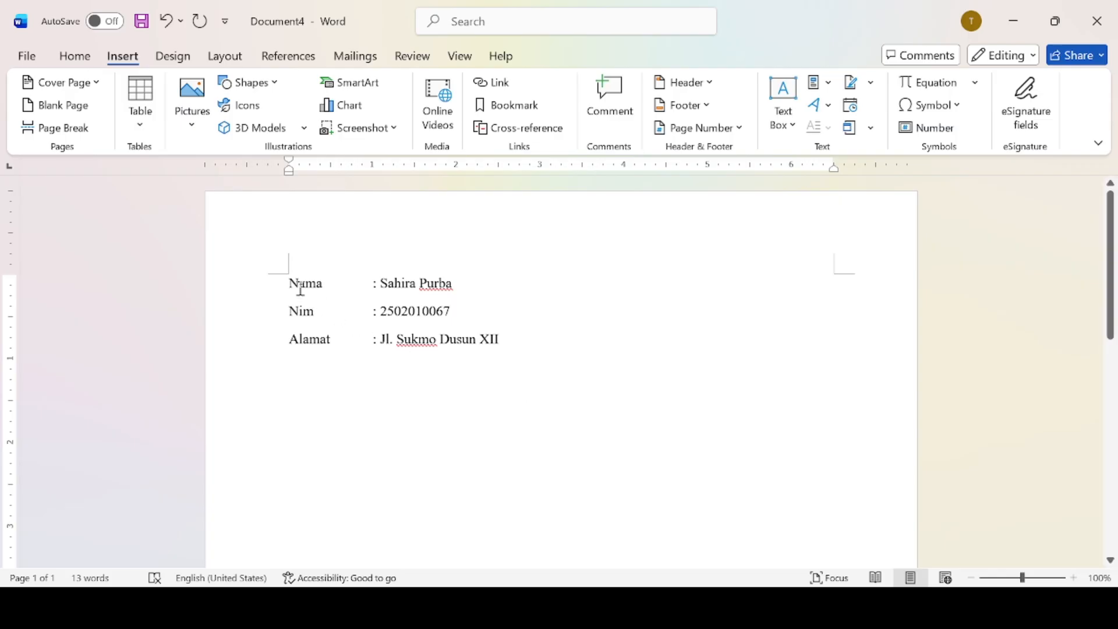
{"action": "left_click_drag", "start_coordinate": [294, 285], "coordinate": [550, 357]}
{"action": "key", "text": "BackSpace"}
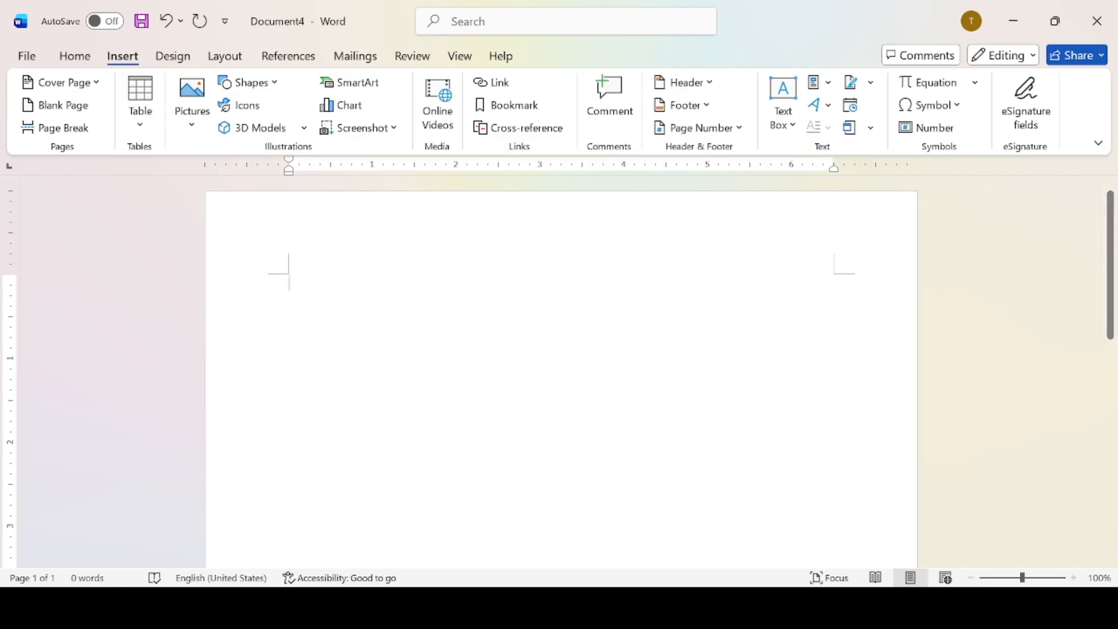
Draw a 6.36"-wide horizontal Line shape across the top of the page.
{"action": "left_click", "coordinate": [784, 608]}
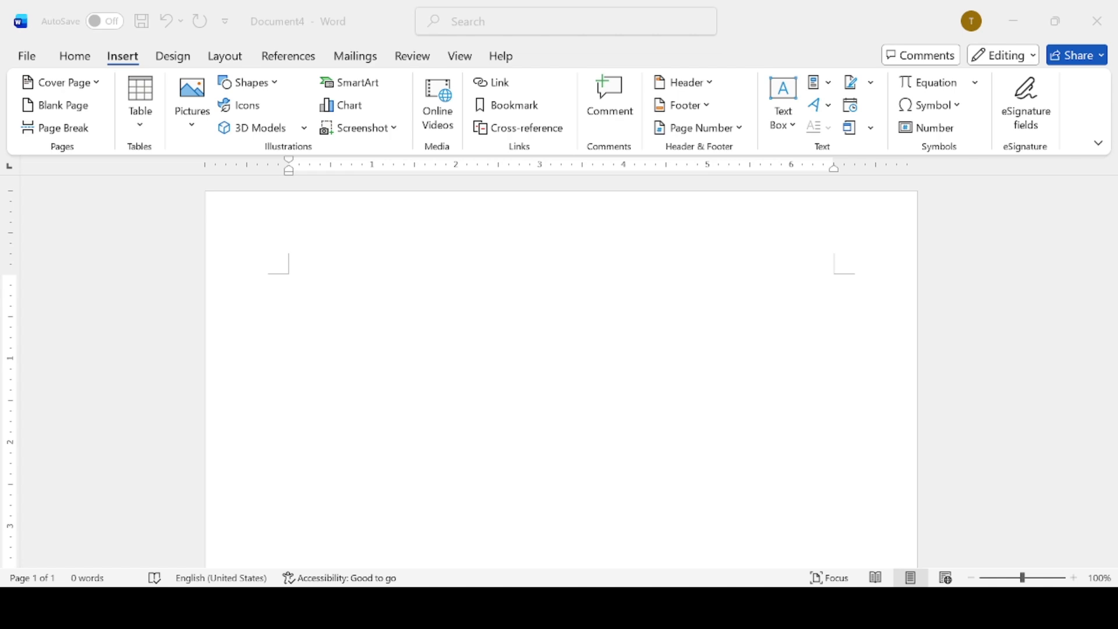
{"action": "left_click", "coordinate": [781, 540]}
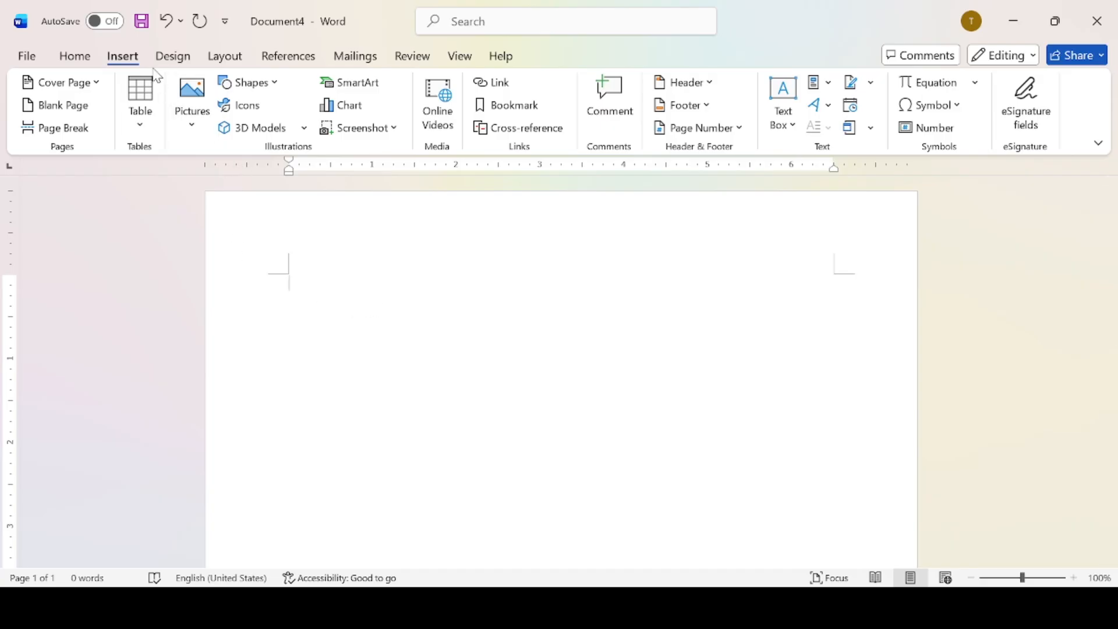
{"action": "left_click", "coordinate": [273, 89]}
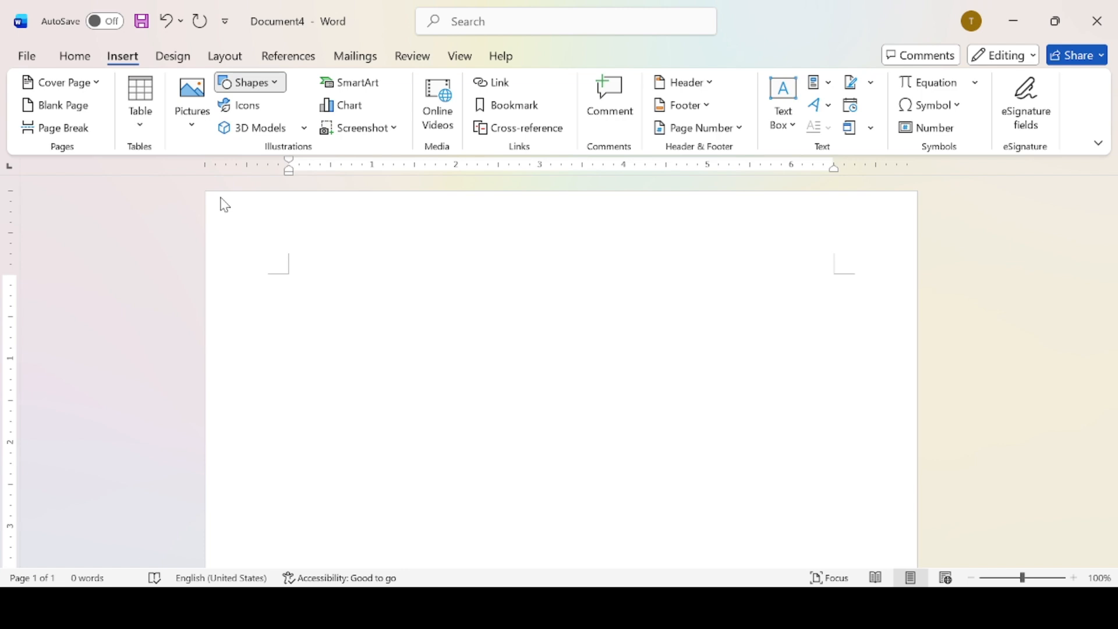
{"action": "left_click", "coordinate": [163, 222]}
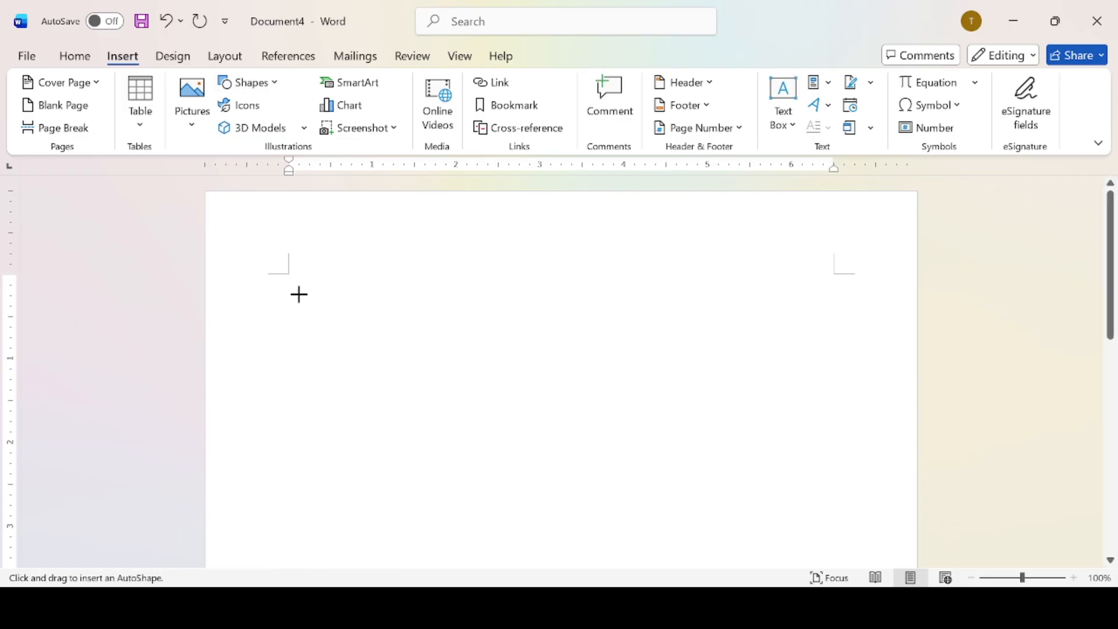
{"action": "left_click_drag", "start_coordinate": [299, 294], "coordinate": [833, 284]}
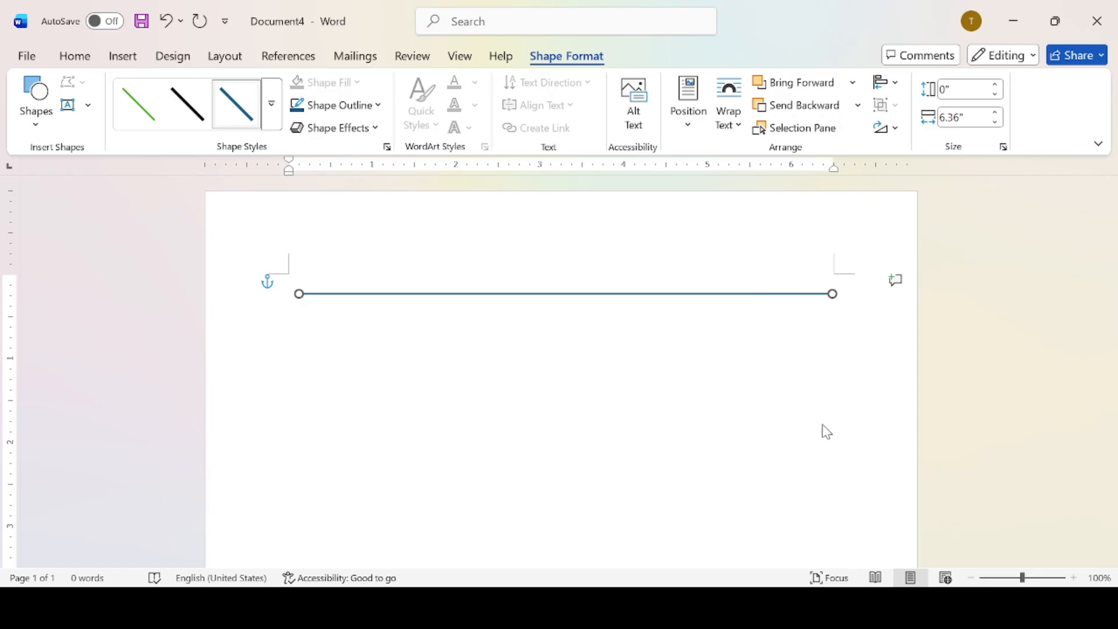
In Format Shape, raise the line's width from 1.5 pt to 5.5 pt.
{"action": "left_click", "coordinate": [801, 561]}
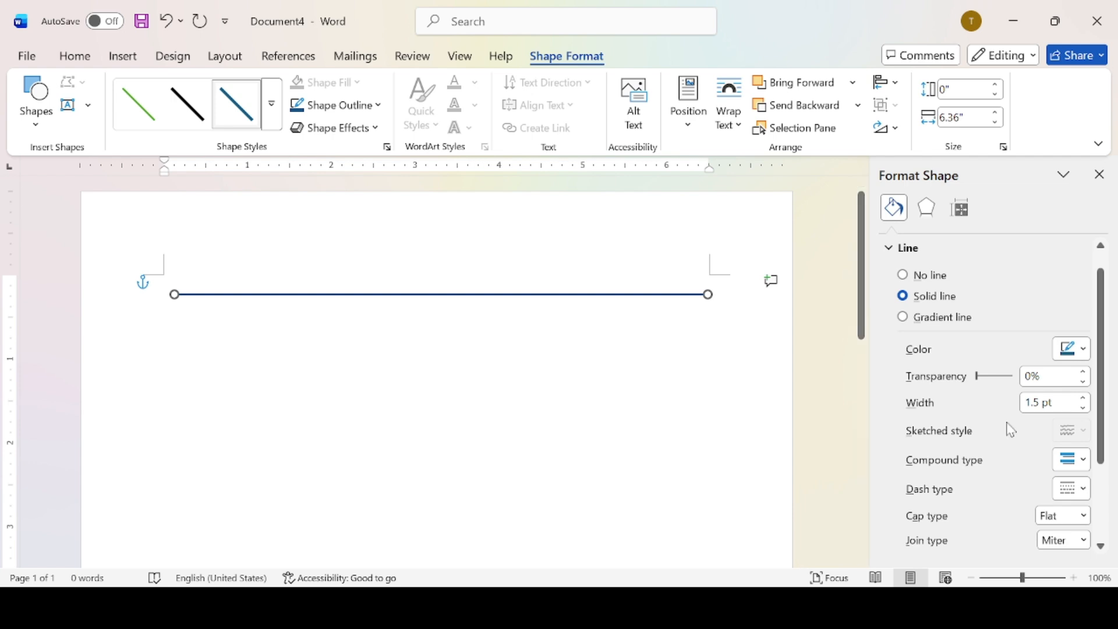
{"action": "left_click", "coordinate": [1080, 351]}
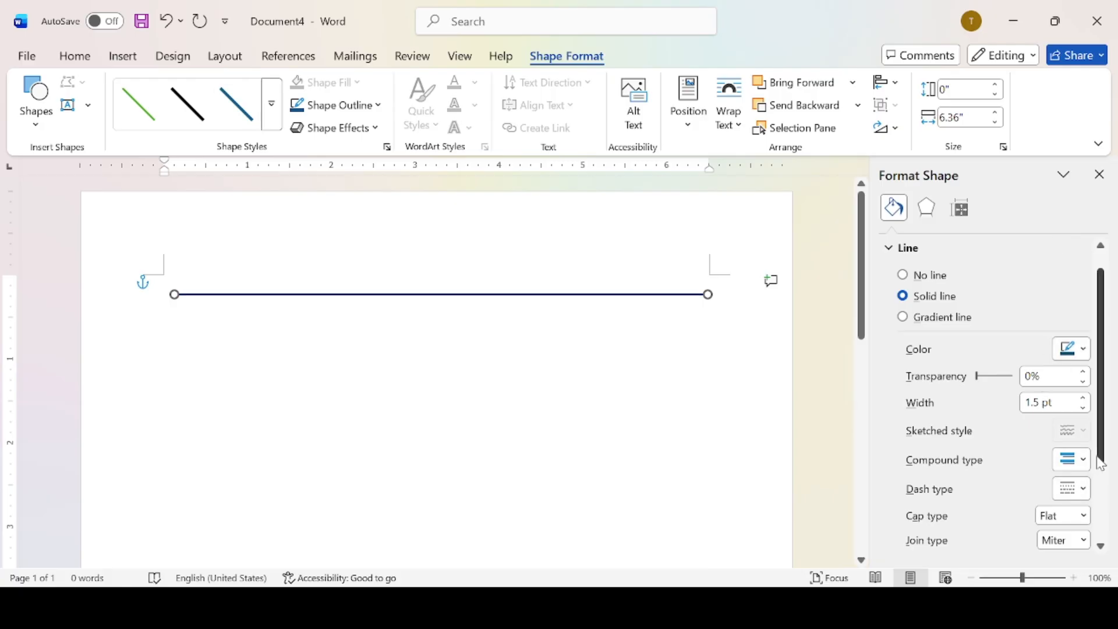
{"action": "left_click", "coordinate": [1085, 398]}
{"action": "left_click", "coordinate": [1084, 398]}
{"action": "left_click", "coordinate": [1085, 398]}
{"action": "left_click", "coordinate": [1084, 398]}
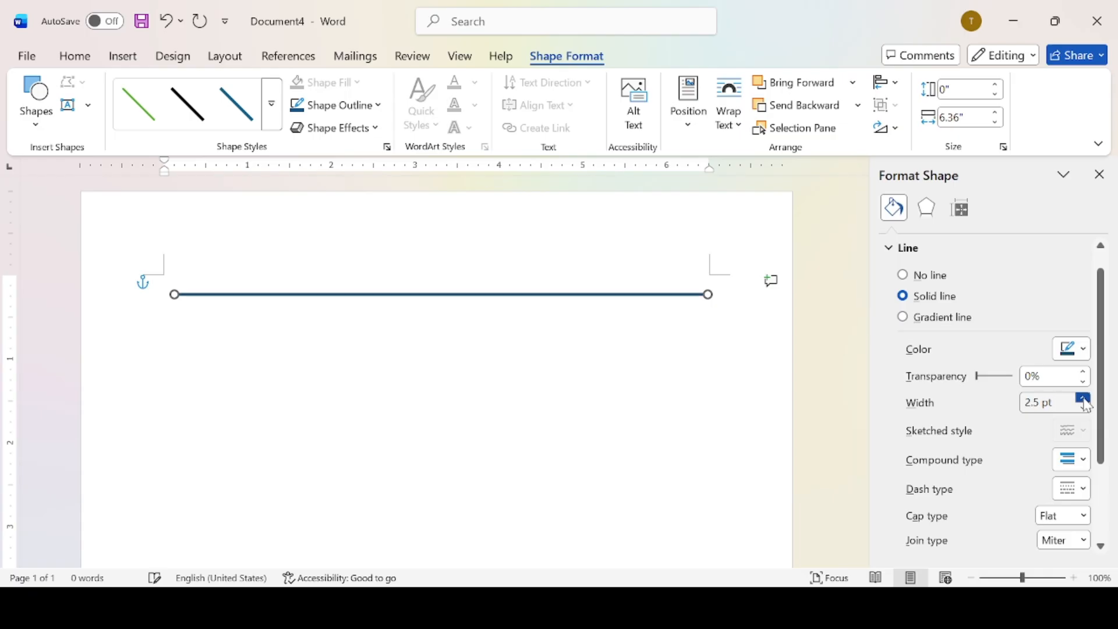
{"action": "left_click", "coordinate": [1084, 399]}
{"action": "left_click", "coordinate": [1084, 399]}
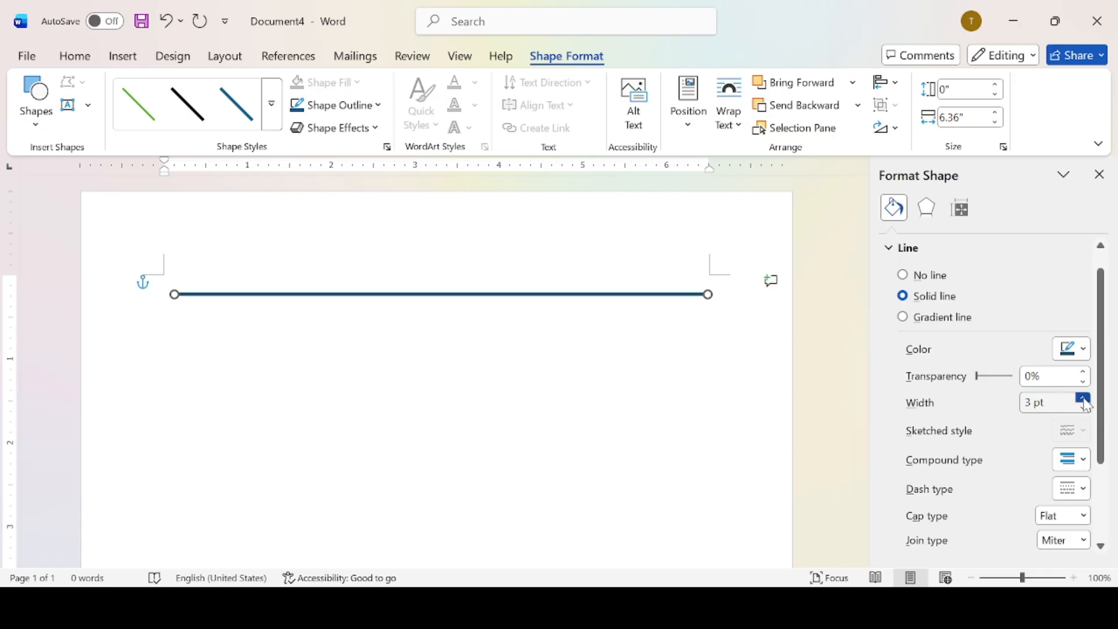
{"action": "left_click", "coordinate": [1085, 398]}
{"action": "left_click", "coordinate": [1084, 399]}
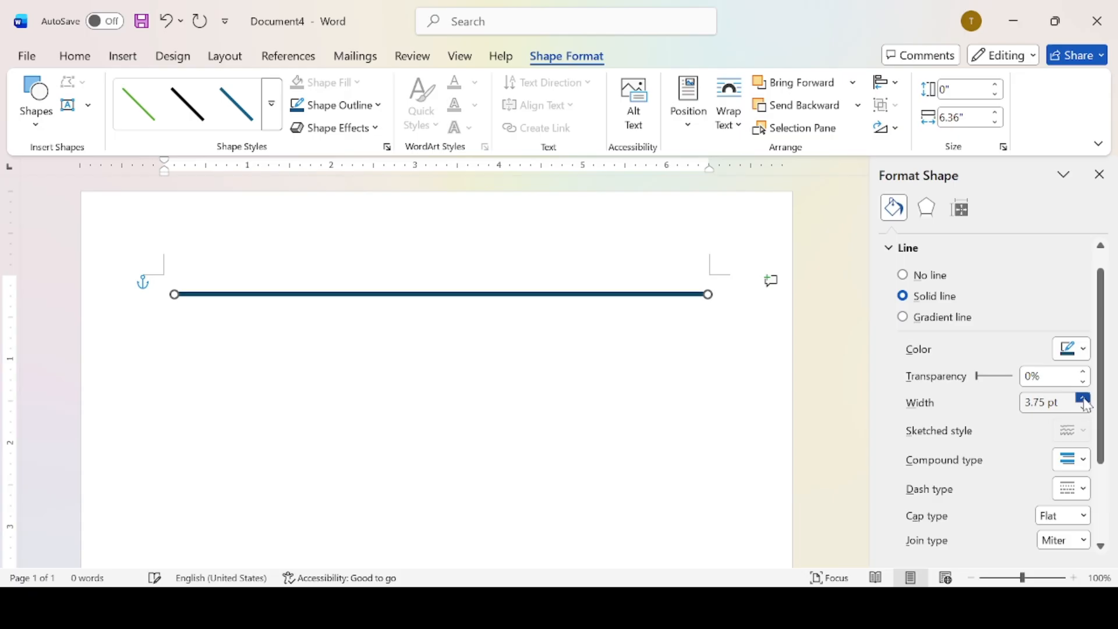
{"action": "left_click", "coordinate": [1084, 399]}
{"action": "left_click", "coordinate": [1084, 399]}
{"action": "left_click", "coordinate": [1084, 400]}
{"action": "left_click", "coordinate": [1084, 400]}
{"action": "left_click", "coordinate": [1084, 399]}
{"action": "left_click", "coordinate": [1085, 399]}
{"action": "left_click", "coordinate": [1084, 400]}
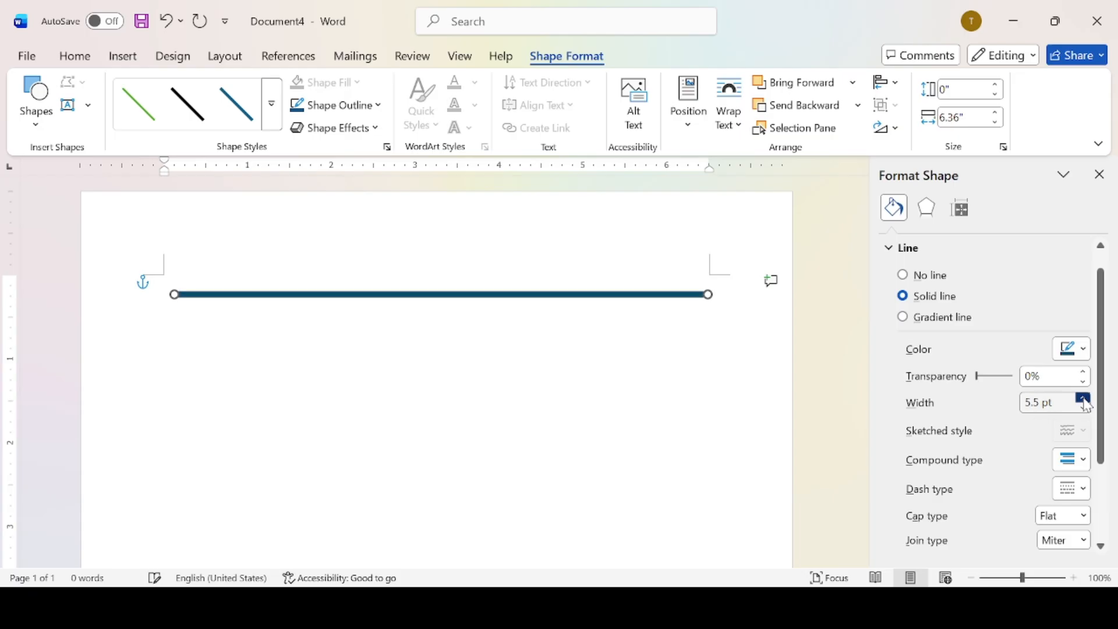
{"action": "left_click", "coordinate": [1084, 400]}
Duplicate the thick blue line and move the copy further down the page.
{"action": "left_click", "coordinate": [693, 447]}
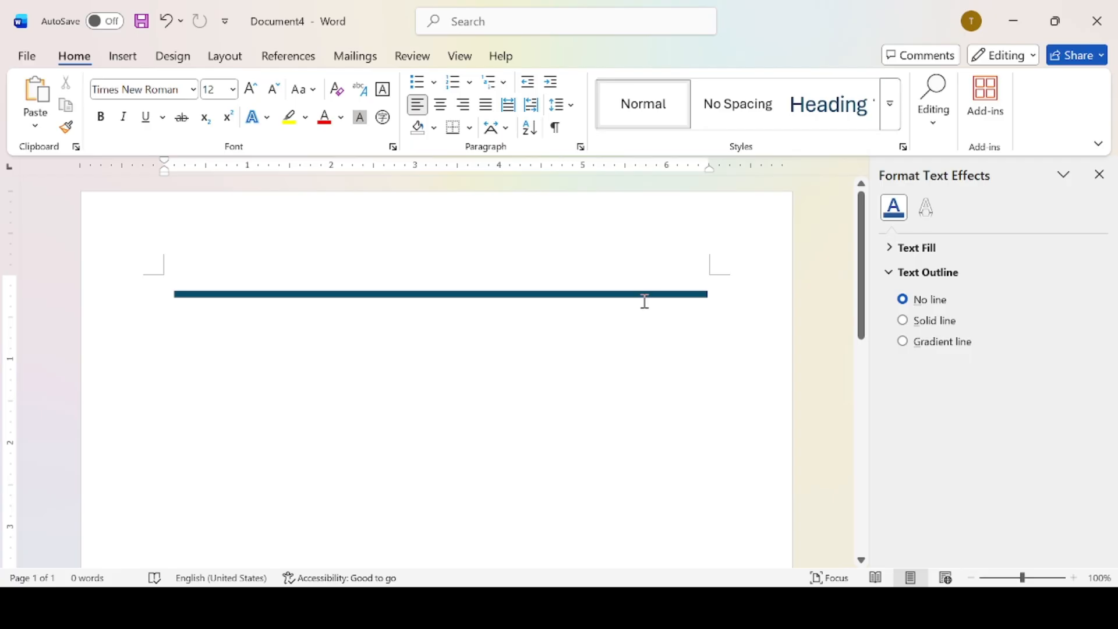
{"action": "left_click", "coordinate": [592, 292]}
{"action": "left_click_drag", "start_coordinate": [592, 295], "coordinate": [598, 302]}
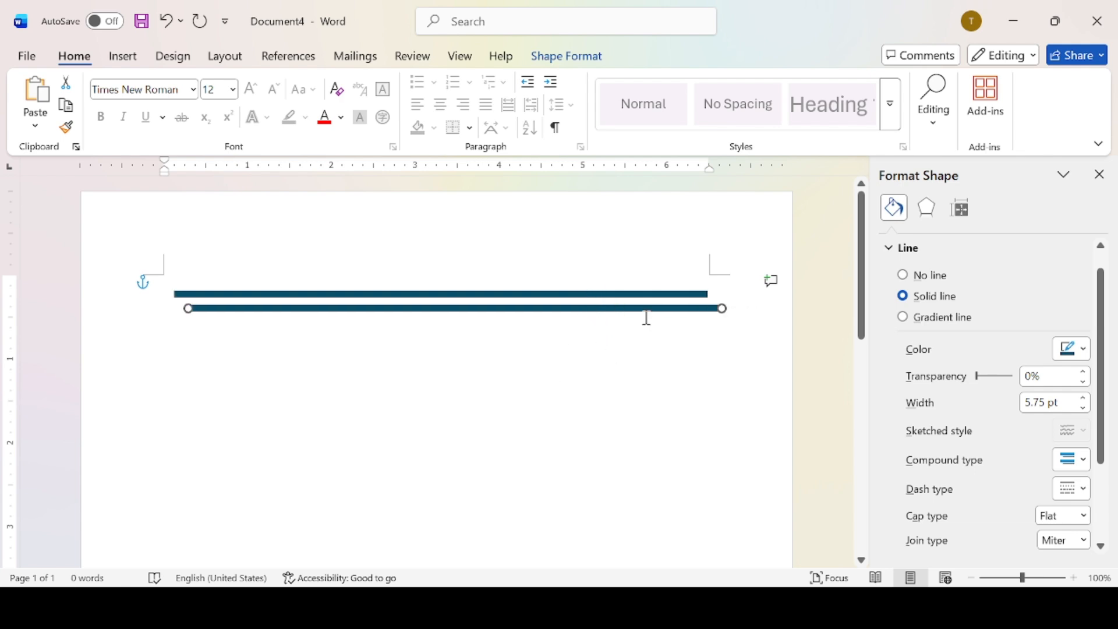
{"action": "left_click_drag", "start_coordinate": [691, 308], "coordinate": [688, 412]}
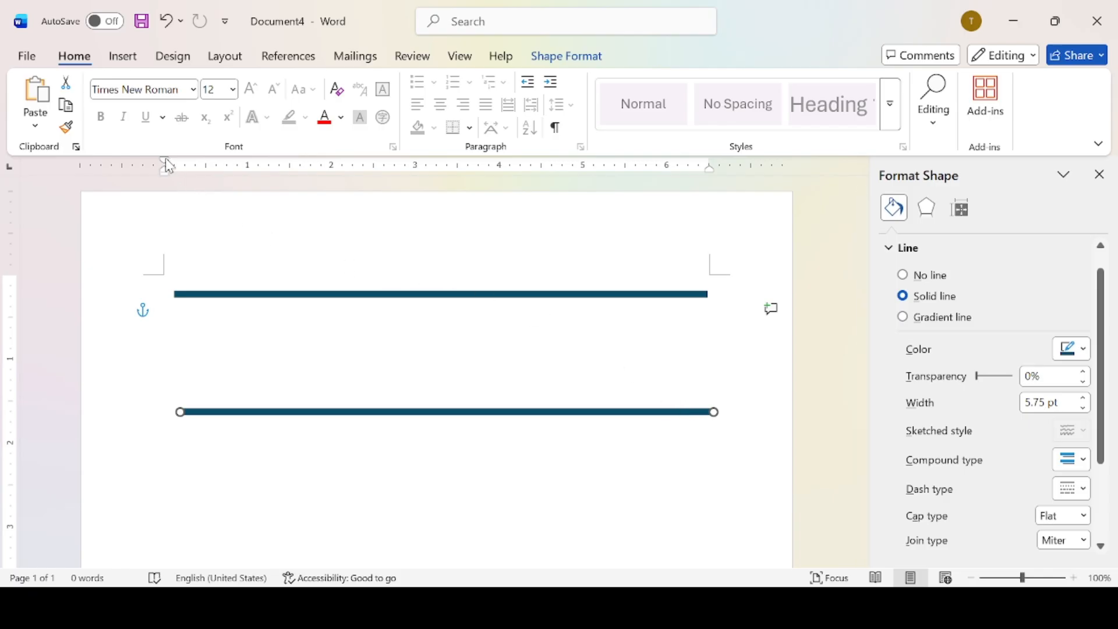
Undo an accidental indent change and align the two lines' ends using the green guides.
{"action": "left_click_drag", "start_coordinate": [167, 167], "coordinate": [177, 167]}
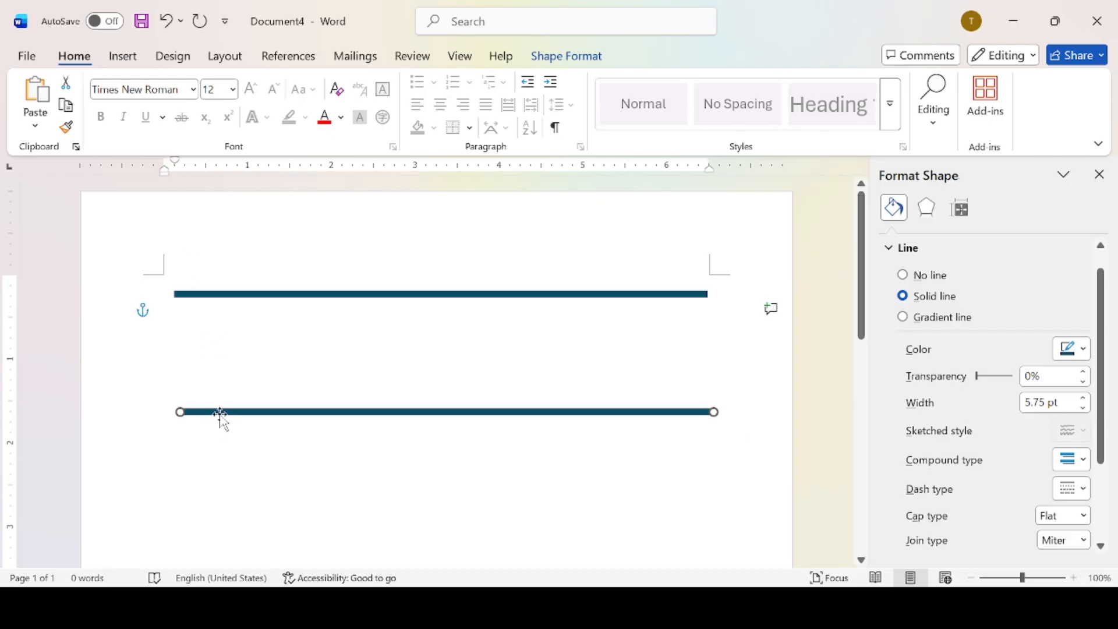
{"action": "left_click_drag", "start_coordinate": [222, 414], "coordinate": [220, 415]}
{"action": "left_click", "coordinate": [170, 168]}
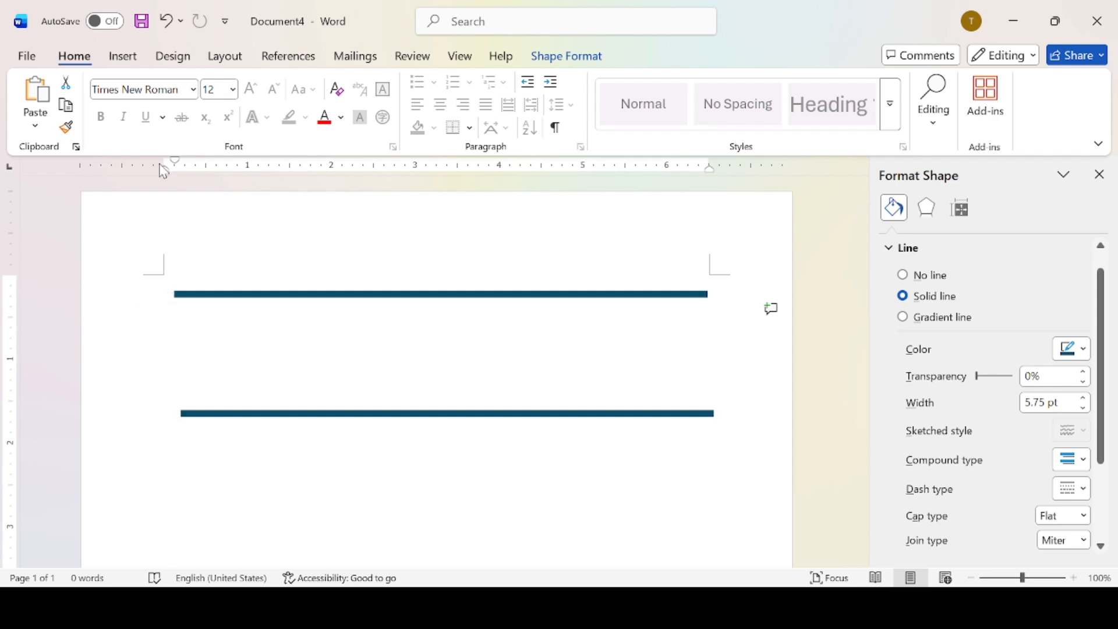
{"action": "key", "text": "ctrl+z"}
{"action": "left_click_drag", "start_coordinate": [175, 160], "coordinate": [164, 162]}
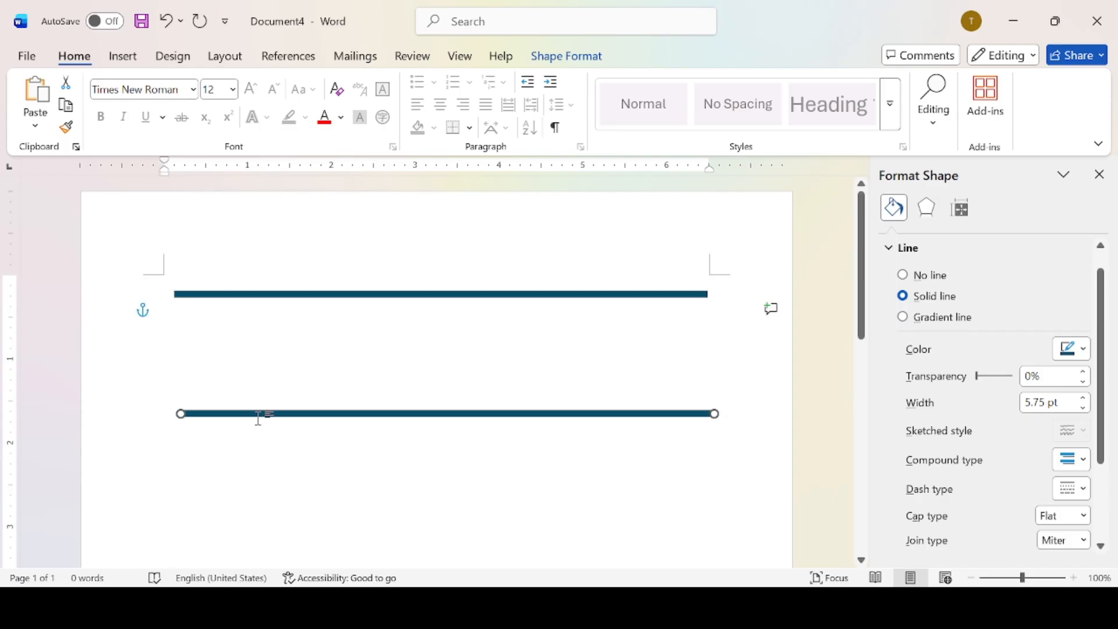
{"action": "left_click_drag", "start_coordinate": [262, 414], "coordinate": [255, 414]}
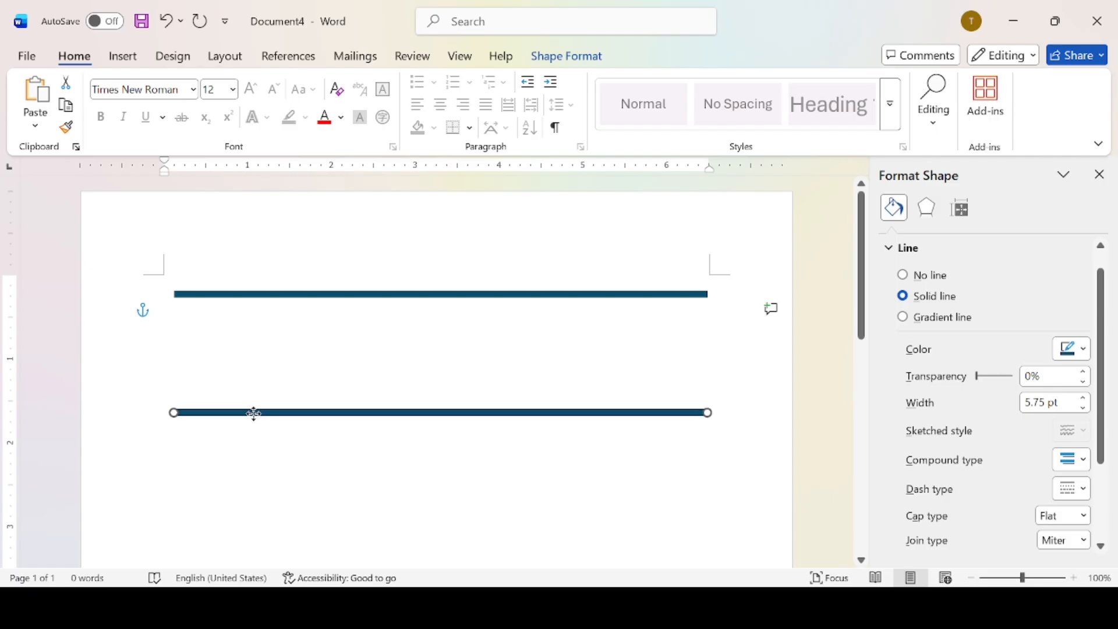
{"action": "left_click_drag", "start_coordinate": [315, 293], "coordinate": [300, 296]}
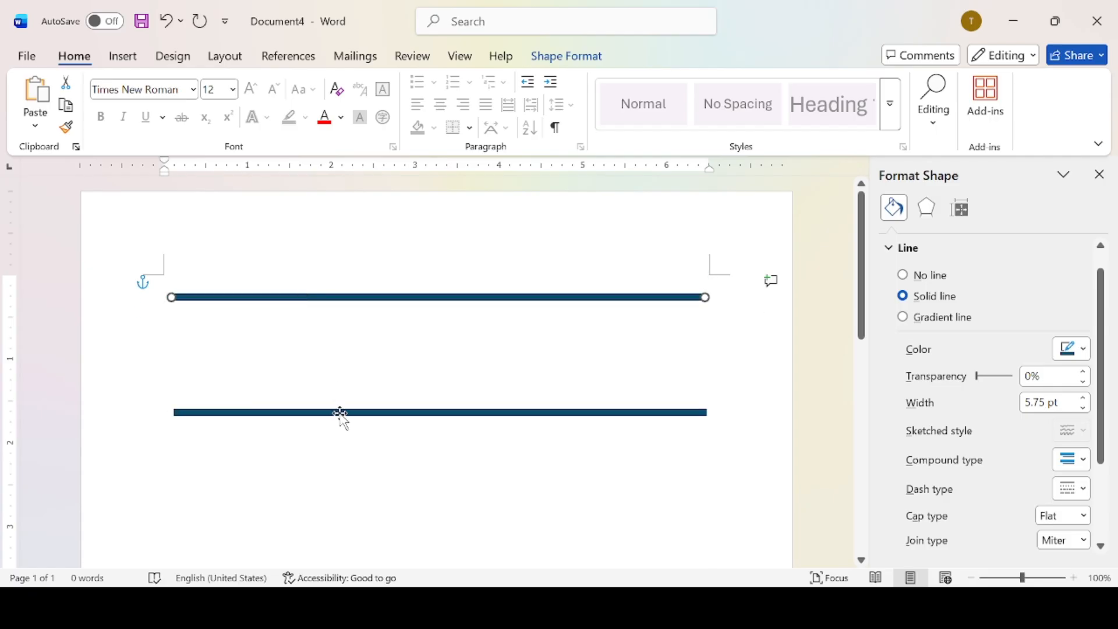
{"action": "left_click_drag", "start_coordinate": [340, 412], "coordinate": [341, 413]}
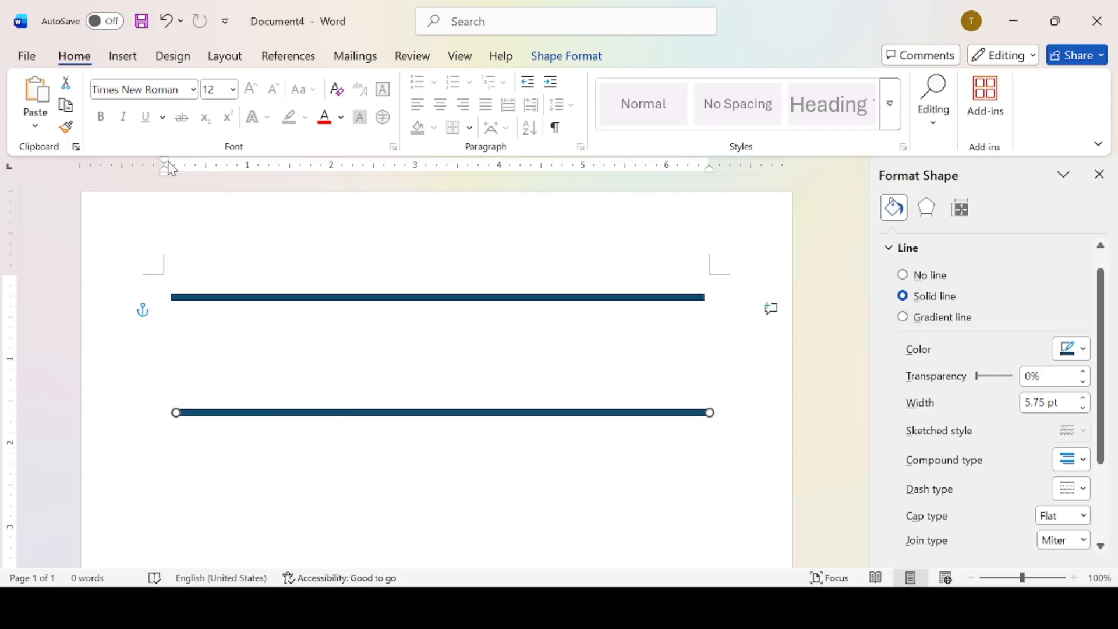
{"action": "left_click_drag", "start_coordinate": [166, 168], "coordinate": [169, 170]}
{"action": "left_click", "coordinate": [309, 354]}
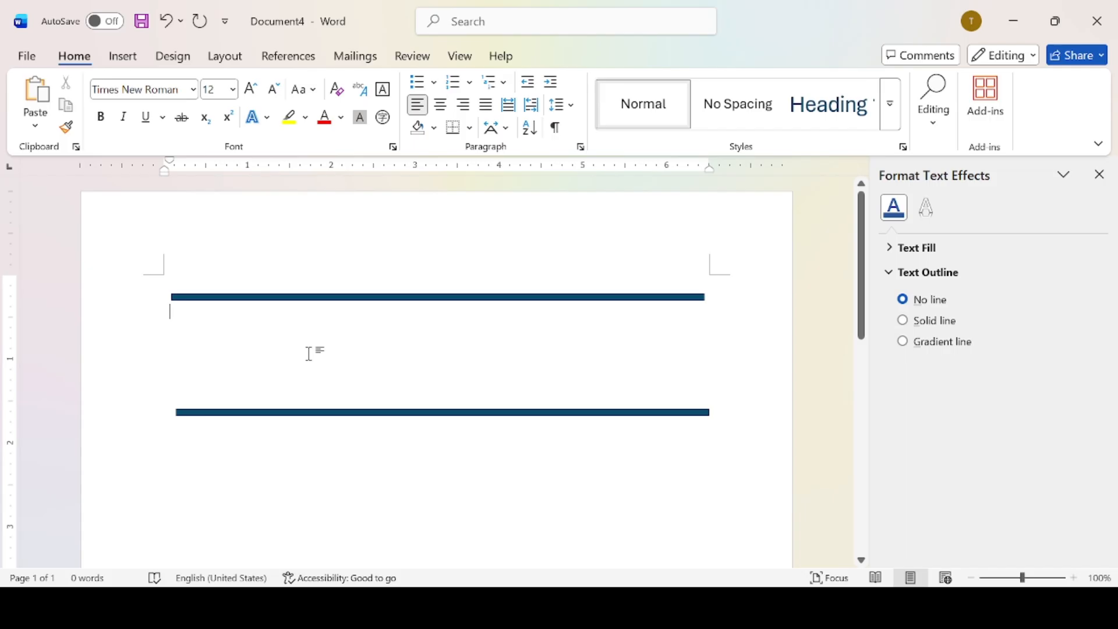
Insert the 6.5" by 4.33" home appliances photo from this device below the top blue line.
{"action": "left_click", "coordinate": [138, 64]}
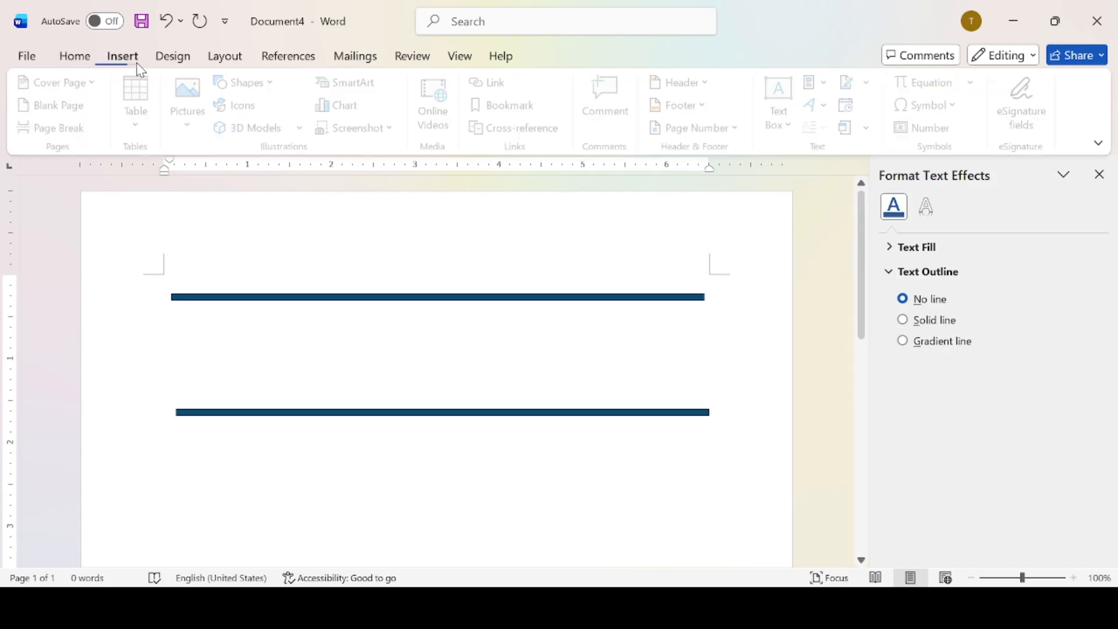
{"action": "left_click", "coordinate": [192, 131]}
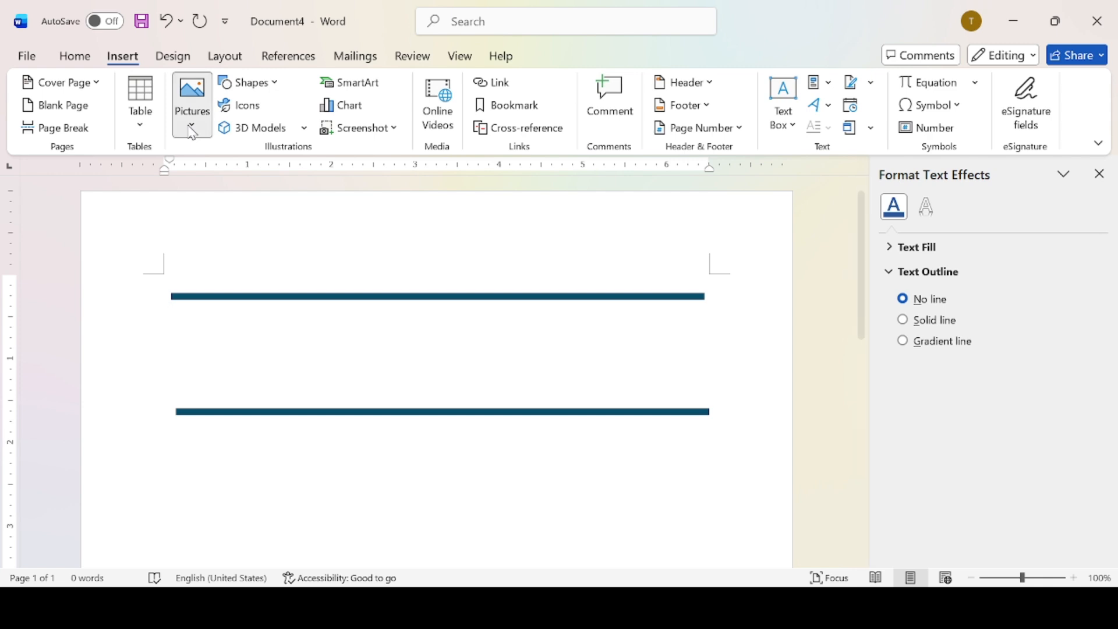
{"action": "left_click", "coordinate": [221, 174]}
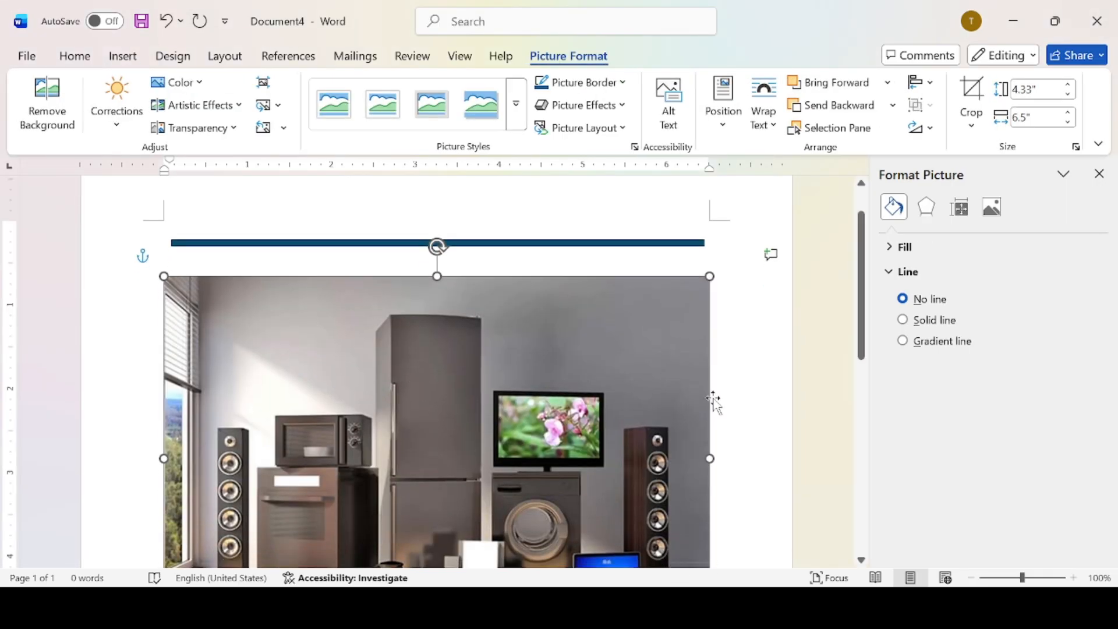
{"action": "left_click", "coordinate": [1099, 174]}
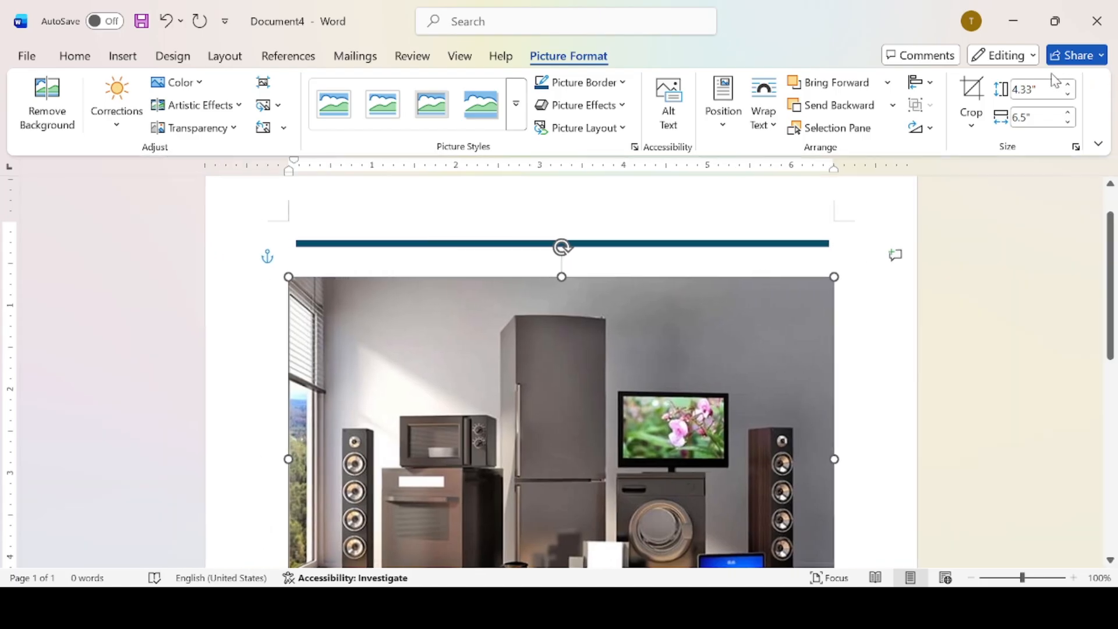
{"action": "key", "text": "Escape"}
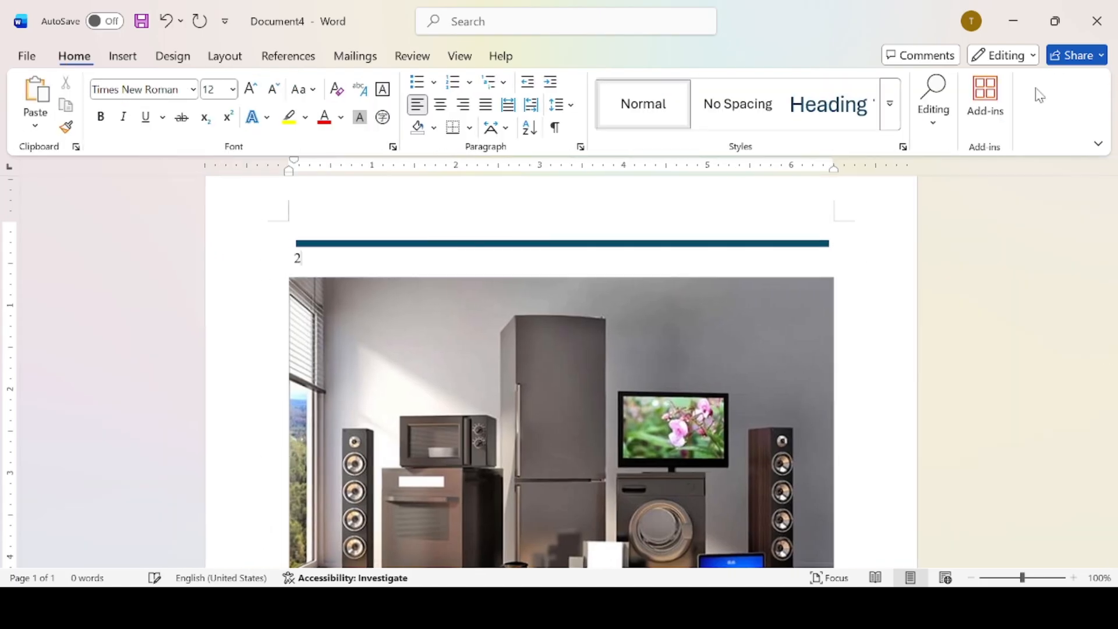
{"action": "type", "text": "2"}
{"action": "key", "text": "BackSpace"}
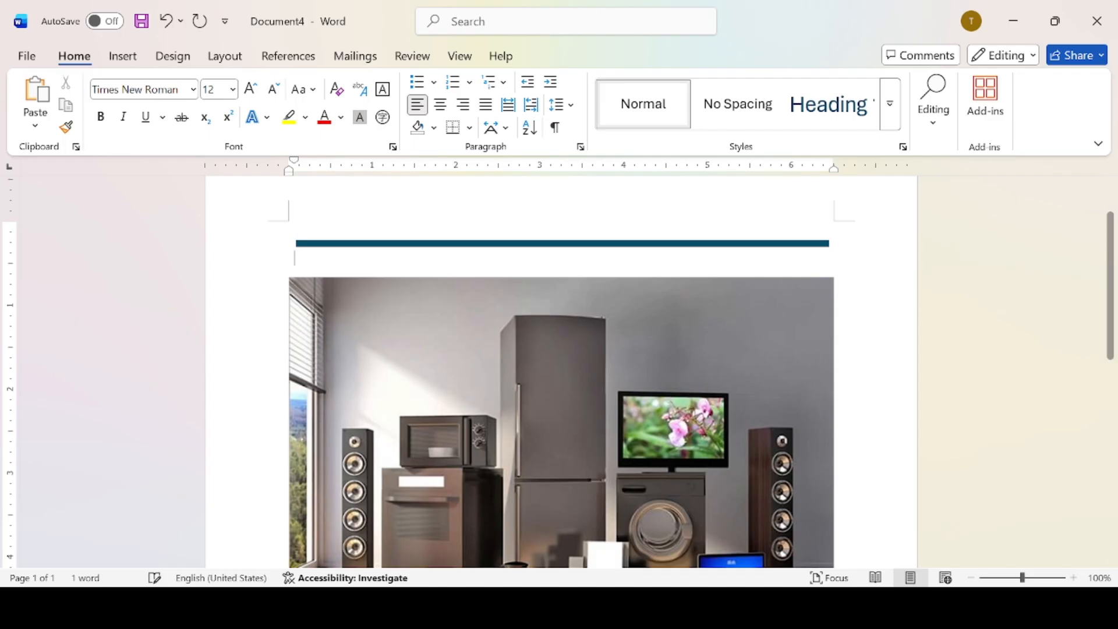
Resize the appliance photo to 1.16 x 1.74 inches and move it just below the top blue line.
{"action": "left_click", "coordinate": [387, 384]}
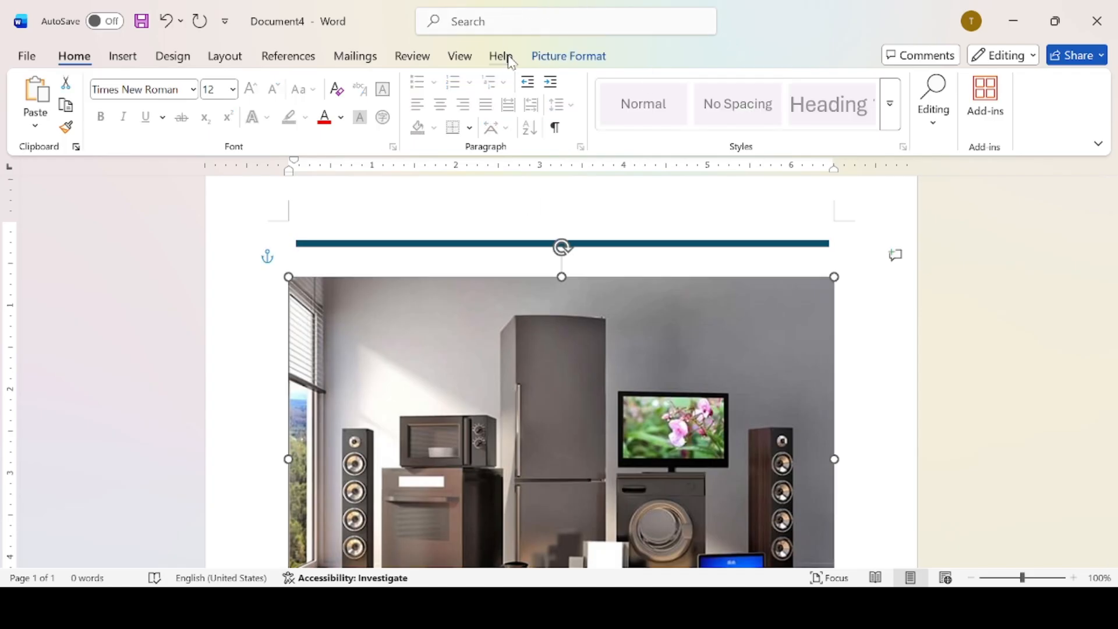
{"action": "left_click", "coordinate": [535, 56]}
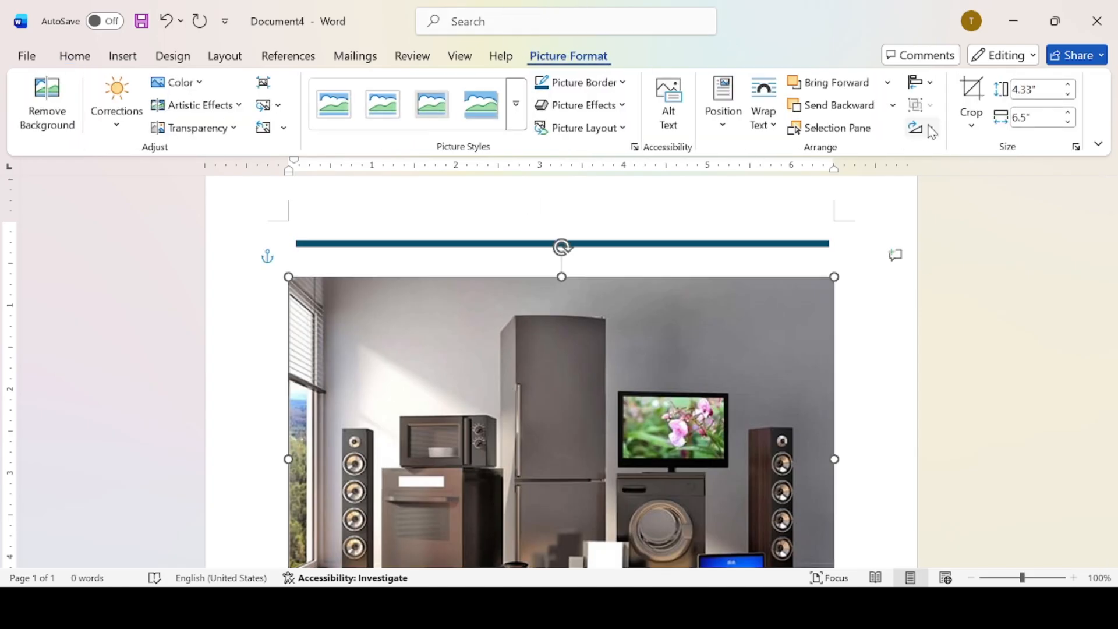
{"action": "left_click", "coordinate": [1026, 93]}
{"action": "type", "text": "2"}
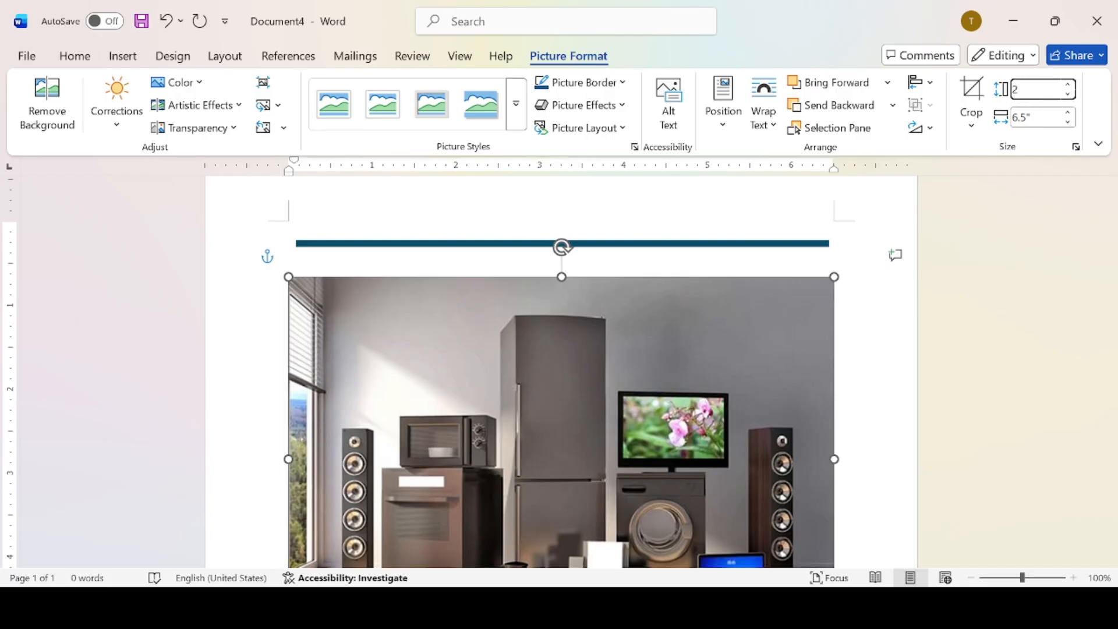
{"action": "key", "text": "Return"}
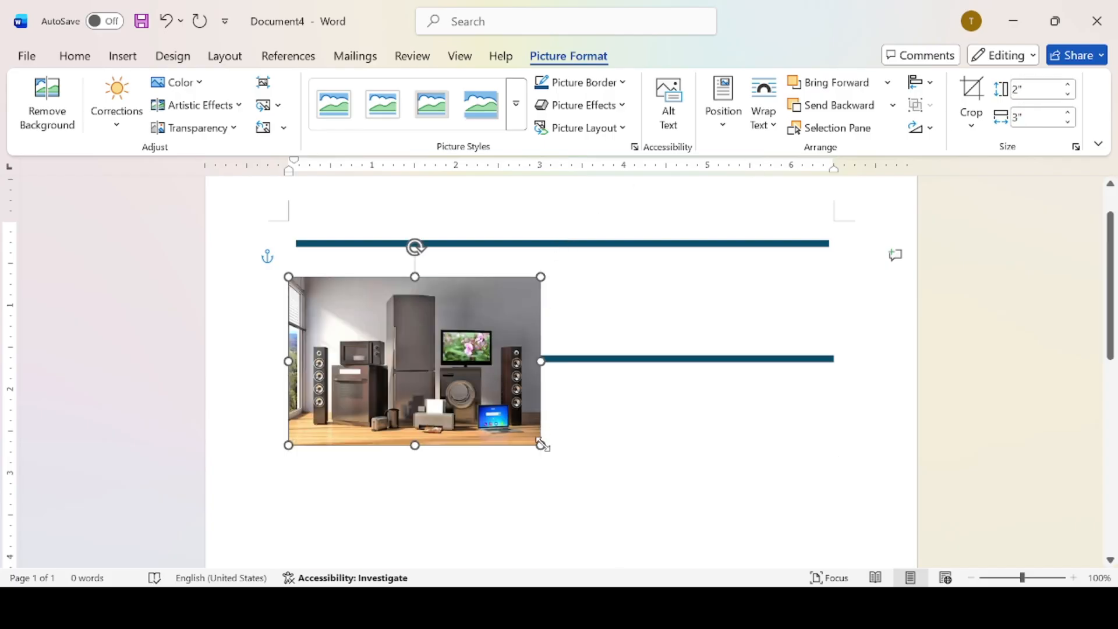
{"action": "left_click_drag", "start_coordinate": [543, 446], "coordinate": [436, 375]}
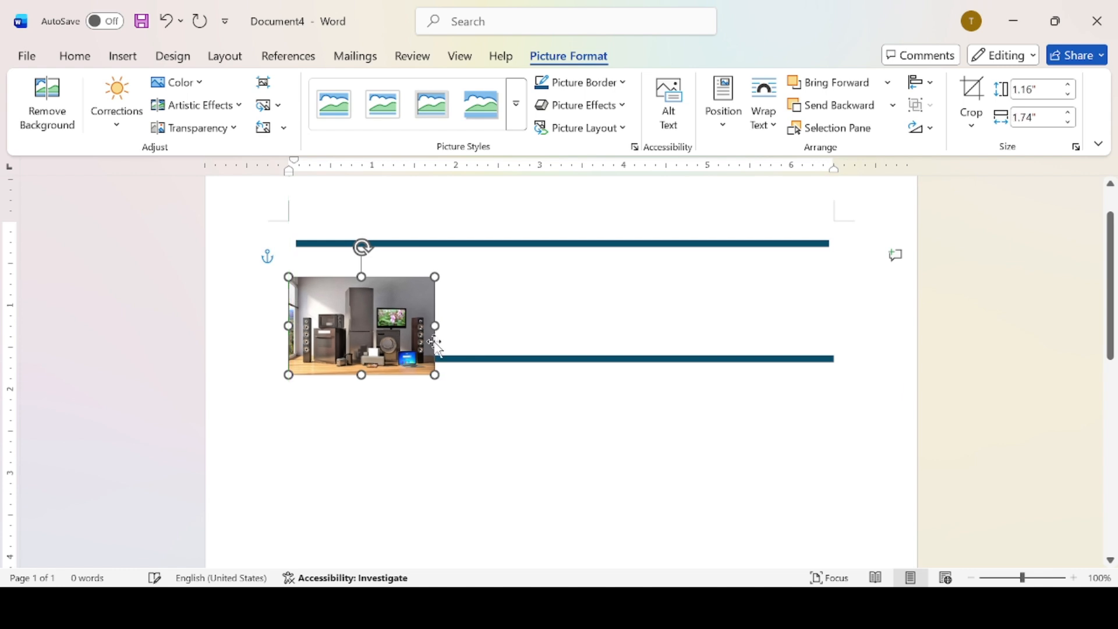
{"action": "left_click_drag", "start_coordinate": [376, 331], "coordinate": [389, 304]}
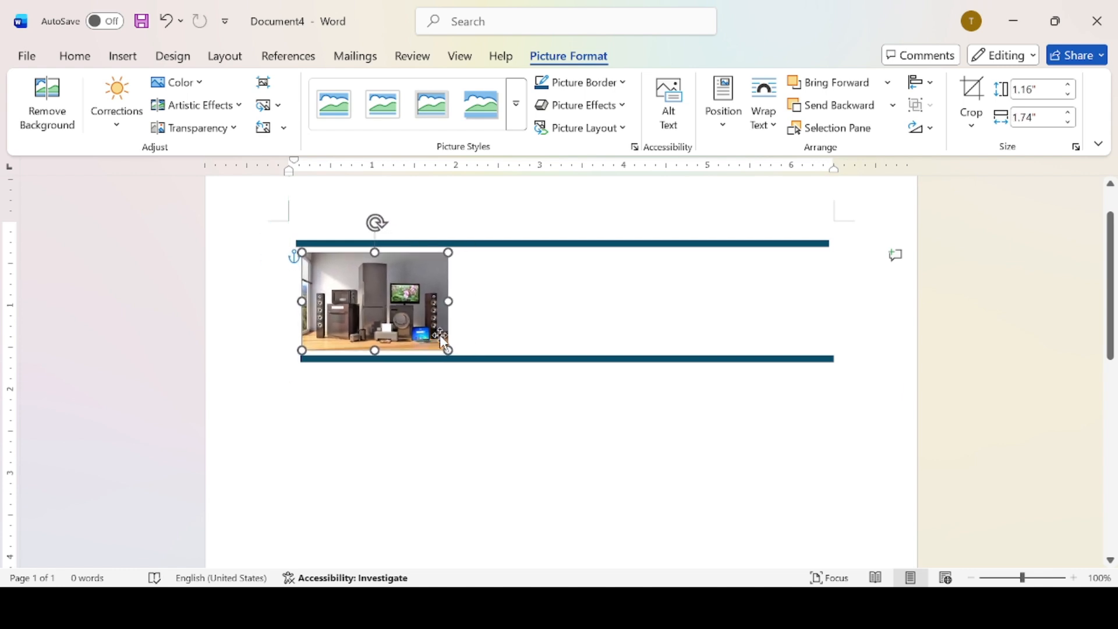
{"action": "left_click", "coordinate": [482, 303]}
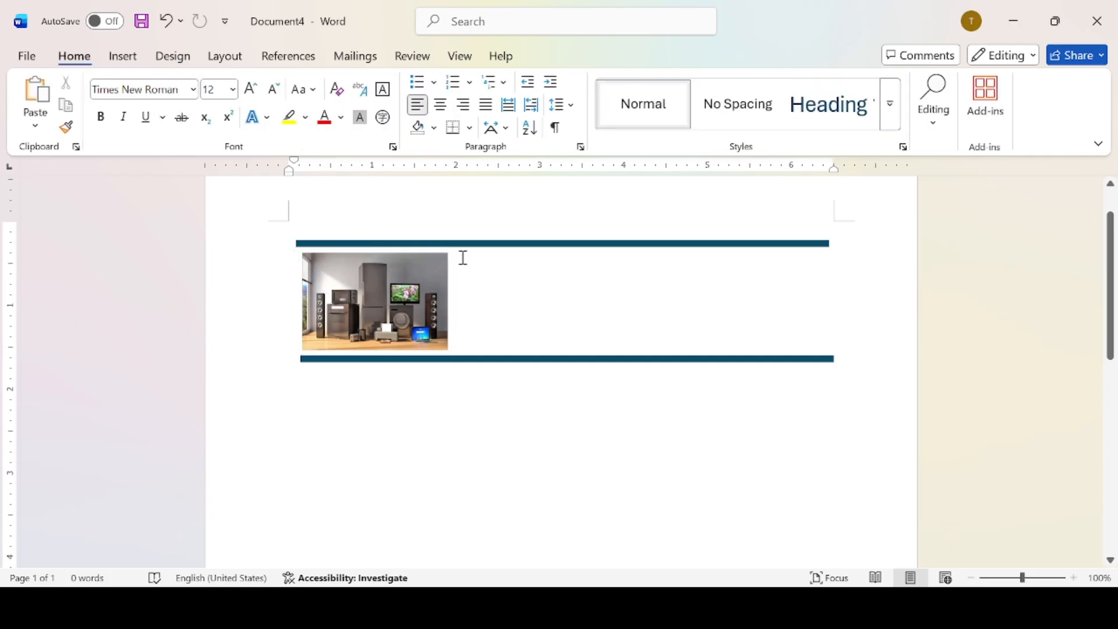
Type the company name PT. SAHIRA SUKSES JAYA beside the photo.
{"action": "type", "text": "P"}
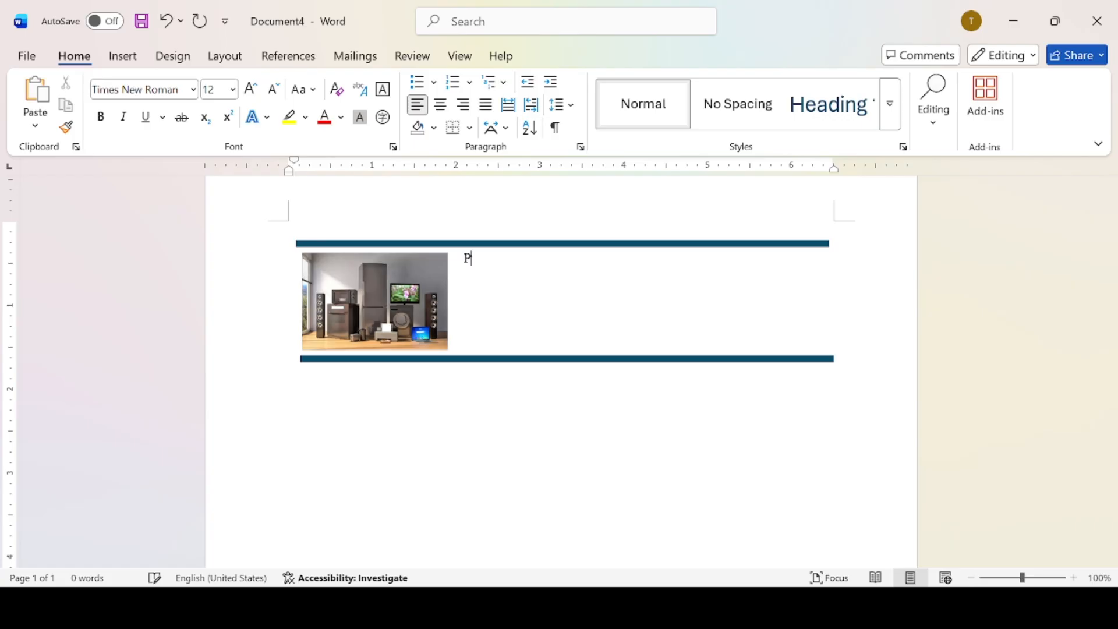
{"action": "type", "text": "T"}
{"action": "key", "text": "BackSpace"}
{"action": "type", "text": ". SAHIRA SDD"}
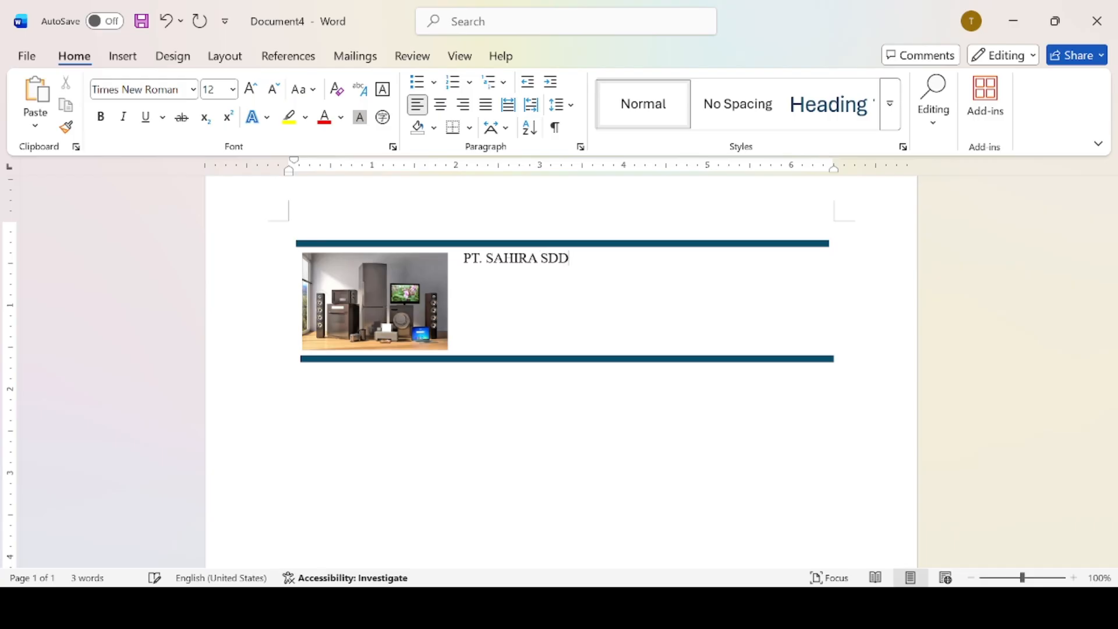
{"action": "key", "text": "BackSpace"}
{"action": "key", "text": "BackSpace"}
{"action": "type", "text": "UKSES JAYA"}
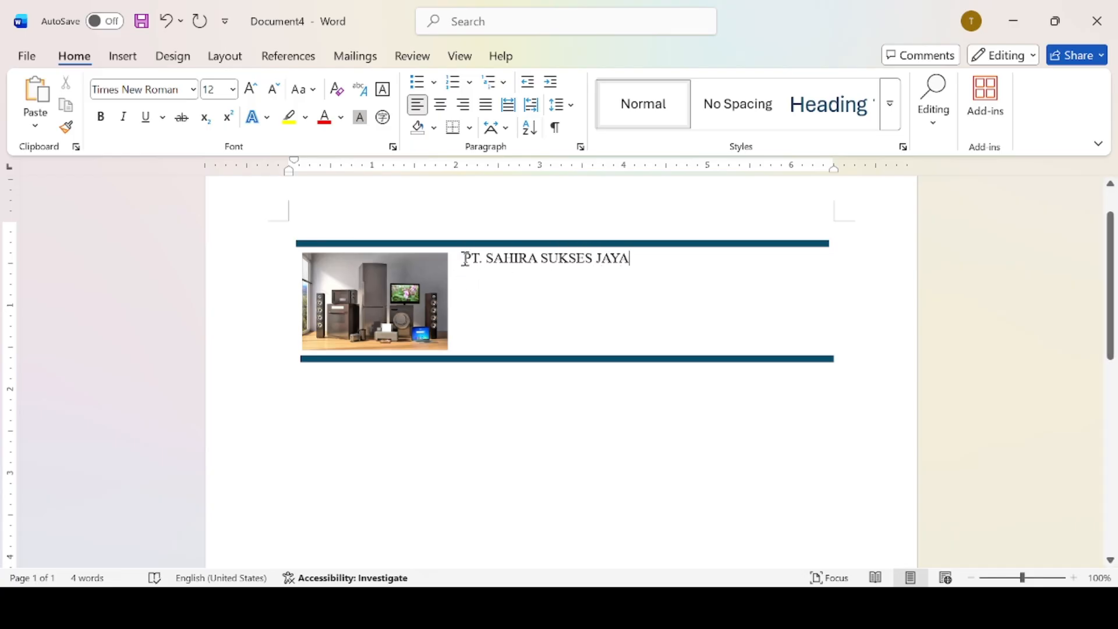
Make the company name centred, bold, Algerian 16 pt, then start a new line below it.
{"action": "left_click_drag", "start_coordinate": [465, 261], "coordinate": [632, 263]}
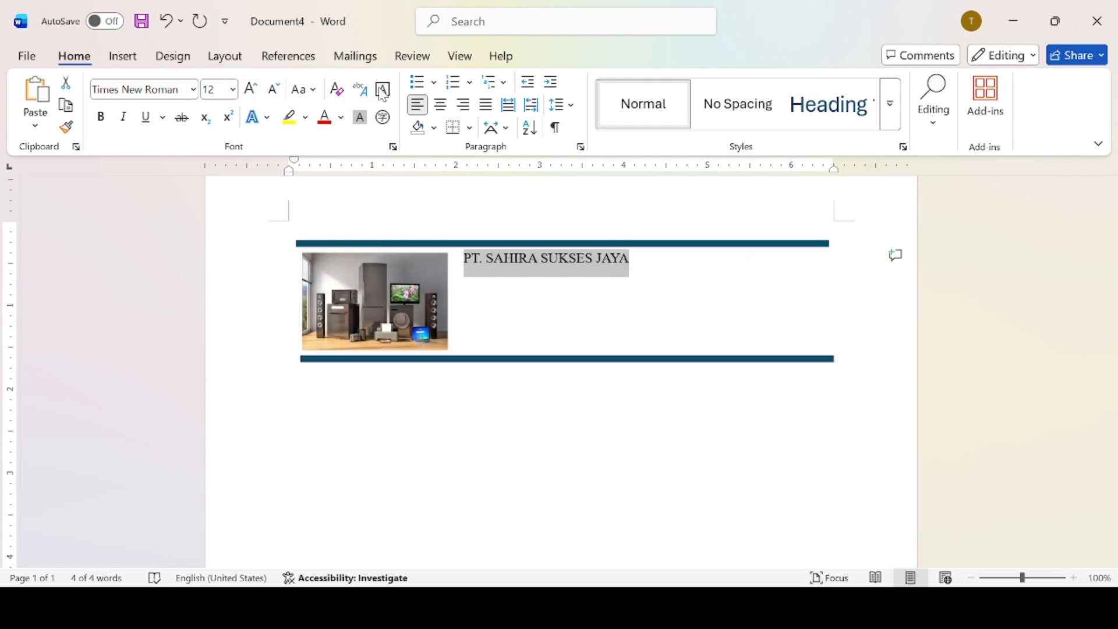
{"action": "left_click", "coordinate": [439, 105]}
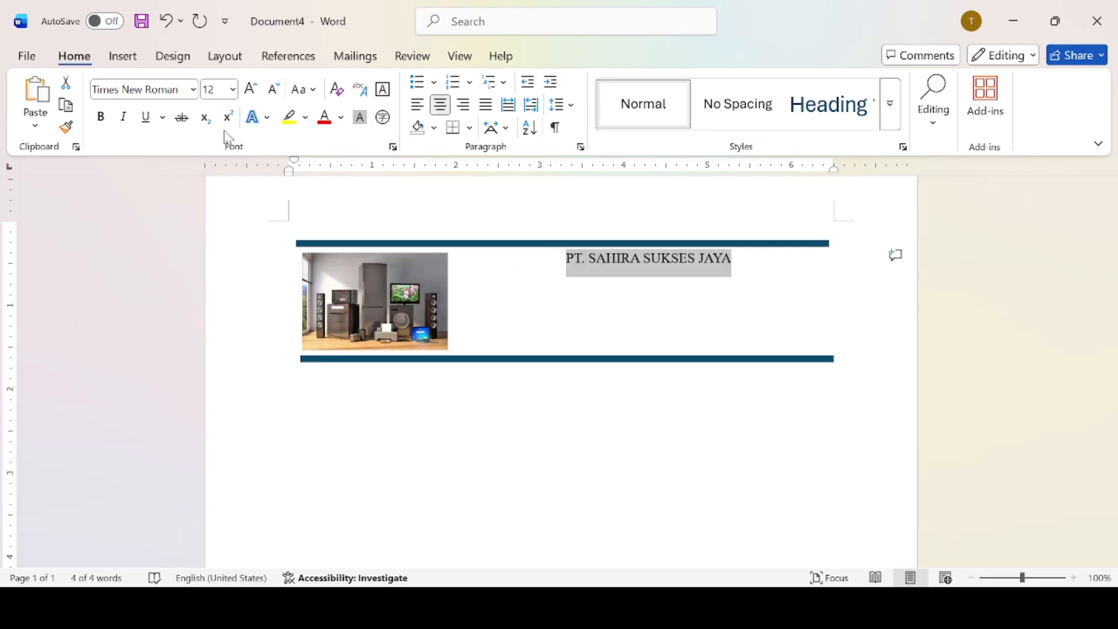
{"action": "left_click", "coordinate": [104, 122]}
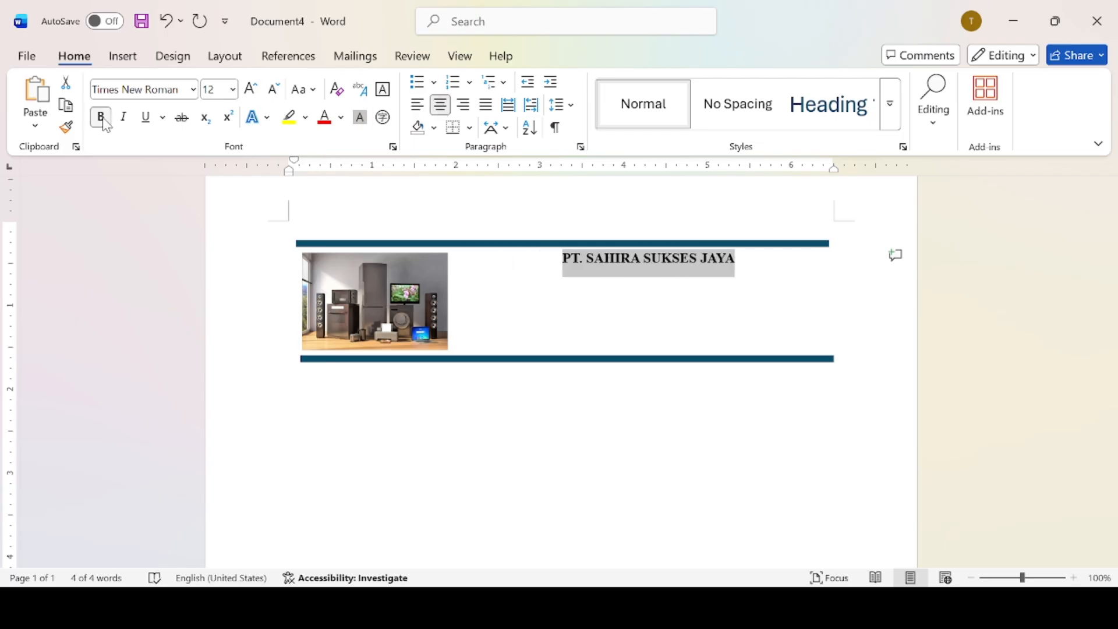
{"action": "left_click", "coordinate": [193, 90]}
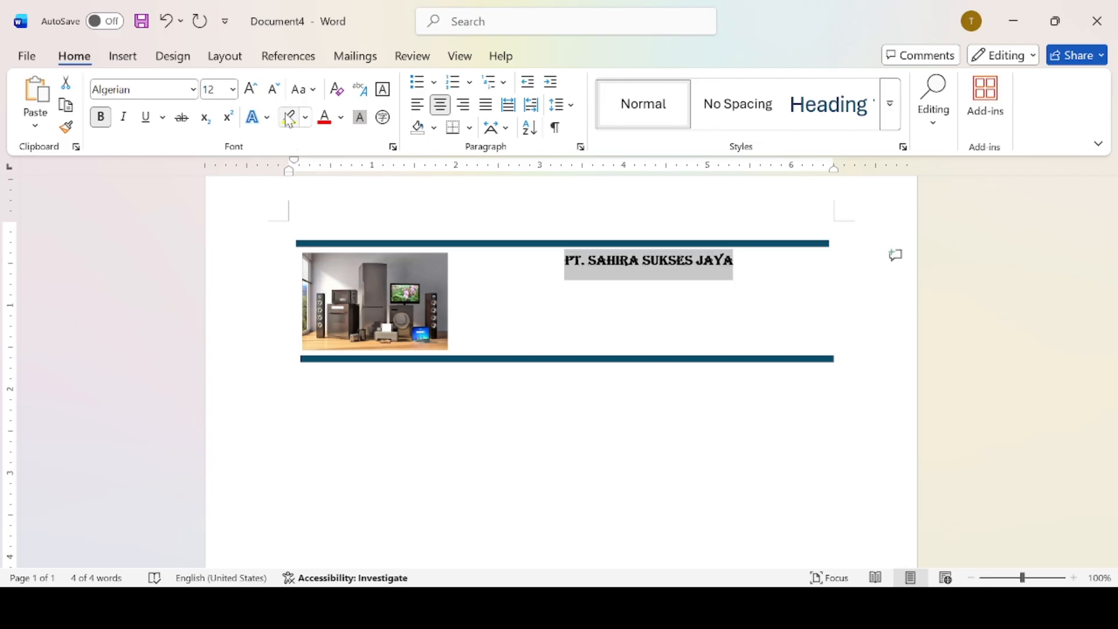
{"action": "left_click", "coordinate": [252, 91]}
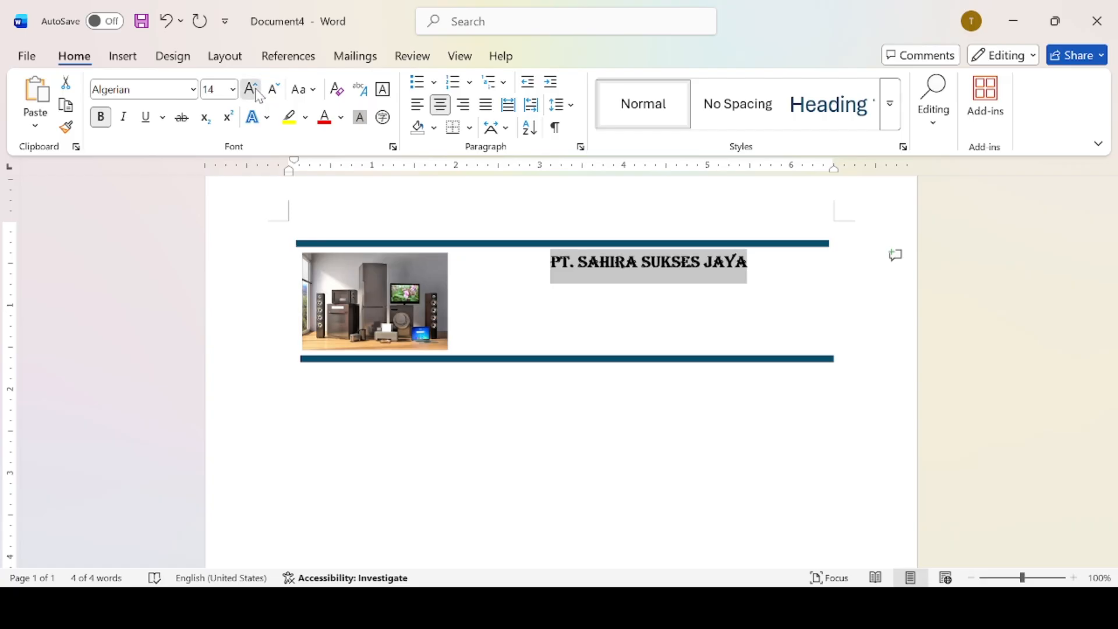
{"action": "left_click", "coordinate": [252, 90]}
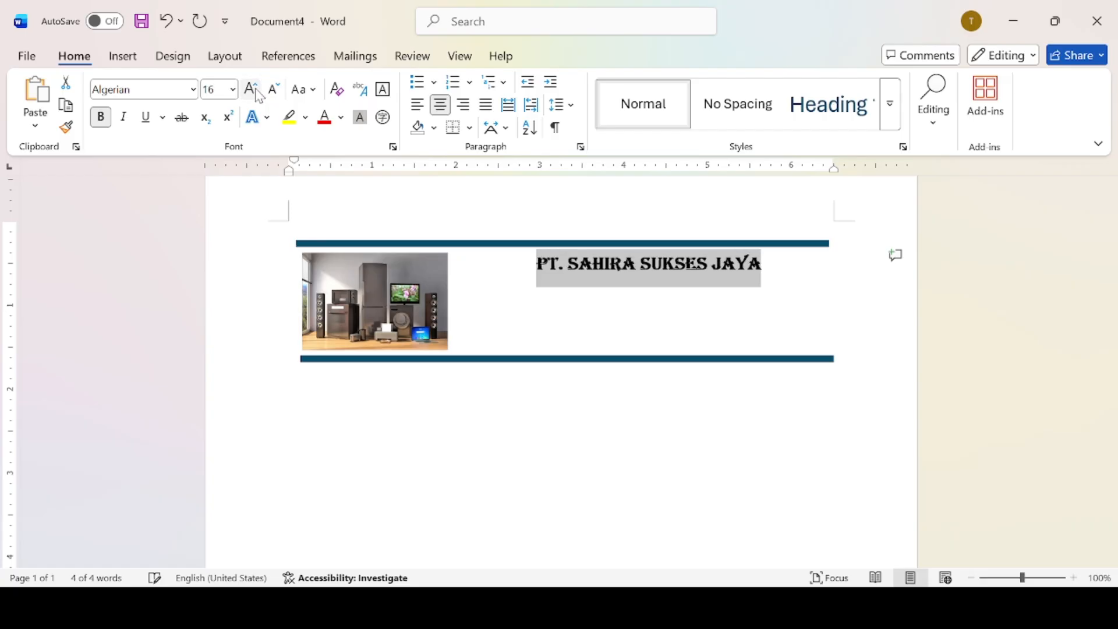
{"action": "left_click", "coordinate": [545, 299]}
{"action": "key", "text": "Return"}
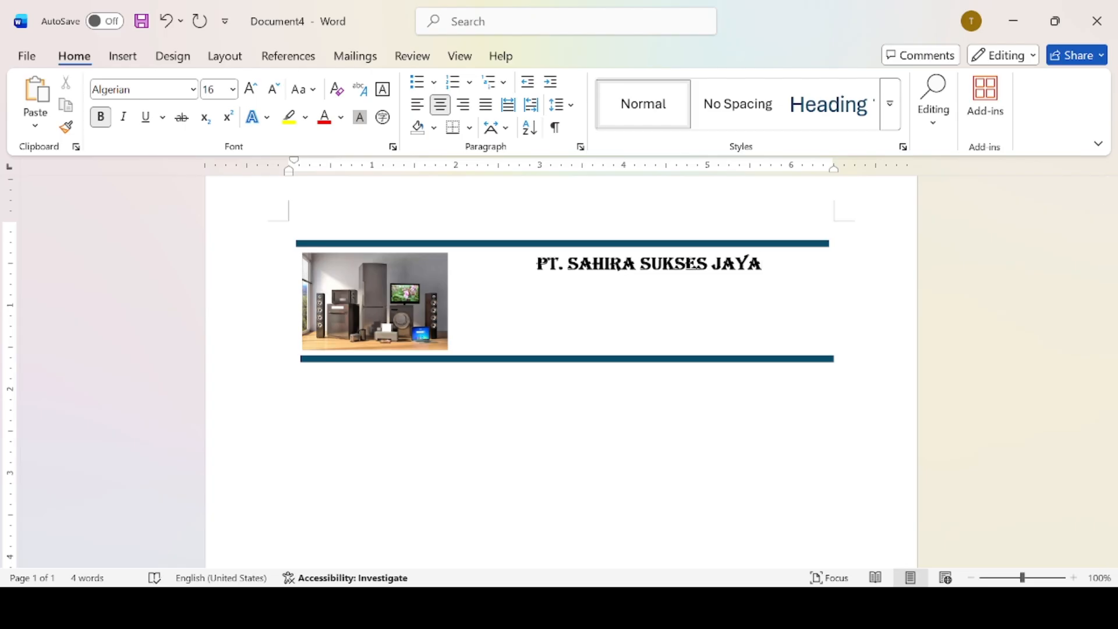
Switch the new line under the company name back to Times New Roman.
{"action": "type", "text": "J"}
{"action": "key", "text": "BackSpace"}
{"action": "left_click", "coordinate": [188, 91]}
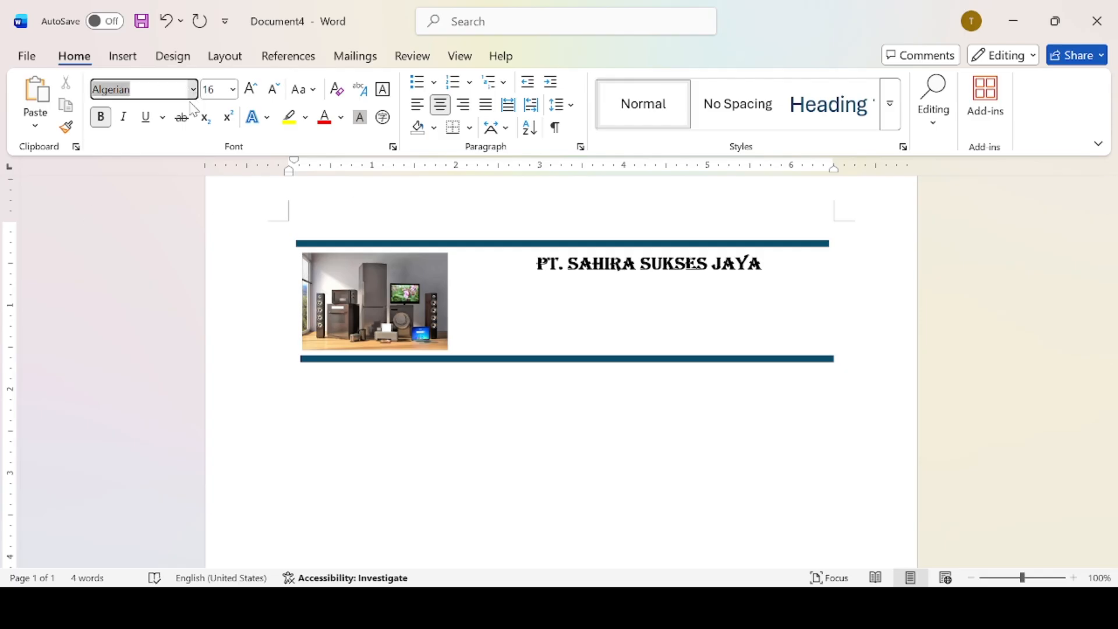
{"action": "left_click", "coordinate": [204, 331]}
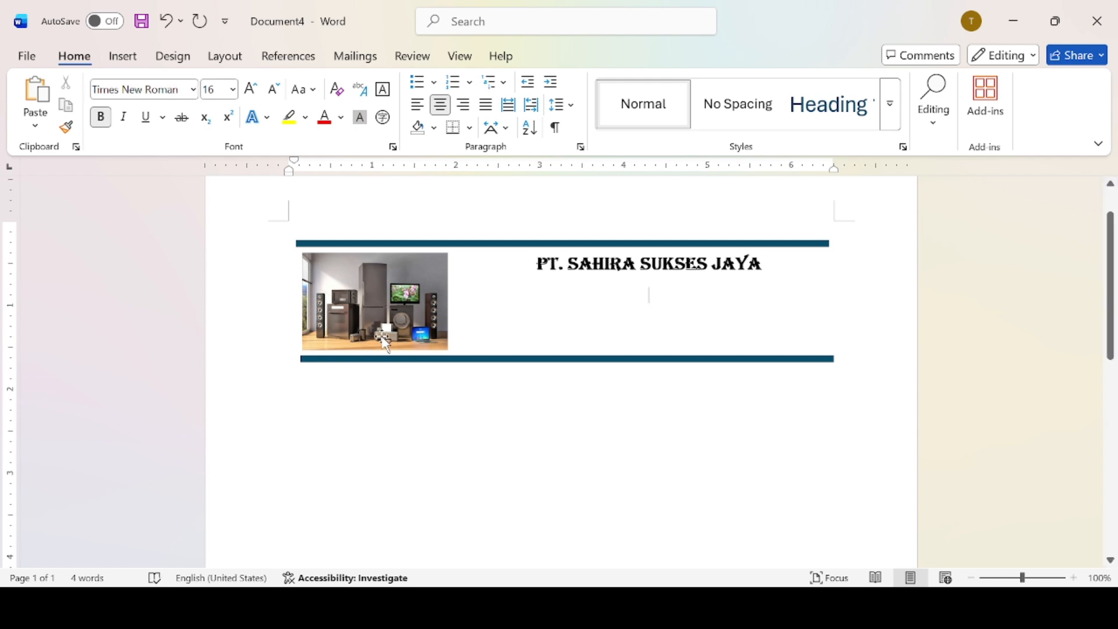
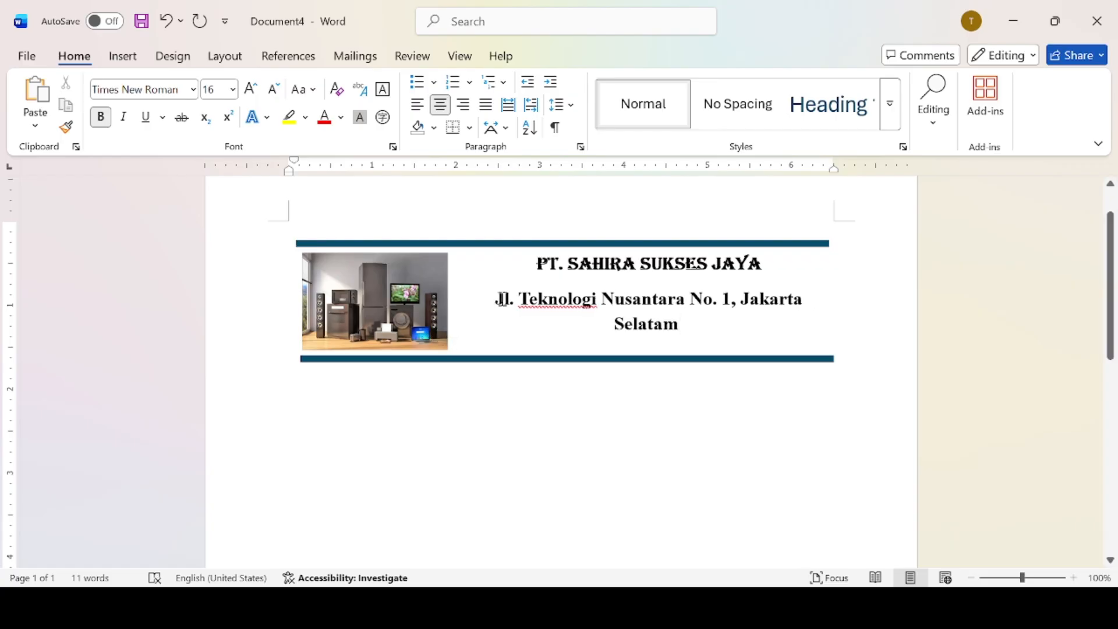
Make the address line regular 12 pt and correct the misspelled last word of the address.
{"action": "left_click_drag", "start_coordinate": [500, 299], "coordinate": [684, 326]}
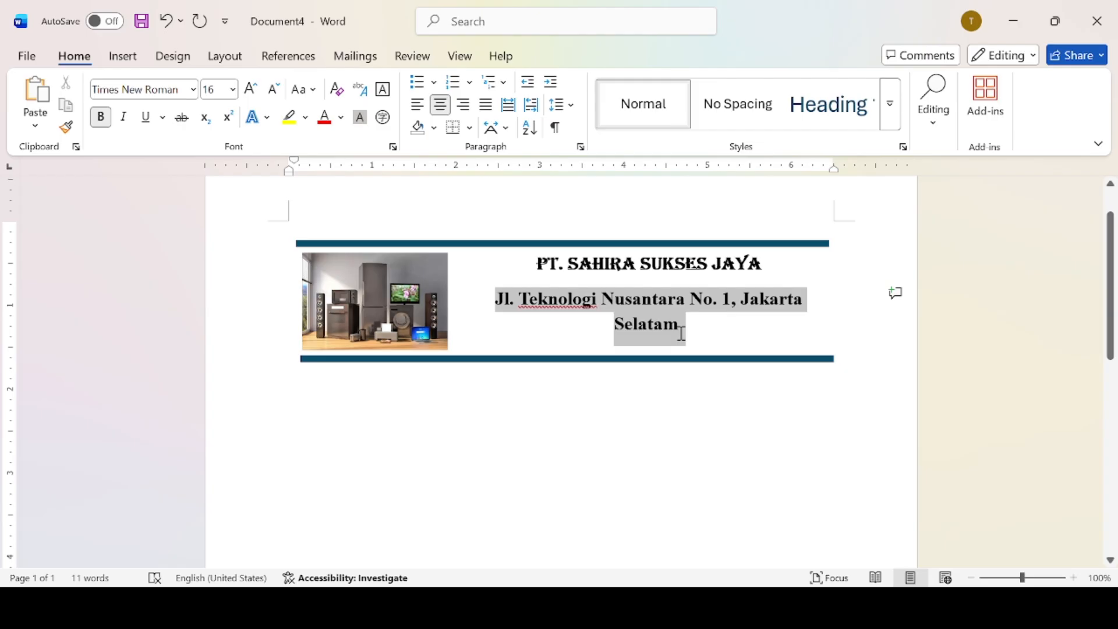
{"action": "left_click", "coordinate": [273, 90]}
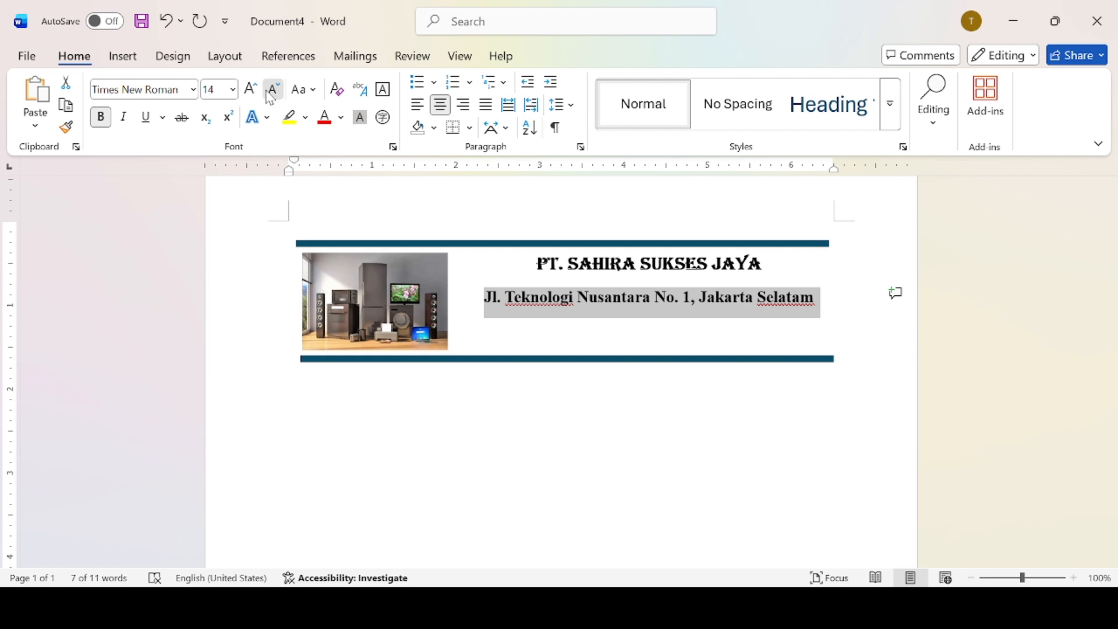
{"action": "left_click", "coordinate": [272, 90]}
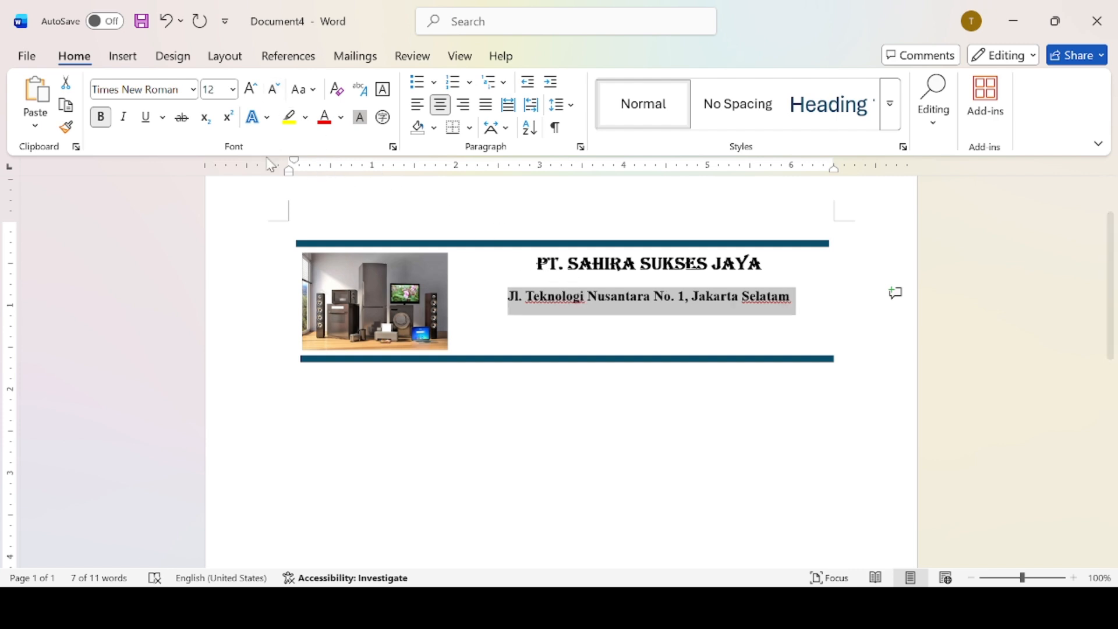
{"action": "left_click", "coordinate": [101, 117]}
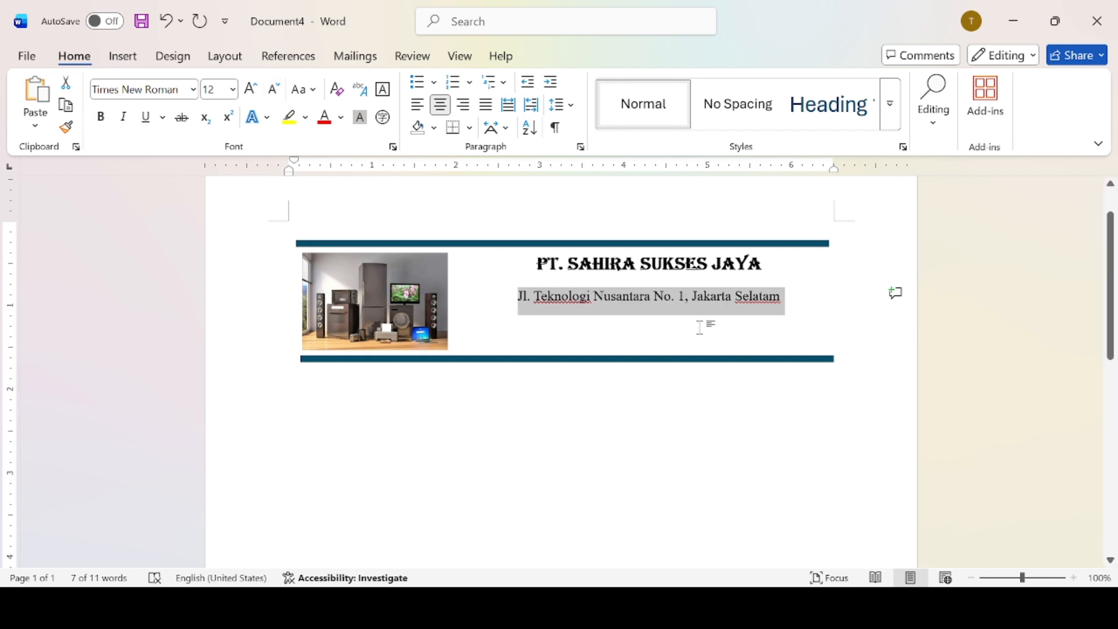
{"action": "left_click", "coordinate": [788, 302]}
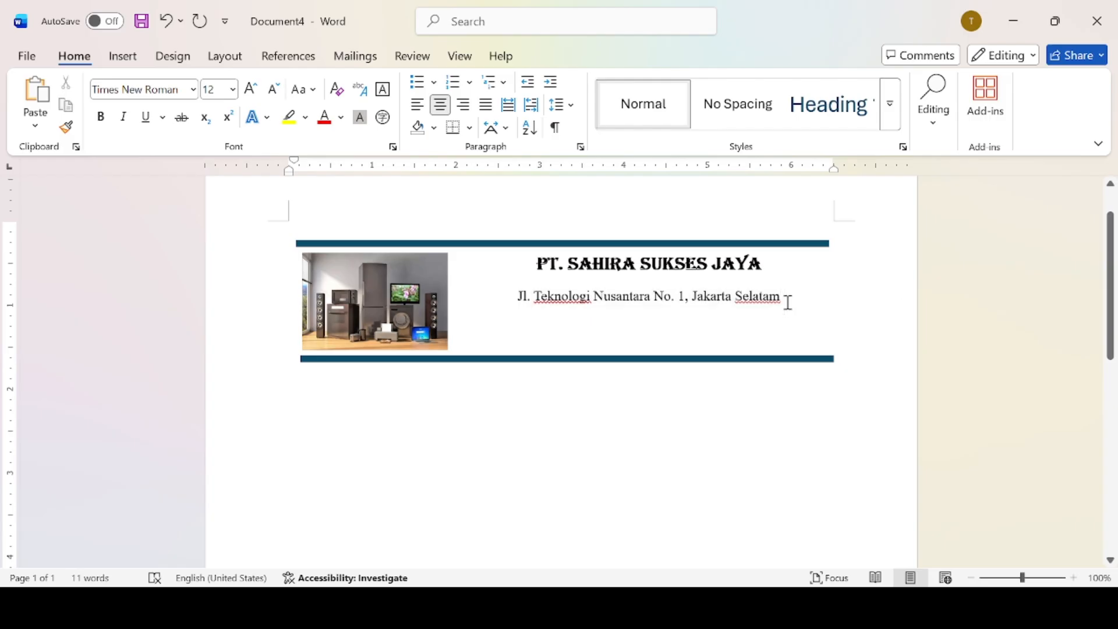
{"action": "key", "text": "BackSpace"}
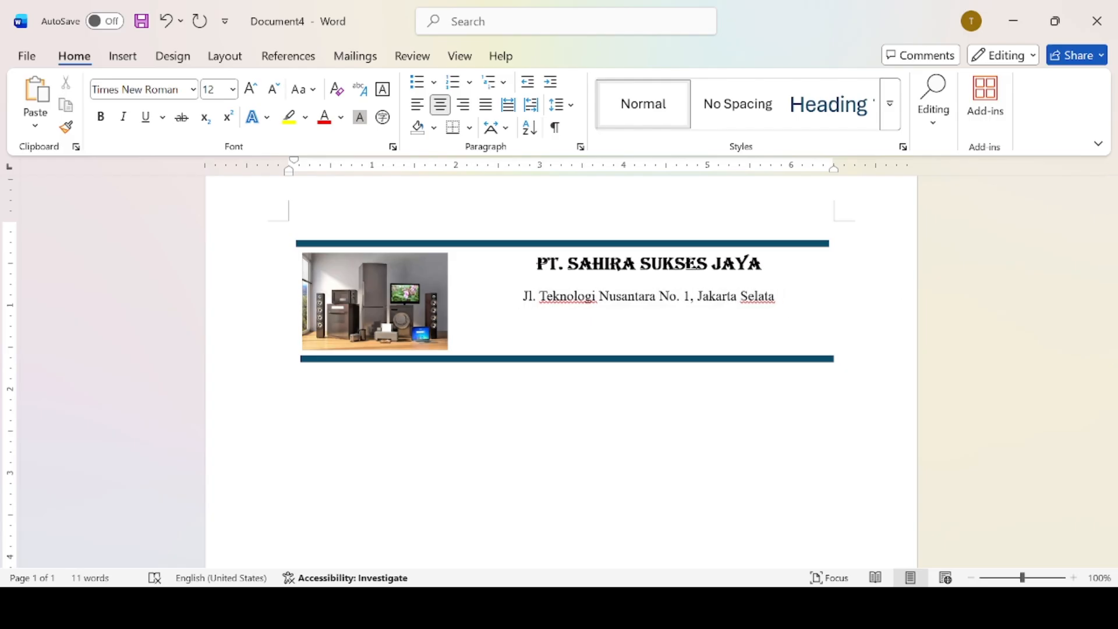
{"action": "type", "text": "n"}
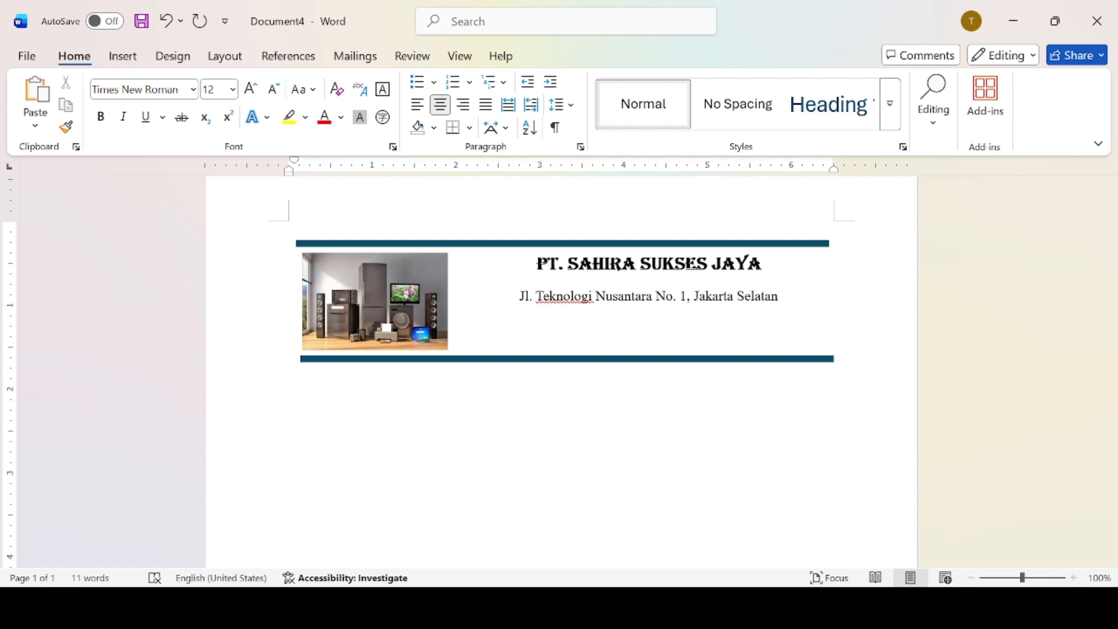
Type the tagline 'Tekhnologi Terbaik Harga Bersahabat' on the centred line under the address.
{"action": "type", "text": "T"}
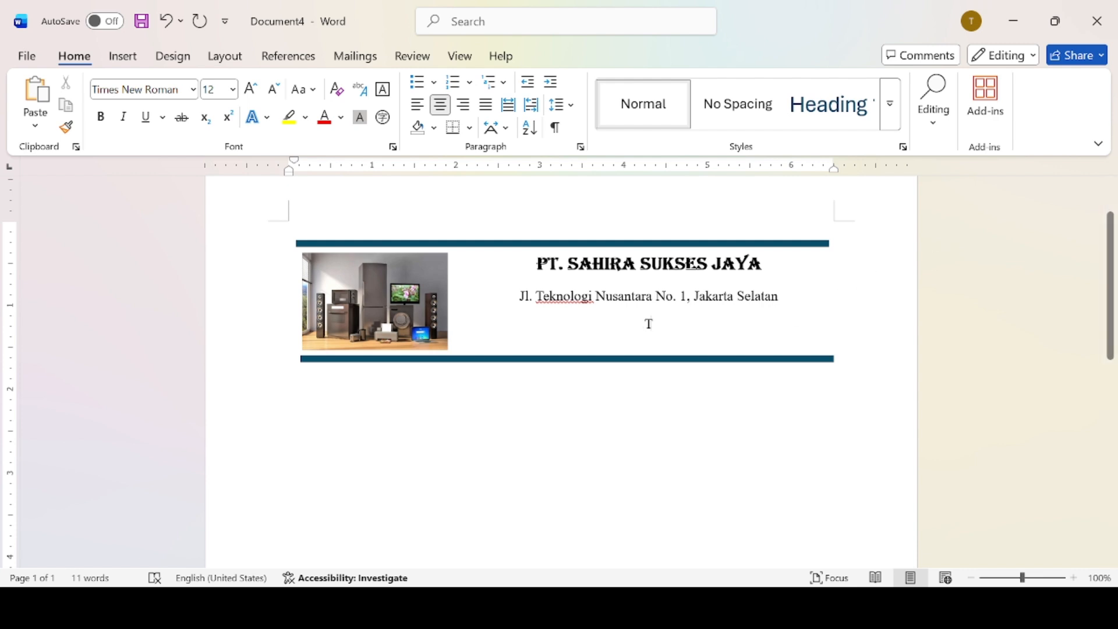
{"action": "type", "text": "e"}
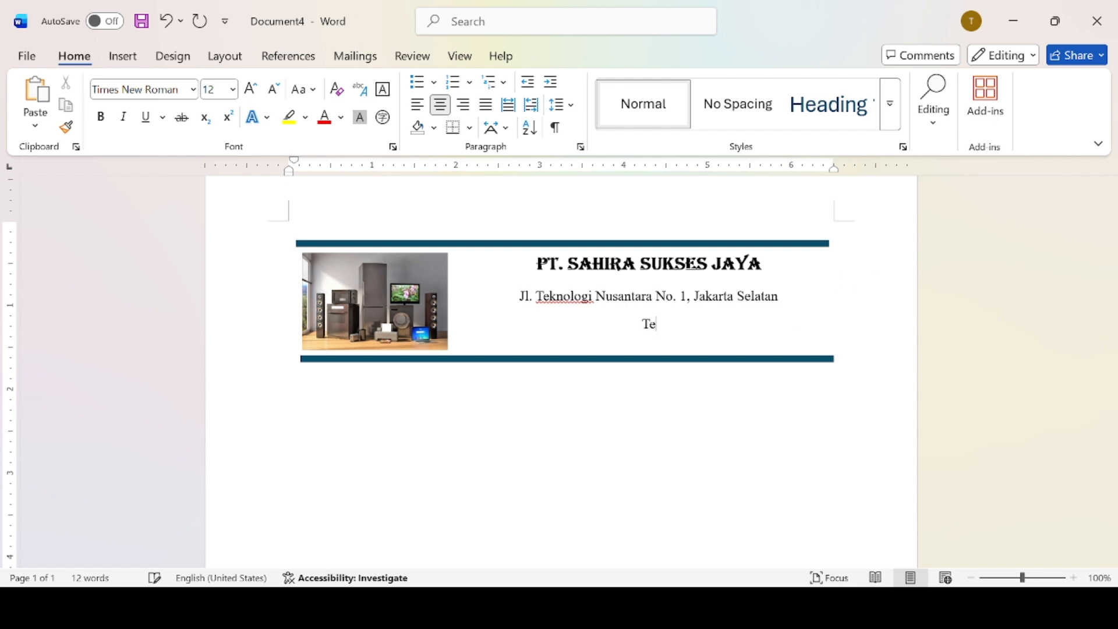
{"action": "type", "text": "khnologi"}
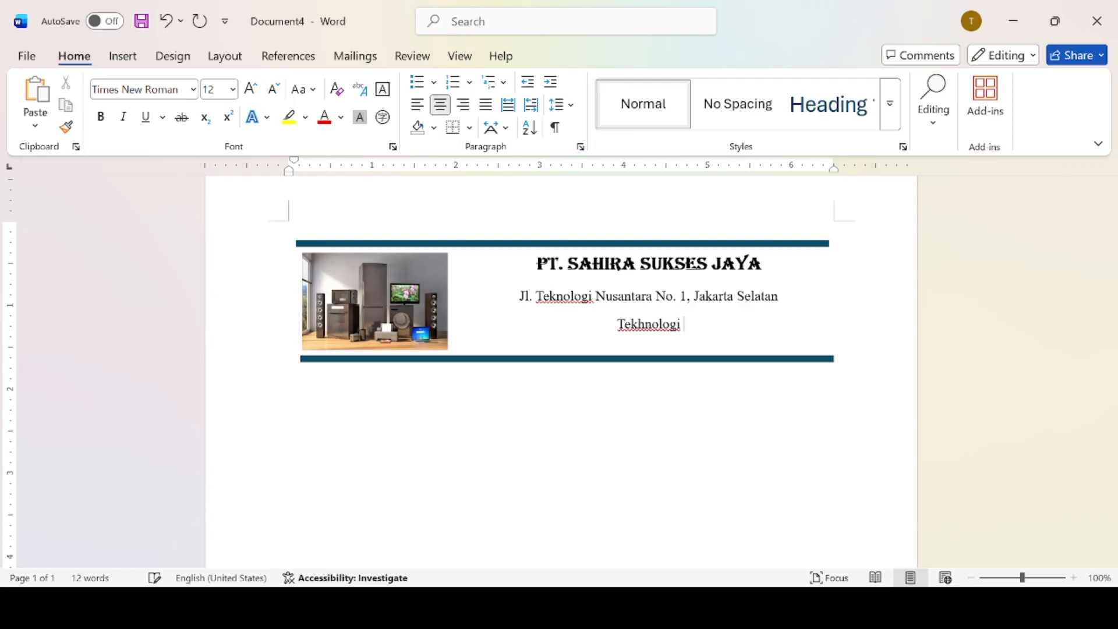
{"action": "type", "text": " TEr"}
{"action": "key", "text": "BackSpace"}
{"action": "key", "text": "BackSpace"}
{"action": "type", "text": "e"}
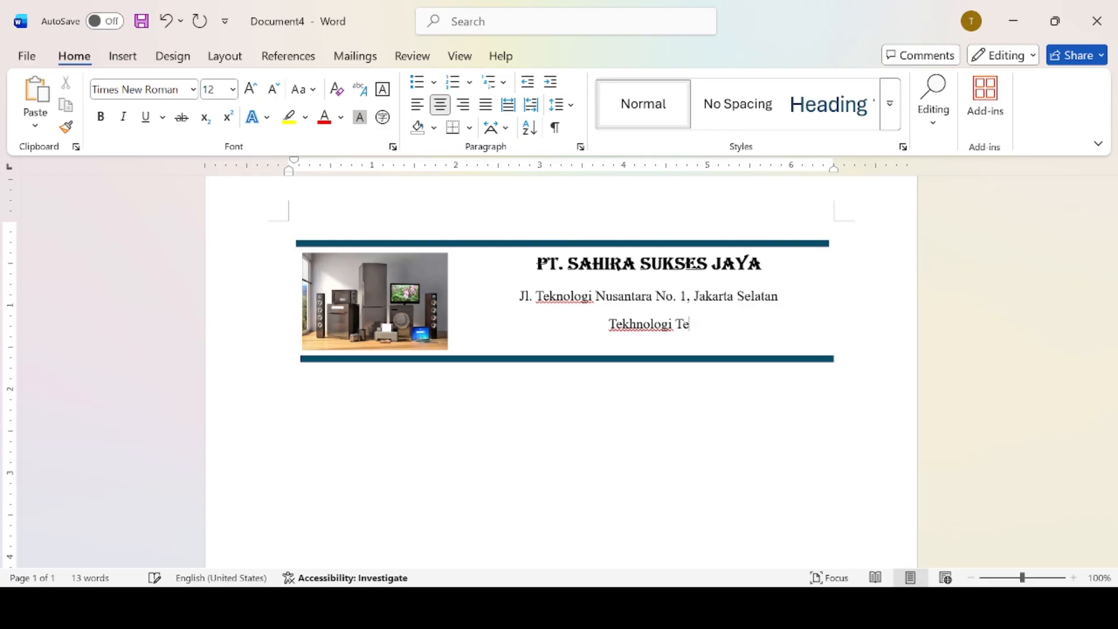
{"action": "type", "text": "rbaik Hz"}
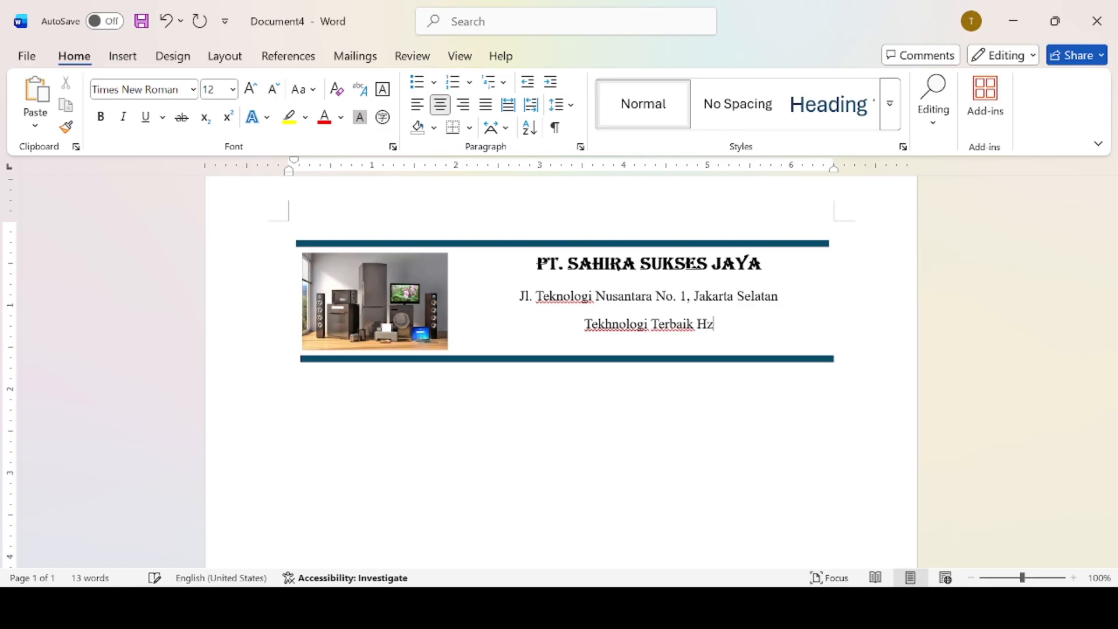
{"action": "key", "text": "BackSpace"}
{"action": "type", "text": "ar"}
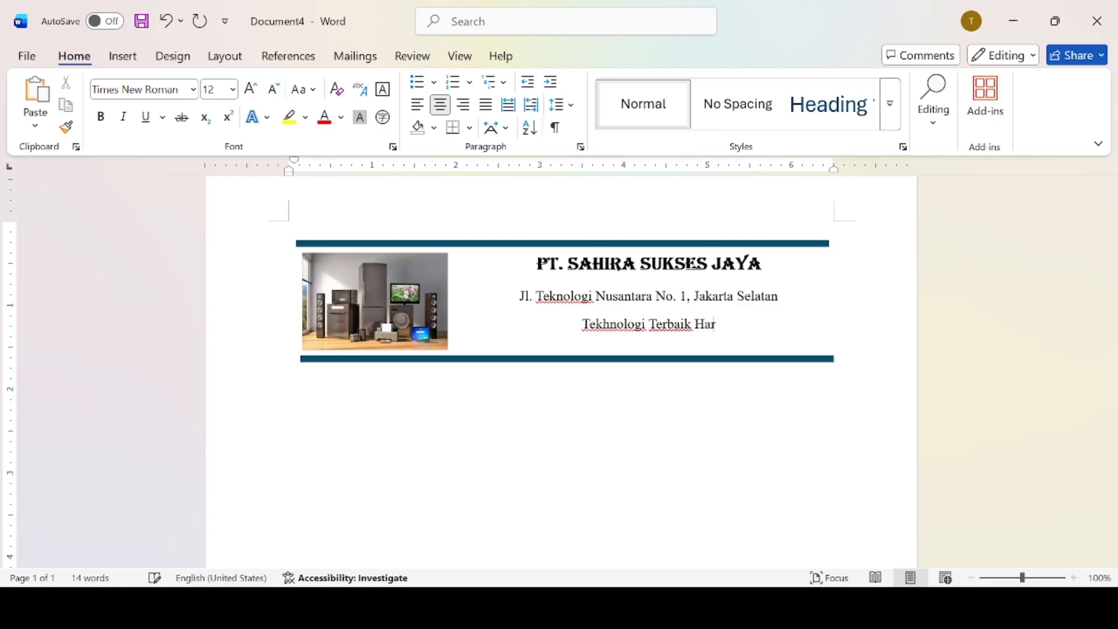
{"action": "type", "text": "ga Ber"}
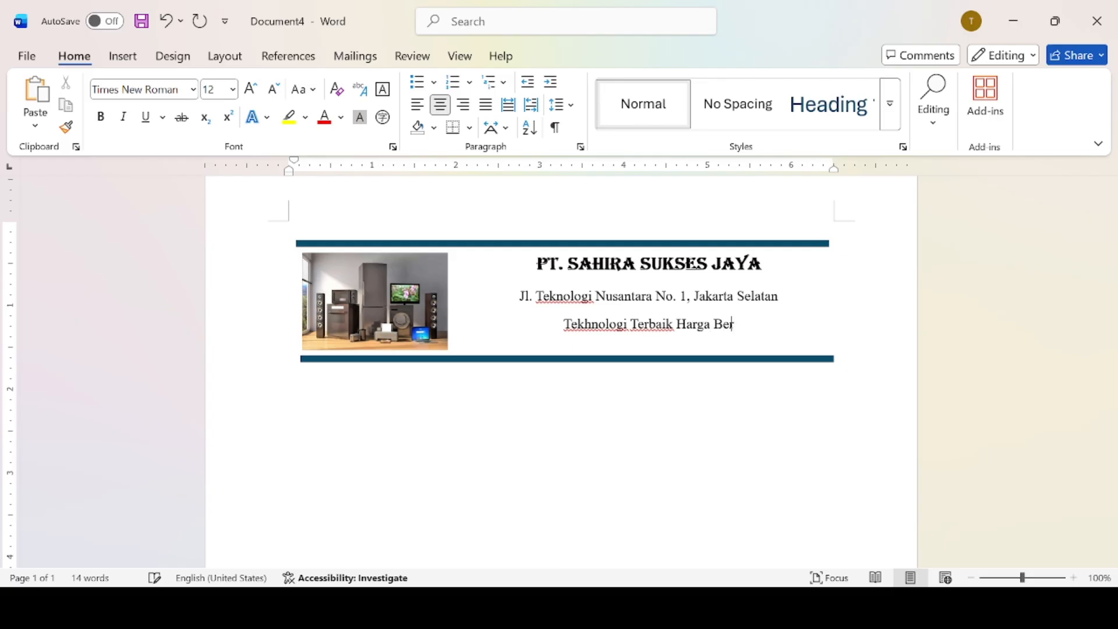
{"action": "type", "text": "sahabat"}
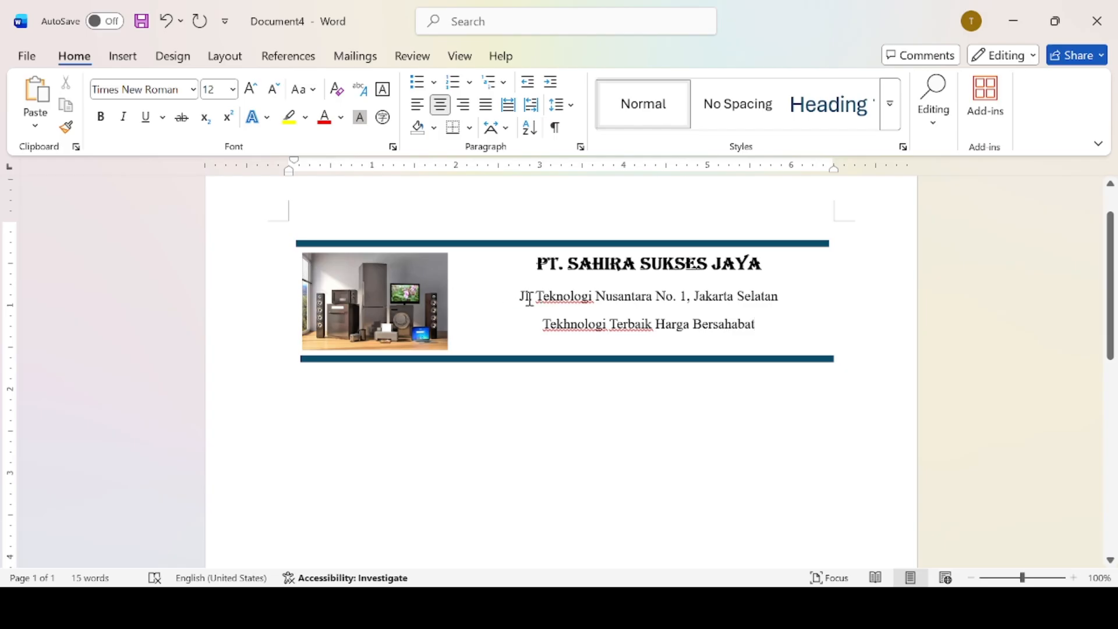
Underline the company name PT. SAHIRA SUKSES JAYA.
{"action": "left_click_drag", "start_coordinate": [520, 299], "coordinate": [738, 326]}
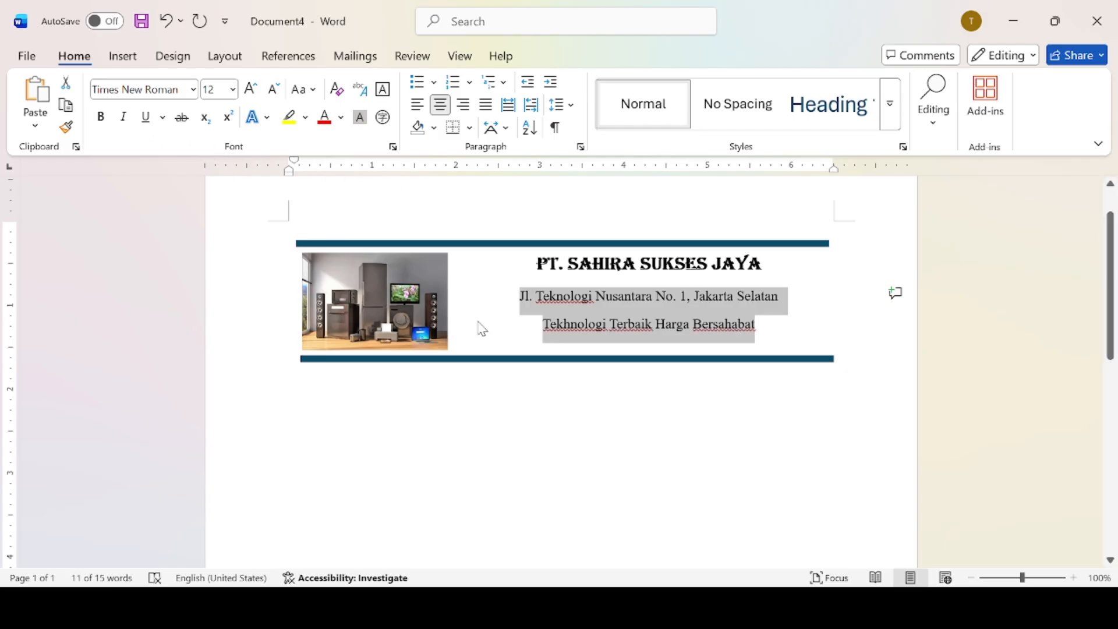
{"action": "left_click", "coordinate": [522, 293]}
{"action": "left_click_drag", "start_coordinate": [531, 263], "coordinate": [737, 265]}
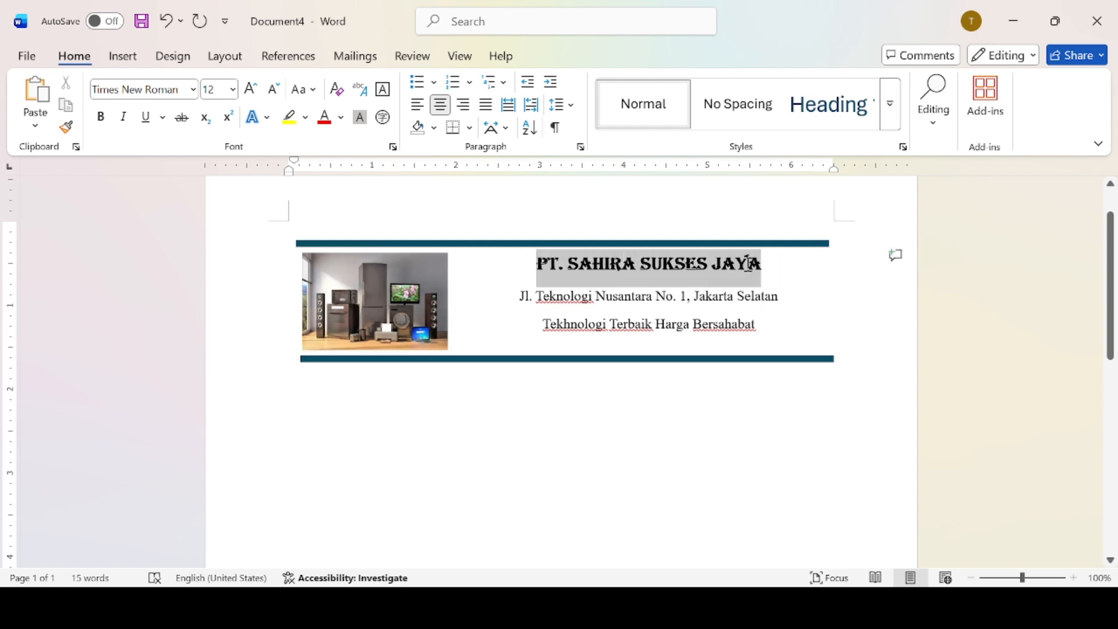
{"action": "left_click", "coordinate": [149, 122]}
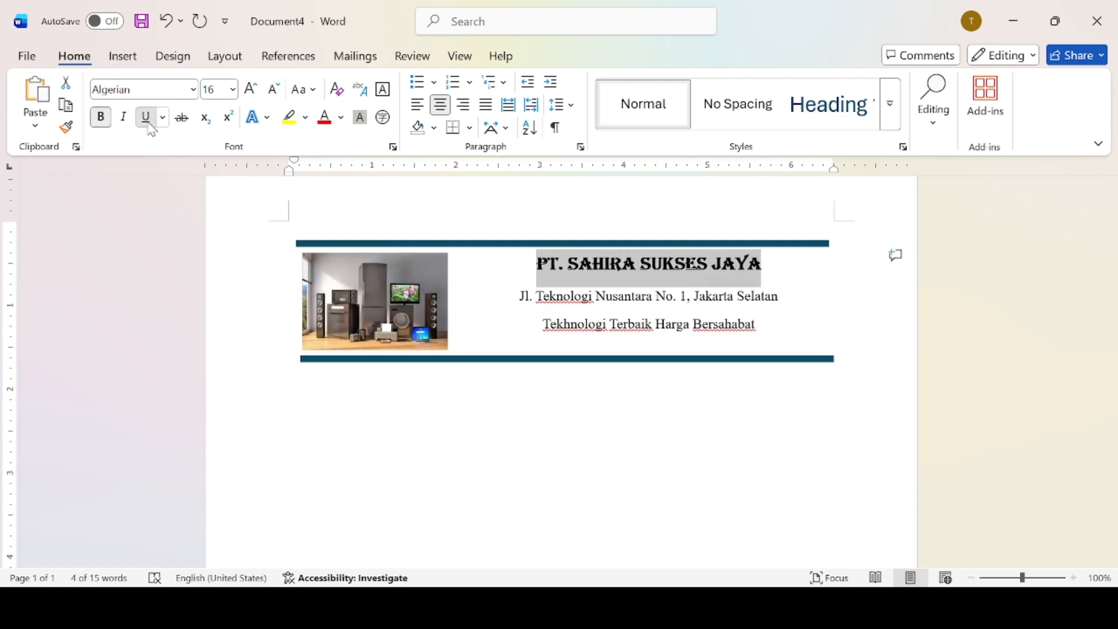
{"action": "left_click", "coordinate": [425, 421]}
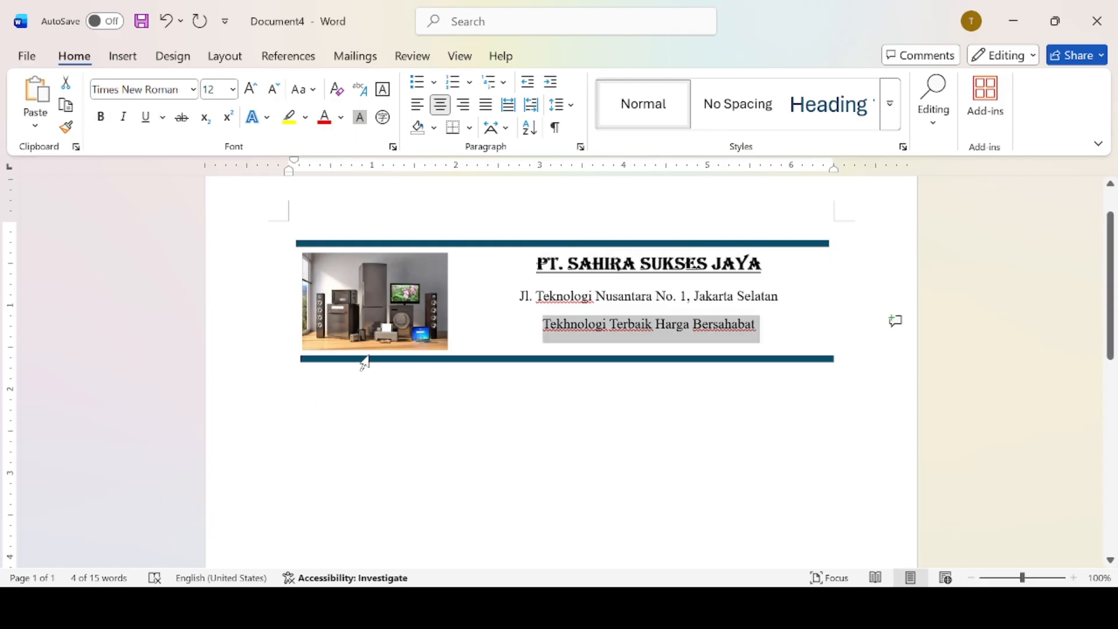
{"action": "left_click", "coordinate": [354, 324]}
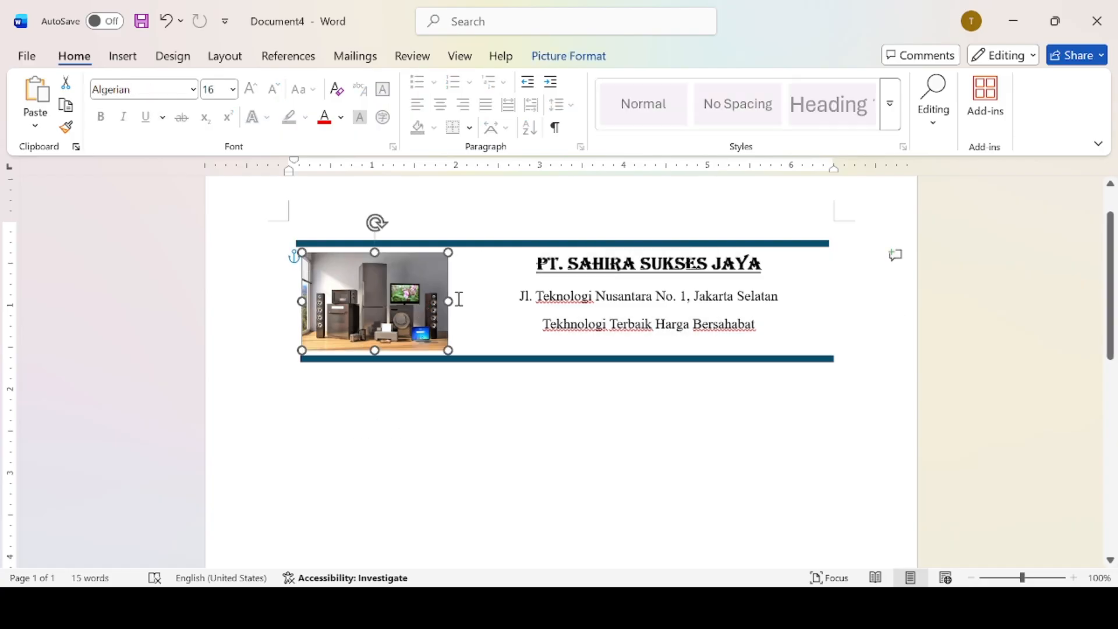
Stretch the photo across the full letterhead width behind the header text.
{"action": "mouse_move", "coordinate": [448, 301]}
{"action": "left_mouse_down"}
{"action": "mouse_move", "coordinate": [544, 302]}
{"action": "mouse_move", "coordinate": [448, 300]}
{"action": "left_mouse_up"}
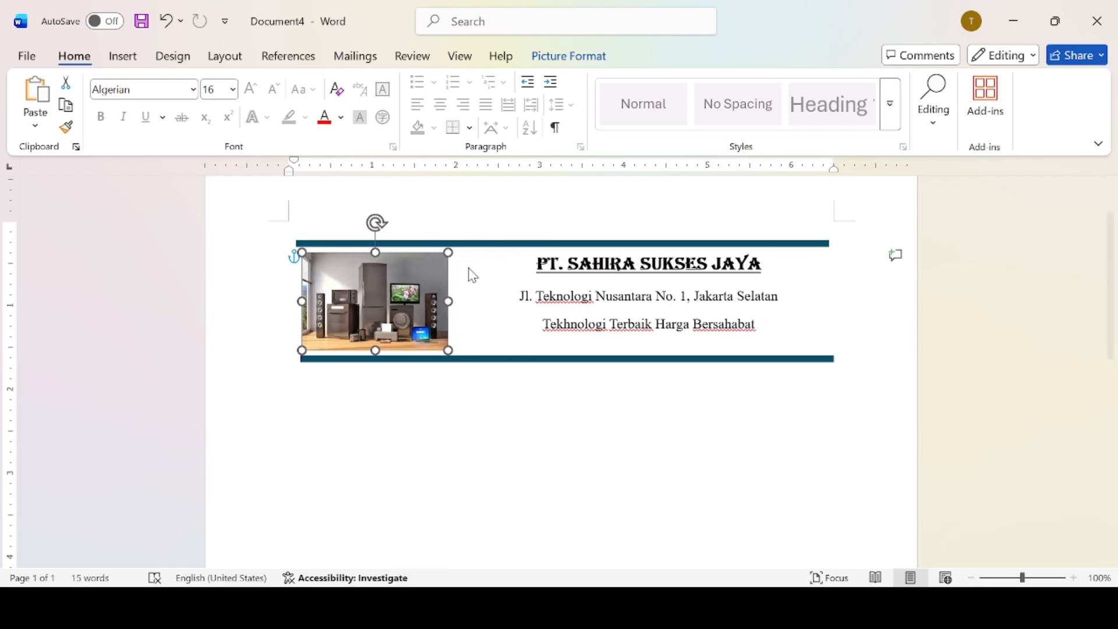
{"action": "key", "text": "ctrl+z"}
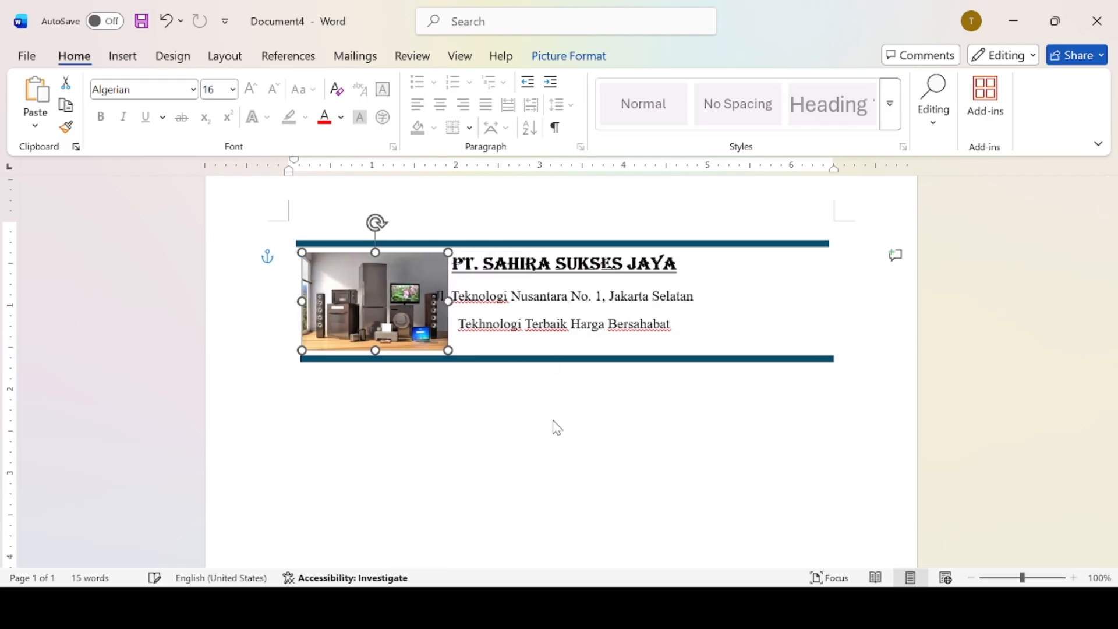
{"action": "left_click_drag", "start_coordinate": [449, 302], "coordinate": [823, 283]}
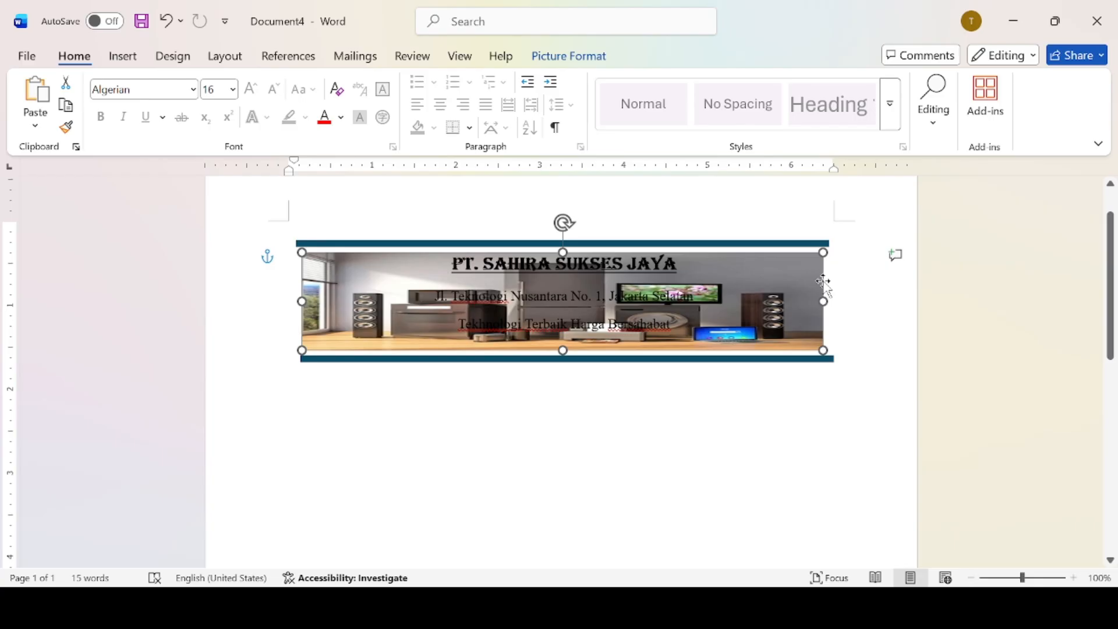
Fade the photo using a Picture Format transparency preset.
{"action": "left_click", "coordinate": [558, 58]}
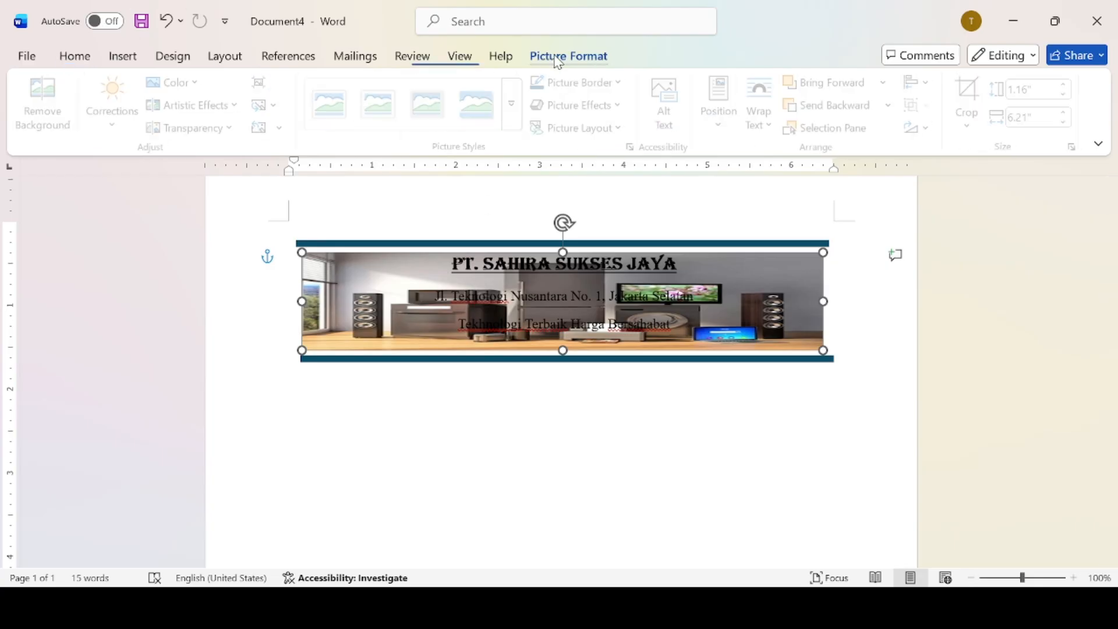
{"action": "left_click", "coordinate": [111, 128]}
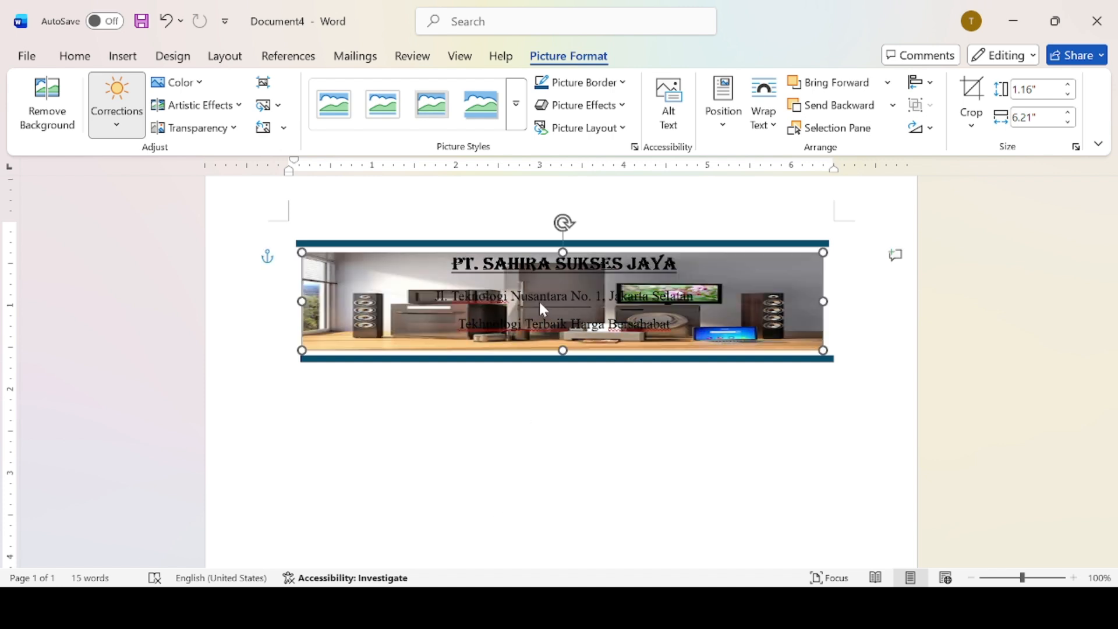
{"action": "left_click", "coordinate": [177, 287]}
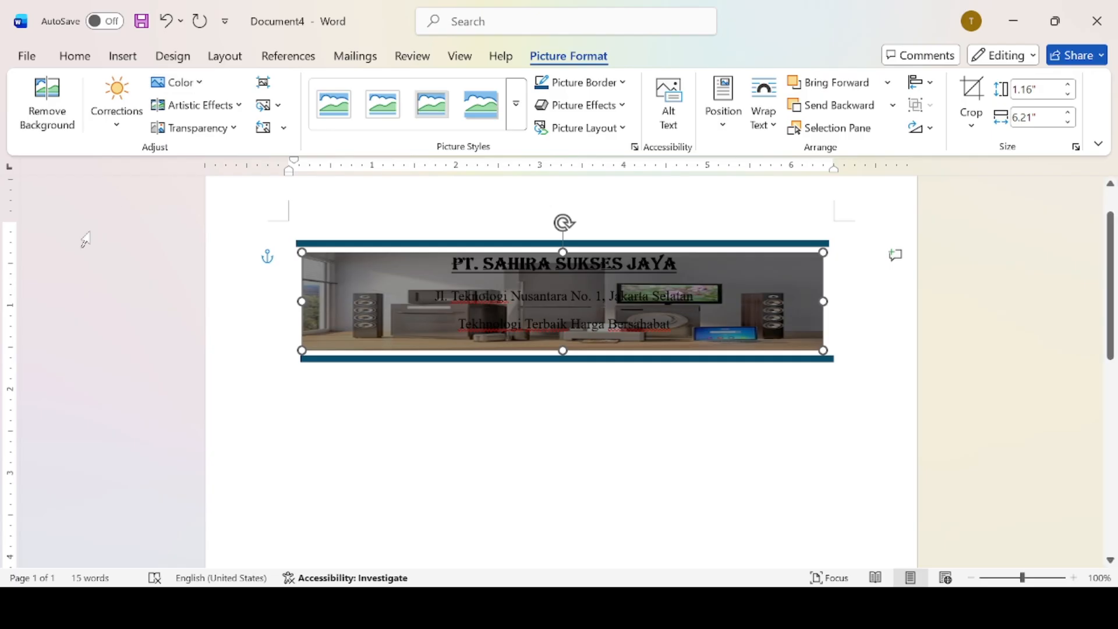
{"action": "left_click", "coordinate": [243, 135]}
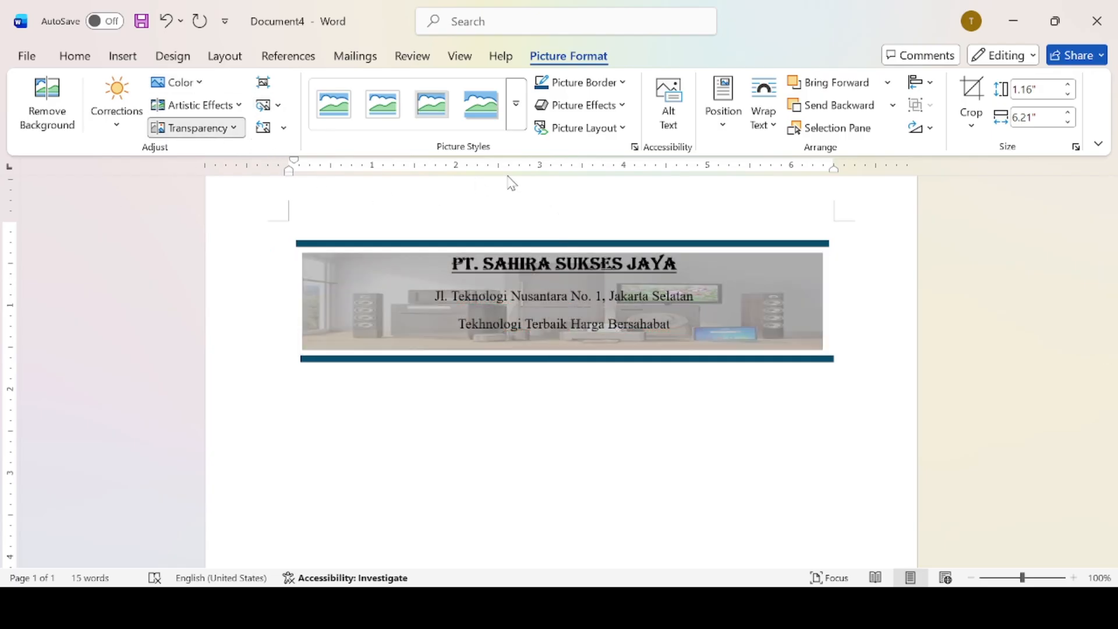
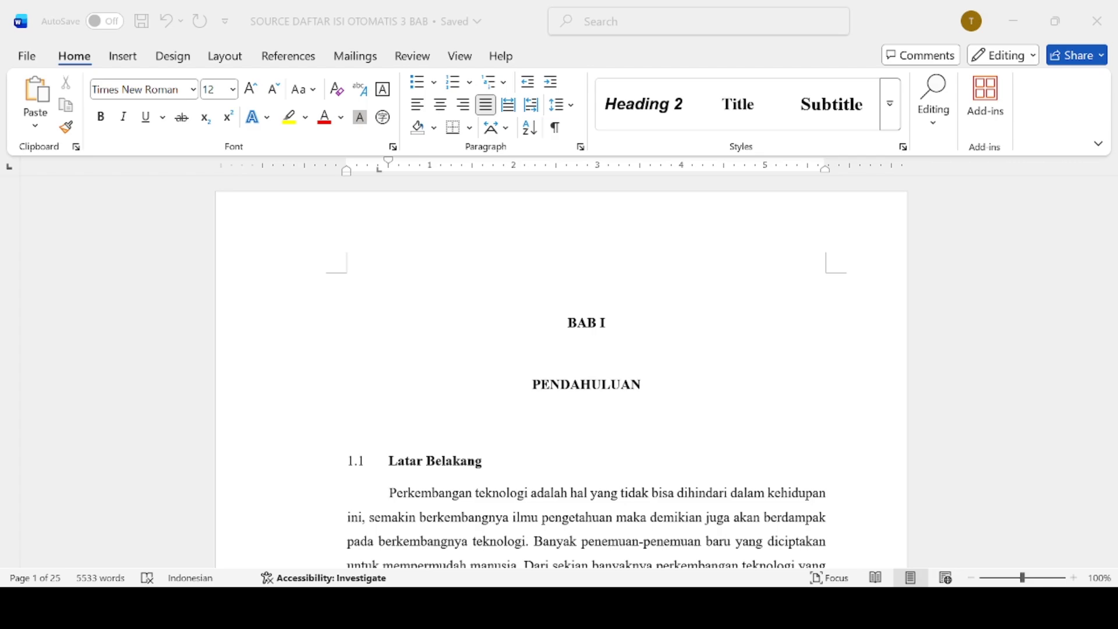
Select the two chapter title lines, BAB I and PENDAHULUAN.
{"action": "mouse_move", "coordinate": [1111, 192]}
{"action": "left_mouse_down"}
{"action": "mouse_move", "coordinate": [1111, 434]}
{"action": "mouse_move", "coordinate": [1111, 185]}
{"action": "left_mouse_up"}
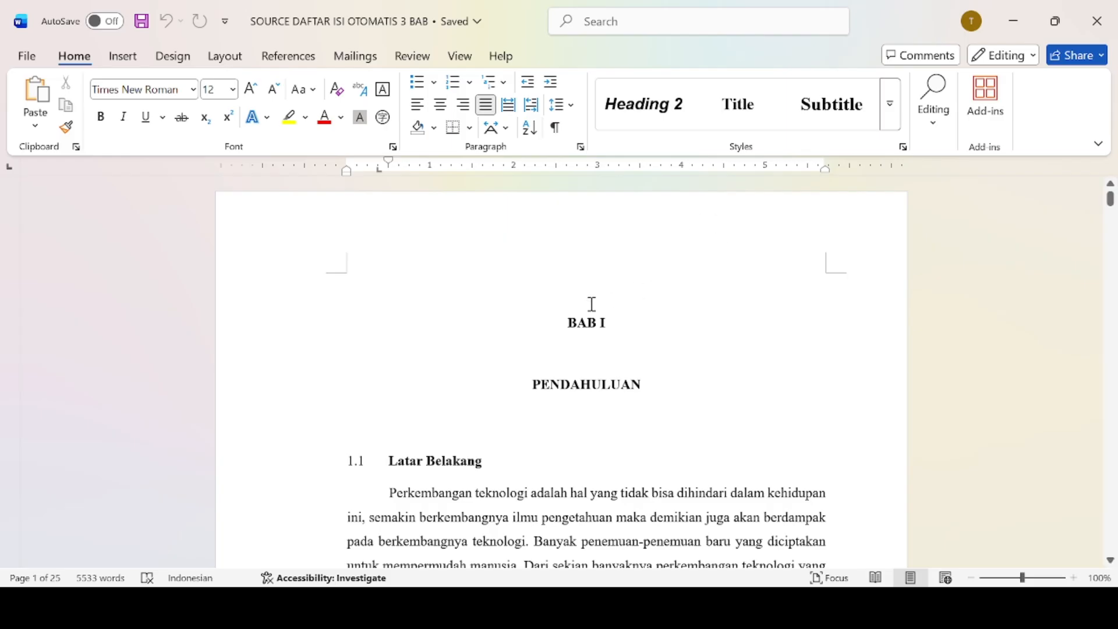
{"action": "left_click_drag", "start_coordinate": [571, 322], "coordinate": [641, 388]}
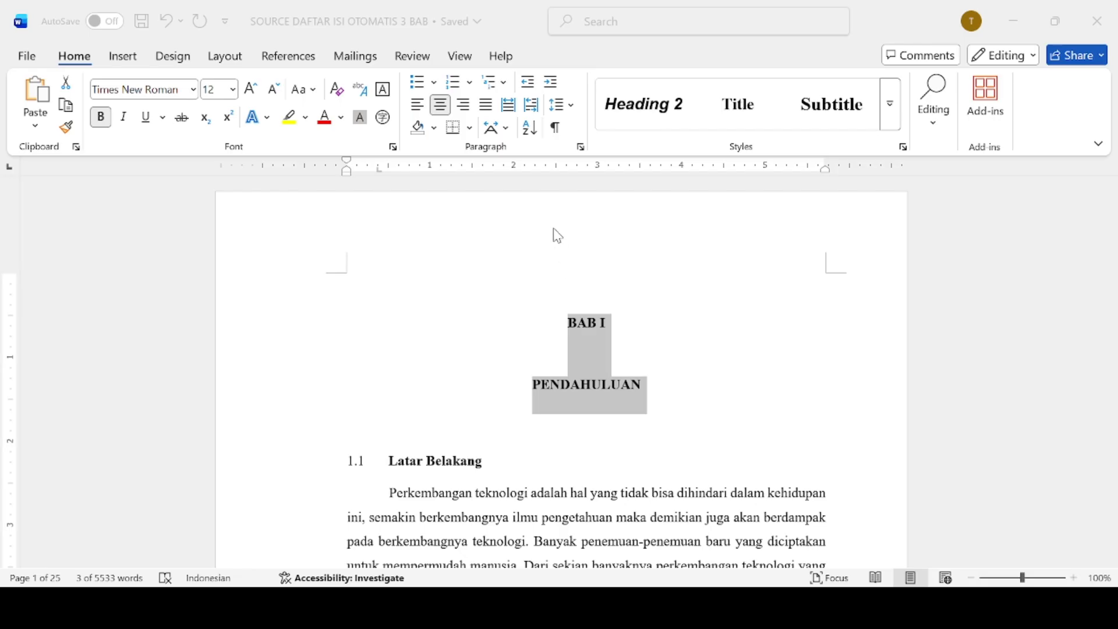
Apply the chapter heading style to BAB I PENDAHULUAN, then select the Latar Belakang subheading.
{"action": "left_click", "coordinate": [708, 523]}
{"action": "left_click", "coordinate": [396, 486]}
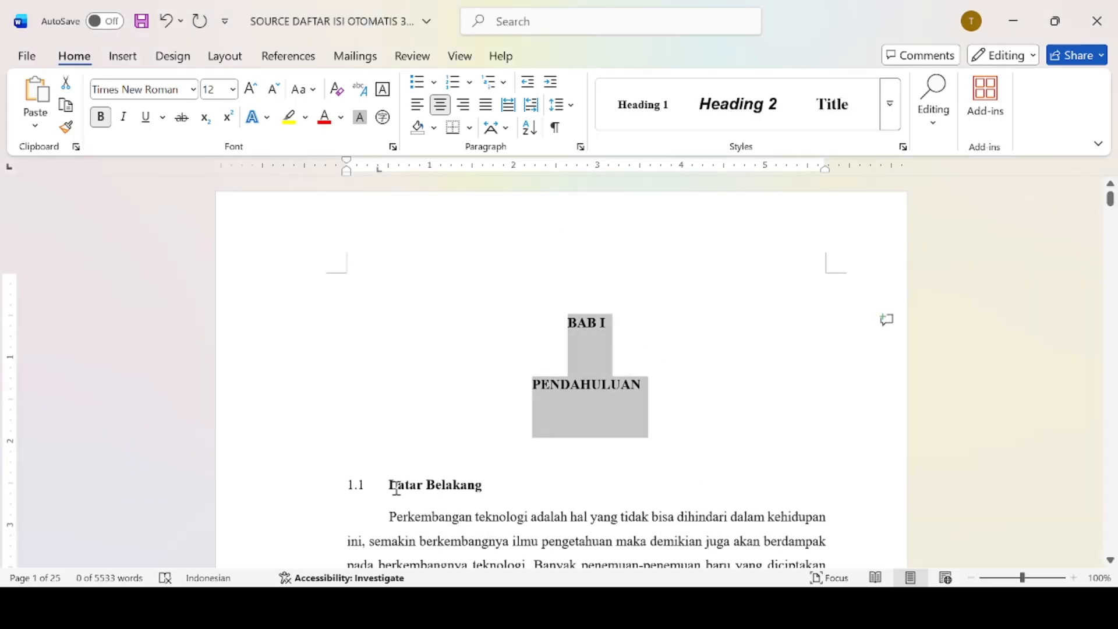
{"action": "left_click_drag", "start_coordinate": [393, 488], "coordinate": [488, 493]}
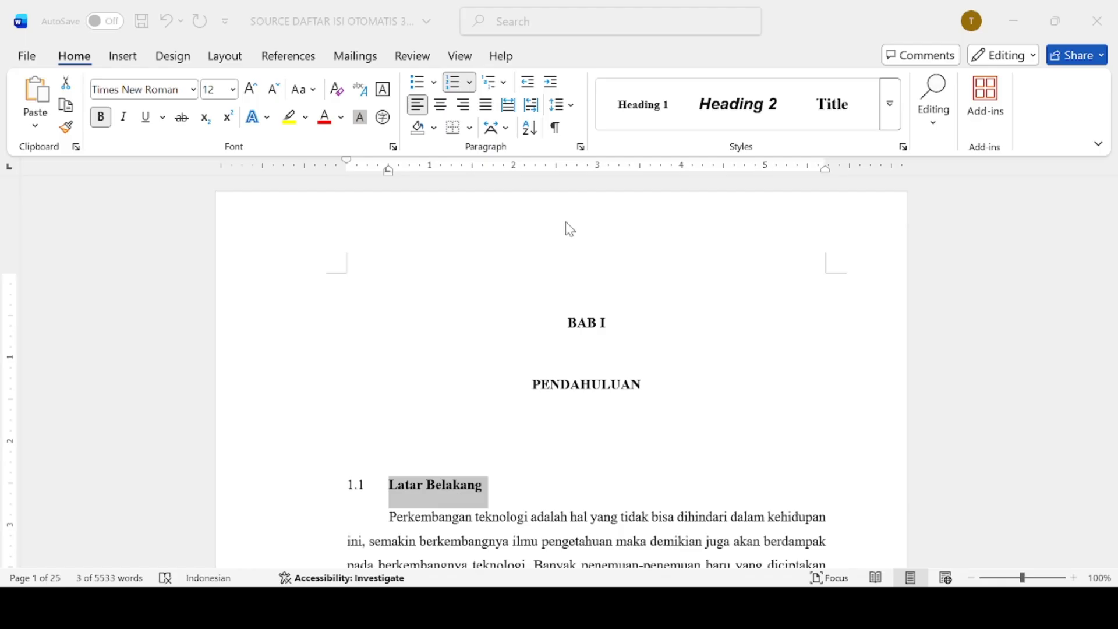
Apply the numbered subheading style to Latar Belakang, Perumusan Masalah and Batasan Masalah.
{"action": "left_click", "coordinate": [700, 528]}
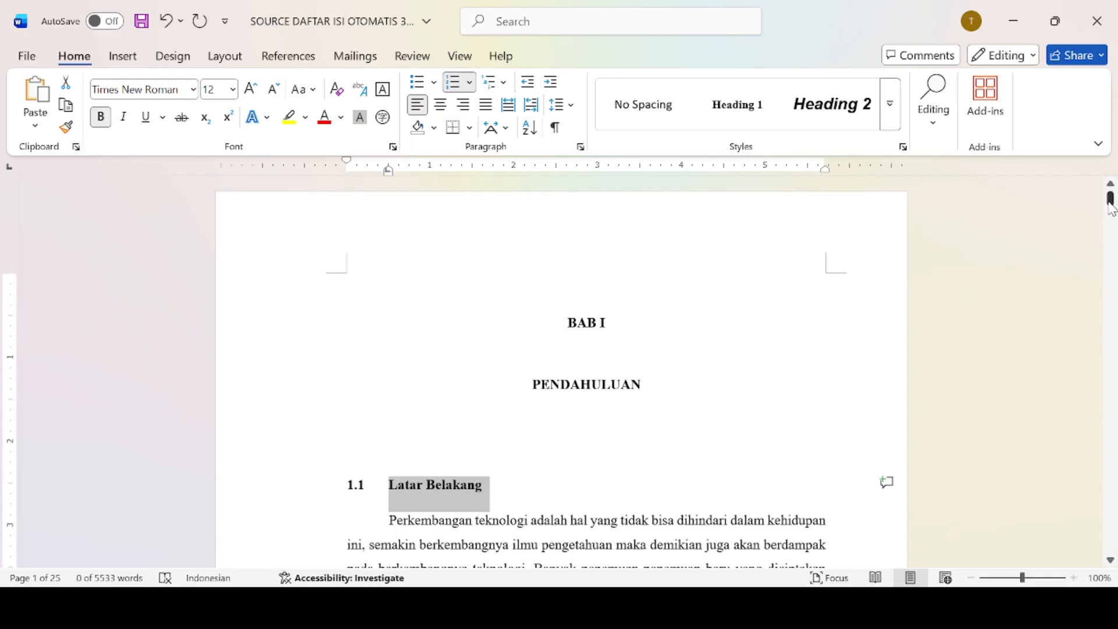
{"action": "left_click_drag", "start_coordinate": [1111, 204], "coordinate": [1112, 255]}
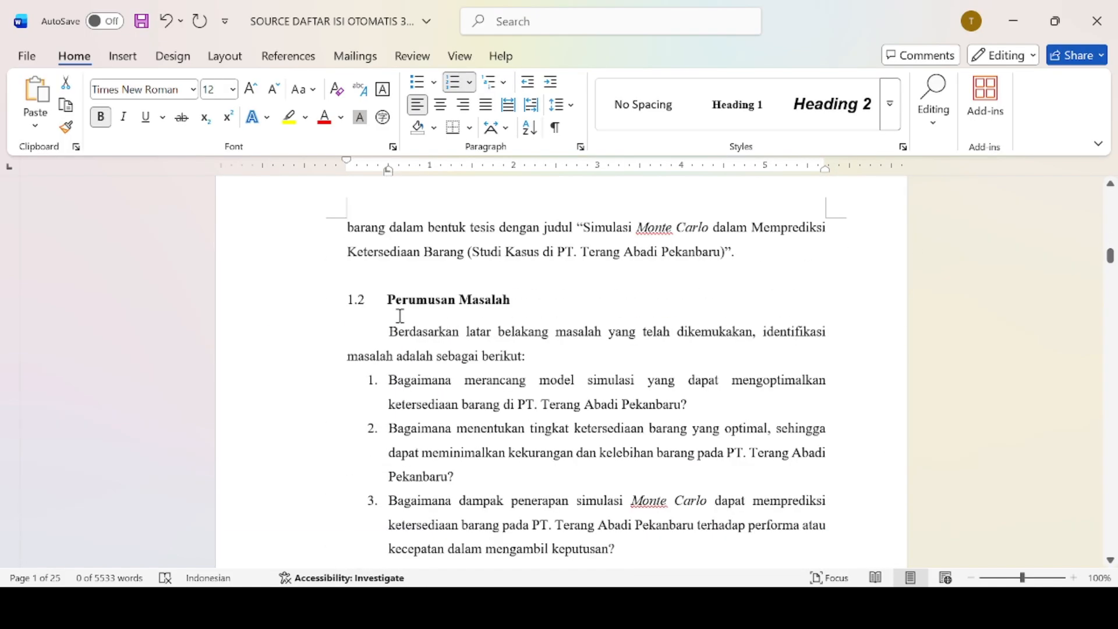
{"action": "left_click_drag", "start_coordinate": [386, 304], "coordinate": [530, 302]}
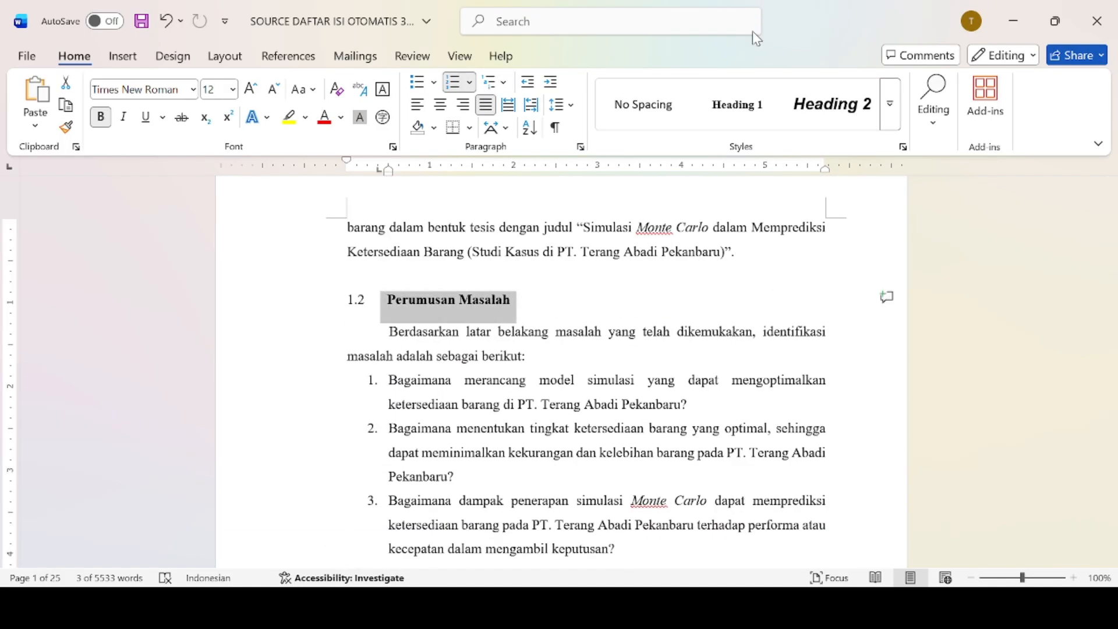
{"action": "left_click", "coordinate": [896, 104]}
{"action": "left_click", "coordinate": [819, 111]}
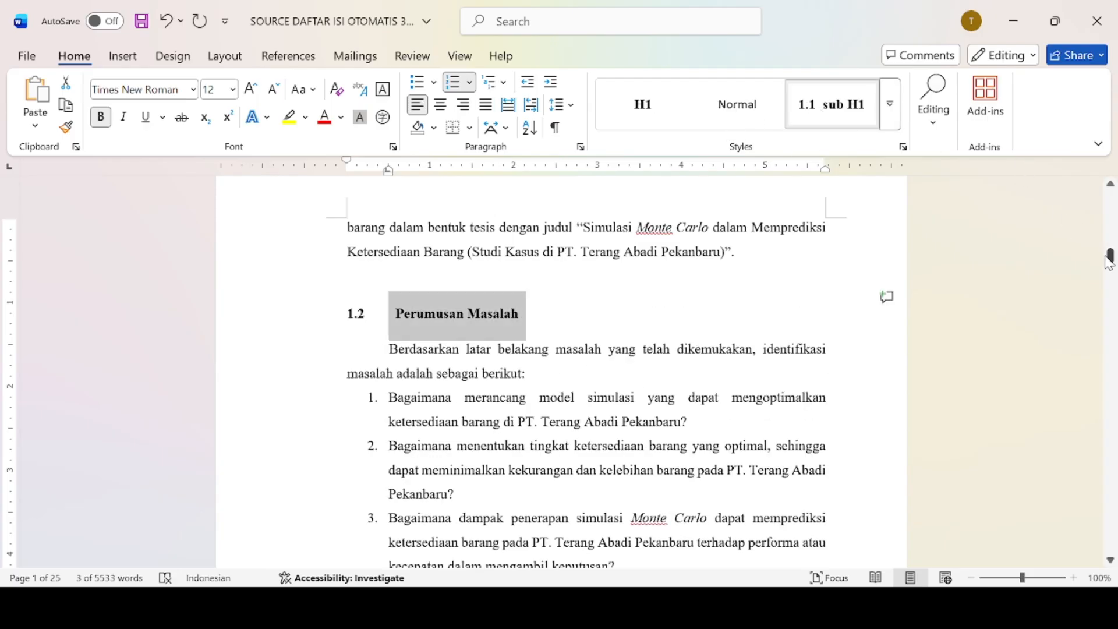
{"action": "mouse_move", "coordinate": [1110, 263]}
{"action": "left_mouse_down"}
{"action": "mouse_move", "coordinate": [1110, 279]}
{"action": "mouse_move", "coordinate": [1111, 268]}
{"action": "left_mouse_up"}
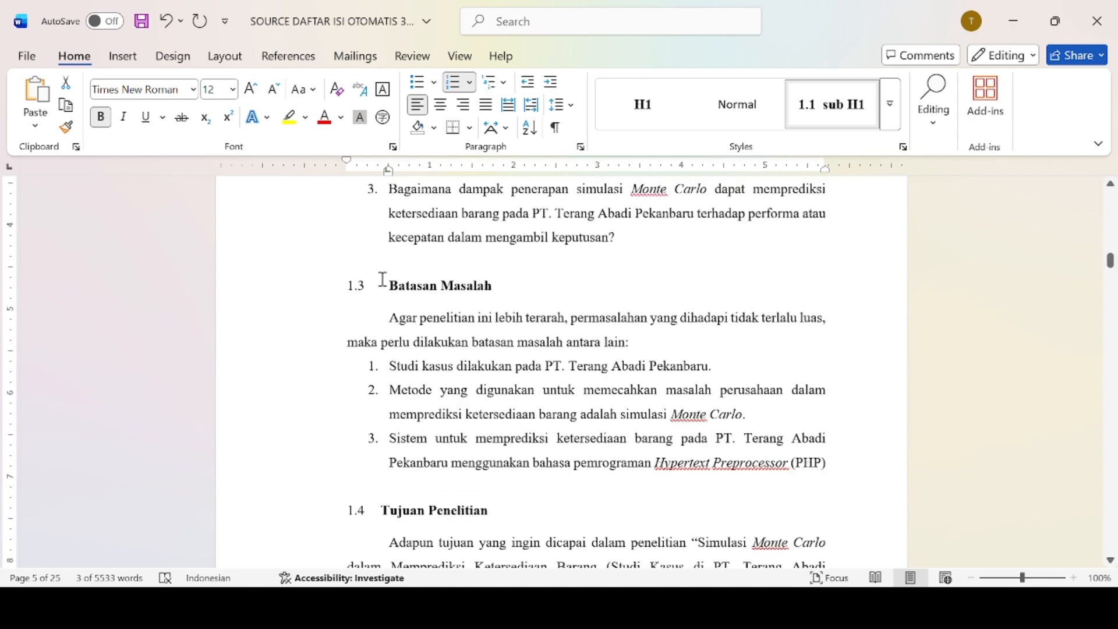
{"action": "left_click_drag", "start_coordinate": [389, 284], "coordinate": [504, 297]}
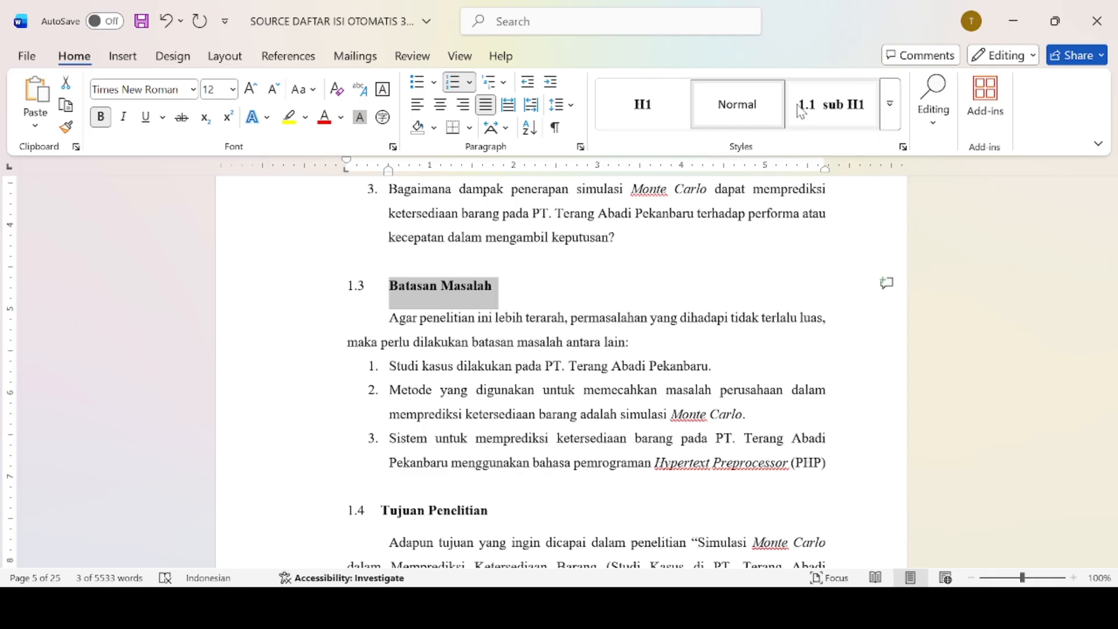
{"action": "left_click", "coordinate": [832, 104]}
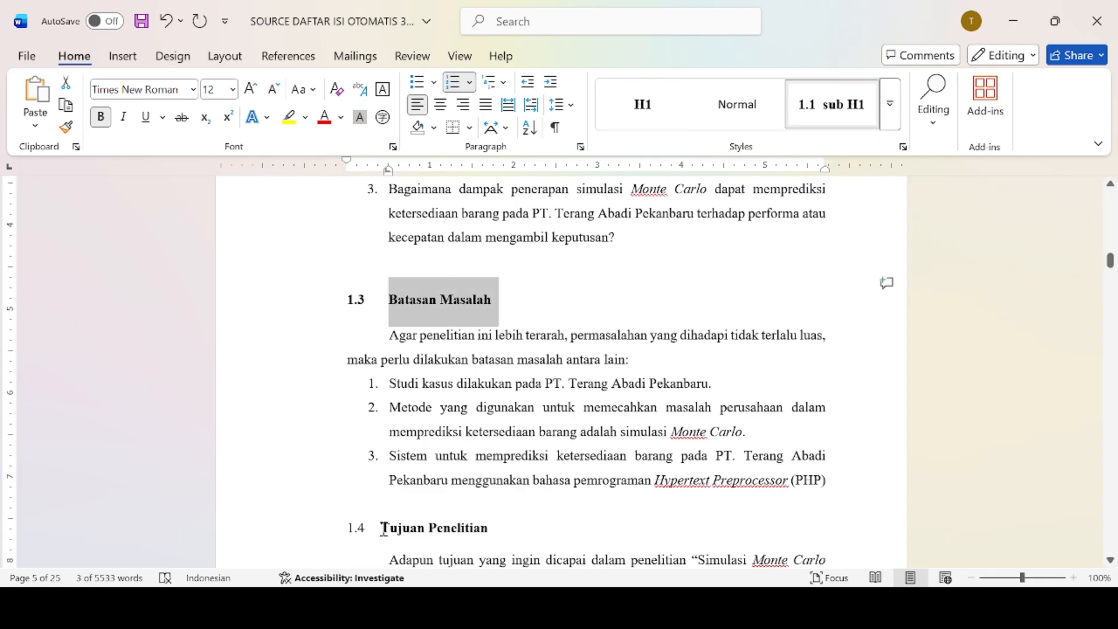
Apply the numbered subheading style to Tujuan Penelitian, Manfaat Penelitian and Sistematika Penulisan.
{"action": "left_click_drag", "start_coordinate": [383, 529], "coordinate": [495, 529]}
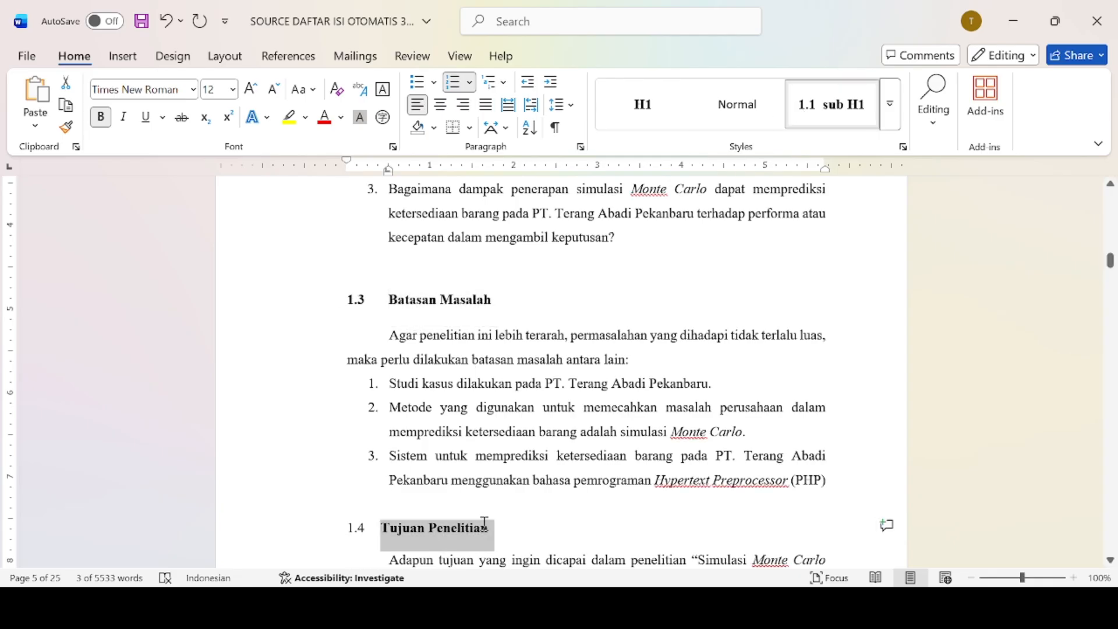
{"action": "left_click", "coordinate": [833, 110]}
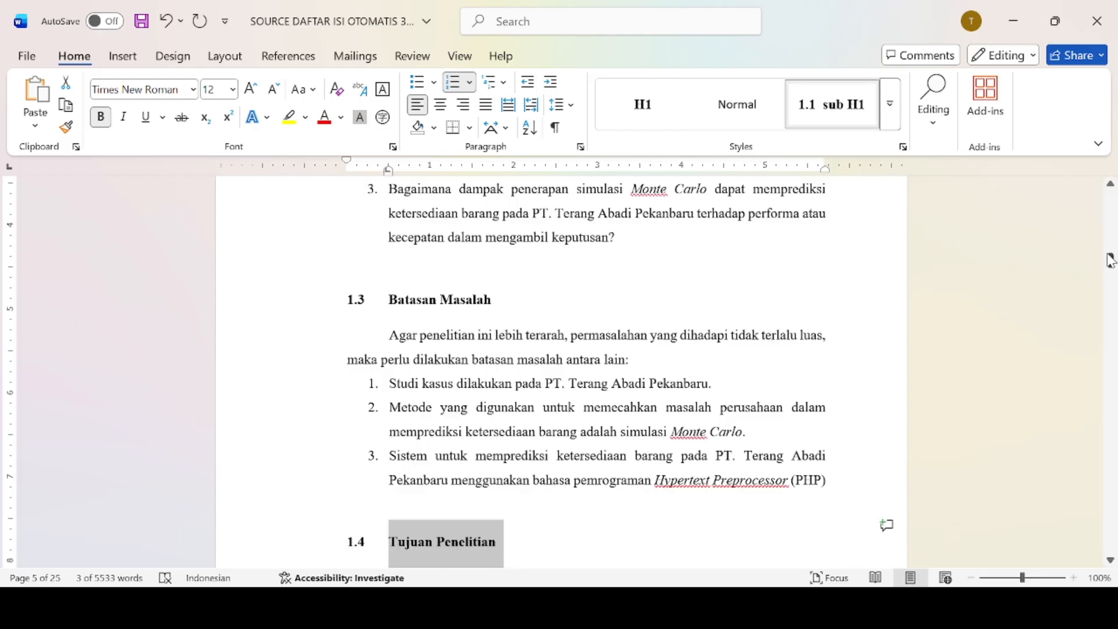
{"action": "left_click_drag", "start_coordinate": [1111, 257], "coordinate": [1110, 268]}
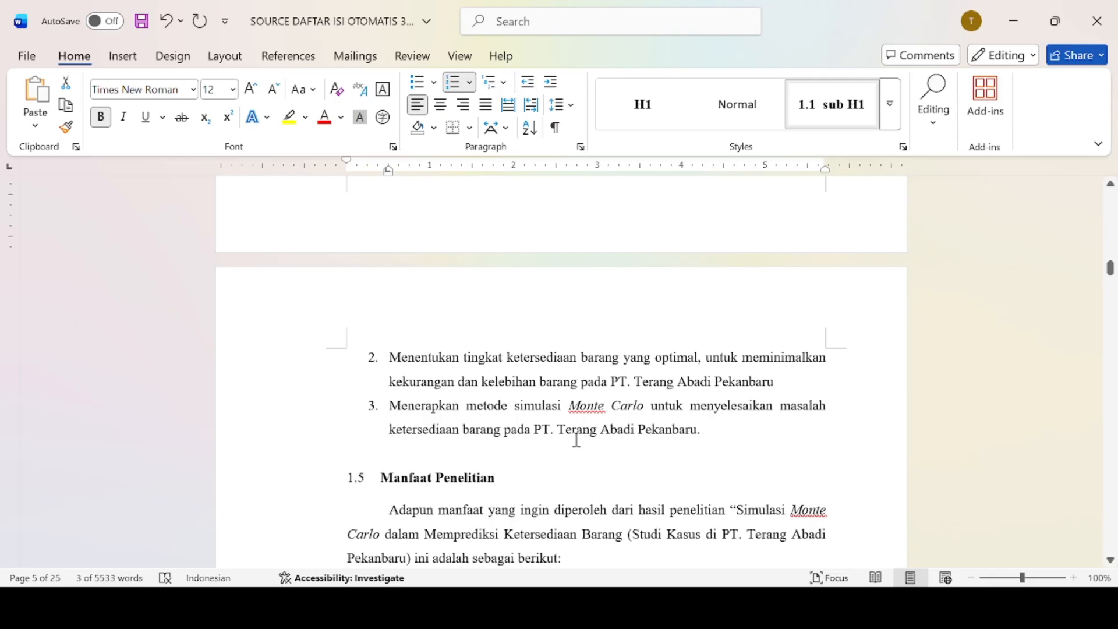
{"action": "triple_click", "coordinate": [517, 471]}
{"action": "left_click", "coordinate": [810, 115]}
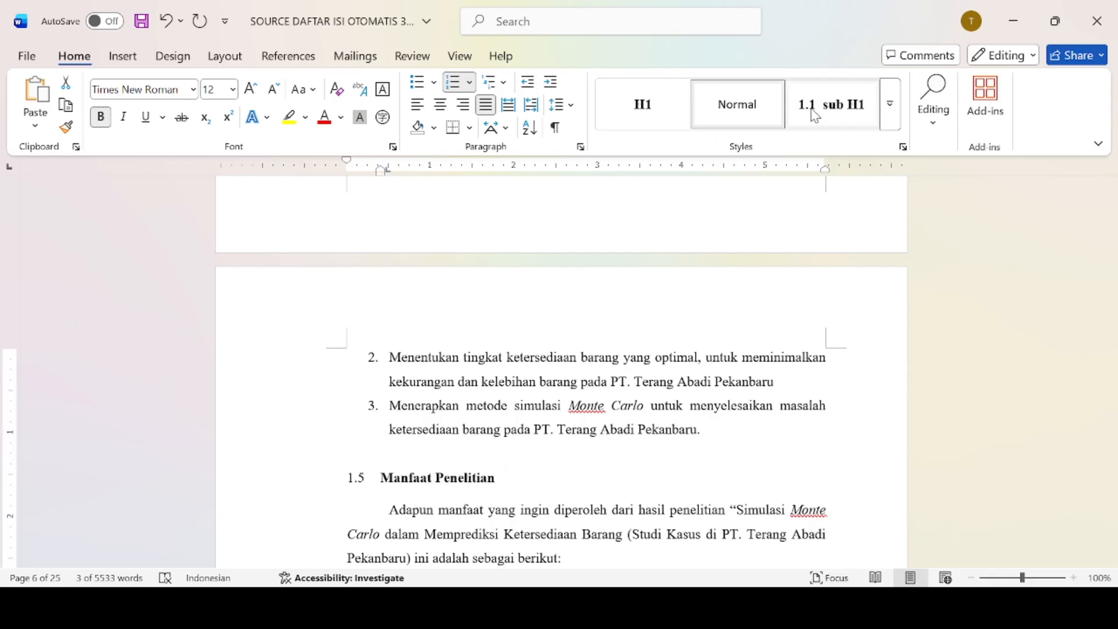
{"action": "left_click", "coordinate": [815, 116]}
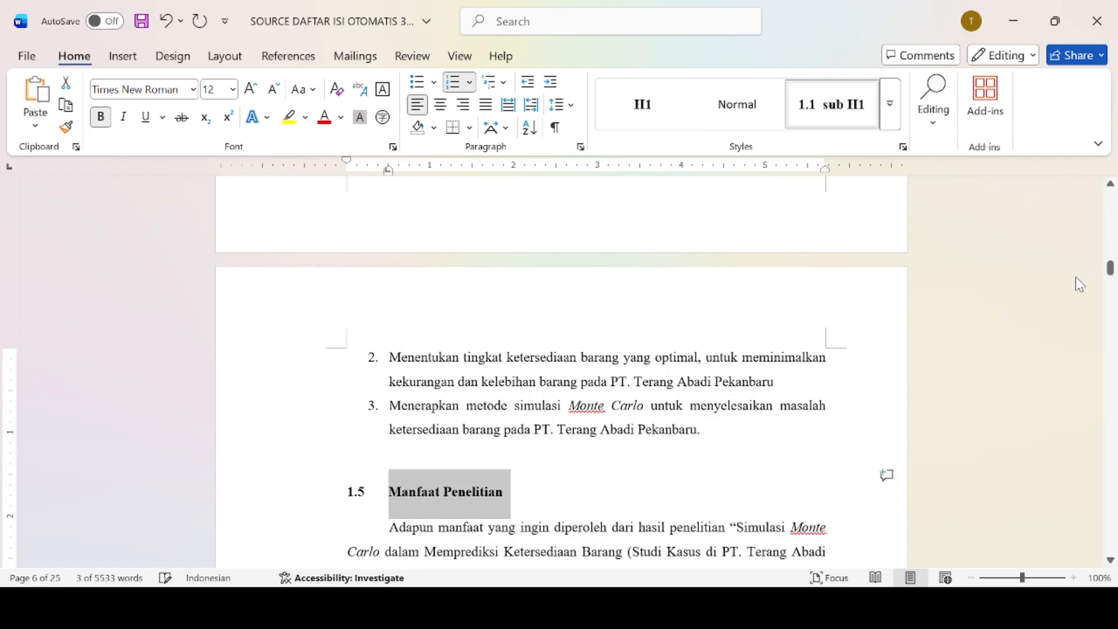
{"action": "left_click_drag", "start_coordinate": [1112, 269], "coordinate": [1112, 276]}
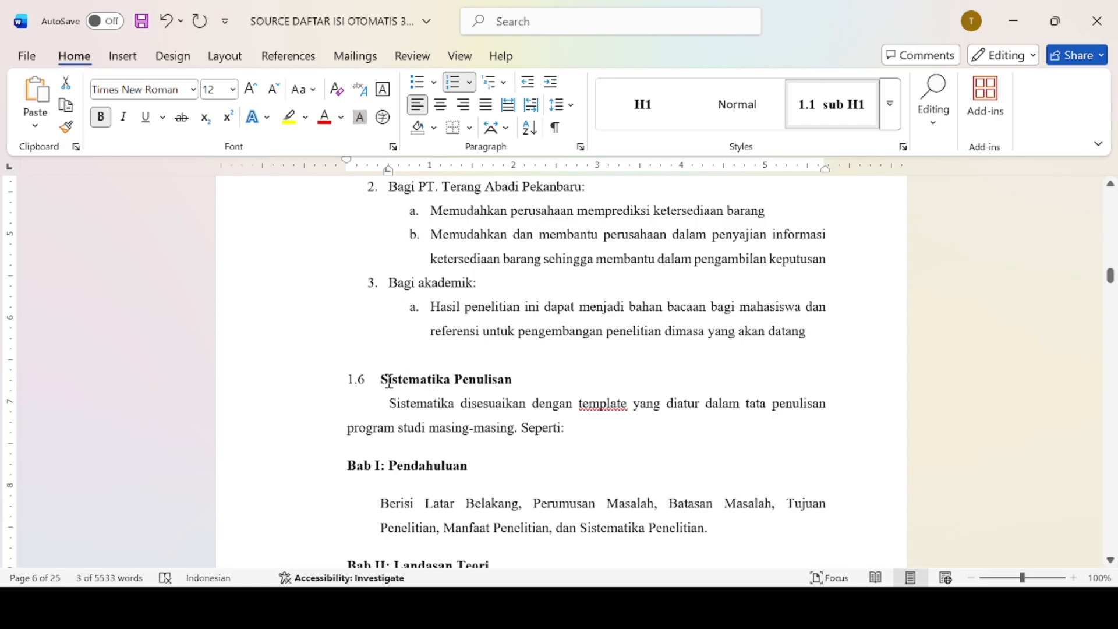
{"action": "triple_click", "coordinate": [517, 384]}
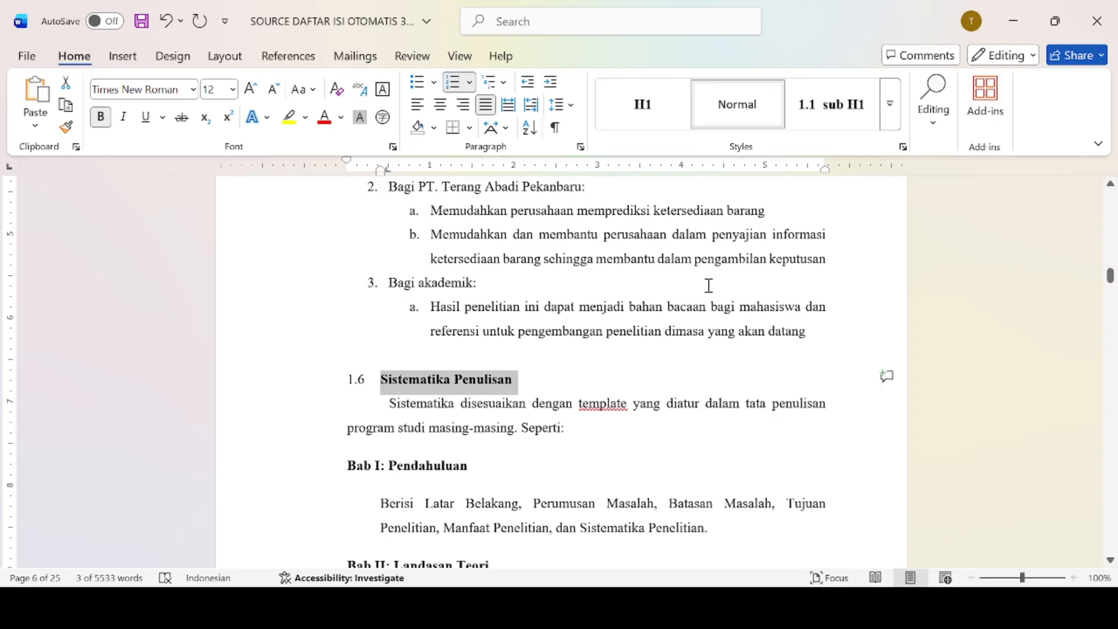
{"action": "left_click", "coordinate": [844, 128]}
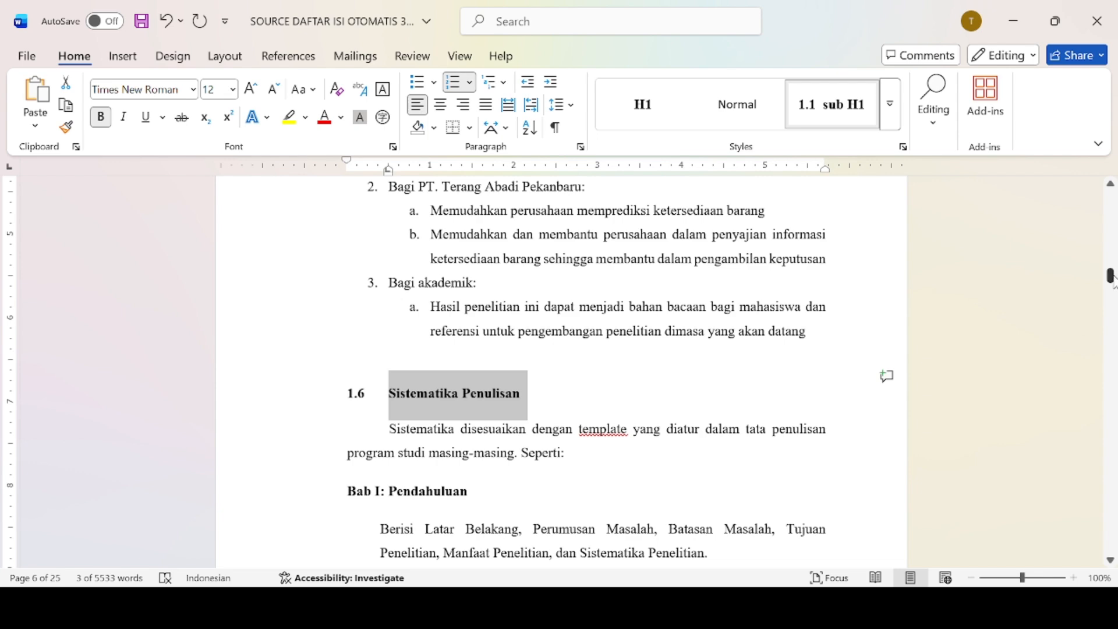
{"action": "left_click_drag", "start_coordinate": [1112, 279], "coordinate": [1113, 302]}
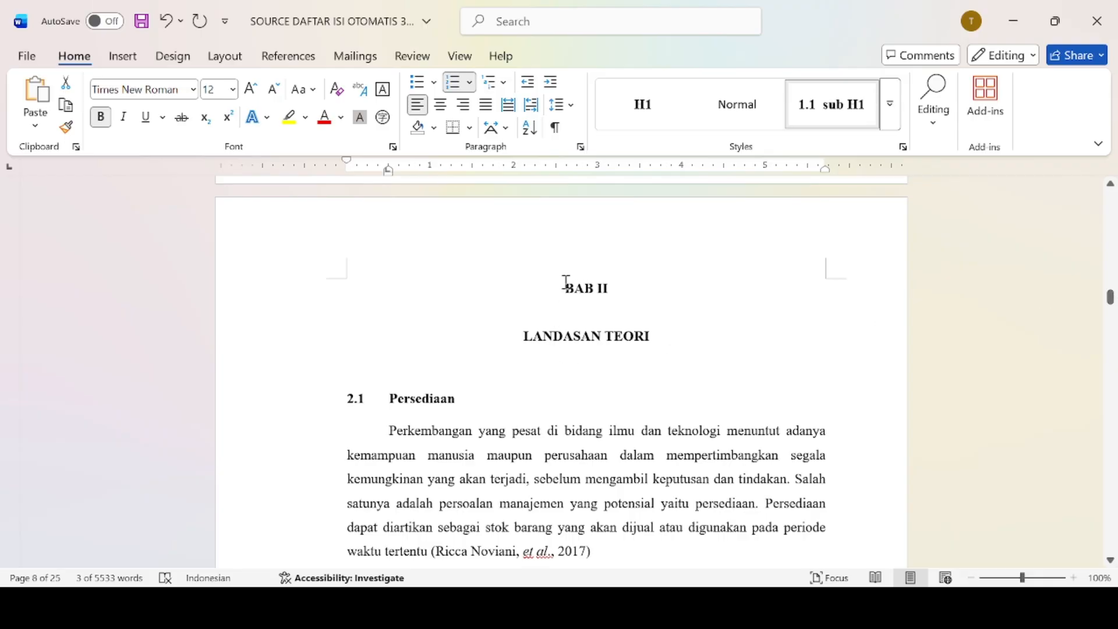
Apply the chapter title style to BAB II LANDASAN TEORI.
{"action": "left_click_drag", "start_coordinate": [566, 282], "coordinate": [649, 333]}
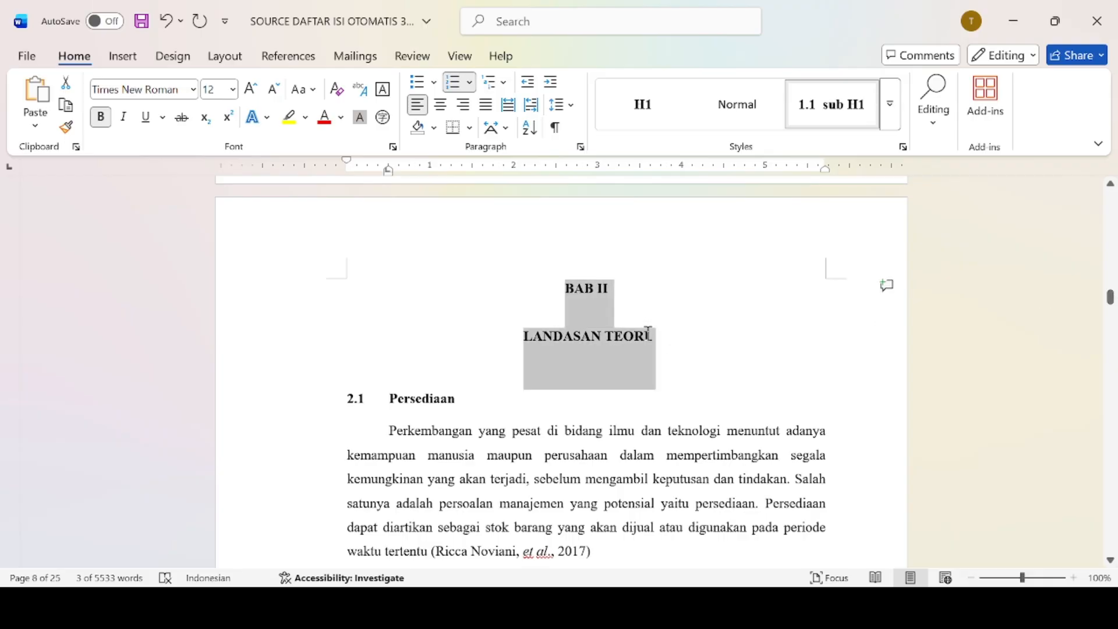
{"action": "left_click", "coordinate": [889, 92]}
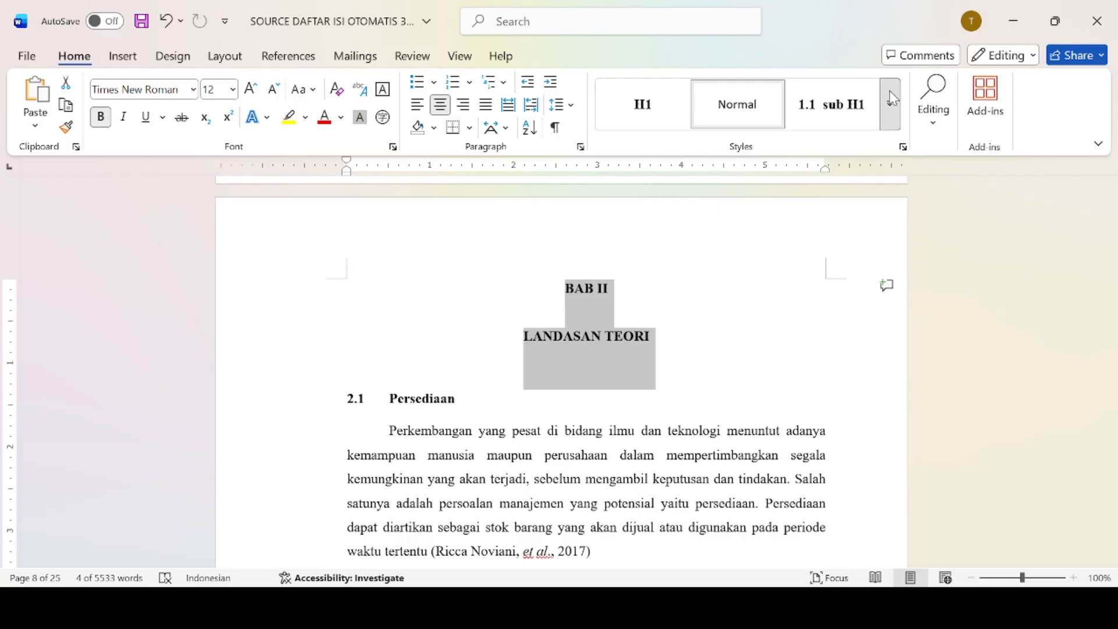
{"action": "left_click", "coordinate": [664, 109]}
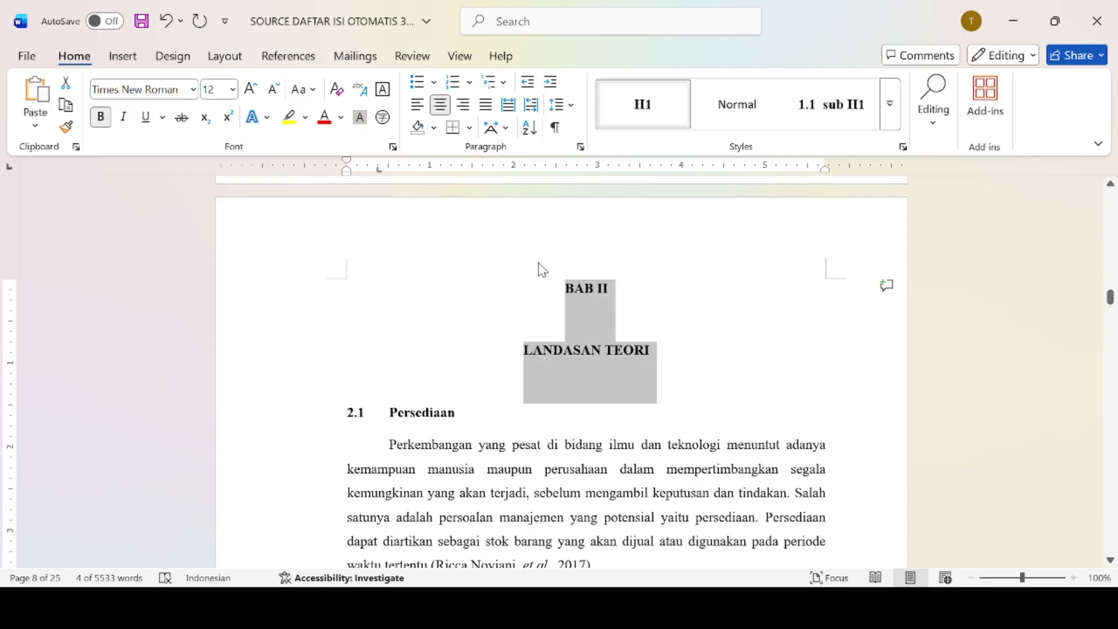
Restyle the Persediaan subheading from the styles gallery, then scroll down to 2.1.1 Manajemen Persediaan.
{"action": "left_click_drag", "start_coordinate": [390, 421], "coordinate": [458, 422]}
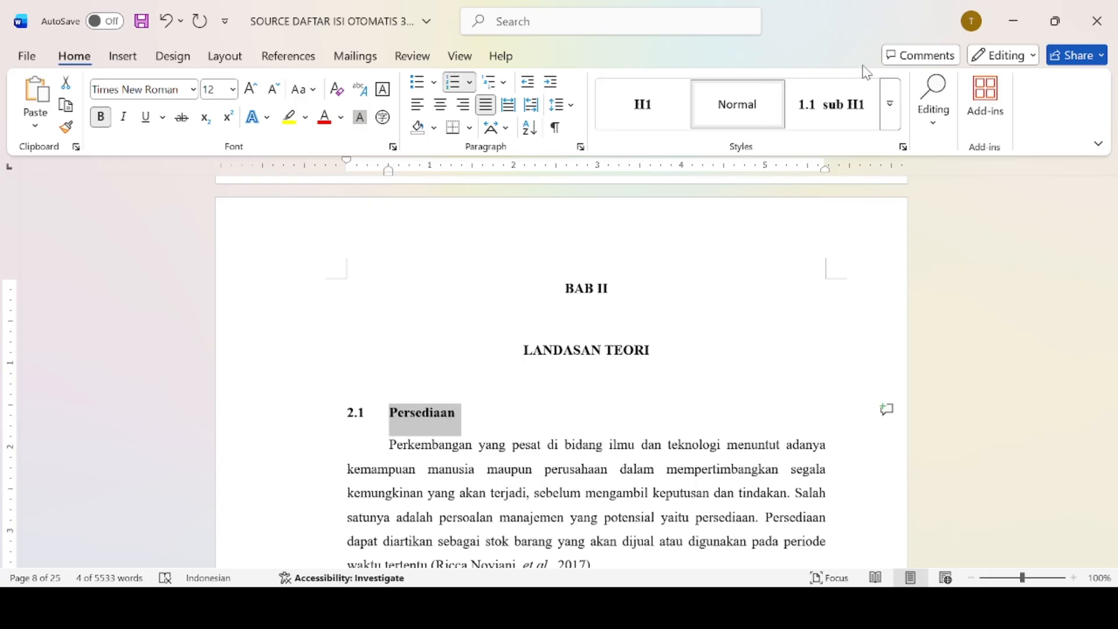
{"action": "left_click", "coordinate": [891, 109]}
{"action": "left_click", "coordinate": [695, 343]}
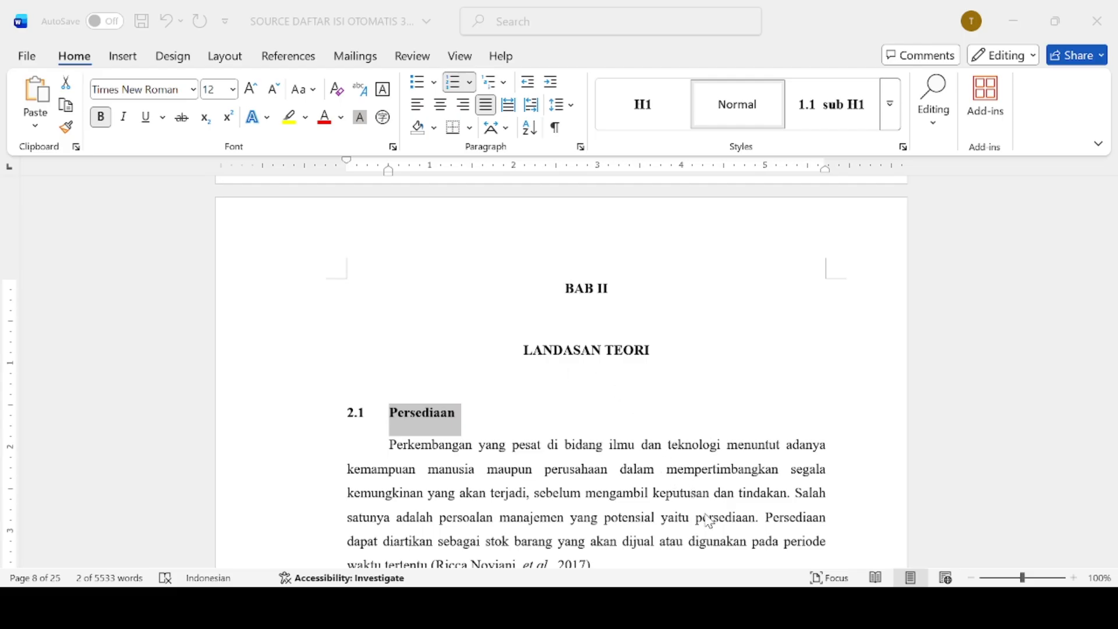
{"action": "left_click", "coordinate": [713, 540]}
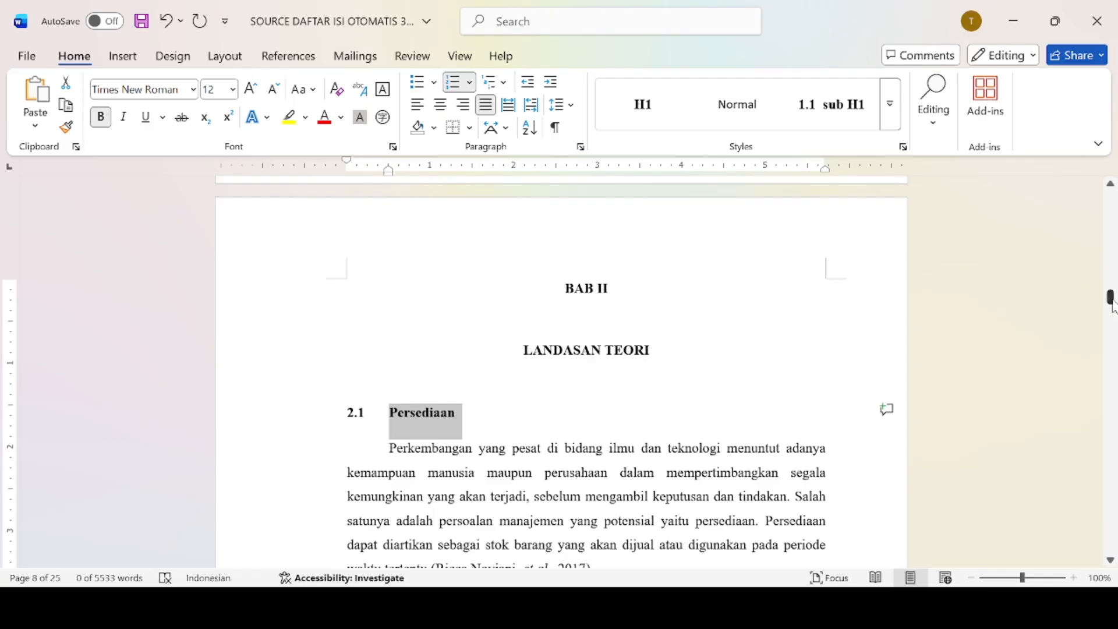
{"action": "left_click_drag", "start_coordinate": [1112, 304], "coordinate": [1114, 315]}
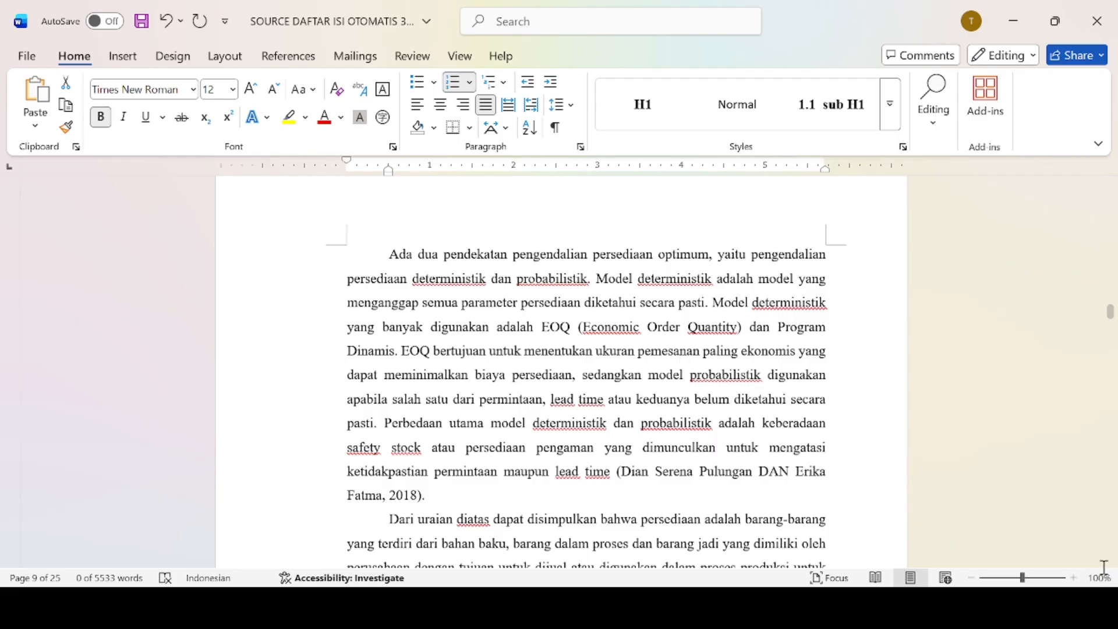
{"action": "scroll", "coordinate": [1110, 562], "scroll_direction": "down", "scroll_amount": 3}
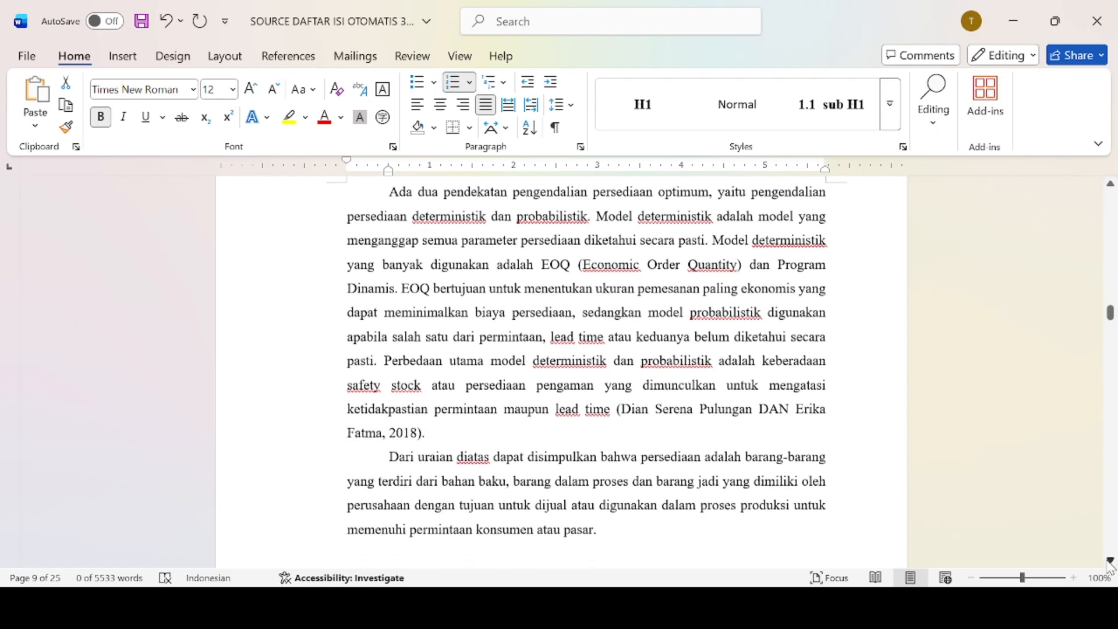
{"action": "scroll", "coordinate": [1110, 561], "scroll_direction": "down", "scroll_amount": 9}
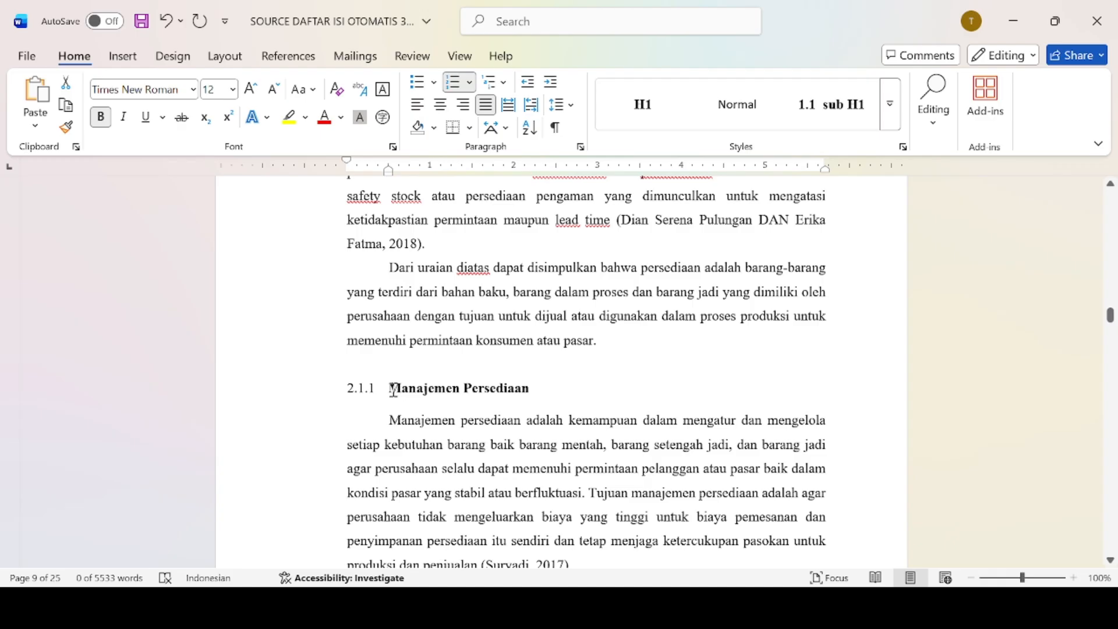
Style 2.1.1 Manajemen Persediaan as a level-3 heading; try 2.1.2 Faktor Biaya Persediaan, then undo.
{"action": "left_click_drag", "start_coordinate": [394, 389], "coordinate": [527, 390]}
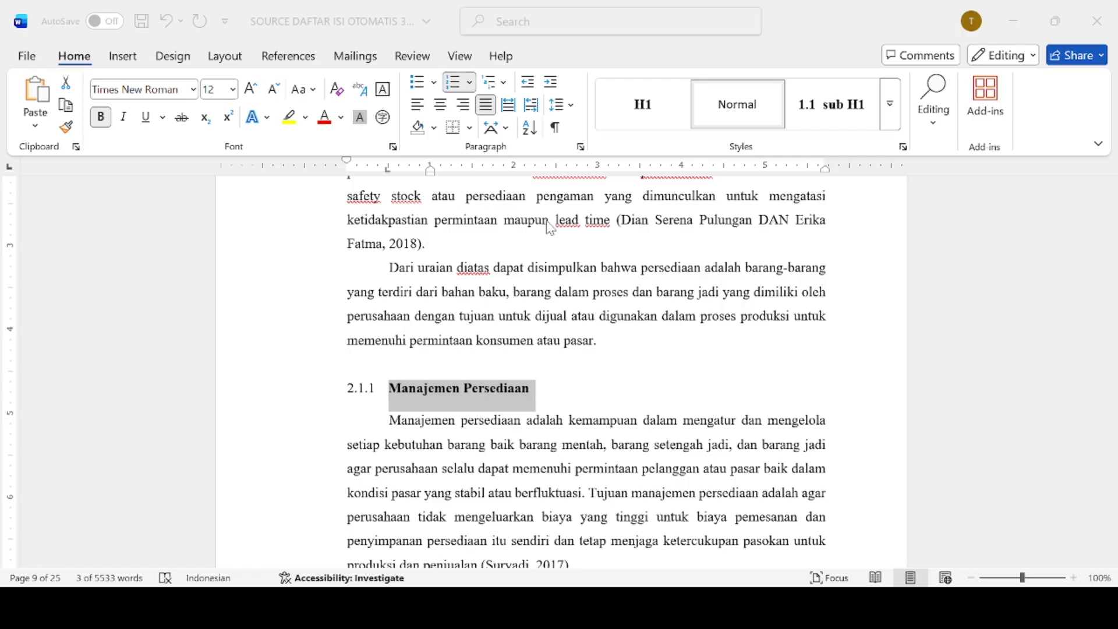
{"action": "left_click", "coordinate": [694, 527]}
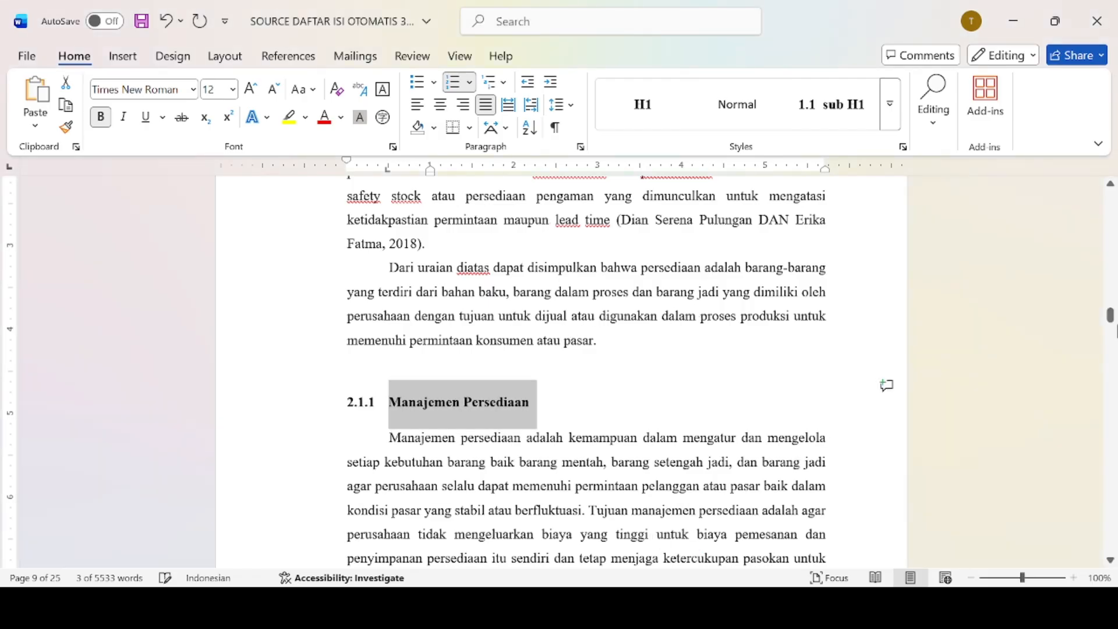
{"action": "left_click_drag", "start_coordinate": [1116, 318], "coordinate": [1114, 329]}
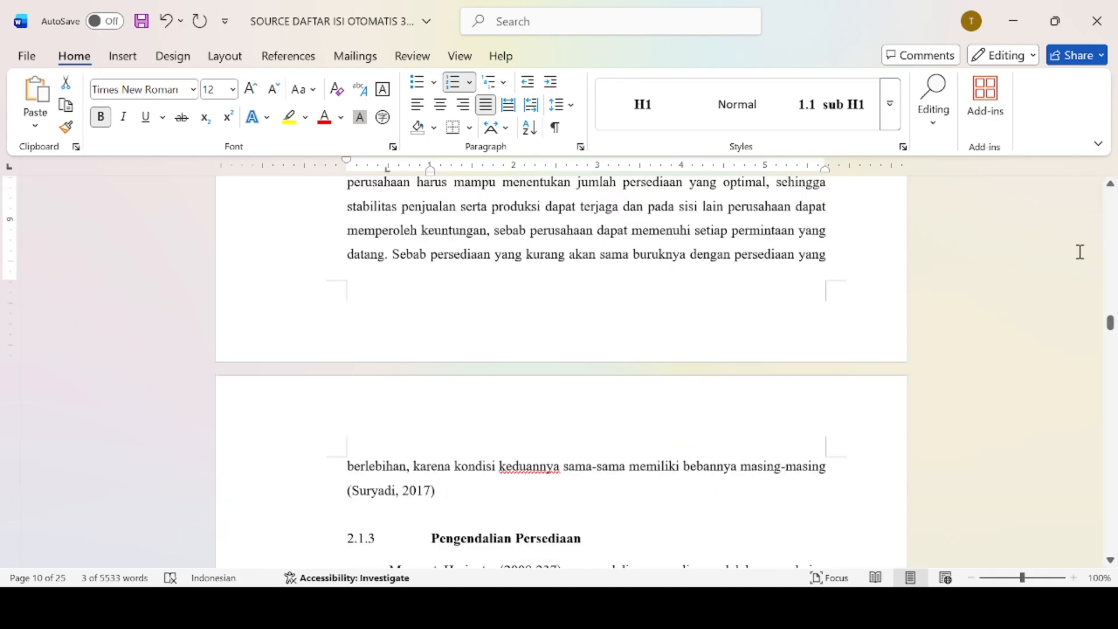
{"action": "scroll", "coordinate": [1111, 322], "scroll_direction": "up", "scroll_amount": 2}
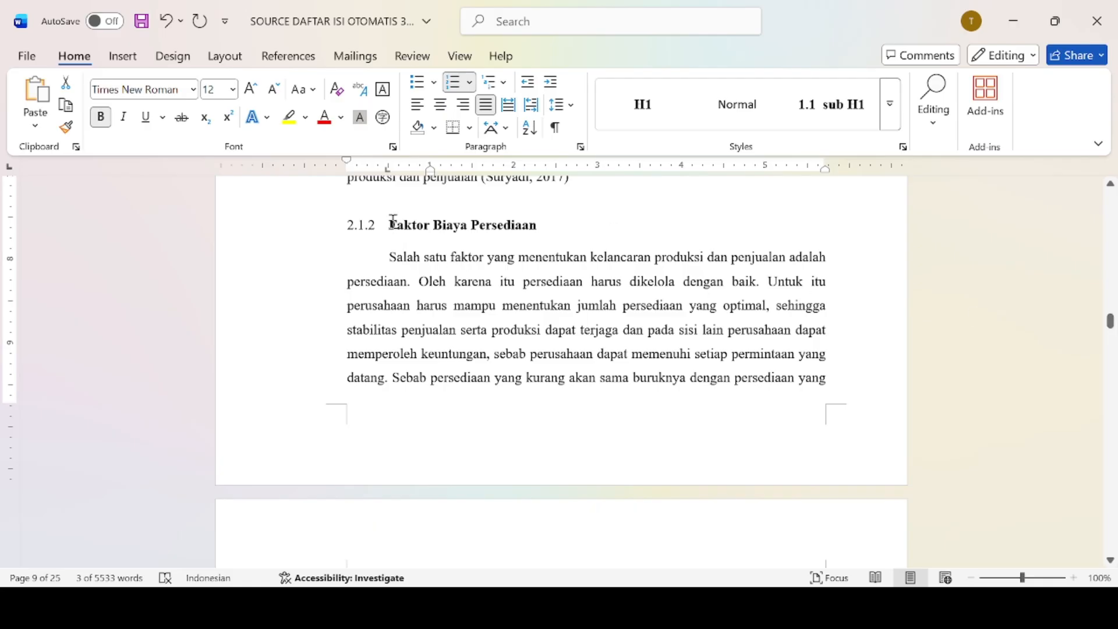
{"action": "left_click_drag", "start_coordinate": [403, 220], "coordinate": [544, 227]}
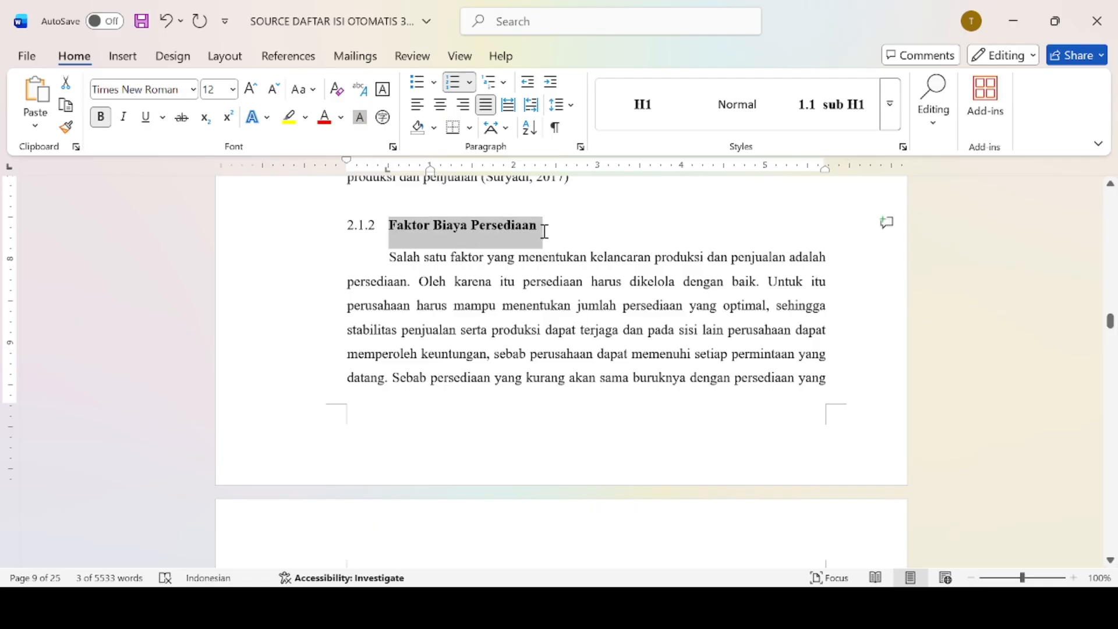
{"action": "left_click", "coordinate": [890, 110]}
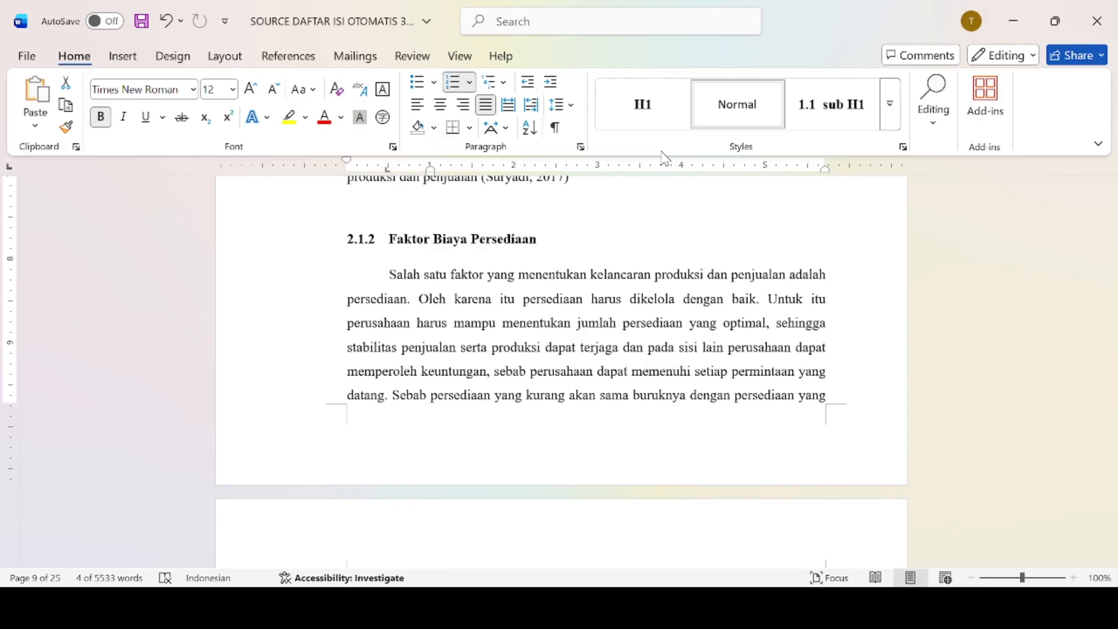
{"action": "key", "text": "ctrl+z"}
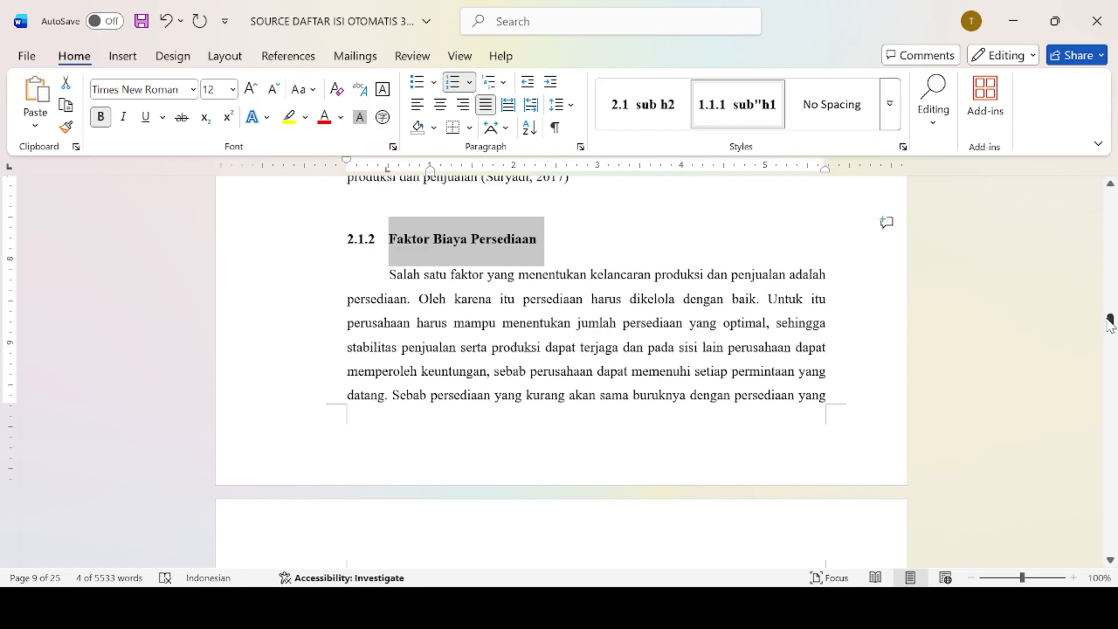
Apply the third-level heading style to 2.1.3 Pengendalian Persediaan.
{"action": "left_click_drag", "start_coordinate": [1110, 323], "coordinate": [1110, 310]}
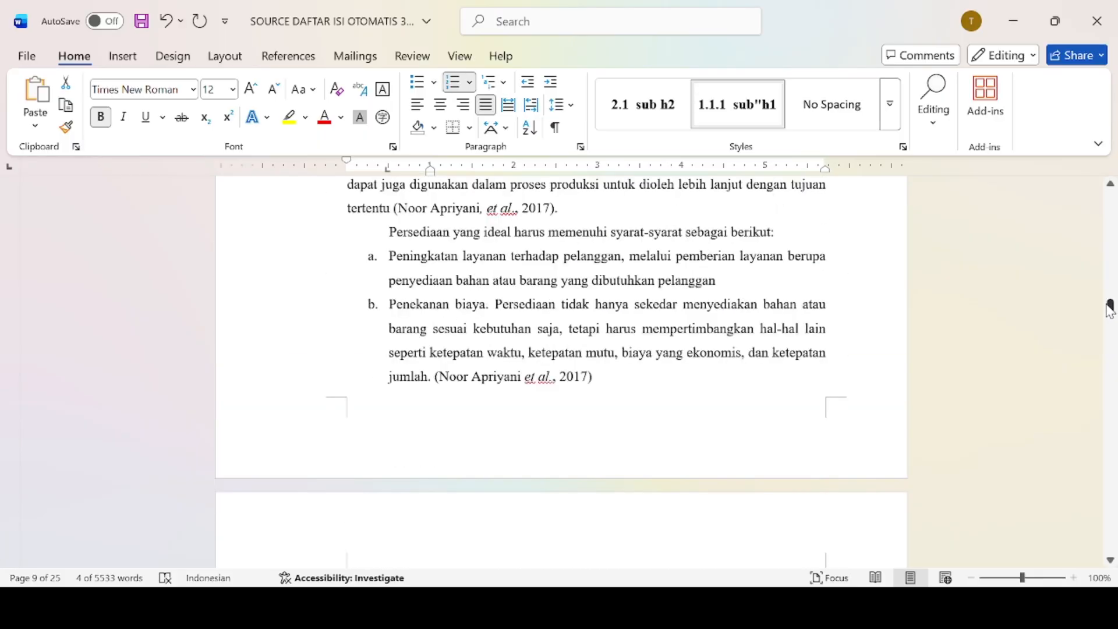
{"action": "scroll", "coordinate": [1110, 309], "scroll_direction": "down", "scroll_amount": 5}
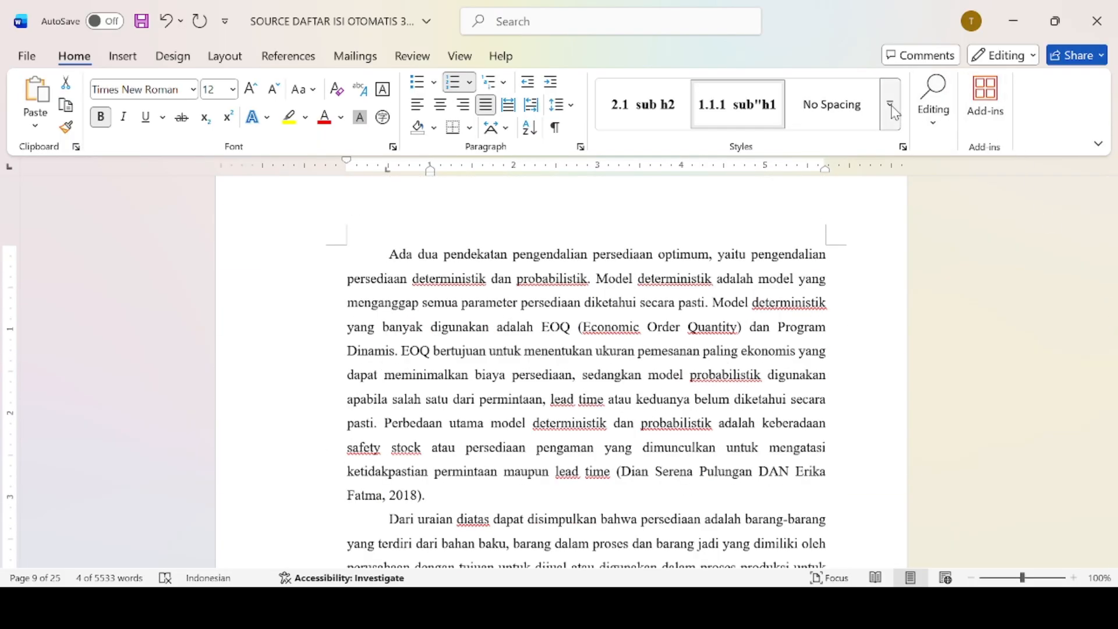
{"action": "scroll", "coordinate": [895, 113], "scroll_direction": "down", "scroll_amount": 5}
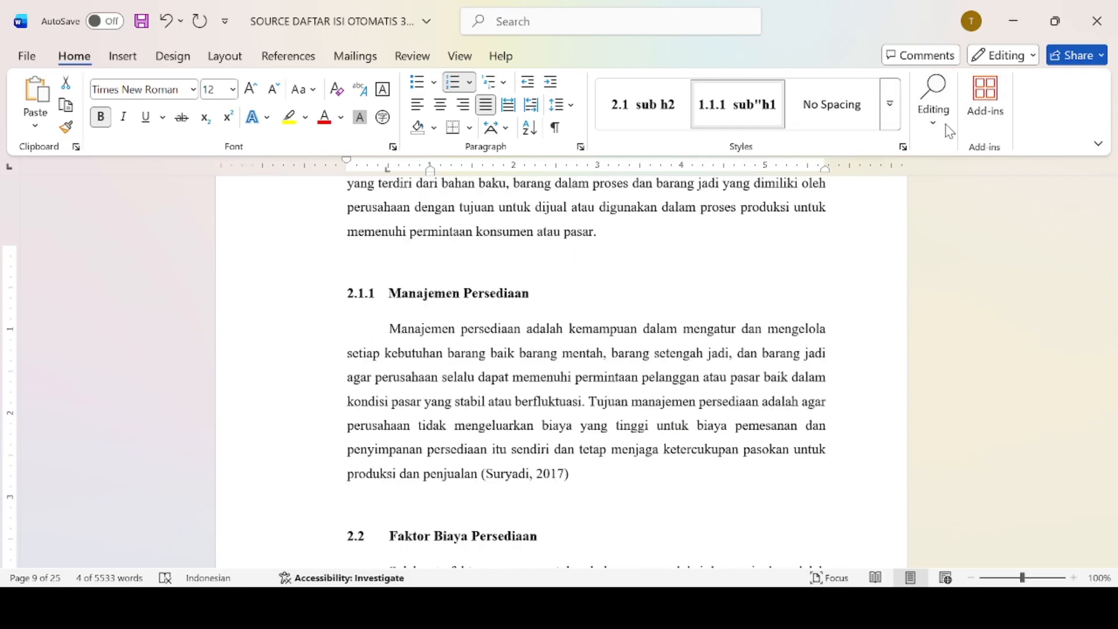
{"action": "scroll", "coordinate": [1083, 282], "scroll_direction": "up", "scroll_amount": 5}
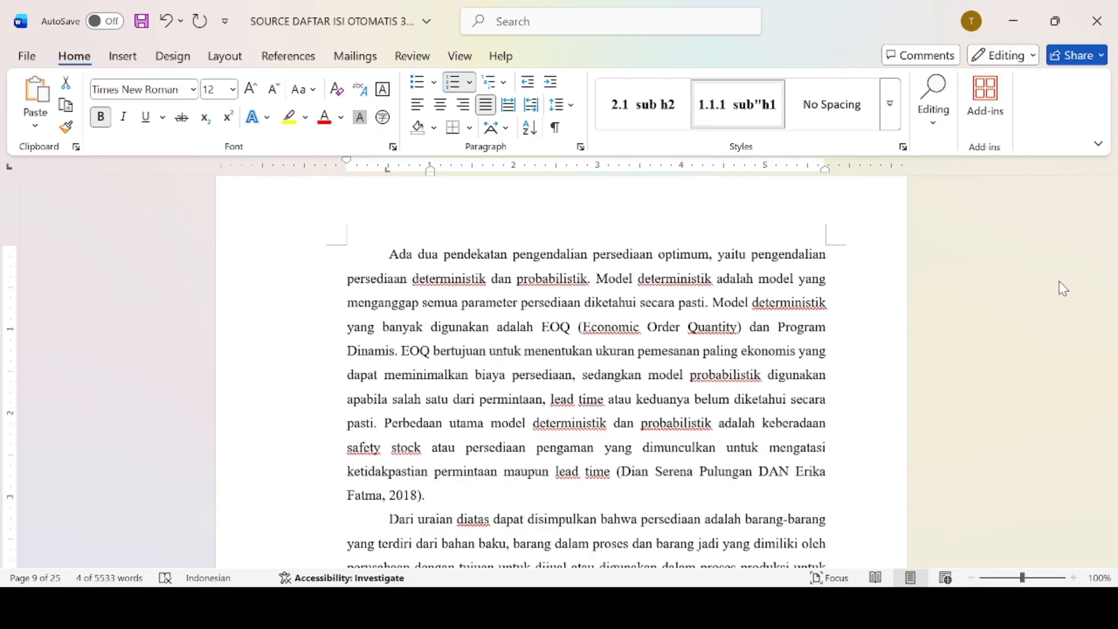
{"action": "mouse_move", "coordinate": [1110, 310]}
{"action": "left_mouse_down"}
{"action": "mouse_move", "coordinate": [1110, 299]}
{"action": "mouse_move", "coordinate": [1108, 318]}
{"action": "left_mouse_up"}
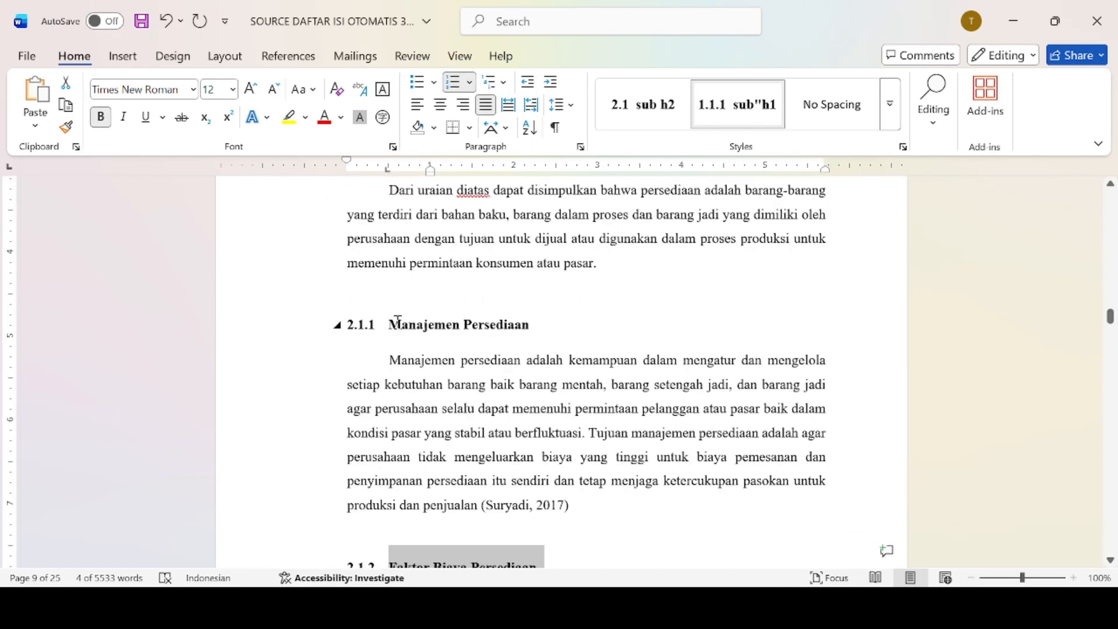
{"action": "left_click_drag", "start_coordinate": [398, 320], "coordinate": [509, 330]}
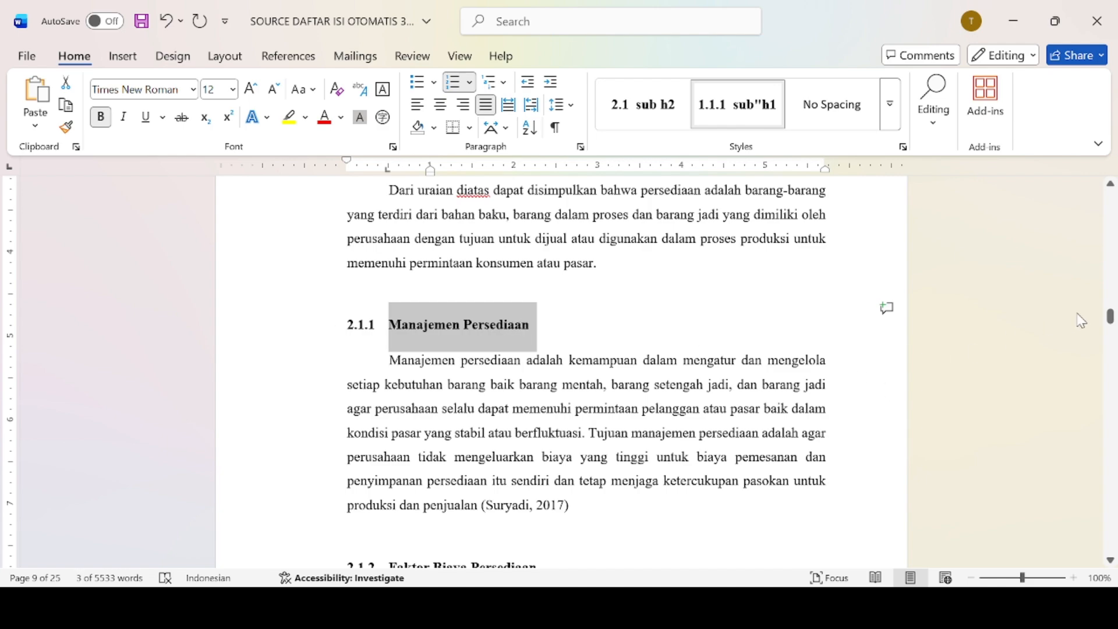
{"action": "left_click_drag", "start_coordinate": [1111, 316], "coordinate": [1111, 323]}
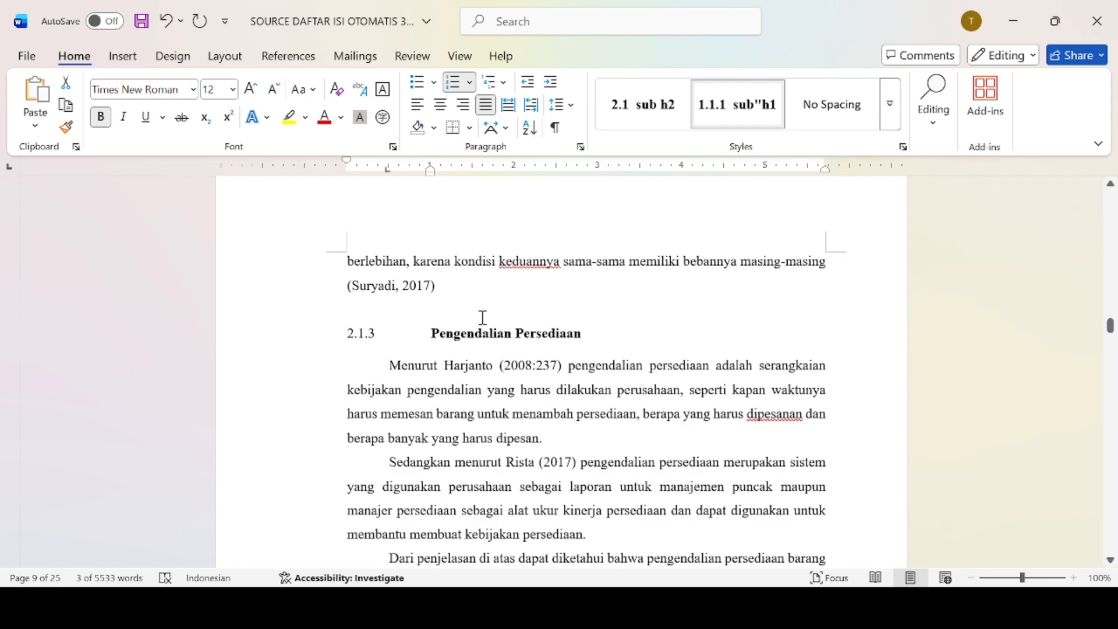
{"action": "left_click_drag", "start_coordinate": [430, 336], "coordinate": [606, 327]}
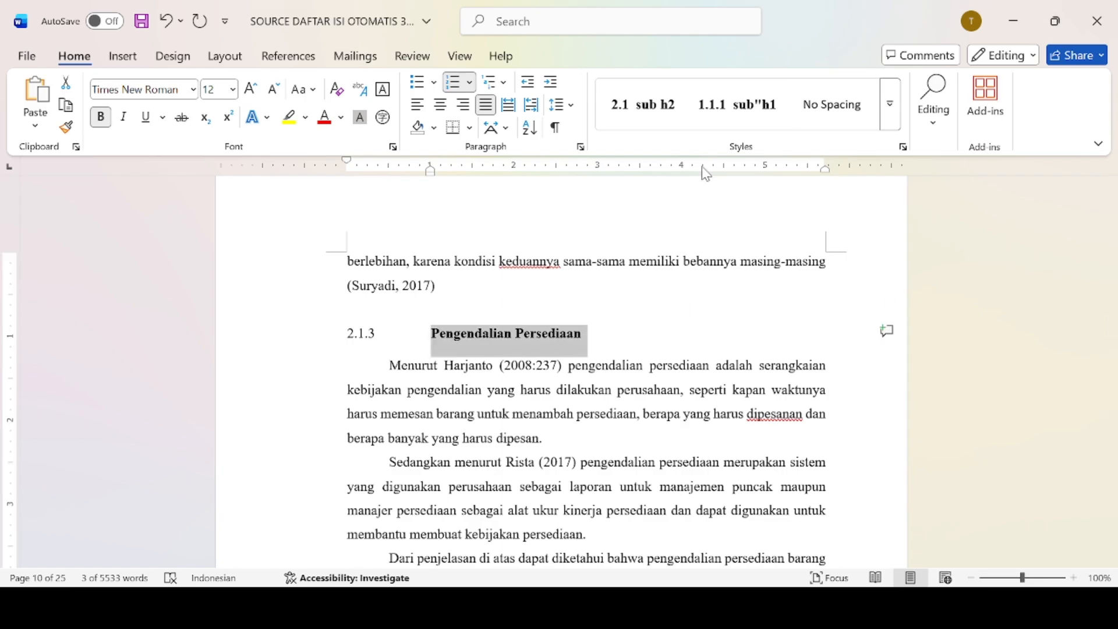
{"action": "left_click", "coordinate": [727, 106]}
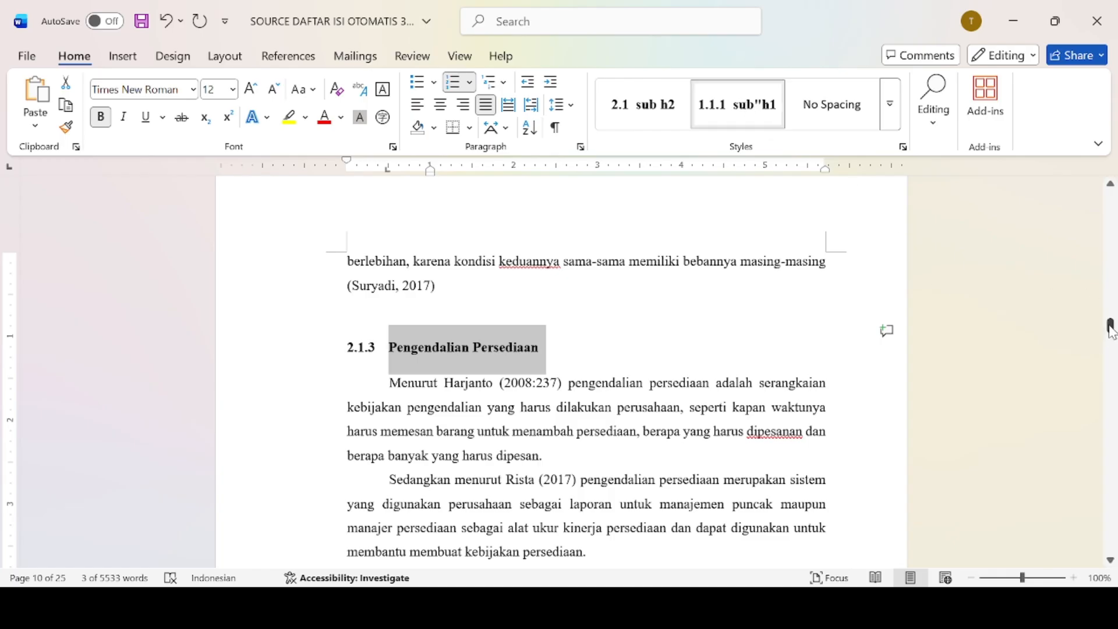
Apply the third-level heading style to 2.1.4 and 2.1.5 Fungsi Persediaan.
{"action": "left_click_drag", "start_coordinate": [1111, 330], "coordinate": [1111, 337]}
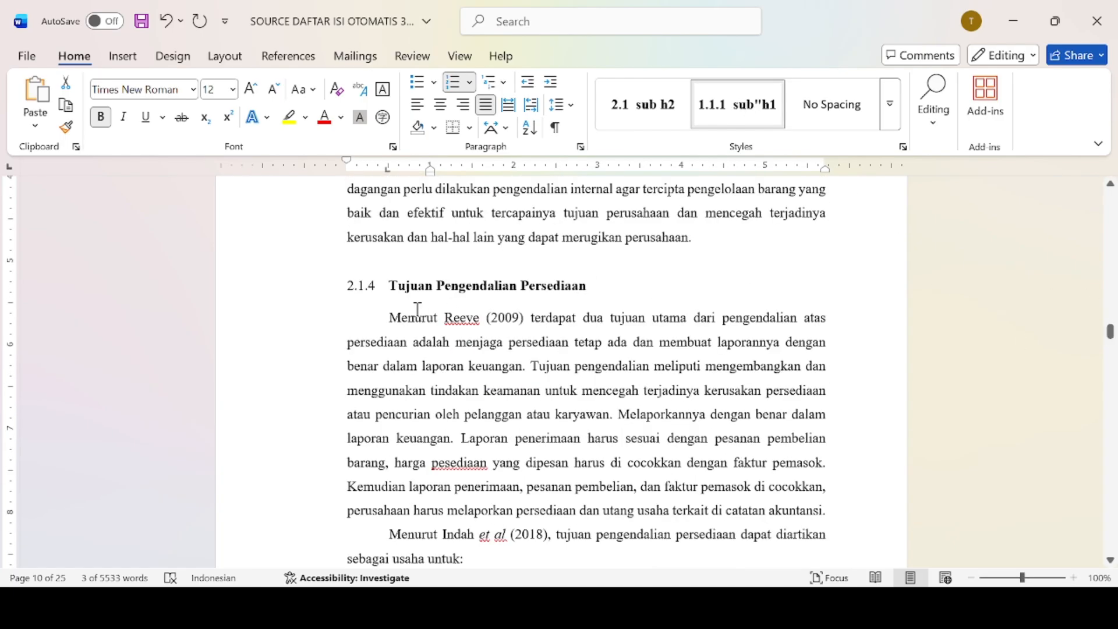
{"action": "left_click_drag", "start_coordinate": [391, 286], "coordinate": [572, 295]}
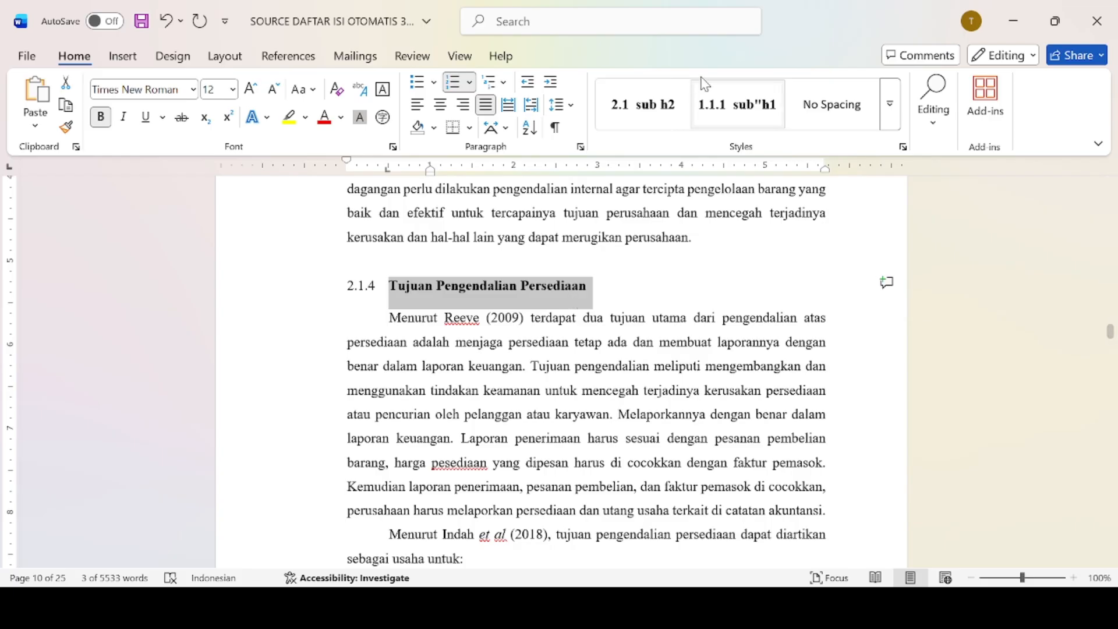
{"action": "left_click", "coordinate": [722, 103]}
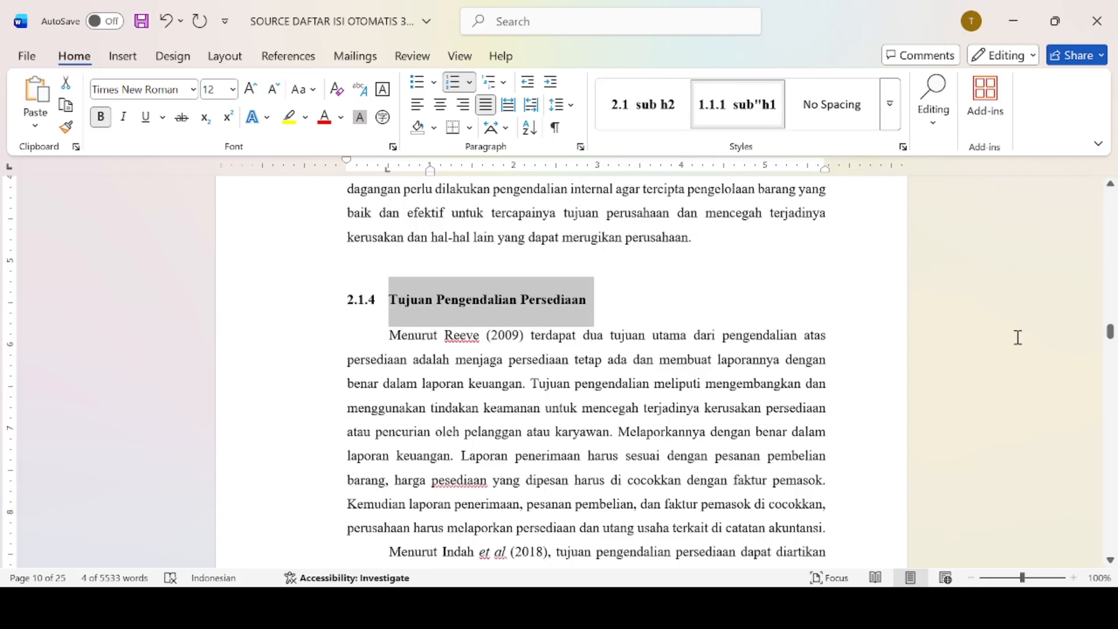
{"action": "left_click_drag", "start_coordinate": [1110, 332], "coordinate": [1108, 344]}
{"action": "left_click", "coordinate": [389, 347]}
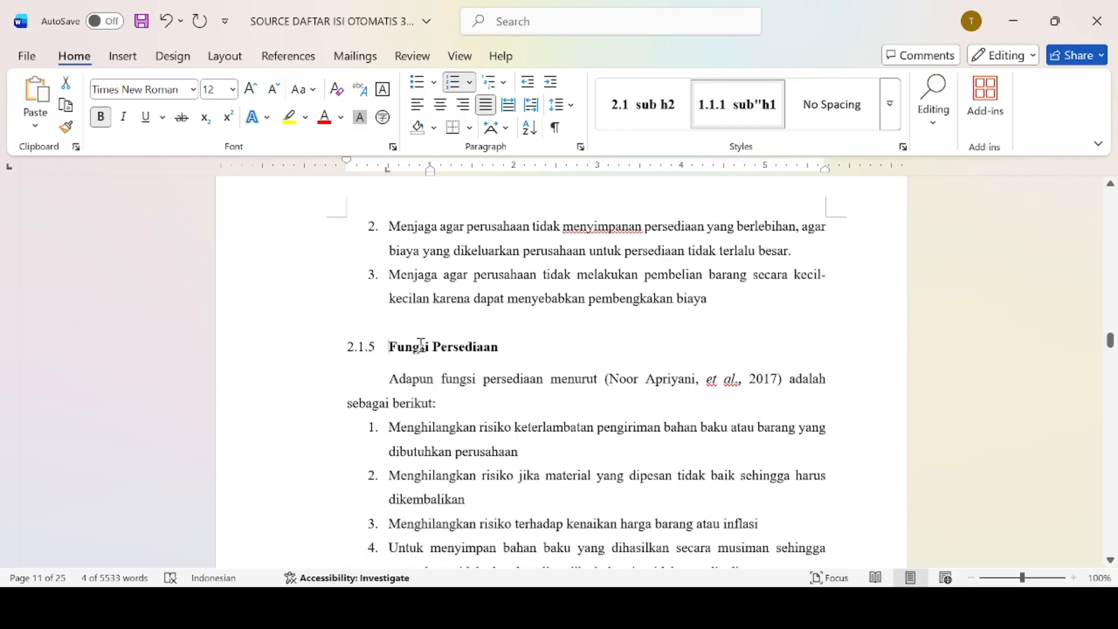
{"action": "left_click_drag", "start_coordinate": [421, 345], "coordinate": [532, 354]}
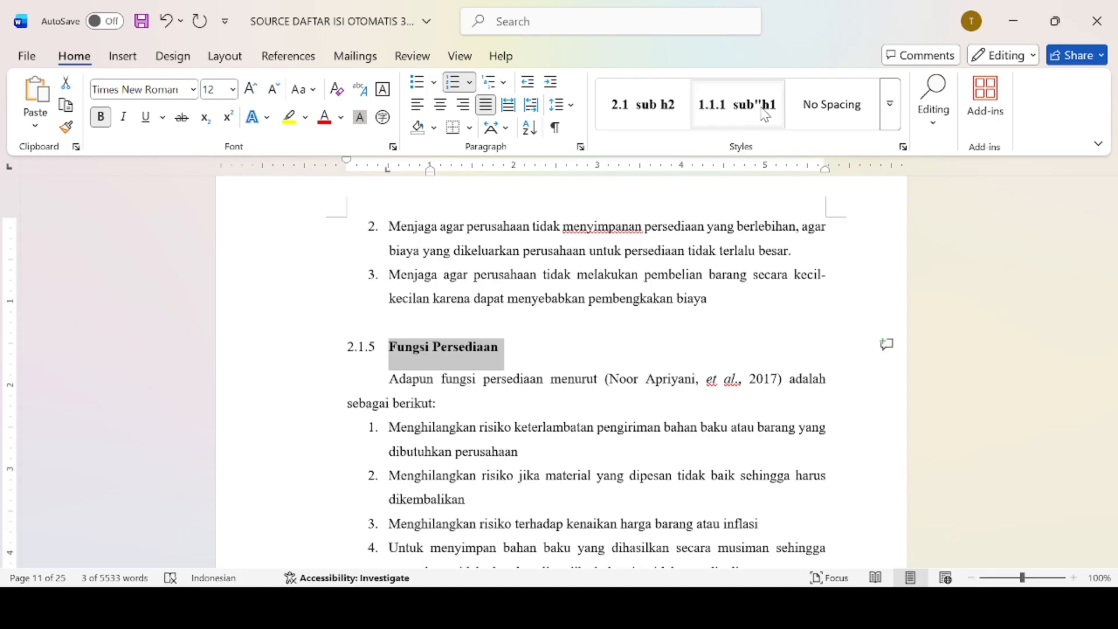
{"action": "left_click", "coordinate": [737, 104]}
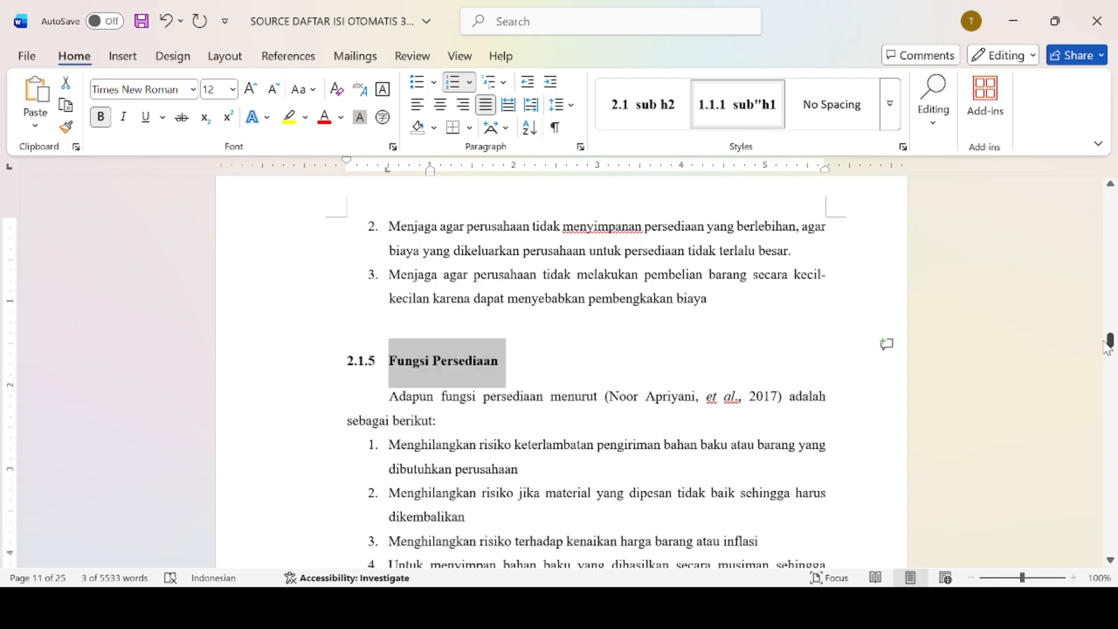
{"action": "left_click_drag", "start_coordinate": [1108, 348], "coordinate": [1106, 343]}
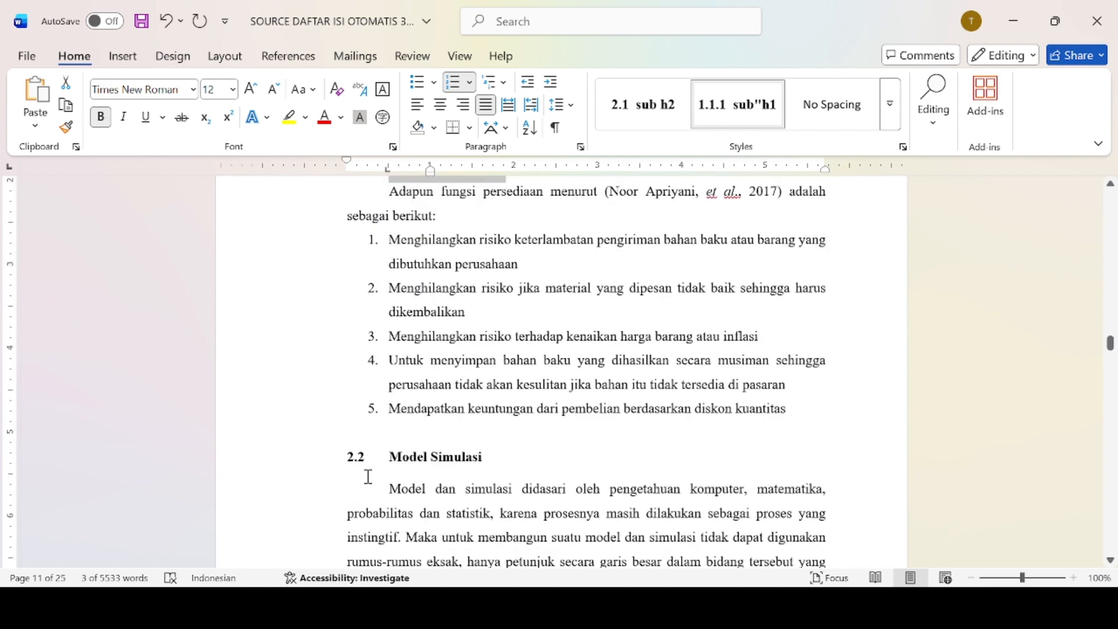
{"action": "left_click_drag", "start_coordinate": [389, 464], "coordinate": [474, 464]}
Apply the second-level heading style to 2.2 Model Simulasi.
{"action": "left_click", "coordinate": [643, 120]}
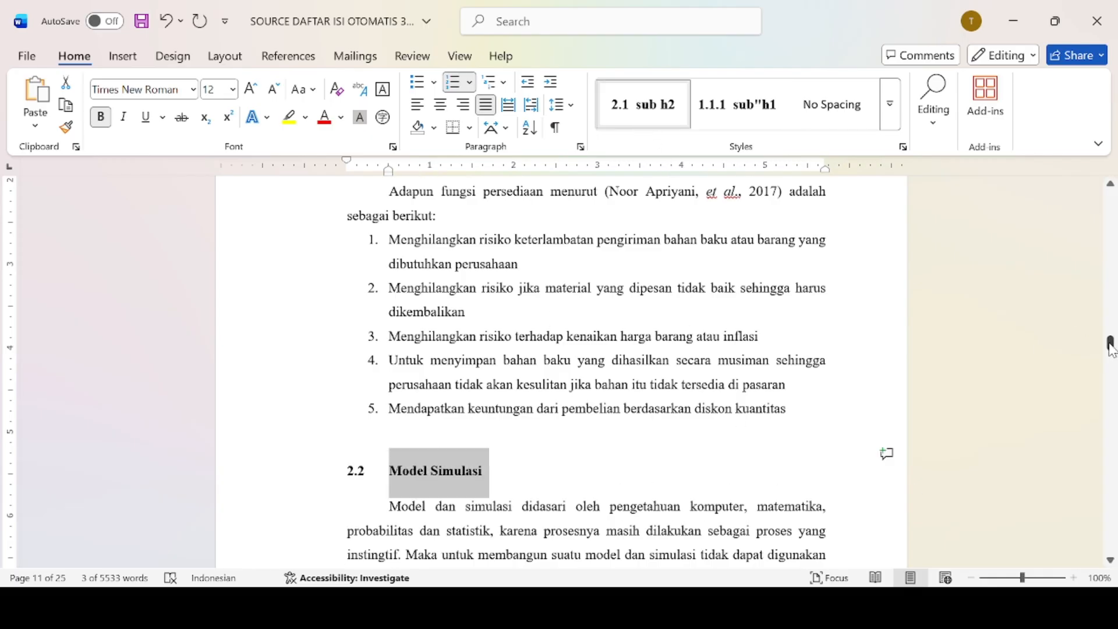
{"action": "scroll", "coordinate": [1110, 361], "scroll_direction": "down", "scroll_amount": 10}
{"action": "scroll", "coordinate": [1110, 355], "scroll_direction": "down", "scroll_amount": 9}
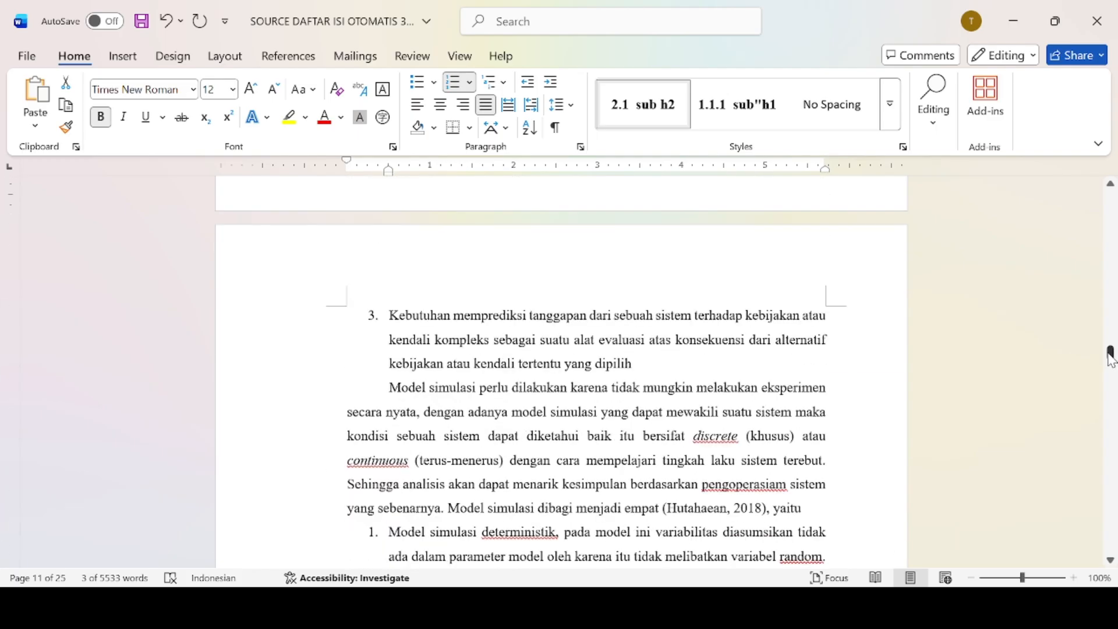
{"action": "left_click_drag", "start_coordinate": [1110, 364], "coordinate": [1111, 377]}
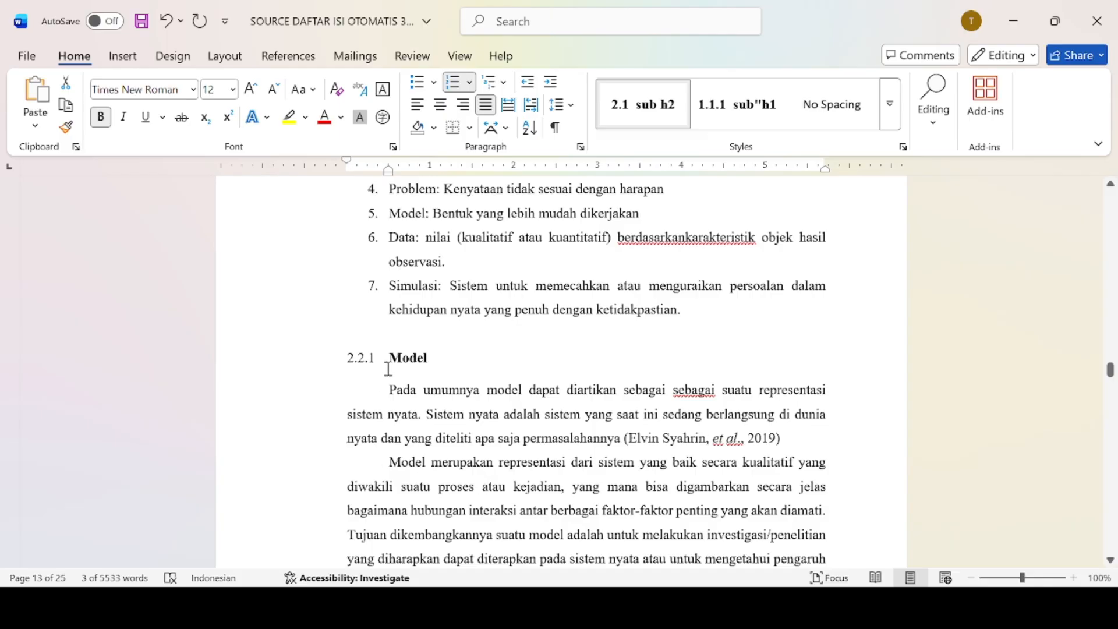
Modify the 2.2.1 subheading style: remove bold and add space above the 2.2.1 Model heading.
{"action": "left_click_drag", "start_coordinate": [390, 356], "coordinate": [436, 357]}
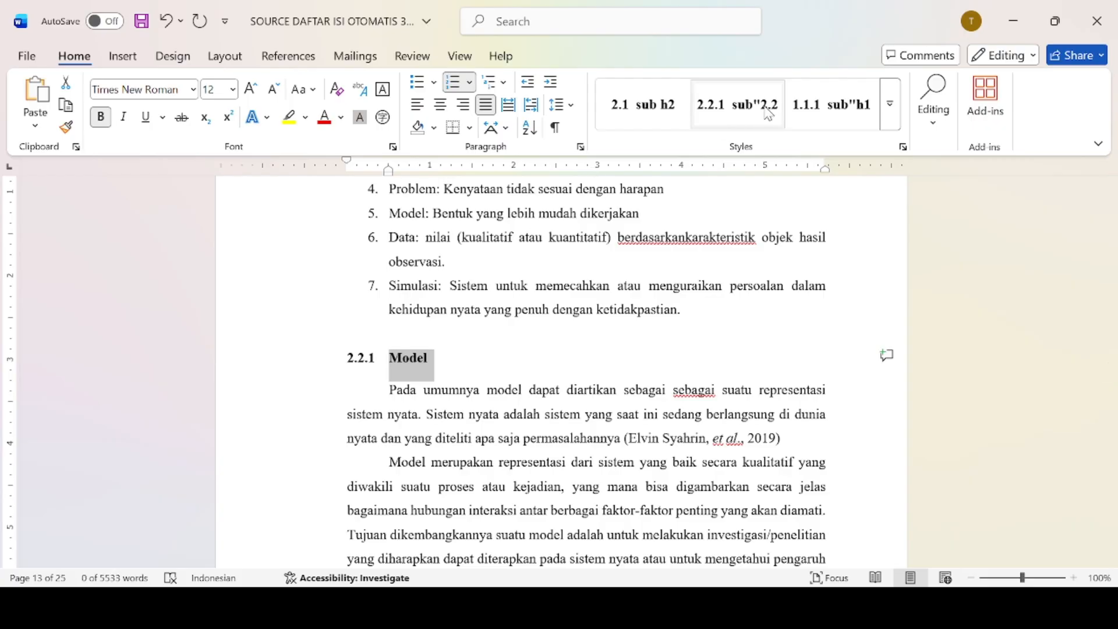
{"action": "left_click", "coordinate": [764, 109]}
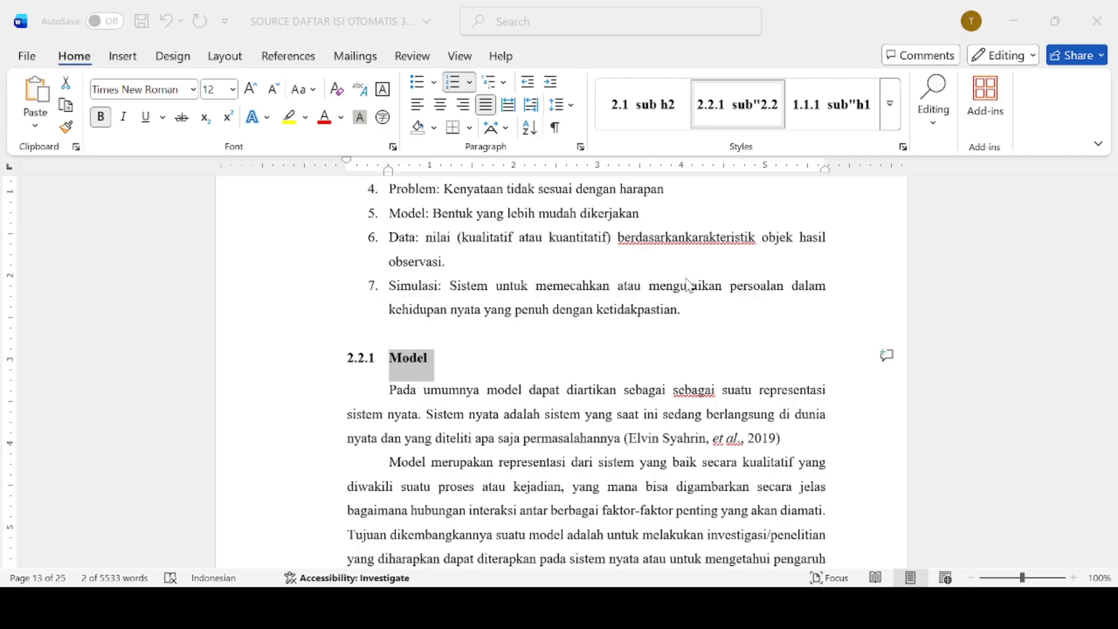
{"action": "left_click", "coordinate": [691, 530]}
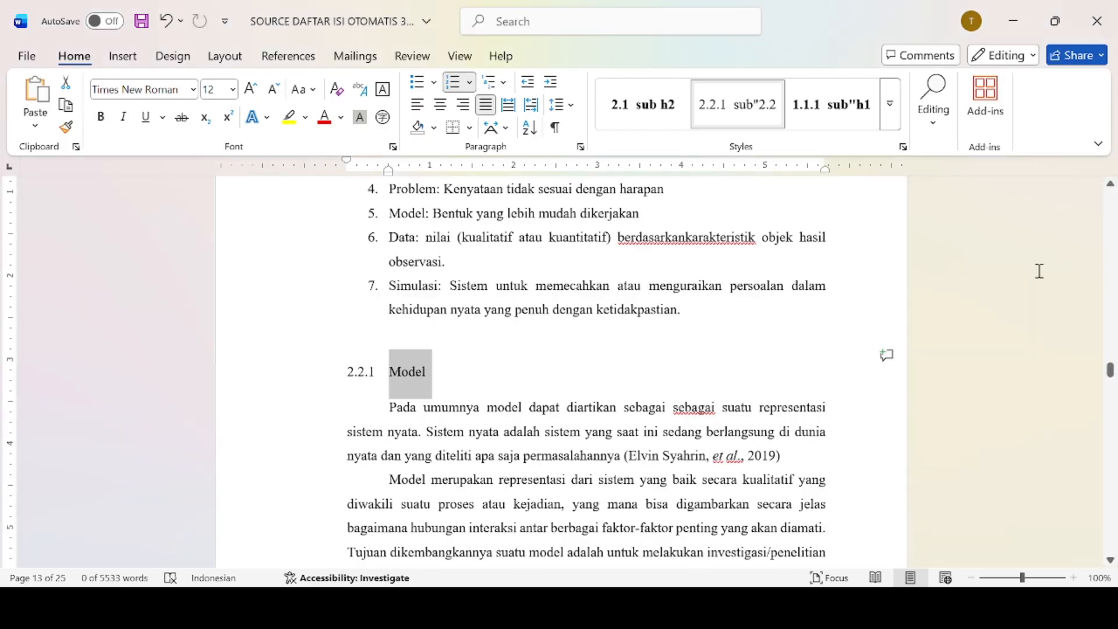
Give the Simulasi heading the 2.2.1 subheading style, numbering it 2.2.2.
{"action": "left_click_drag", "start_coordinate": [1112, 382], "coordinate": [1112, 400]}
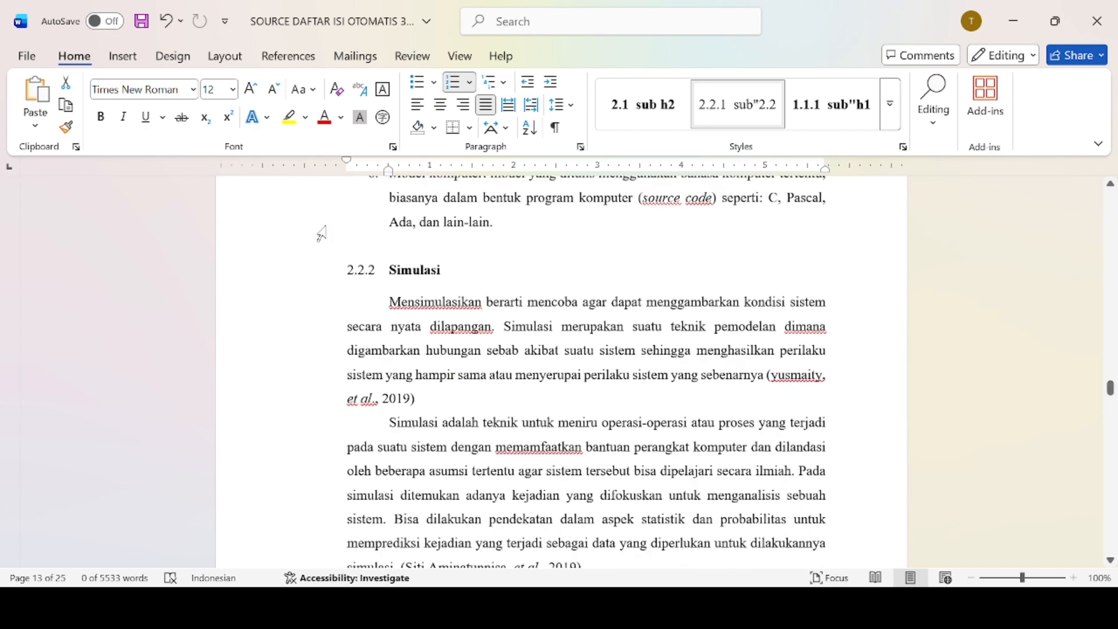
{"action": "left_click_drag", "start_coordinate": [350, 266], "coordinate": [436, 258]}
{"action": "key", "text": "ctrl+z"}
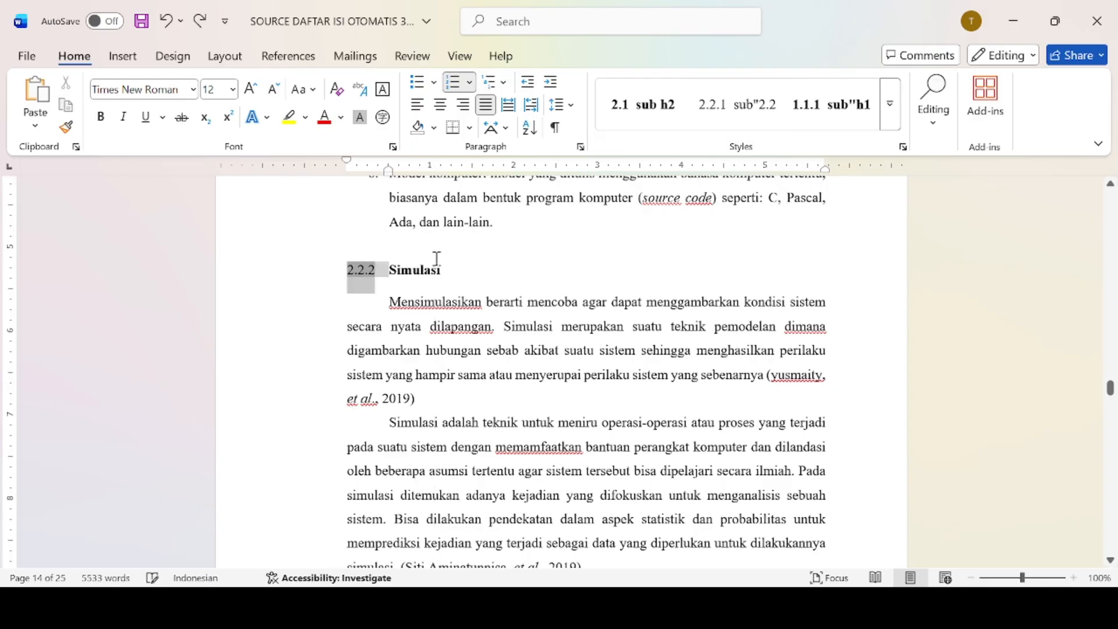
{"action": "left_click", "coordinate": [387, 270]}
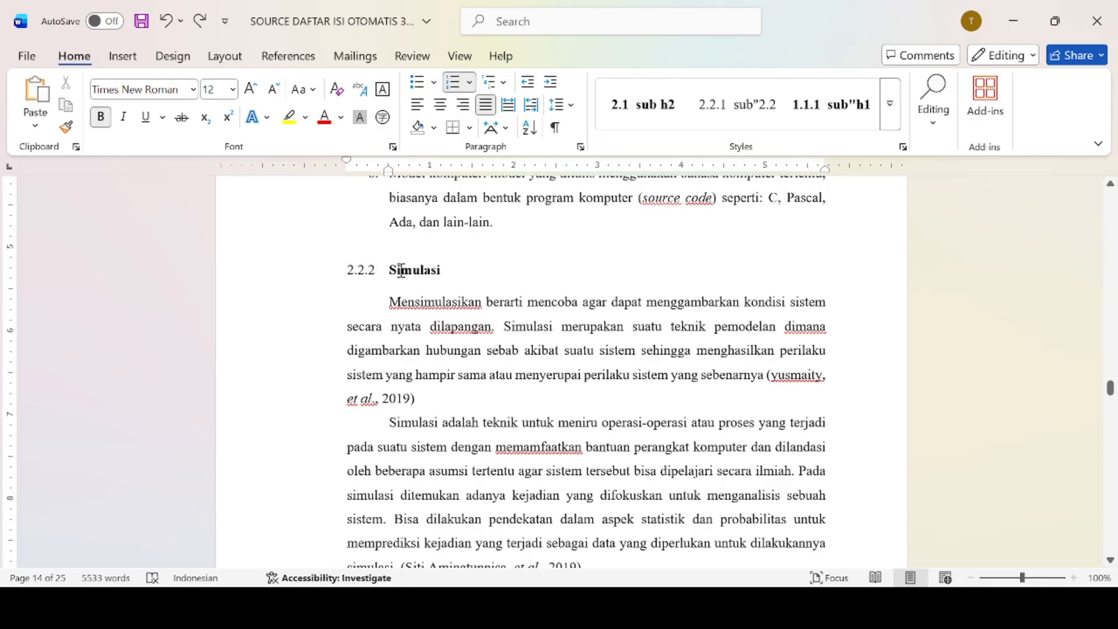
{"action": "left_click_drag", "start_coordinate": [390, 270], "coordinate": [456, 268]}
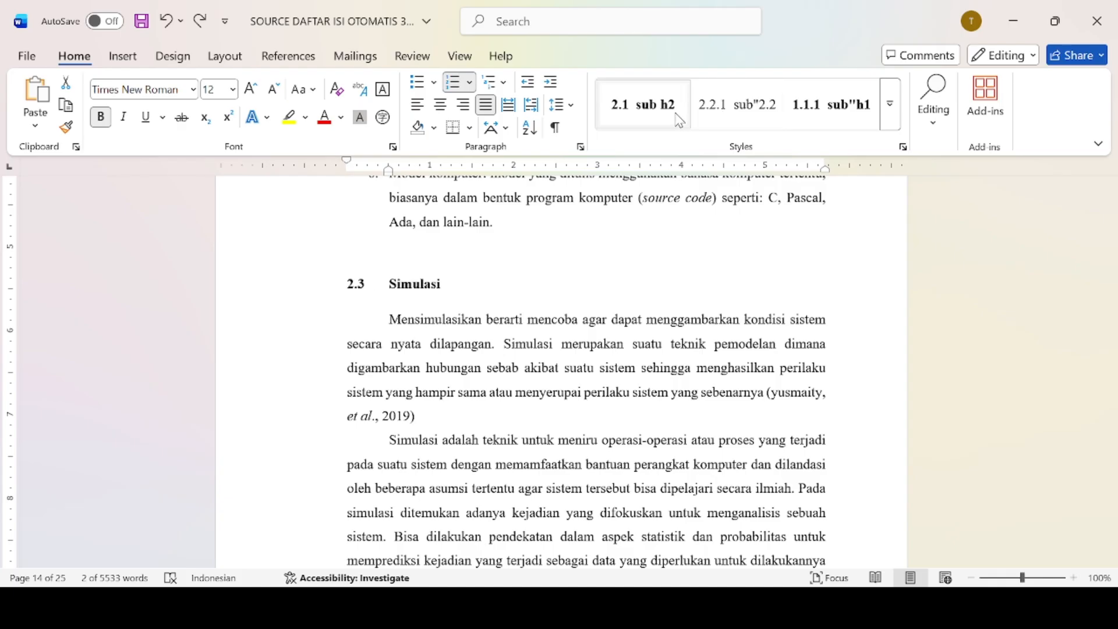
{"action": "left_click", "coordinate": [715, 116]}
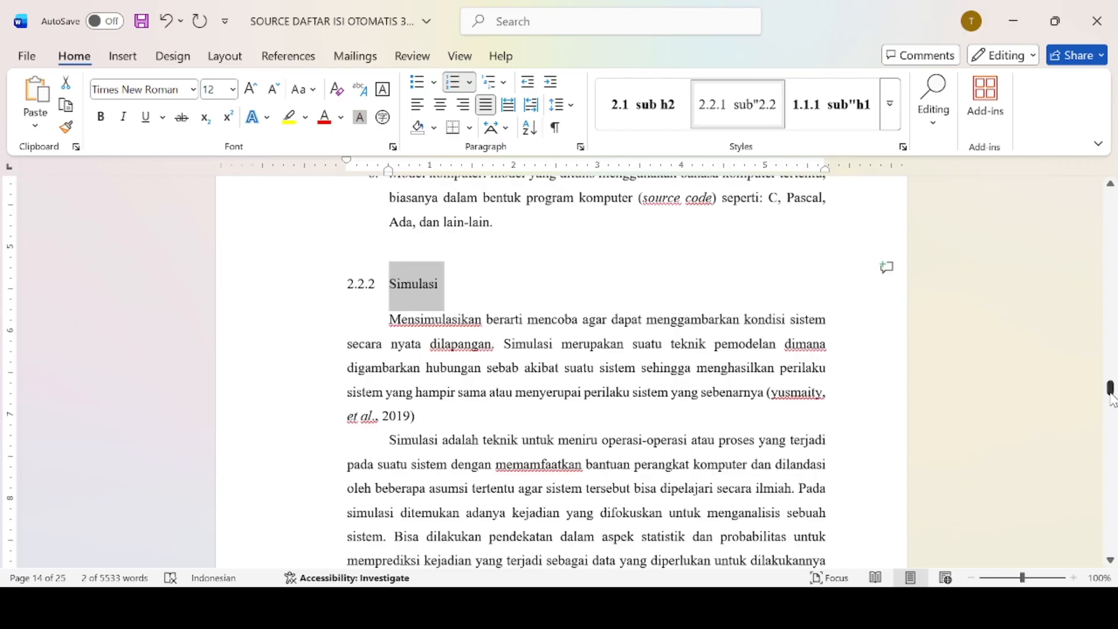
Style Tahapan Simulasi as 2.2.3 with the 2.2.1 subheading style and make it bold.
{"action": "mouse_move", "coordinate": [1111, 399]}
{"action": "left_mouse_down"}
{"action": "mouse_move", "coordinate": [1115, 428]}
{"action": "mouse_move", "coordinate": [1114, 415]}
{"action": "left_mouse_up"}
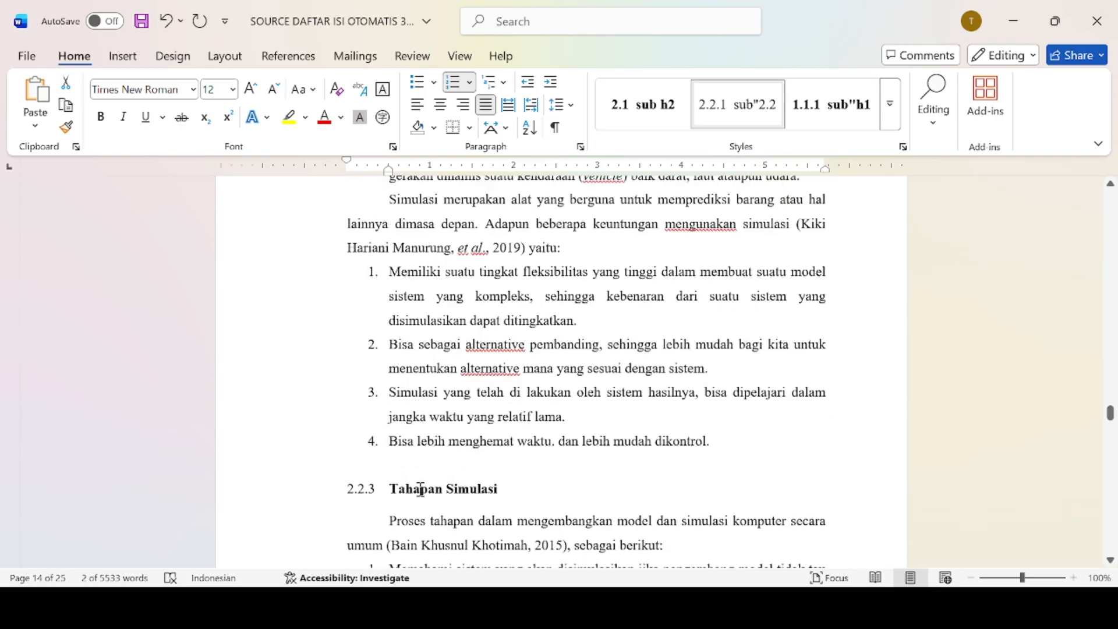
{"action": "left_click_drag", "start_coordinate": [397, 485], "coordinate": [532, 492]}
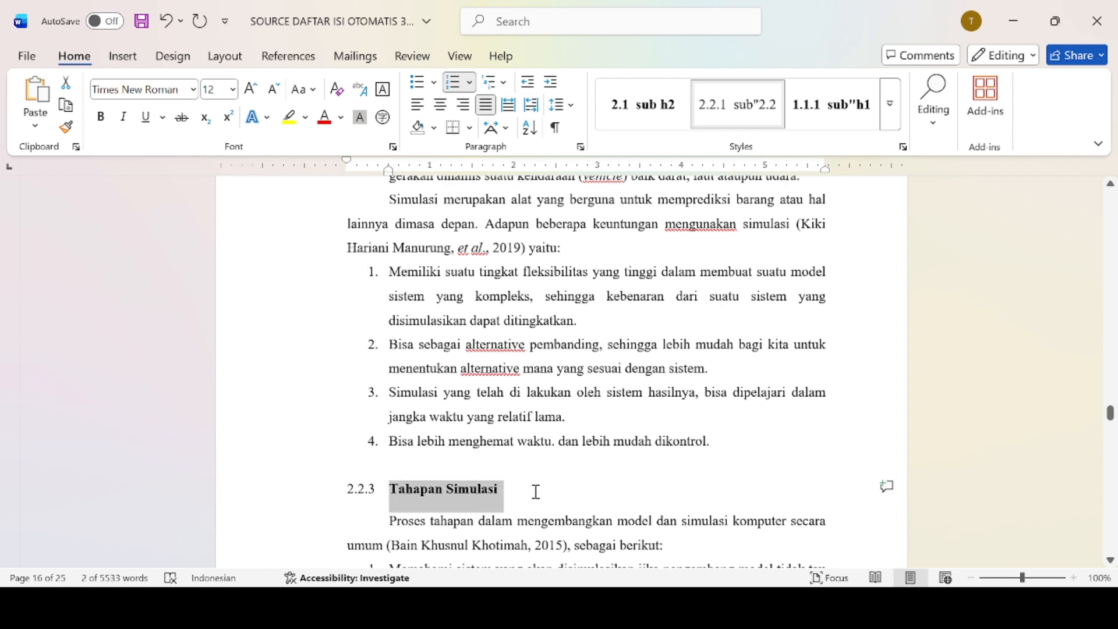
{"action": "left_click", "coordinate": [740, 125]}
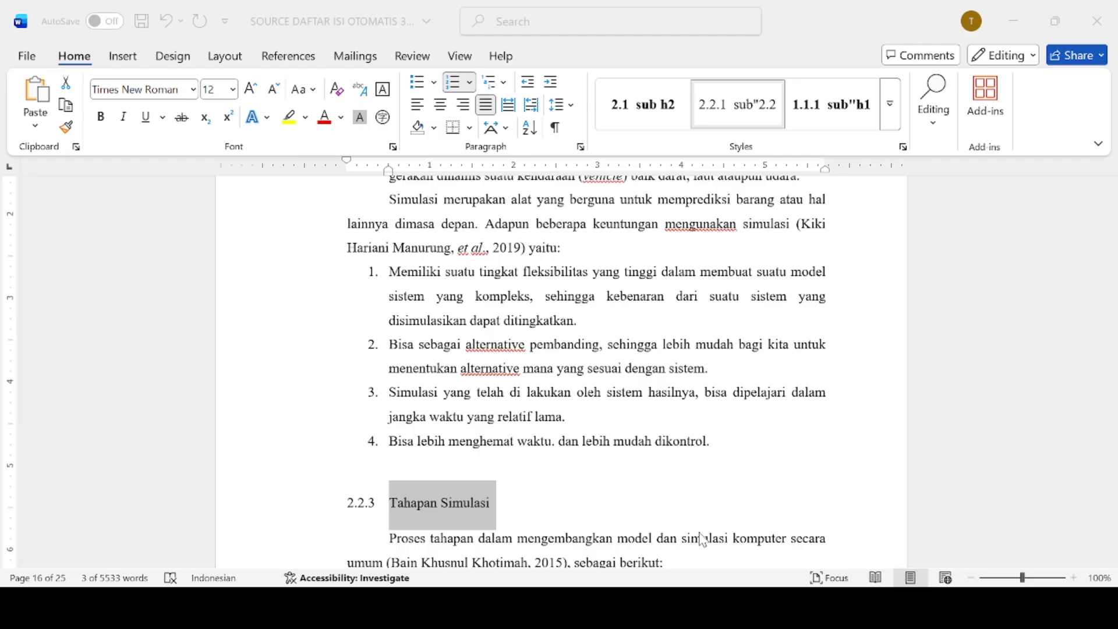
{"action": "key", "text": "ctrl+b"}
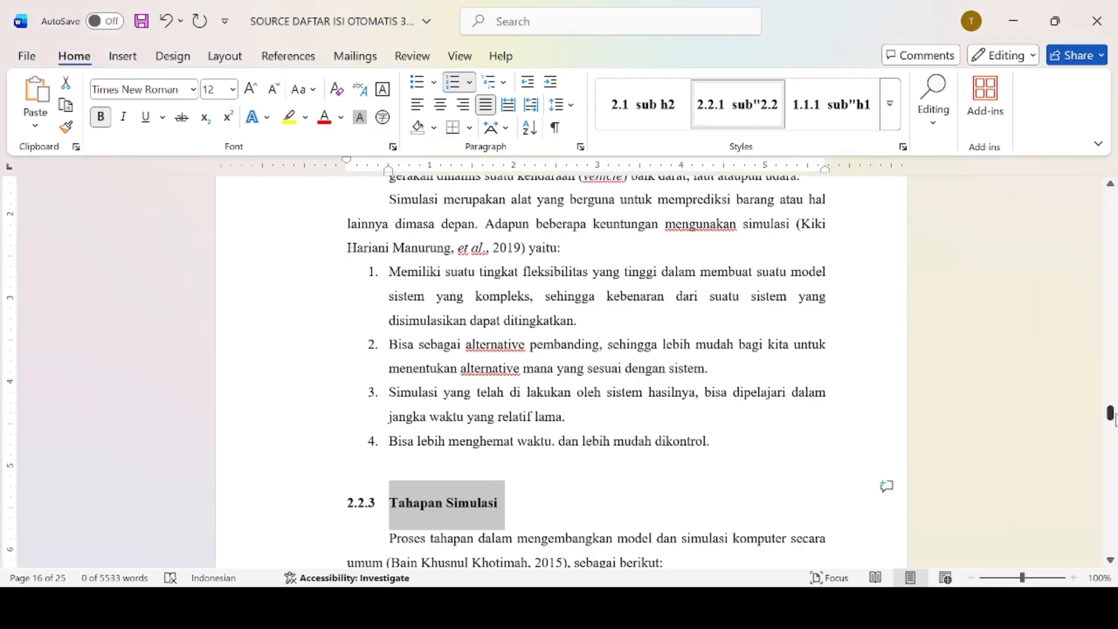
{"action": "left_click_drag", "start_coordinate": [1110, 414], "coordinate": [1113, 451]}
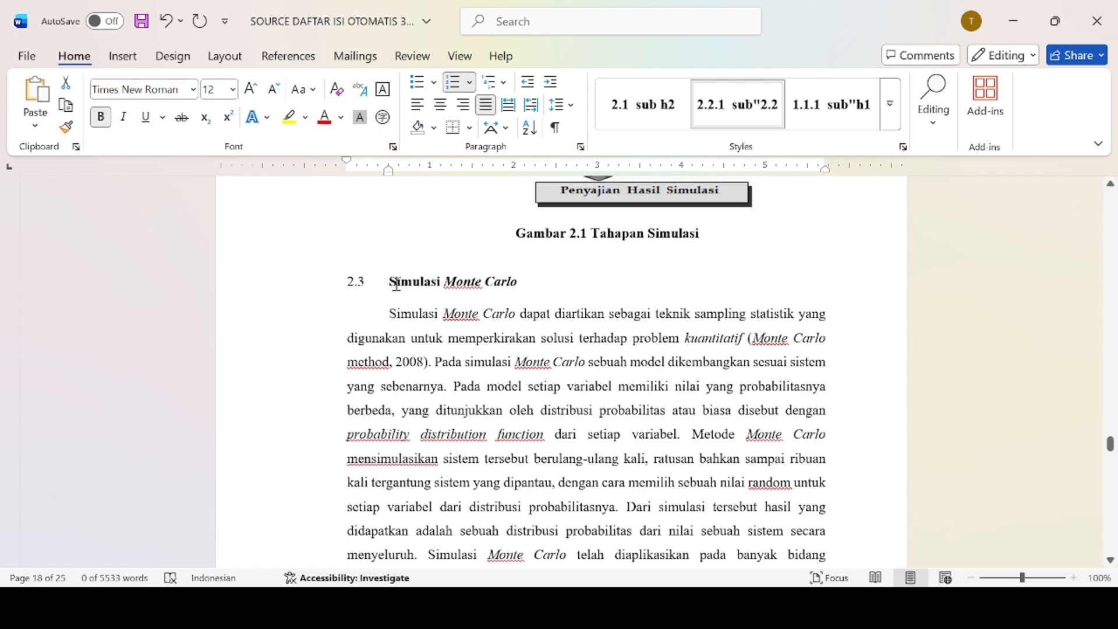
Apply the 2.1 sub h2 style to Simulasi Monte Carlo (2.3), Prediksi (2.4) and Bilangan Acak (2.5).
{"action": "left_click_drag", "start_coordinate": [408, 285], "coordinate": [517, 291]}
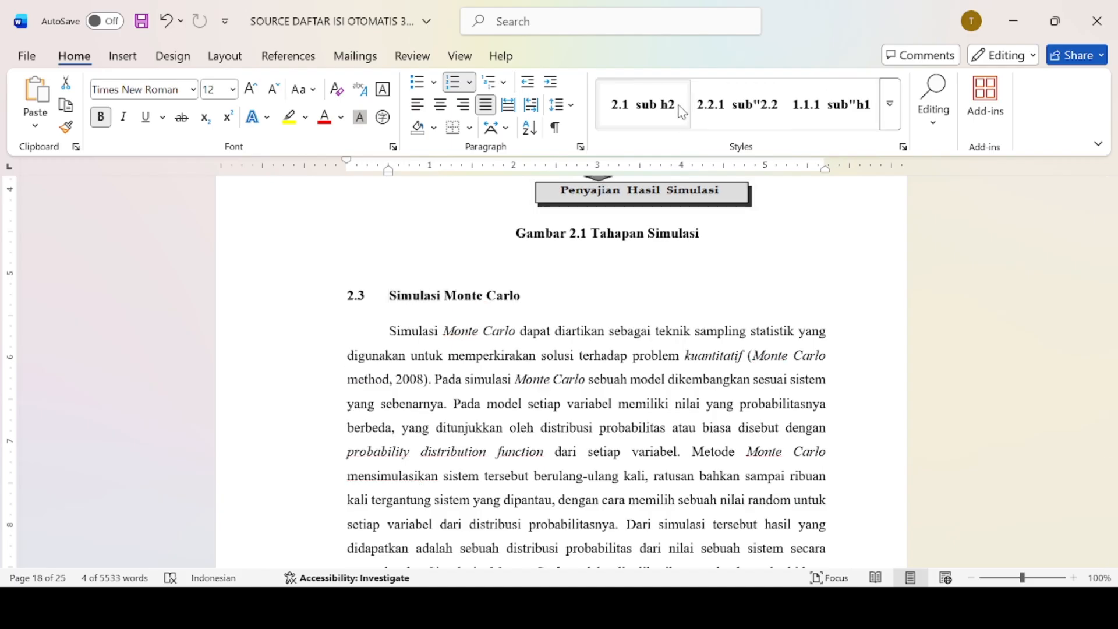
{"action": "left_click", "coordinate": [682, 112]}
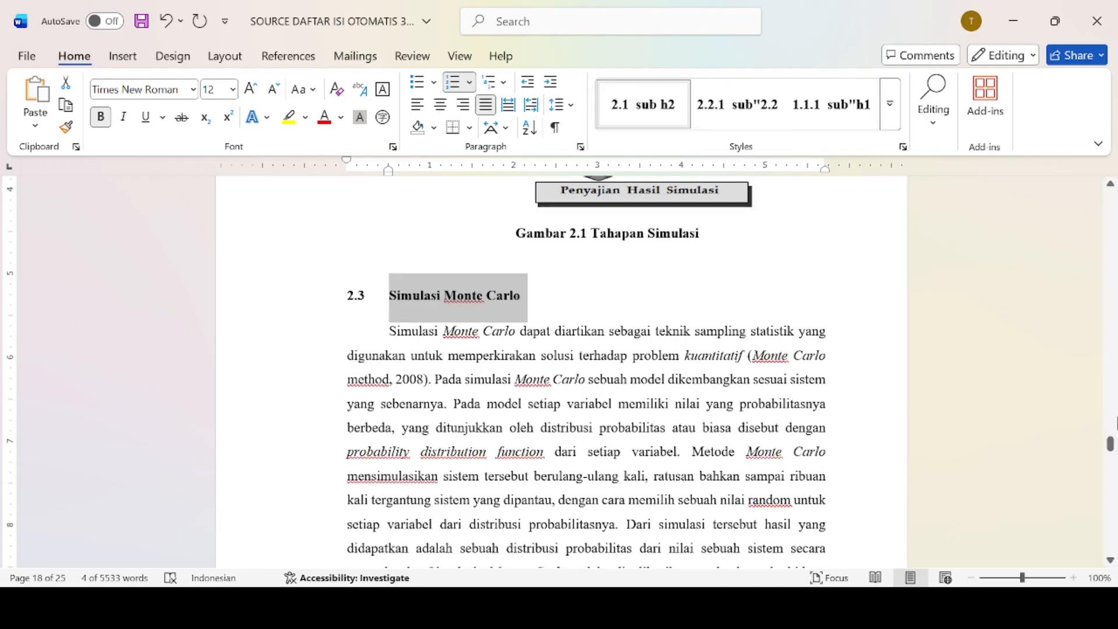
{"action": "left_click_drag", "start_coordinate": [1109, 447], "coordinate": [1112, 473]}
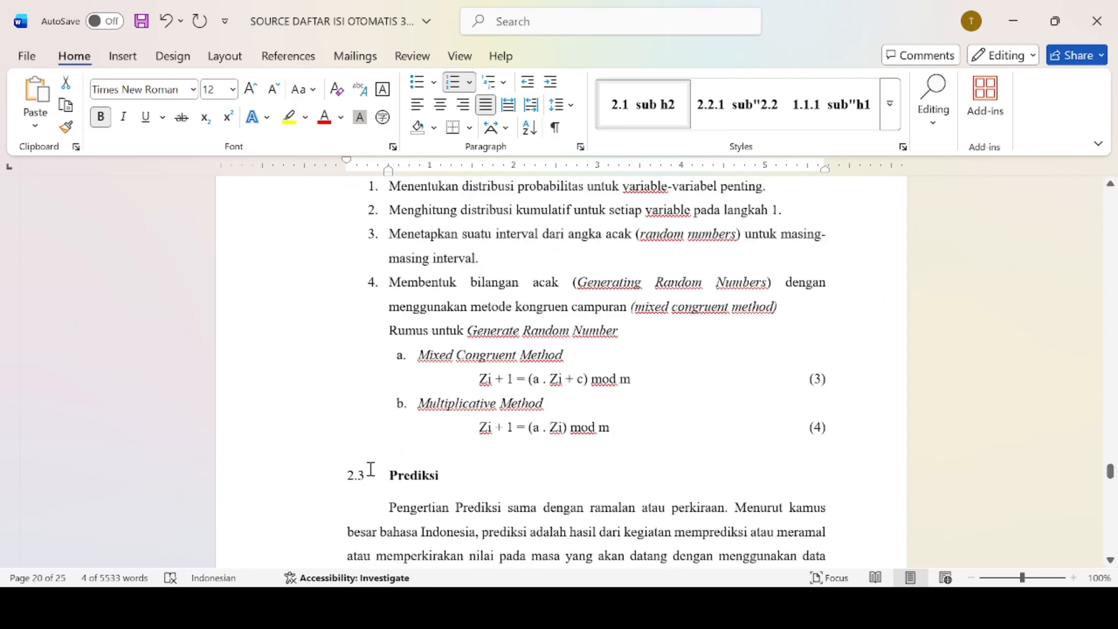
{"action": "left_click_drag", "start_coordinate": [388, 480], "coordinate": [471, 482]}
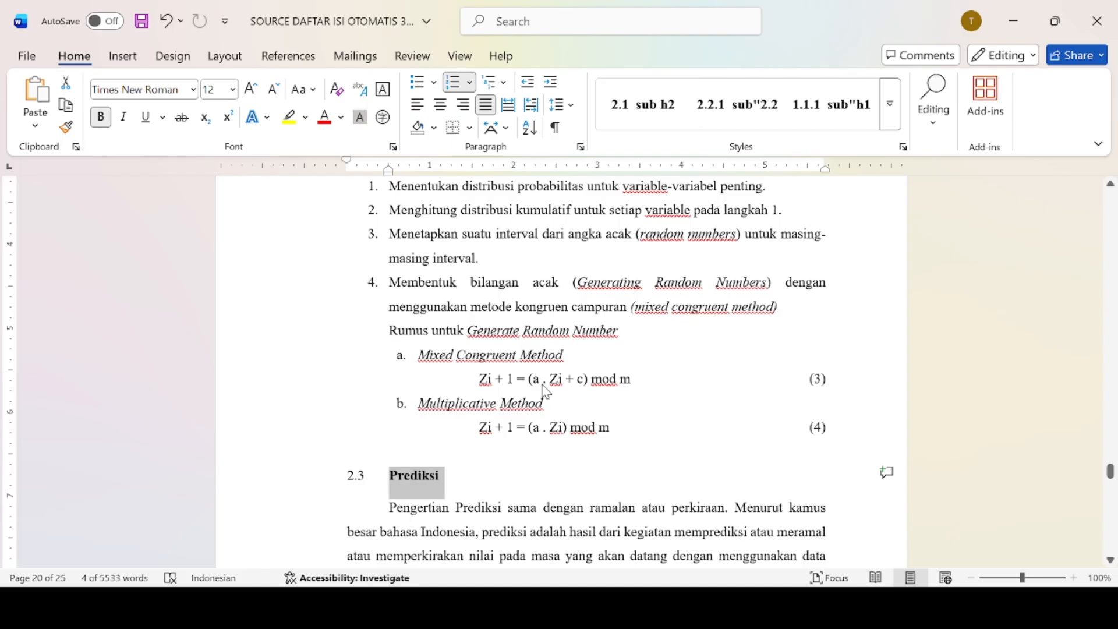
{"action": "left_click", "coordinate": [647, 106]}
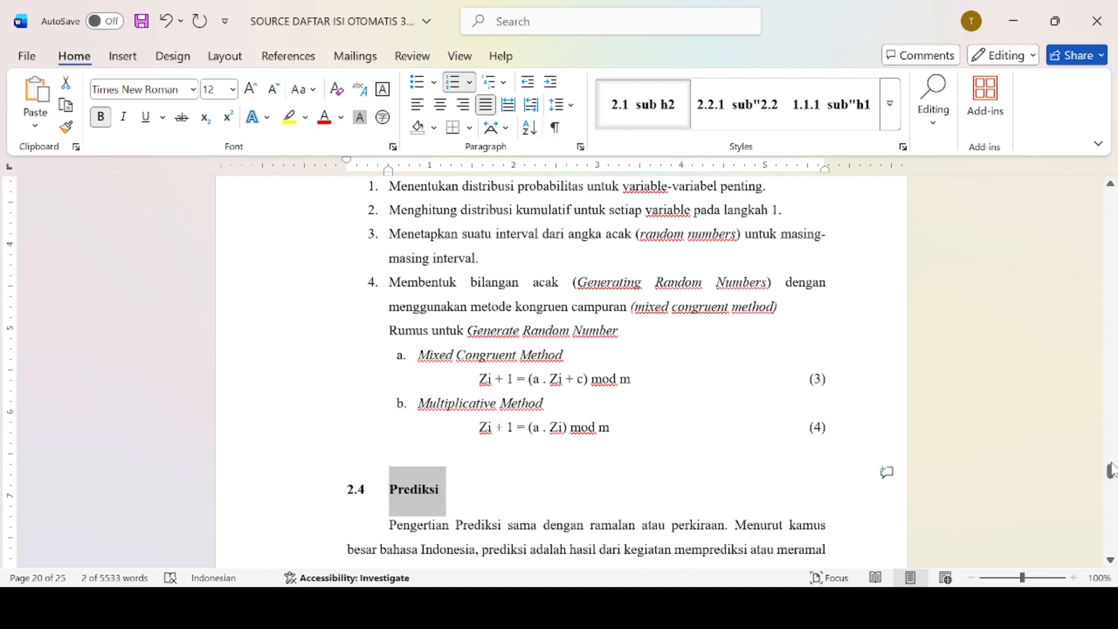
{"action": "left_click_drag", "start_coordinate": [1110, 471], "coordinate": [1111, 479]}
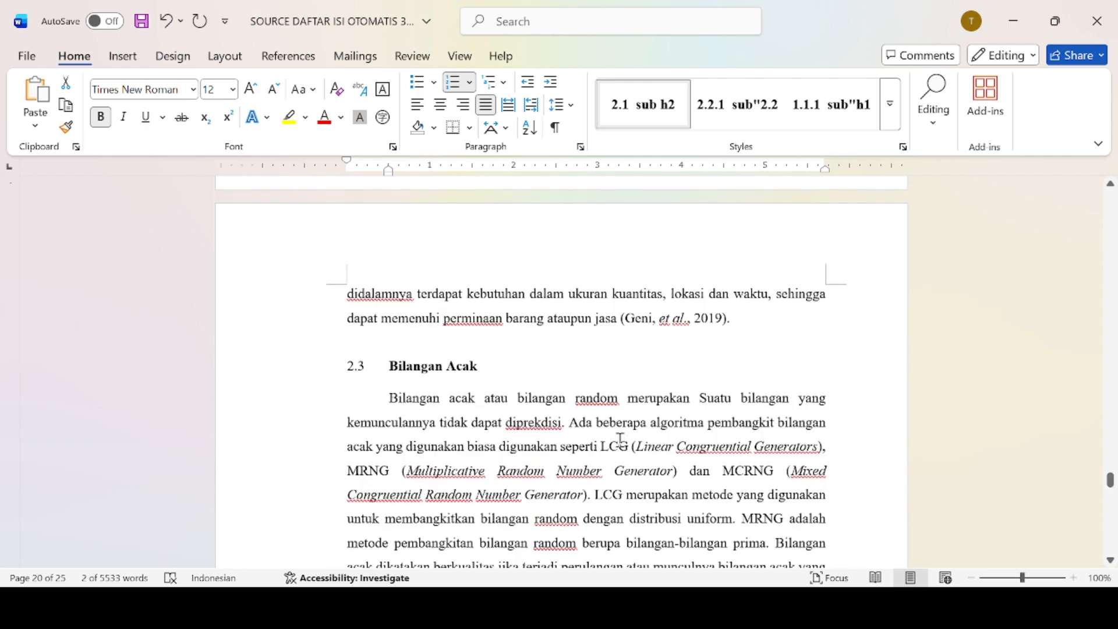
{"action": "left_click_drag", "start_coordinate": [394, 368], "coordinate": [468, 372]}
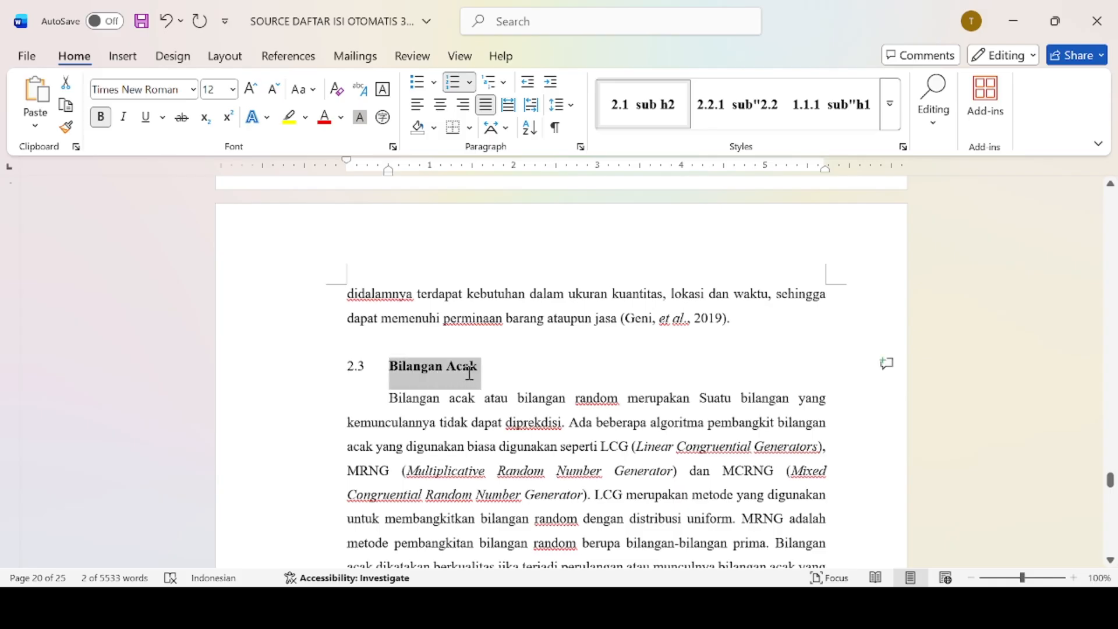
{"action": "left_click", "coordinate": [642, 121]}
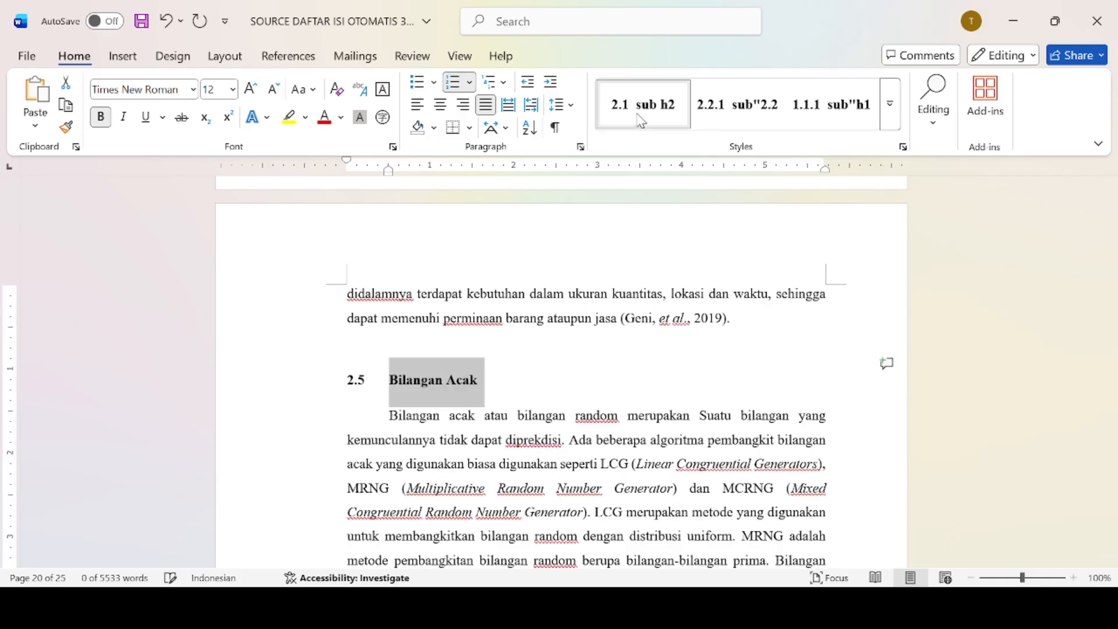
{"action": "left_click_drag", "start_coordinate": [1111, 480], "coordinate": [1110, 494]}
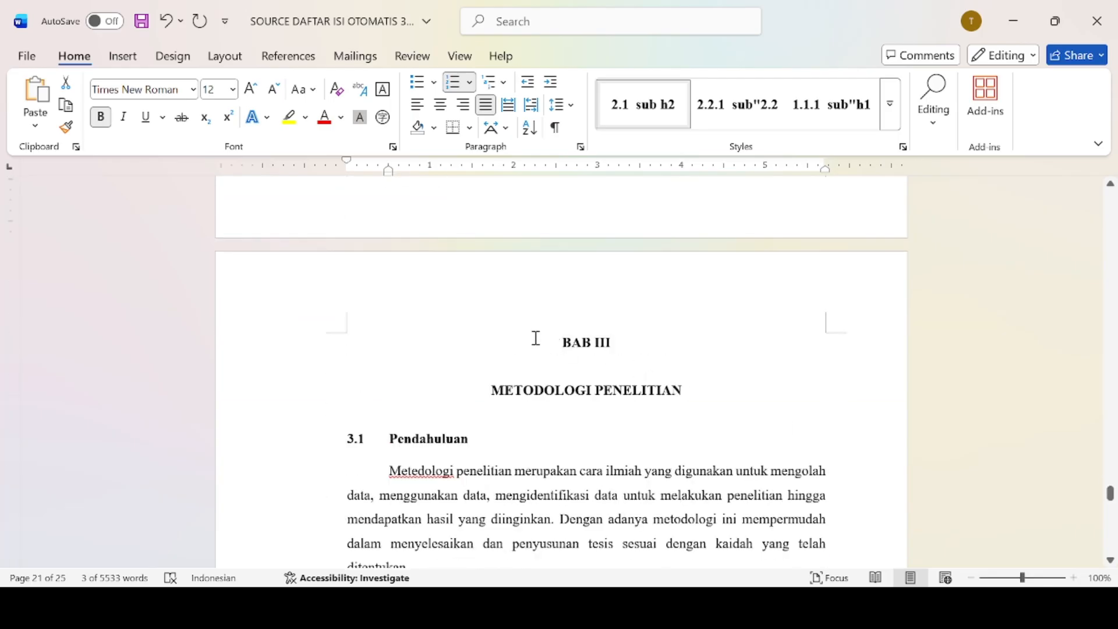
Apply the sub 3 heading style to the BAB III Pendahuluan heading.
{"action": "left_click_drag", "start_coordinate": [547, 342], "coordinate": [673, 387]}
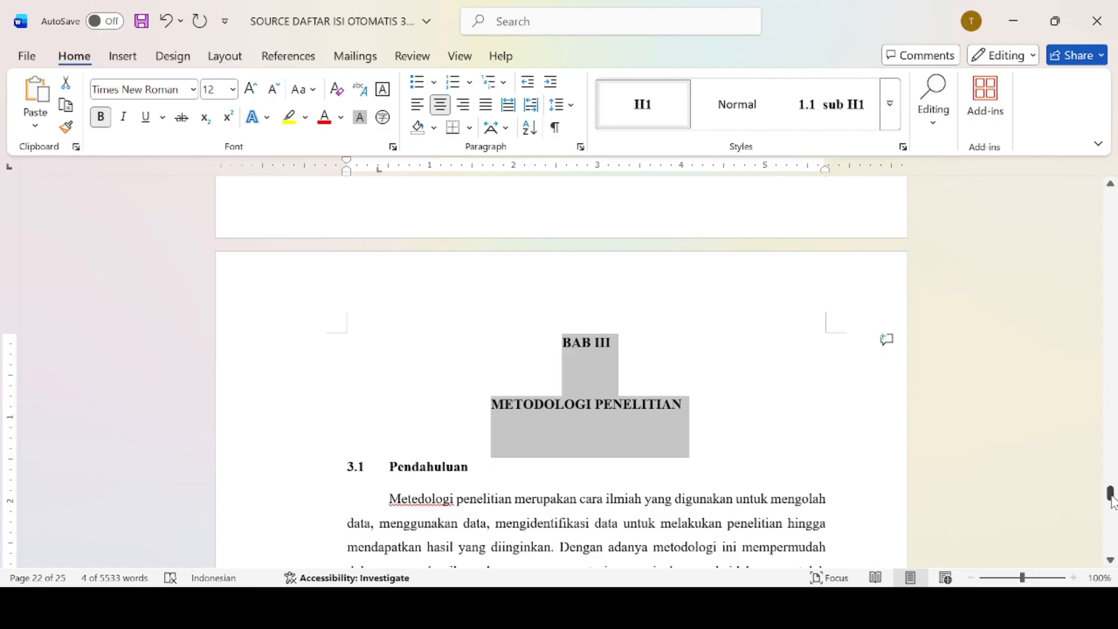
{"action": "left_click_drag", "start_coordinate": [1111, 496], "coordinate": [1108, 496]}
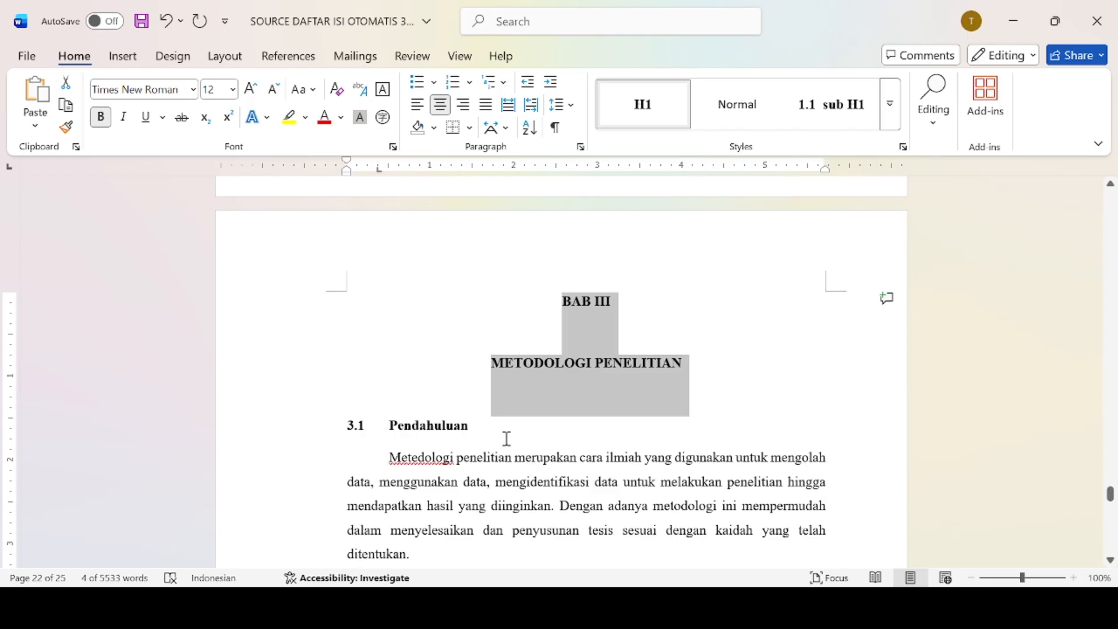
{"action": "left_click_drag", "start_coordinate": [392, 426], "coordinate": [476, 432]}
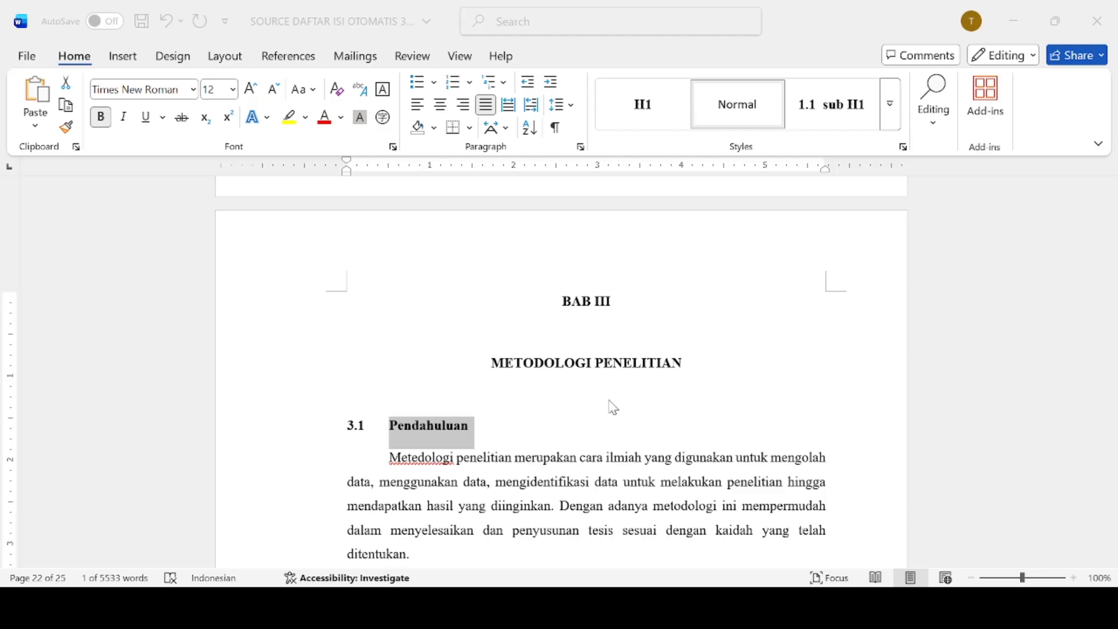
{"action": "left_click", "coordinate": [704, 543]}
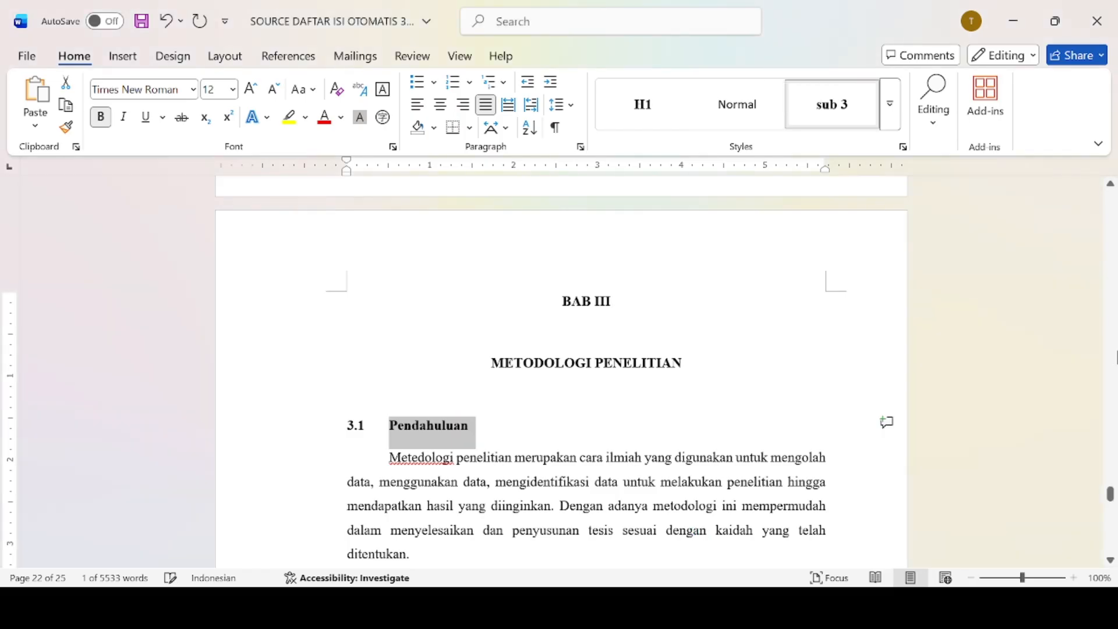
Apply the sub 3 style to 3.2 Kerangka Kerja Penelitian and 3.3 Uraian Kerangka Kerja Penelitian.
{"action": "left_click_drag", "start_coordinate": [1111, 498], "coordinate": [1111, 499]}
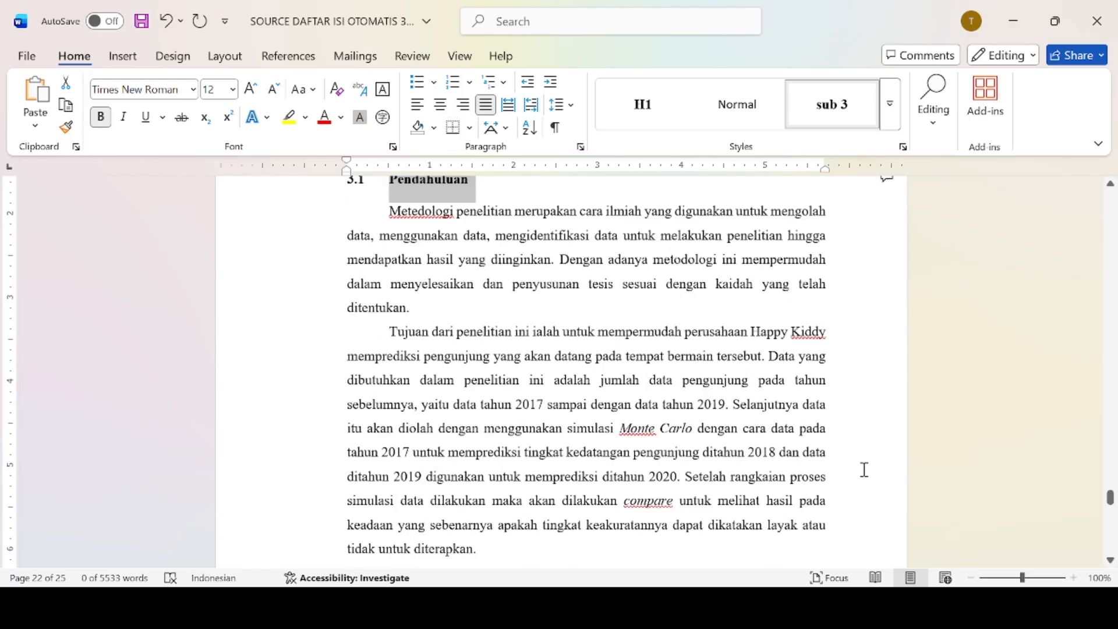
{"action": "left_click", "coordinate": [1111, 560]}
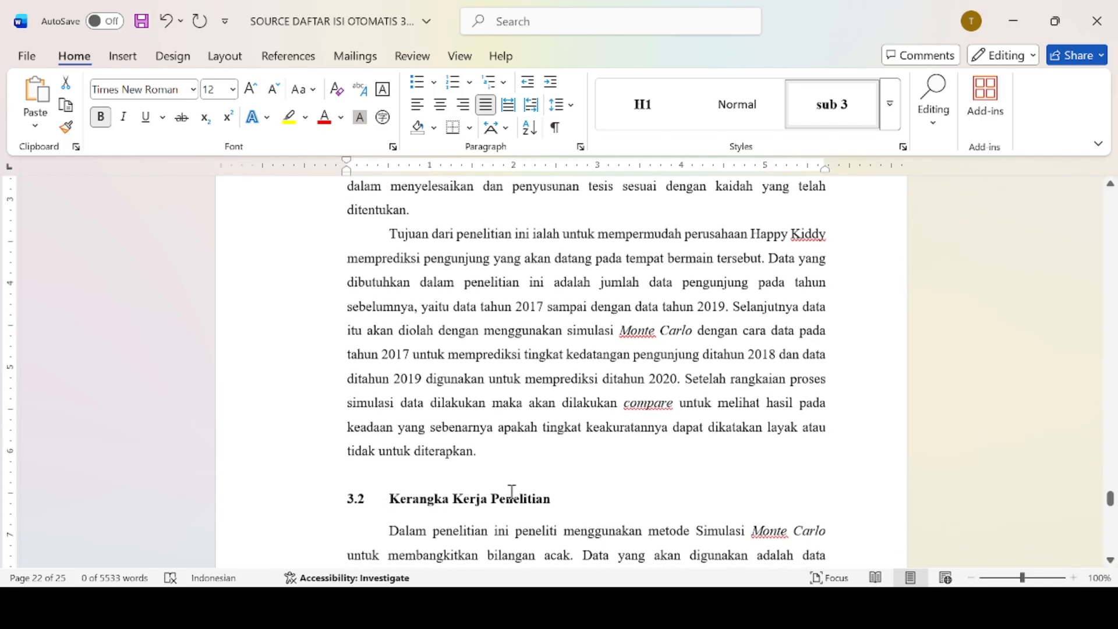
{"action": "left_click_drag", "start_coordinate": [390, 504], "coordinate": [560, 506]}
{"action": "left_click", "coordinate": [818, 103]}
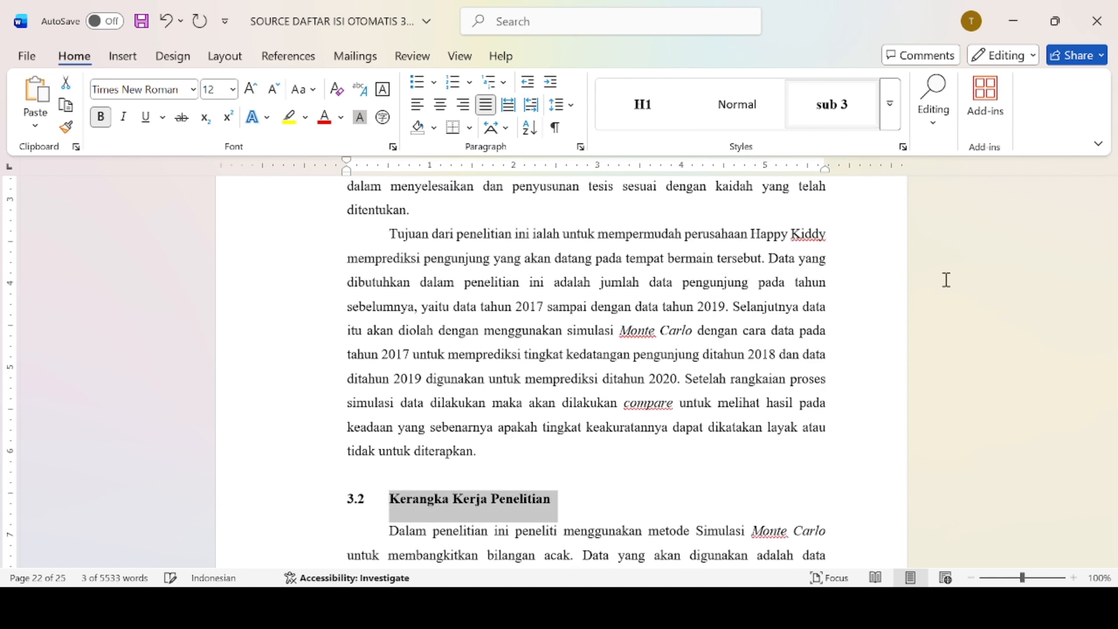
{"action": "mouse_move", "coordinate": [1111, 512]}
{"action": "left_mouse_down"}
{"action": "mouse_move", "coordinate": [1112, 492]}
{"action": "mouse_move", "coordinate": [1111, 516]}
{"action": "left_mouse_up"}
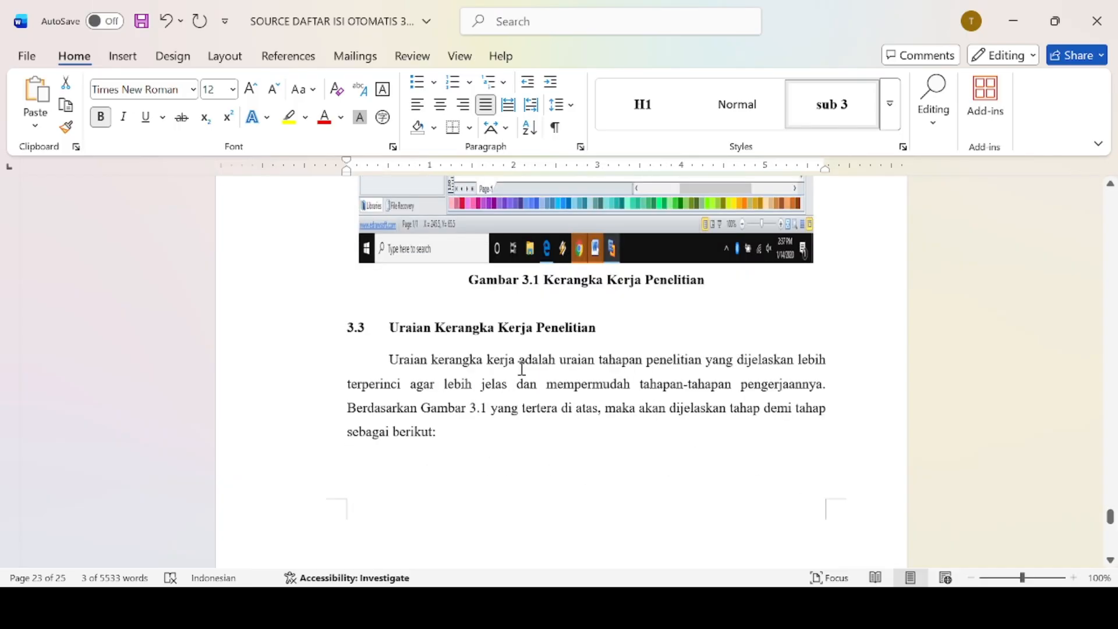
{"action": "left_click_drag", "start_coordinate": [397, 326], "coordinate": [592, 339]}
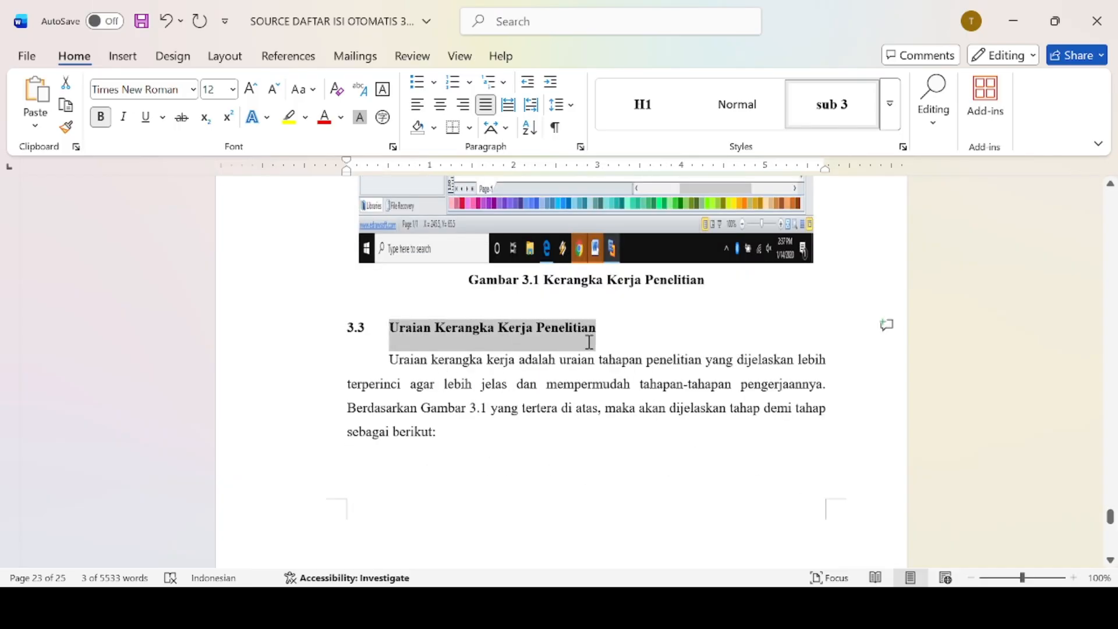
{"action": "left_click", "coordinate": [847, 108]}
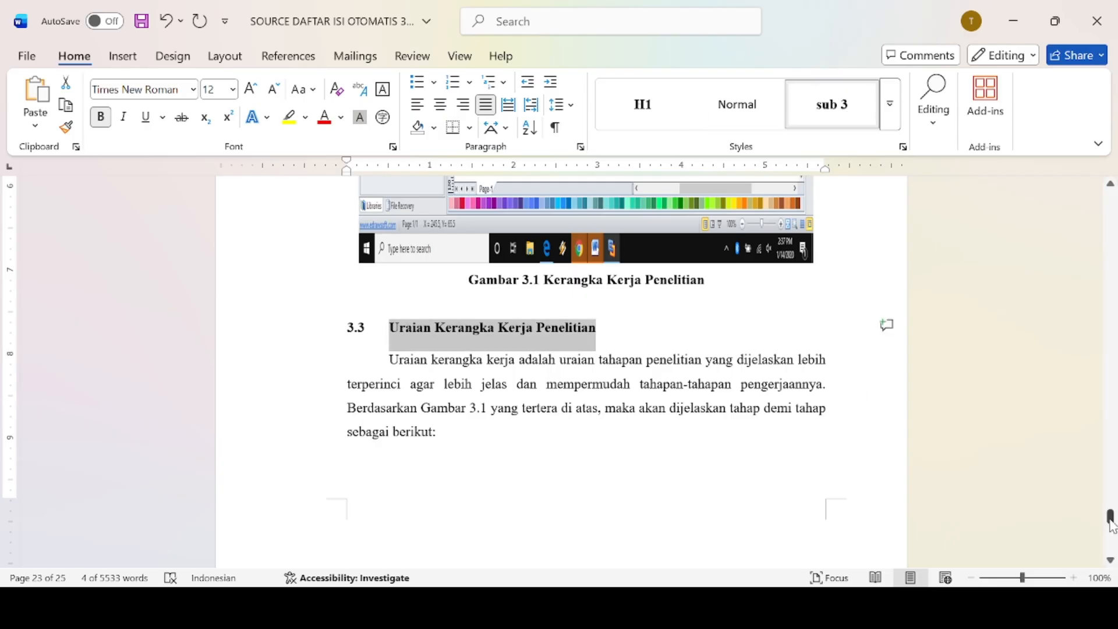
{"action": "left_click_drag", "start_coordinate": [1111, 526], "coordinate": [1111, 531]}
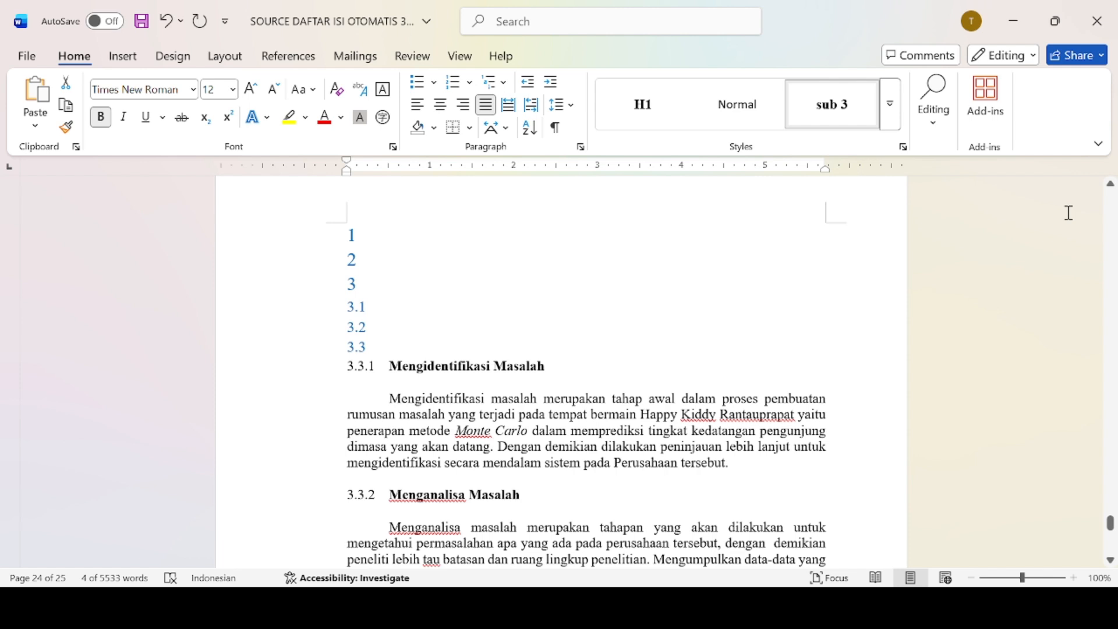
Start a new style from the selected 3.3.1 Mengidentifikasi Masalah heading with Create a Style.
{"action": "scroll", "coordinate": [814, 249], "scroll_direction": "up", "scroll_amount": 5}
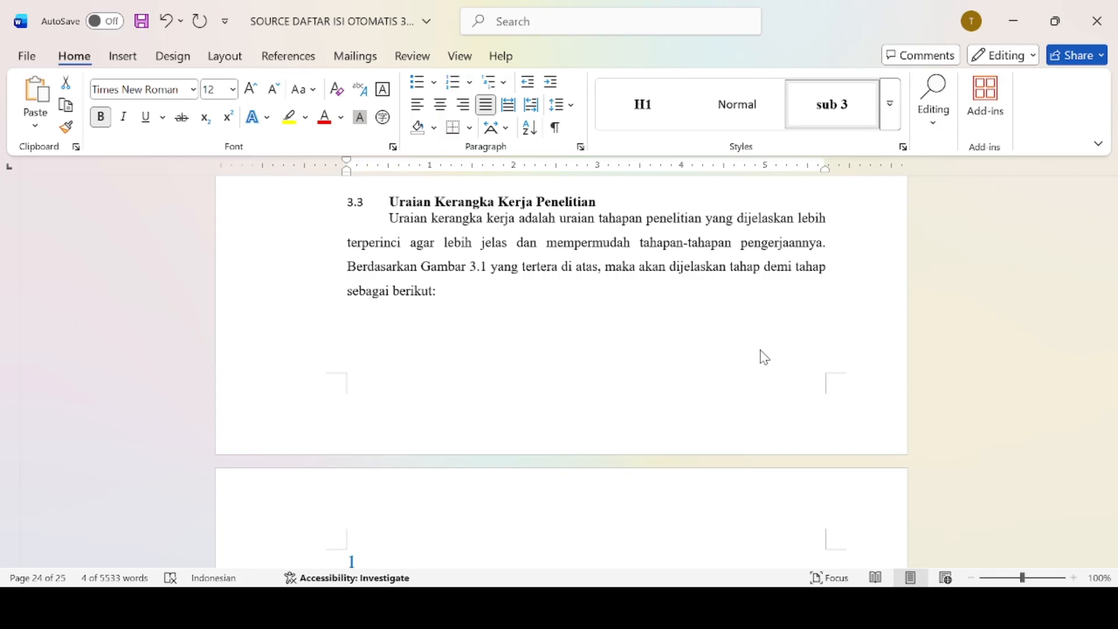
{"action": "scroll", "coordinate": [557, 381], "scroll_direction": "down", "scroll_amount": 5}
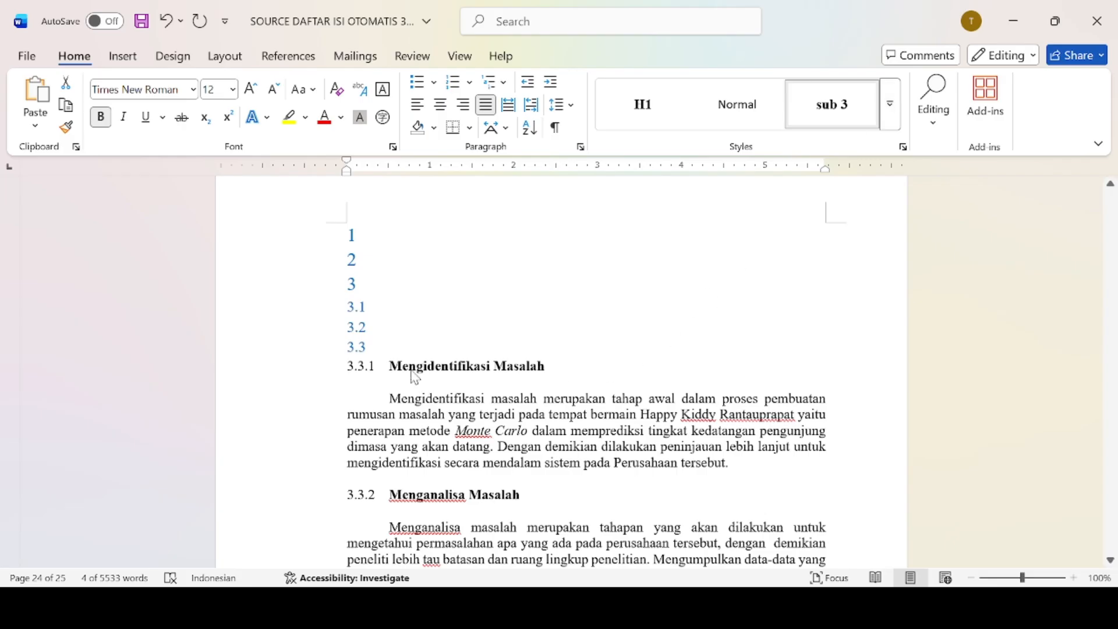
{"action": "left_click_drag", "start_coordinate": [390, 367], "coordinate": [562, 373]}
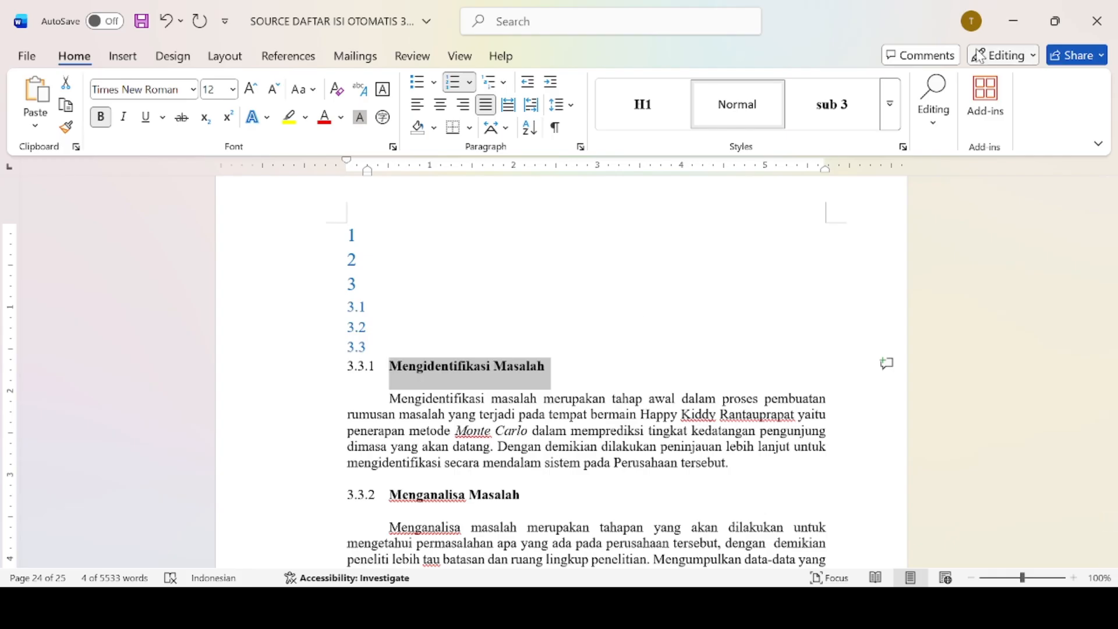
{"action": "left_click", "coordinate": [893, 104]}
{"action": "left_click", "coordinate": [722, 354]}
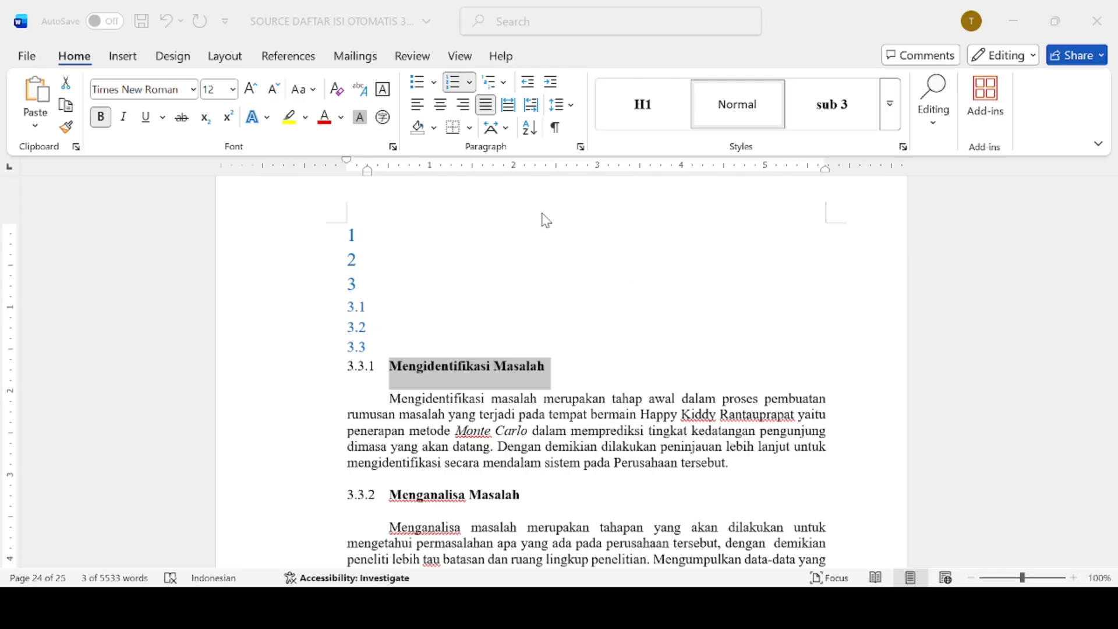
Save the new 3.3.1 heading style and apply it to the Menentukan Tujuan subheading.
{"action": "left_click", "coordinate": [721, 543]}
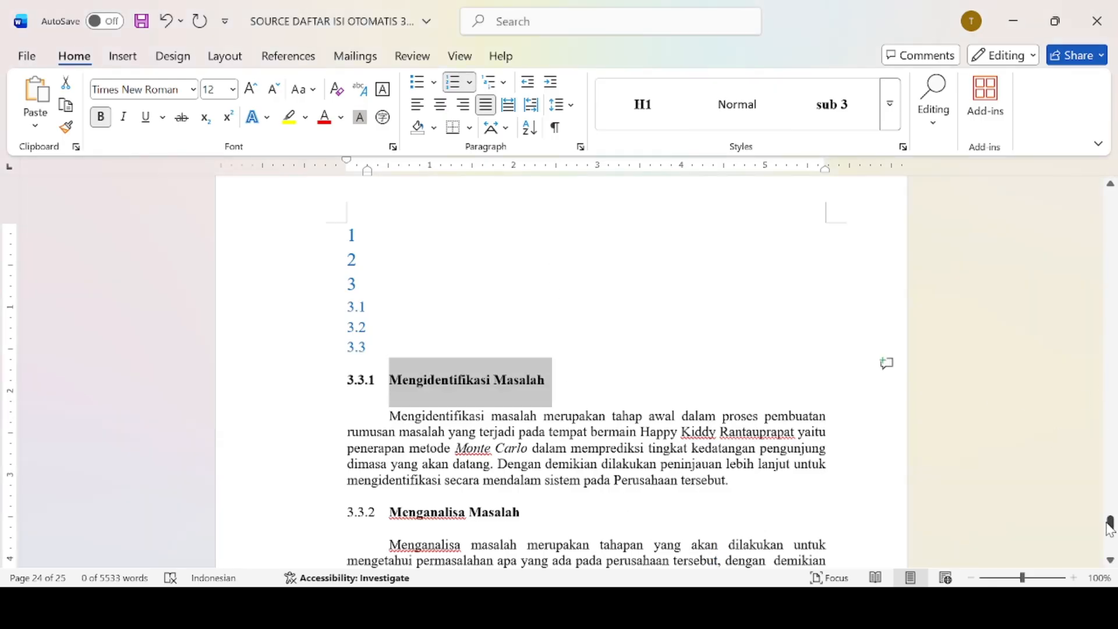
{"action": "scroll", "coordinate": [1111, 527], "scroll_direction": "down", "scroll_amount": 1}
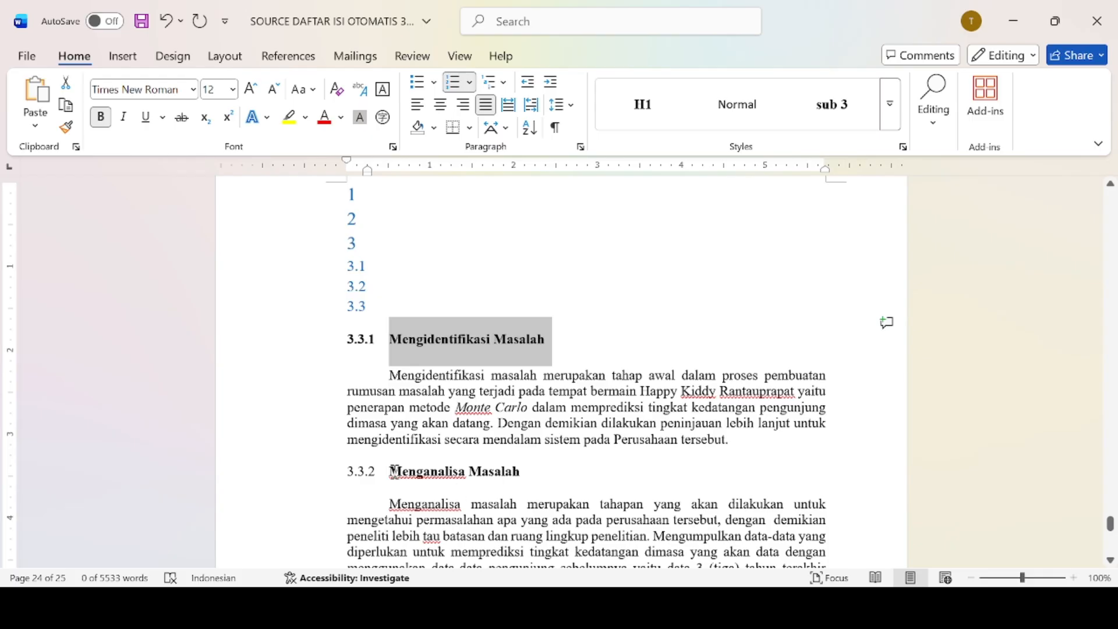
{"action": "left_click_drag", "start_coordinate": [393, 471], "coordinate": [528, 492]}
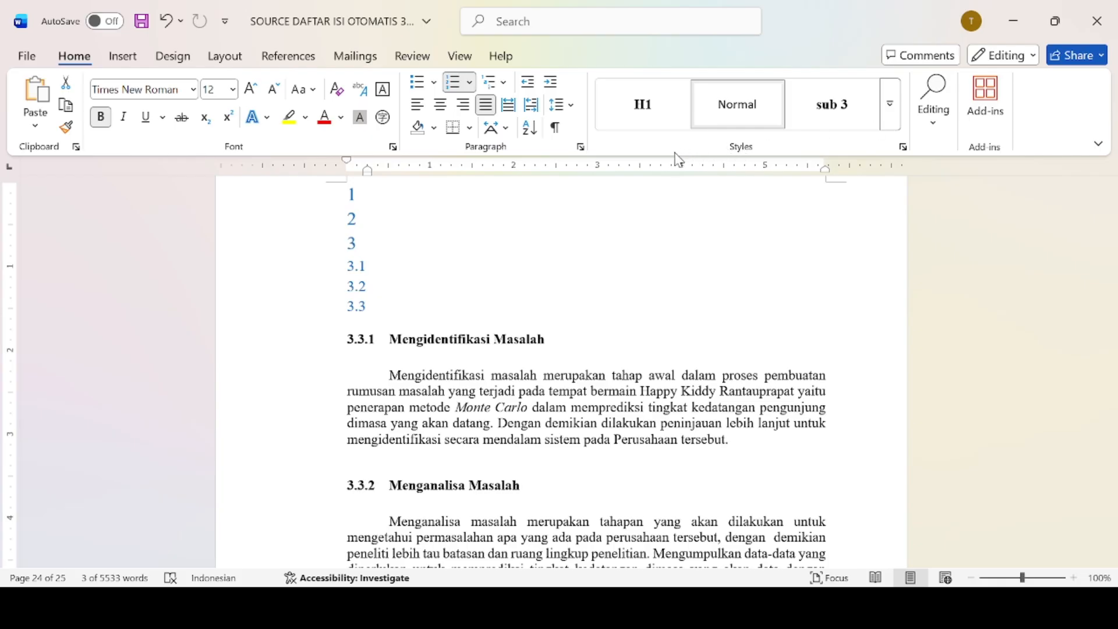
{"action": "key", "text": "ctrl+z"}
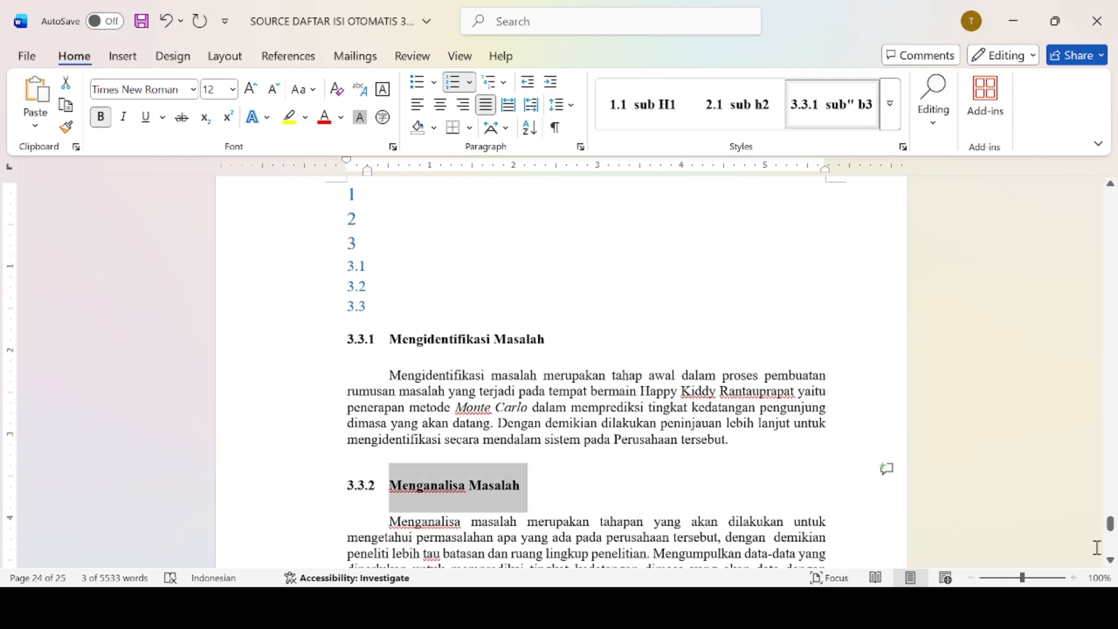
{"action": "left_click_drag", "start_coordinate": [1110, 527], "coordinate": [1111, 531]}
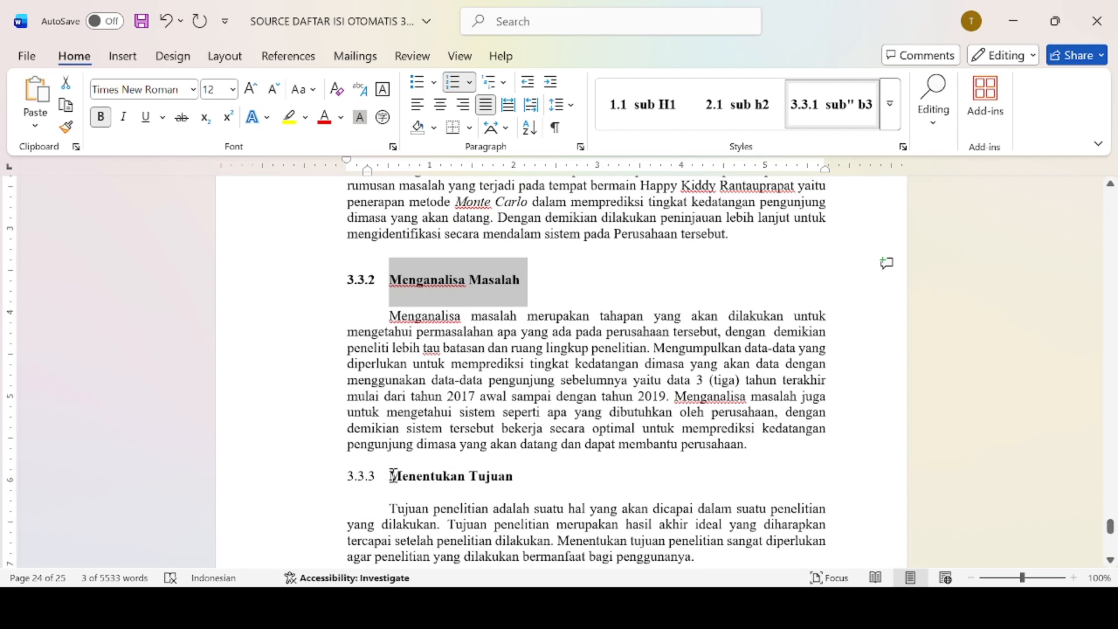
{"action": "left_click_drag", "start_coordinate": [393, 476], "coordinate": [521, 477]}
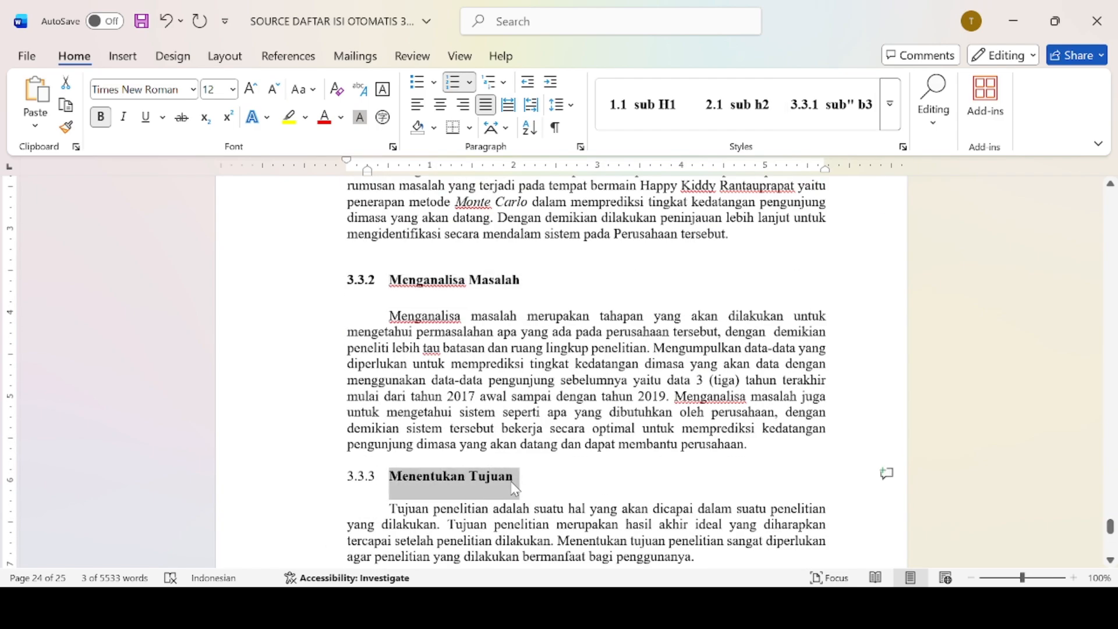
{"action": "left_click", "coordinate": [808, 109]}
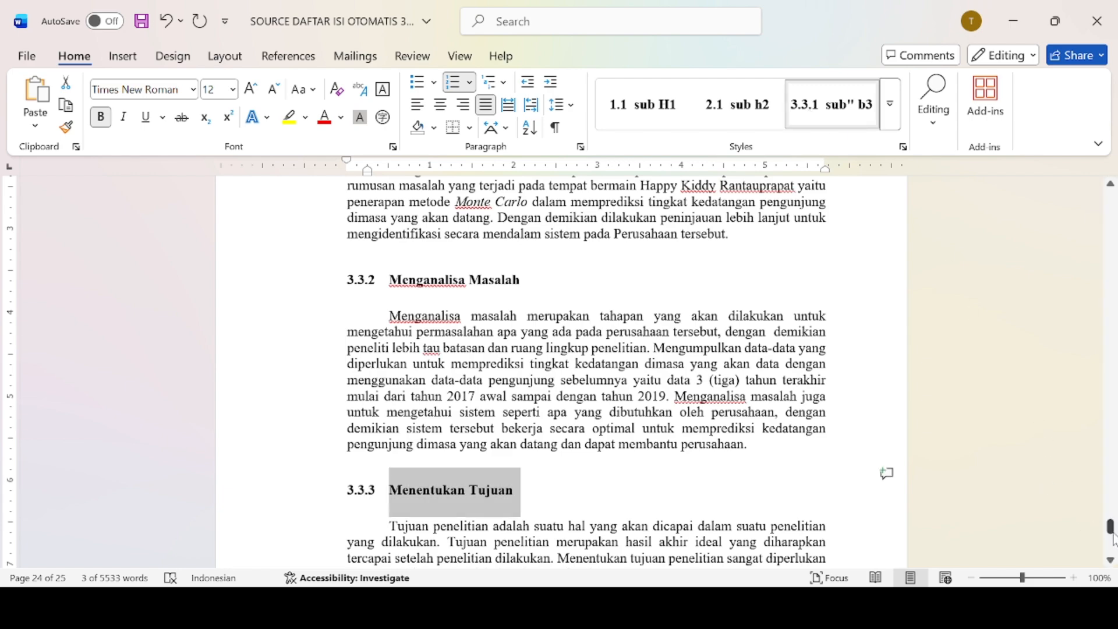
Apply the same third-level style to the Mempelajari Literatur and Mengumpulkan Data subheadings.
{"action": "left_click_drag", "start_coordinate": [1112, 530], "coordinate": [1113, 533]}
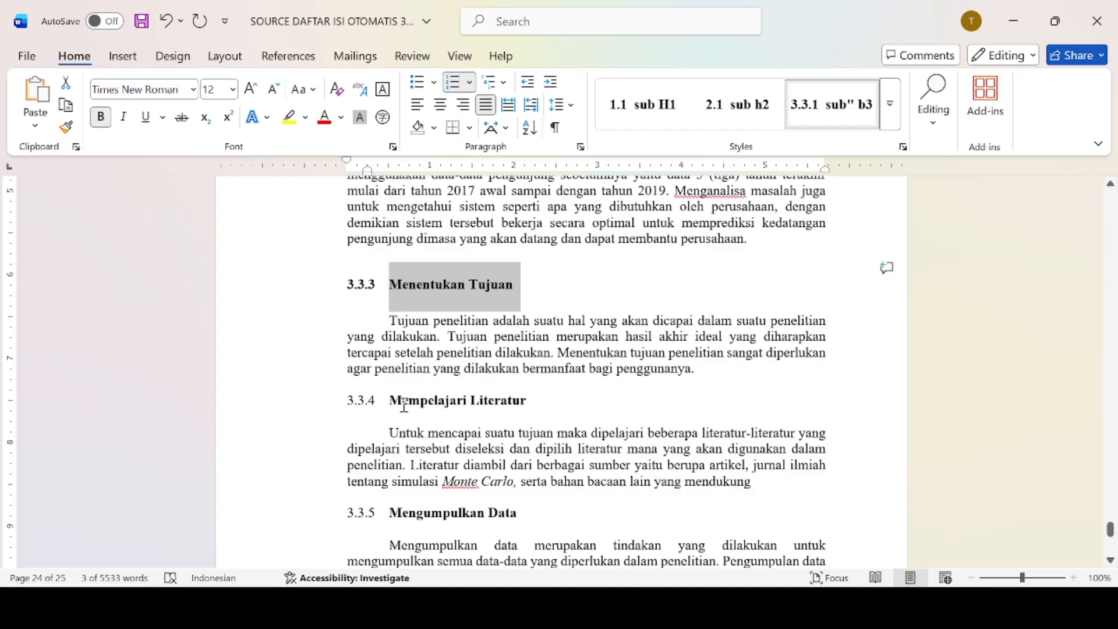
{"action": "left_click_drag", "start_coordinate": [394, 401], "coordinate": [536, 400]}
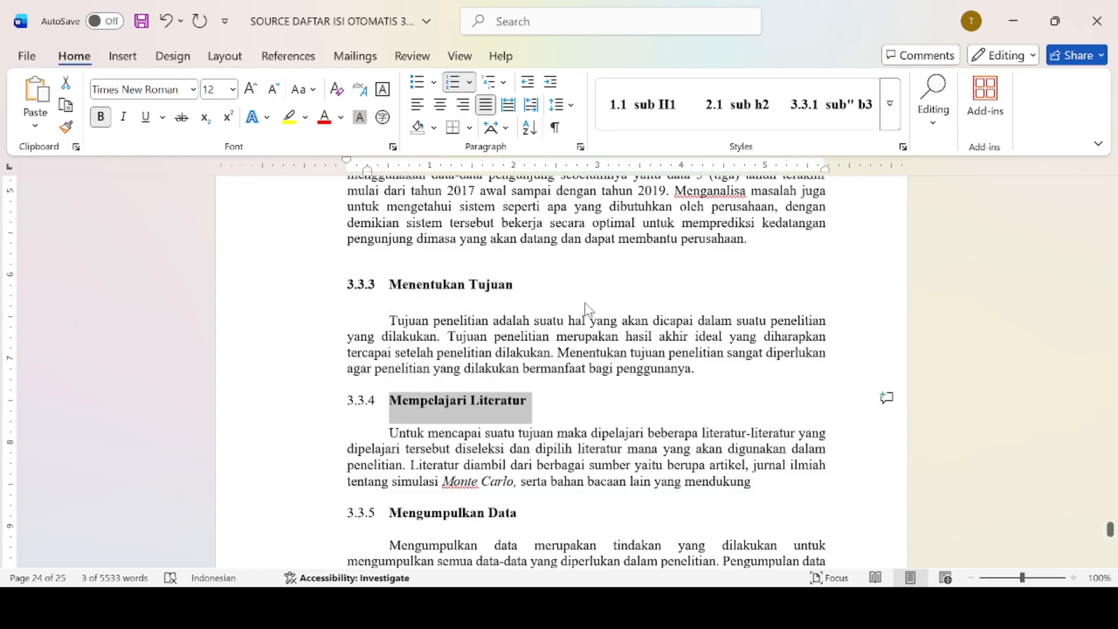
{"action": "left_click", "coordinate": [849, 108]}
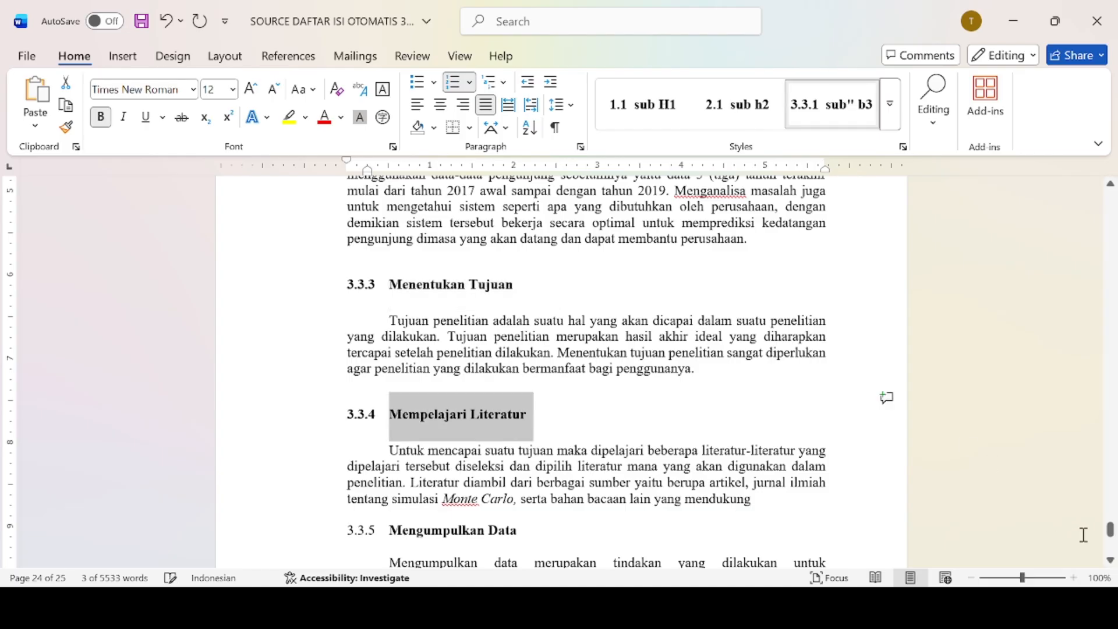
{"action": "scroll", "coordinate": [1110, 539], "scroll_direction": "down", "scroll_amount": 8}
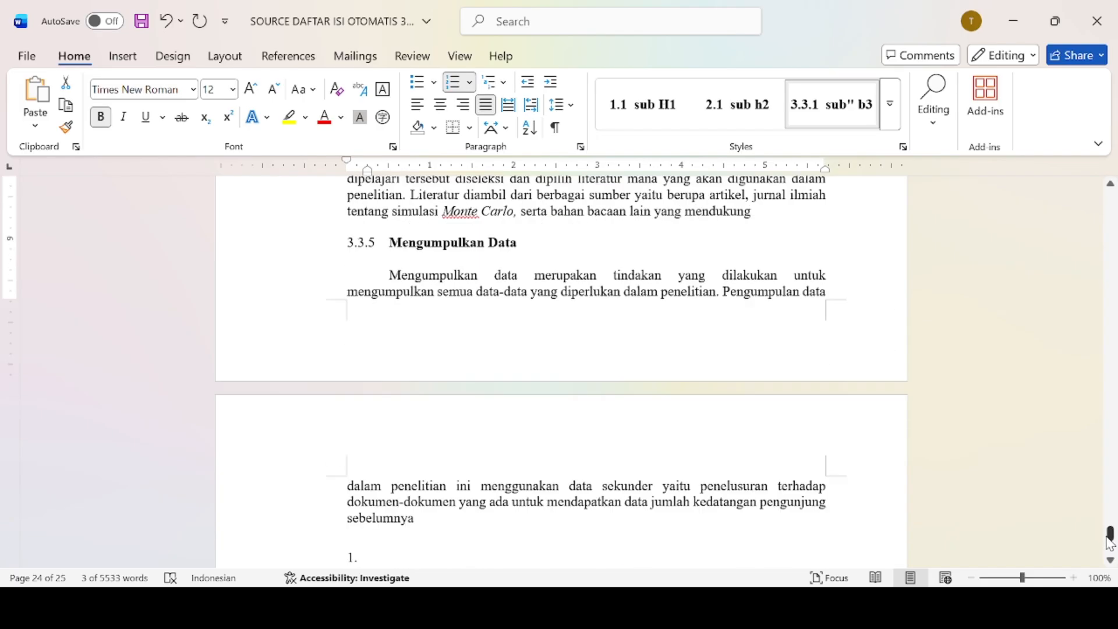
{"action": "scroll", "coordinate": [1109, 538], "scroll_direction": "up", "scroll_amount": 5}
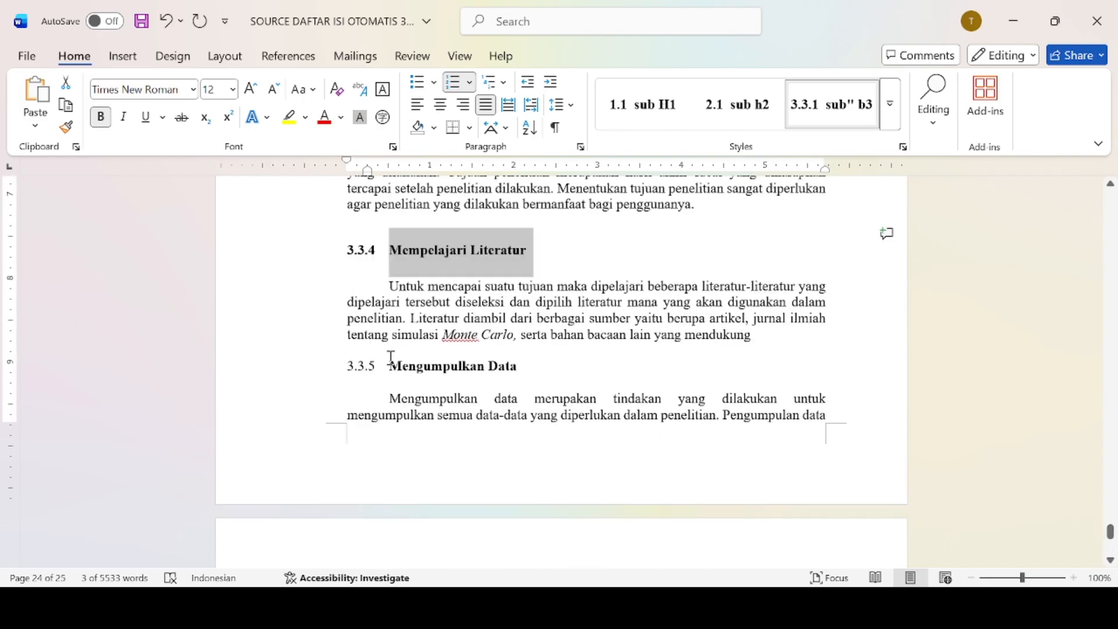
{"action": "left_click_drag", "start_coordinate": [391, 365], "coordinate": [529, 369]}
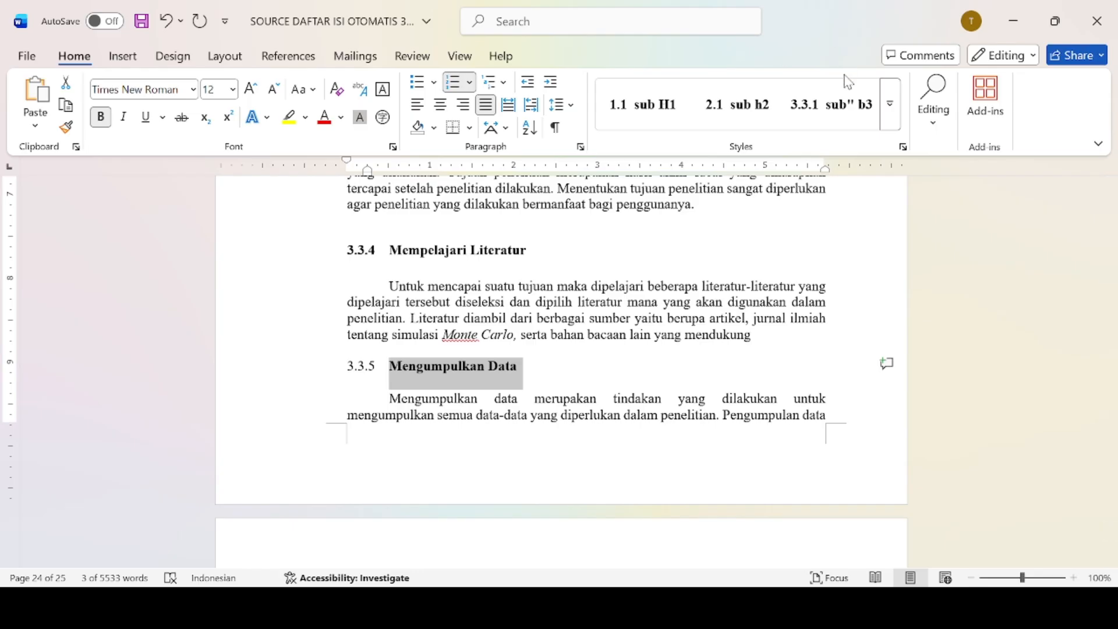
{"action": "left_click", "coordinate": [842, 116]}
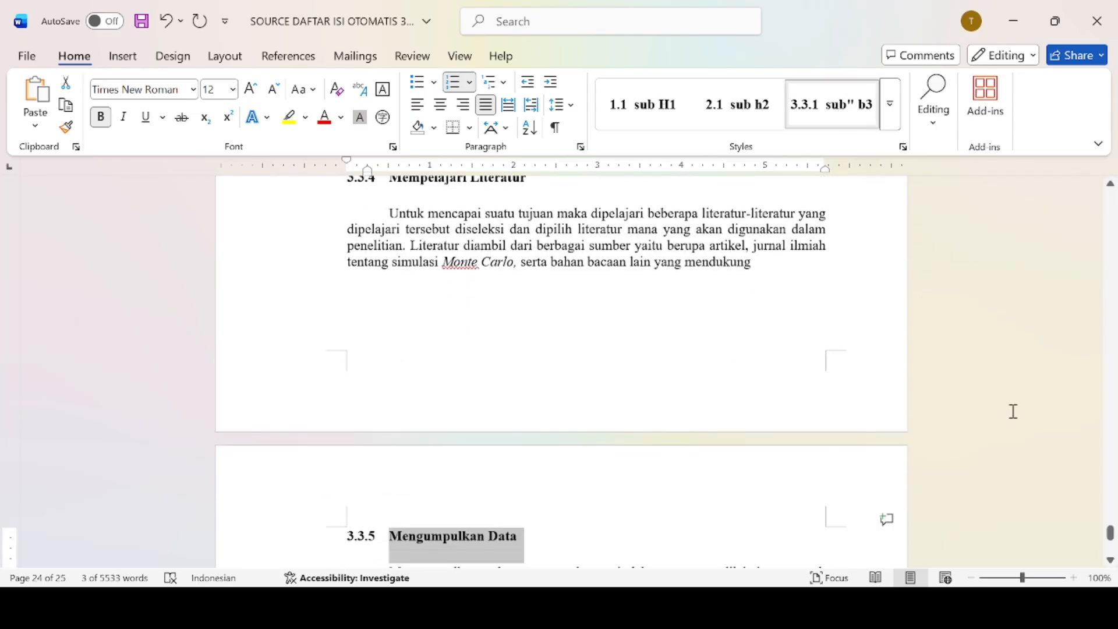
{"action": "left_click_drag", "start_coordinate": [1113, 536], "coordinate": [1111, 198]}
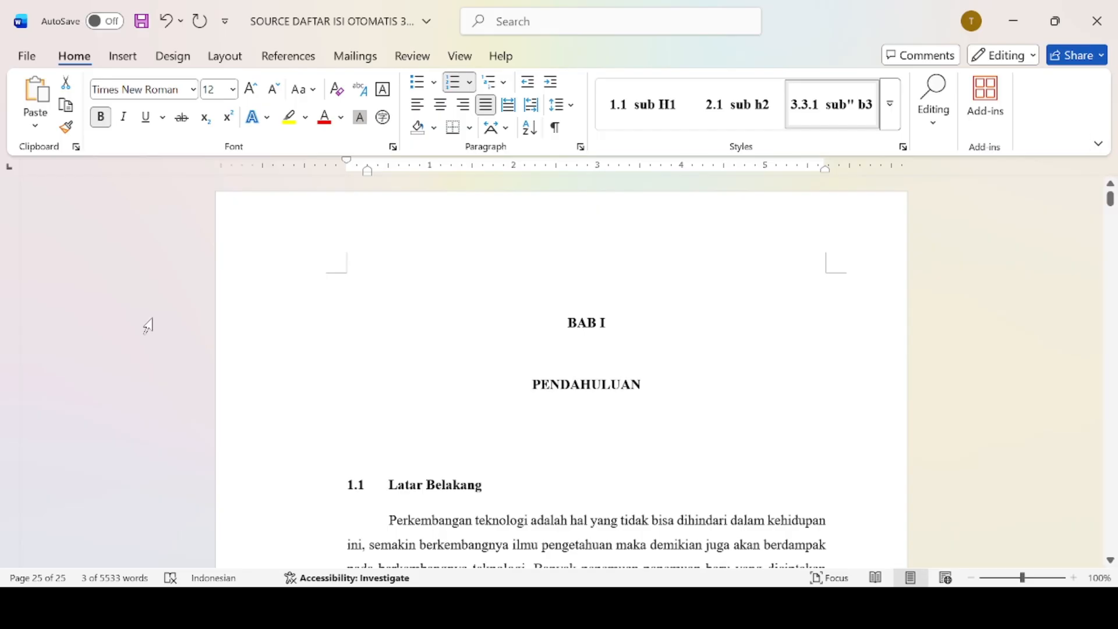
Insert a blank page, then undo it because it landed before Mengumpulkan Data.
{"action": "left_click", "coordinate": [129, 55]}
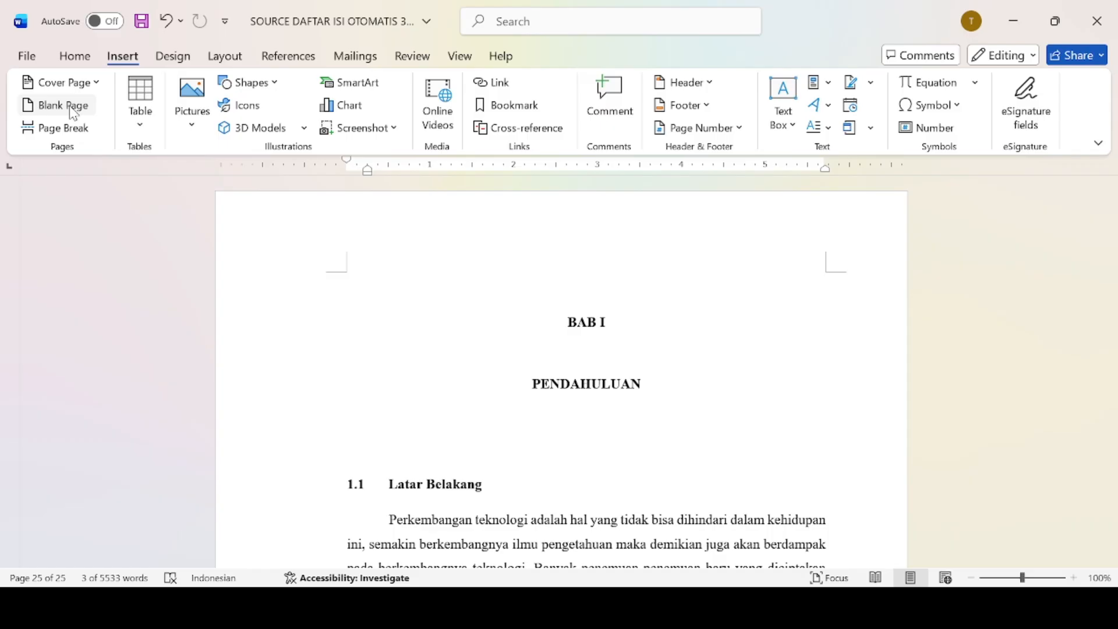
{"action": "left_click", "coordinate": [72, 111]}
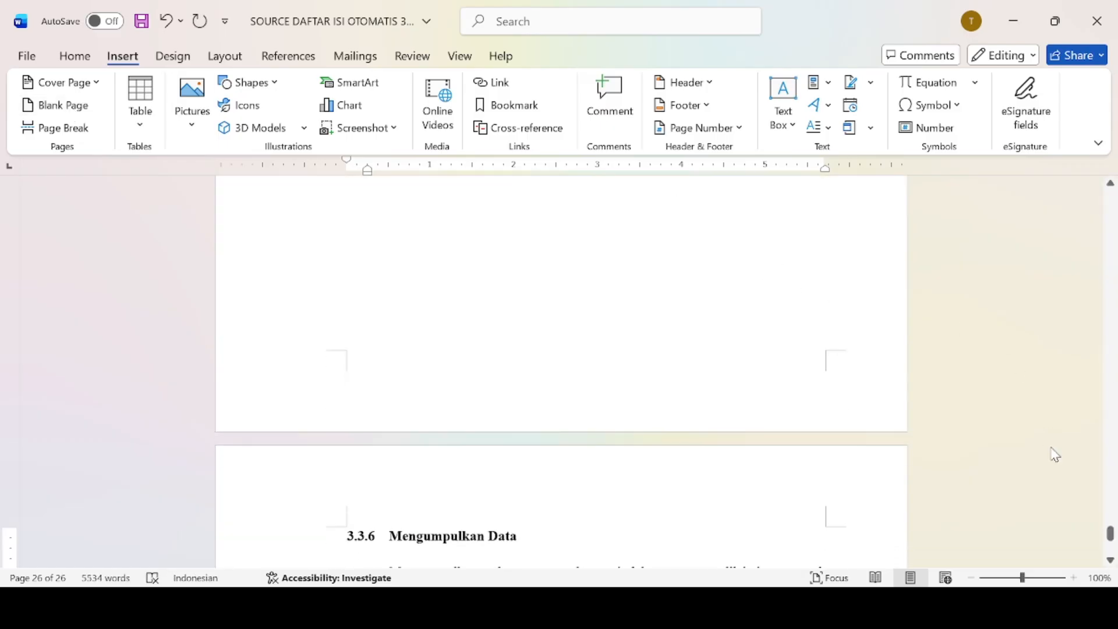
{"action": "scroll", "coordinate": [1110, 526], "scroll_direction": "up", "scroll_amount": 3}
{"action": "scroll", "coordinate": [1109, 404], "scroll_direction": "up", "scroll_amount": 10}
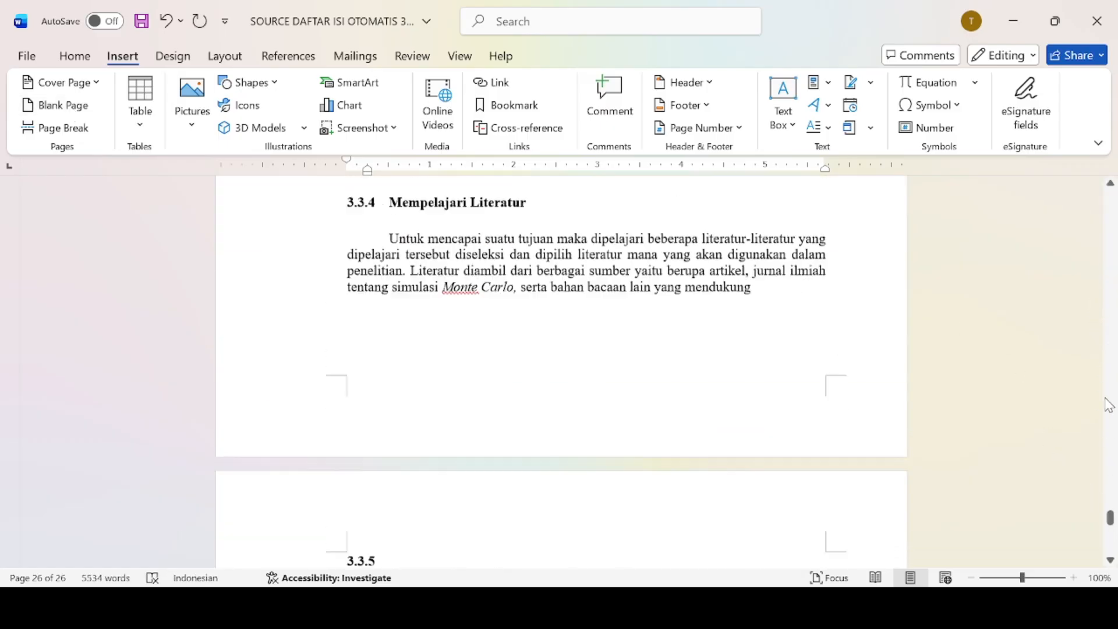
{"action": "scroll", "coordinate": [1110, 404], "scroll_direction": "up", "scroll_amount": 15}
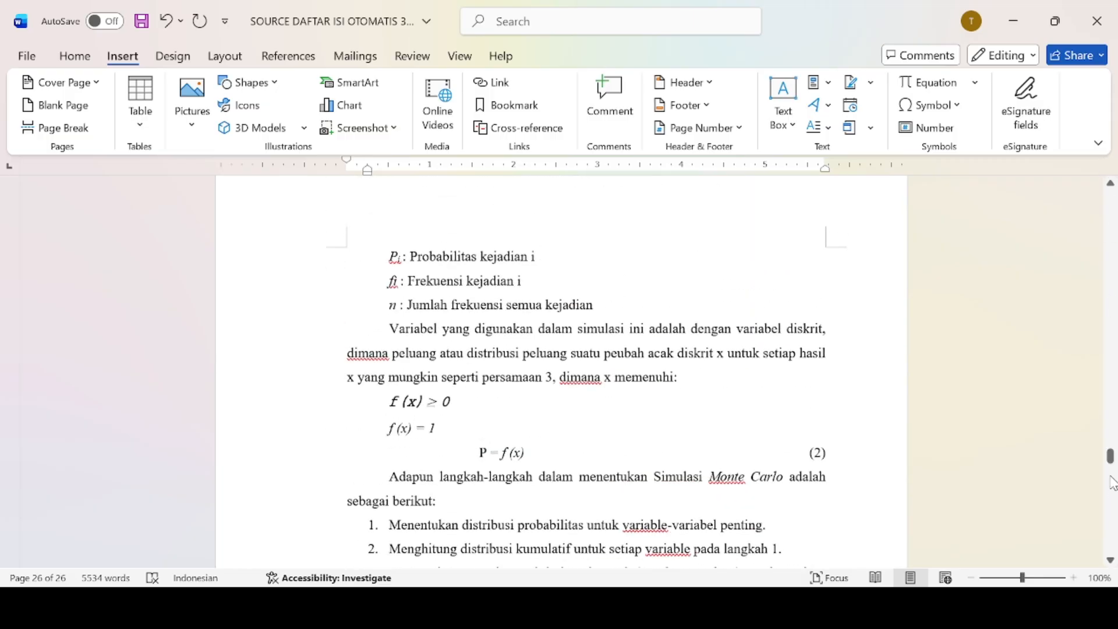
{"action": "left_click_drag", "start_coordinate": [1111, 455], "coordinate": [1108, 185]}
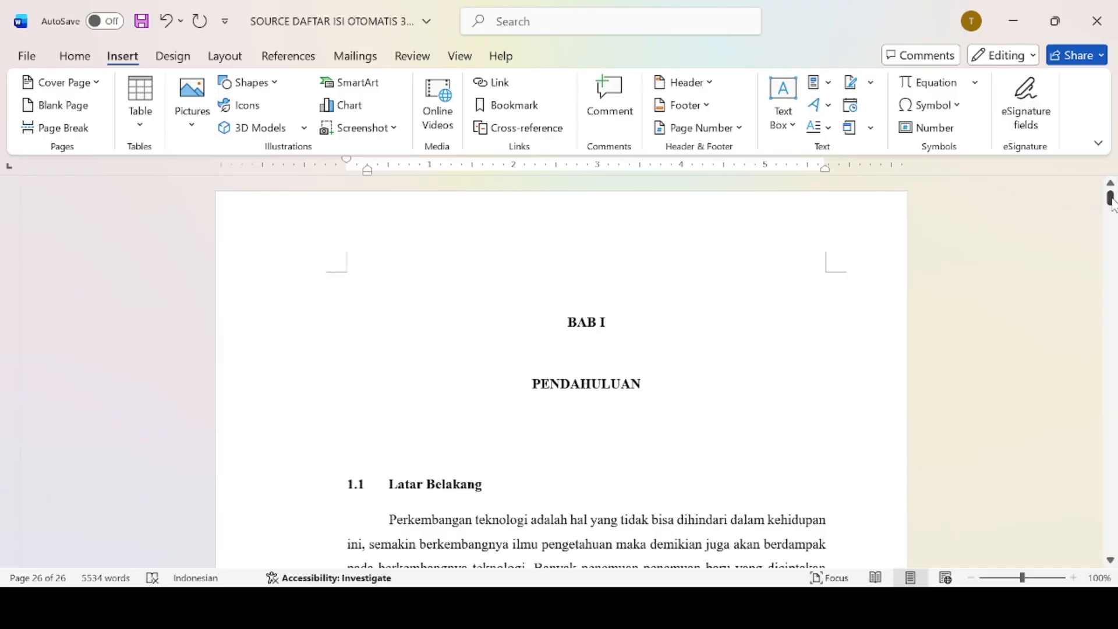
{"action": "key", "text": "ctrl+z"}
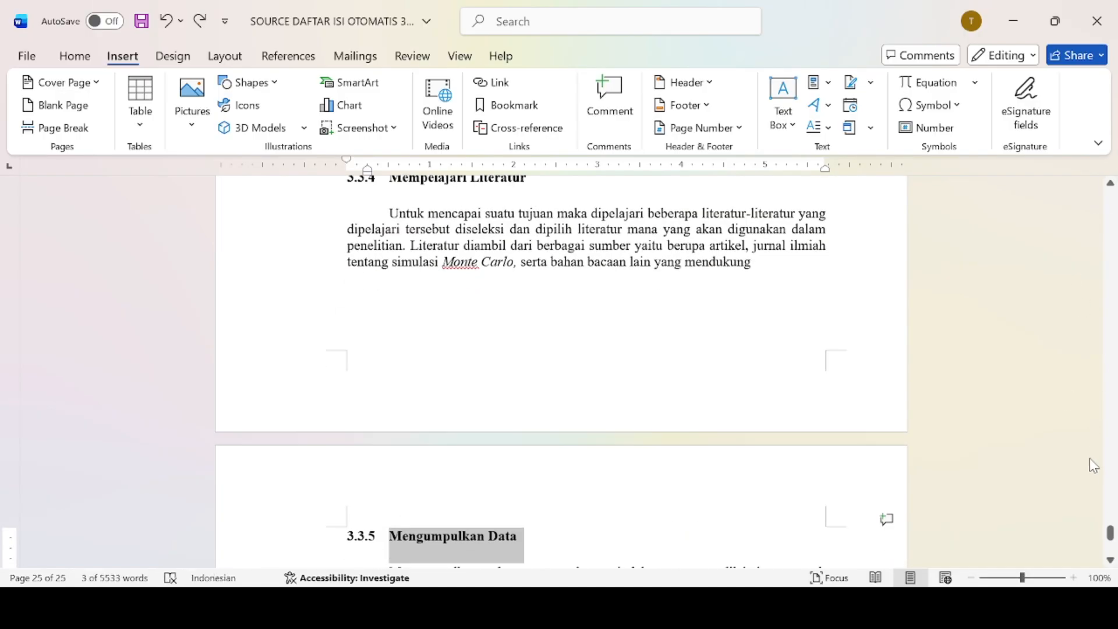
Return to the document start and place the cursor before BAB I PENDAHULUAN.
{"action": "left_click_drag", "start_coordinate": [1109, 532], "coordinate": [1089, 113]}
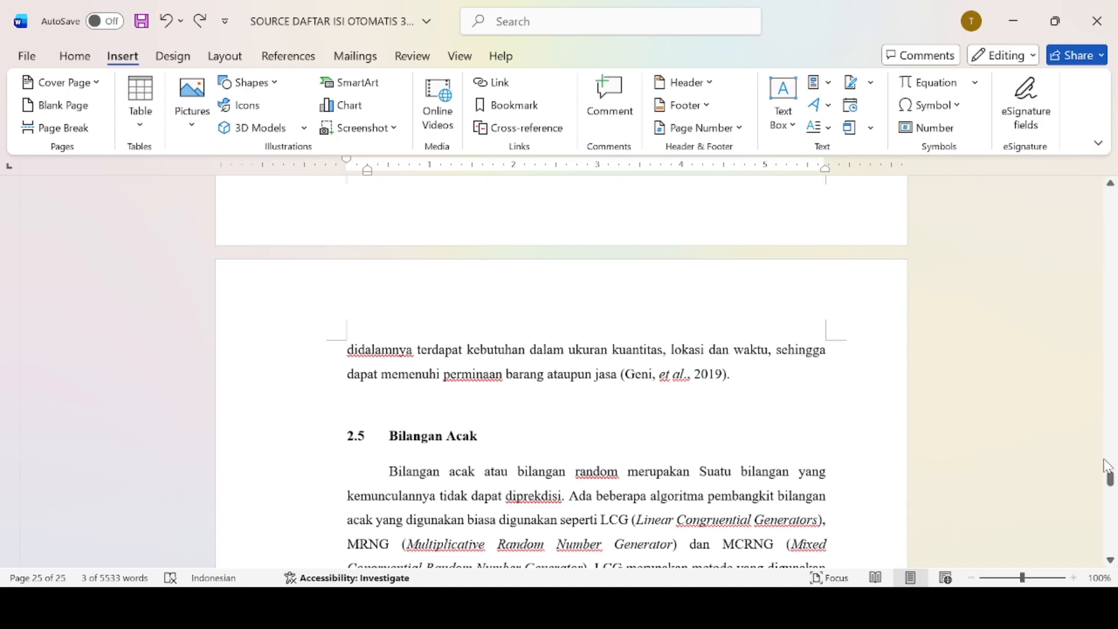
{"action": "left_click_drag", "start_coordinate": [1109, 477], "coordinate": [1091, 111]}
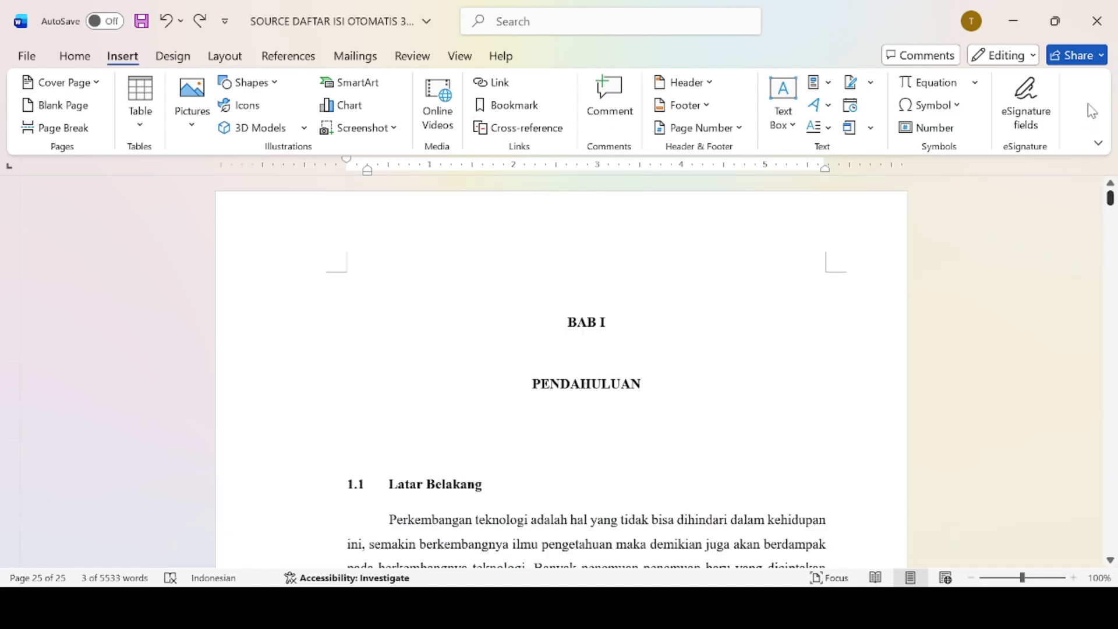
{"action": "left_click", "coordinate": [615, 234]}
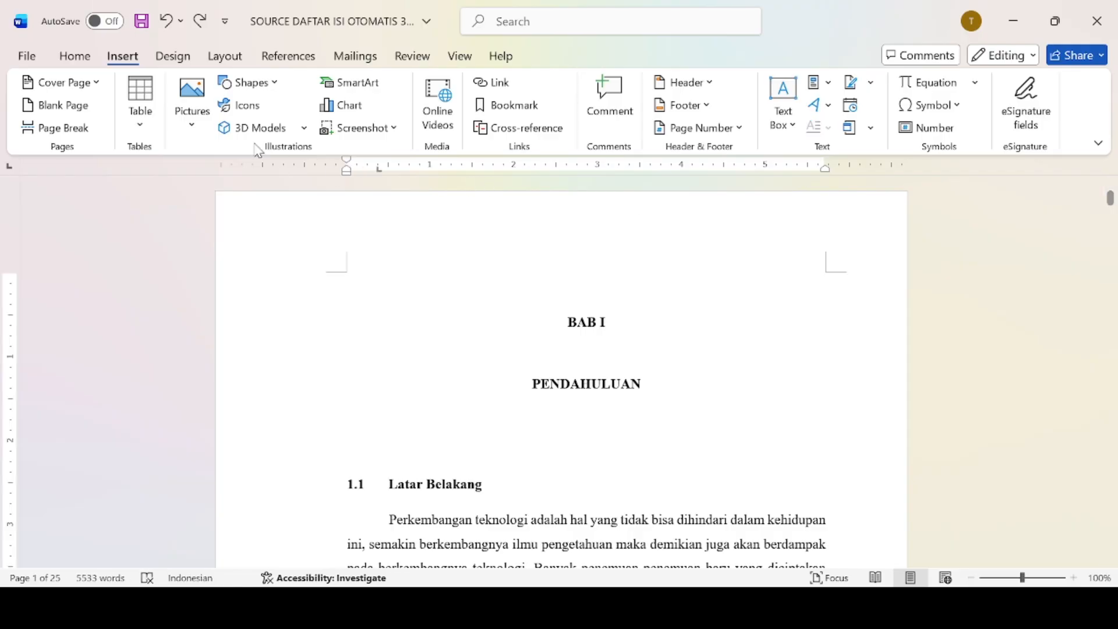
Insert a blank page ahead of BAB I PENDAHULUAN and place the cursor on it.
{"action": "left_click", "coordinate": [66, 106]}
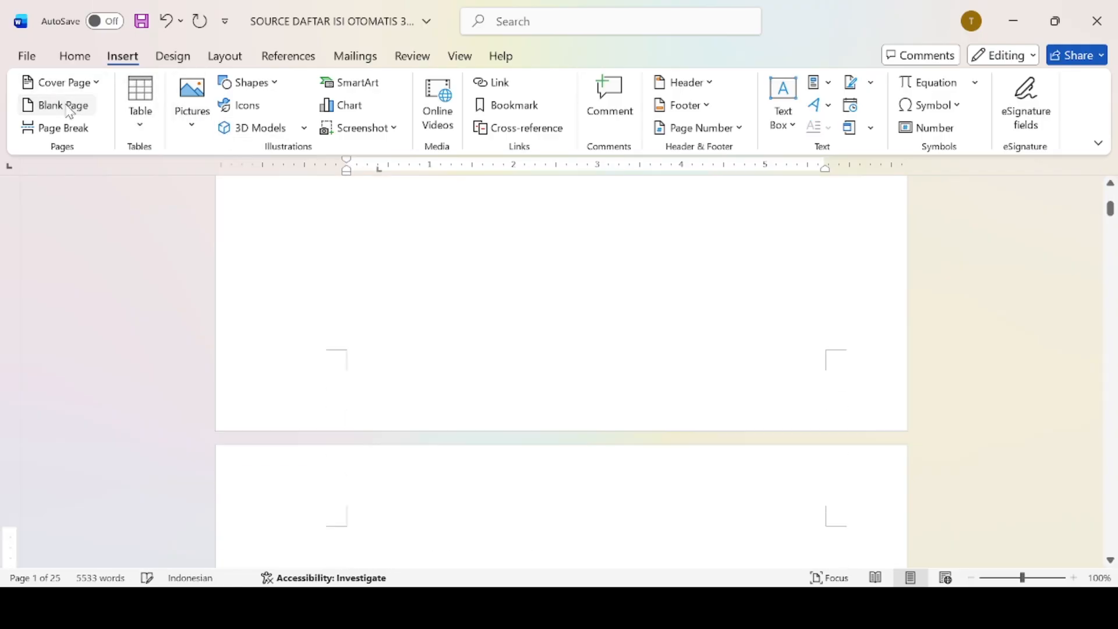
{"action": "mouse_move", "coordinate": [1108, 216]}
{"action": "left_mouse_down"}
{"action": "mouse_move", "coordinate": [1108, 230]}
{"action": "mouse_move", "coordinate": [1109, 206]}
{"action": "left_mouse_up"}
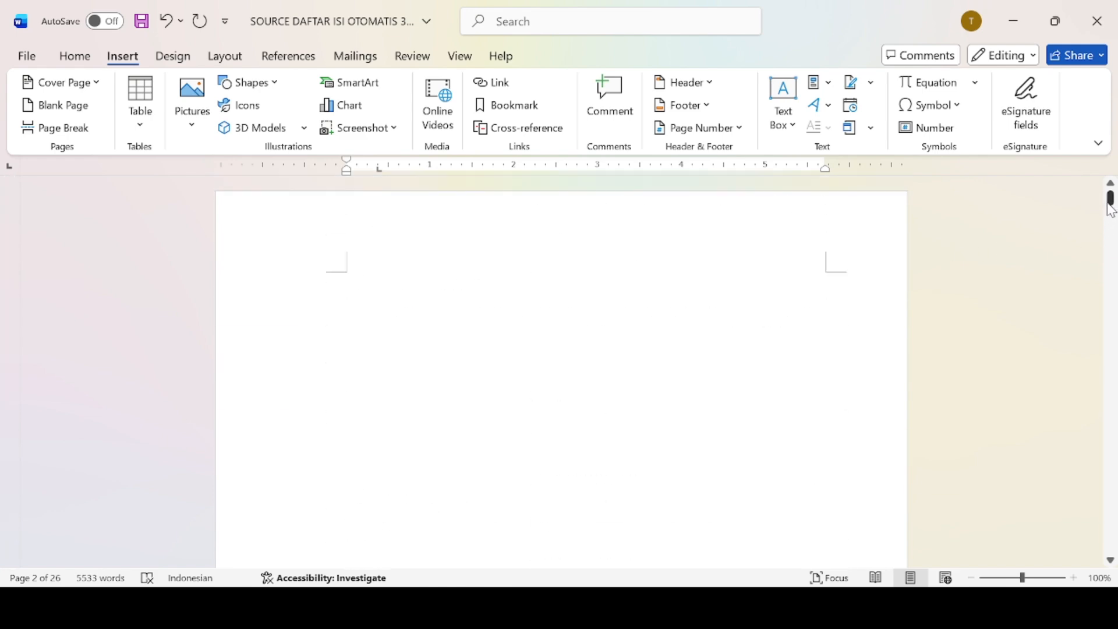
{"action": "left_click", "coordinate": [479, 298]}
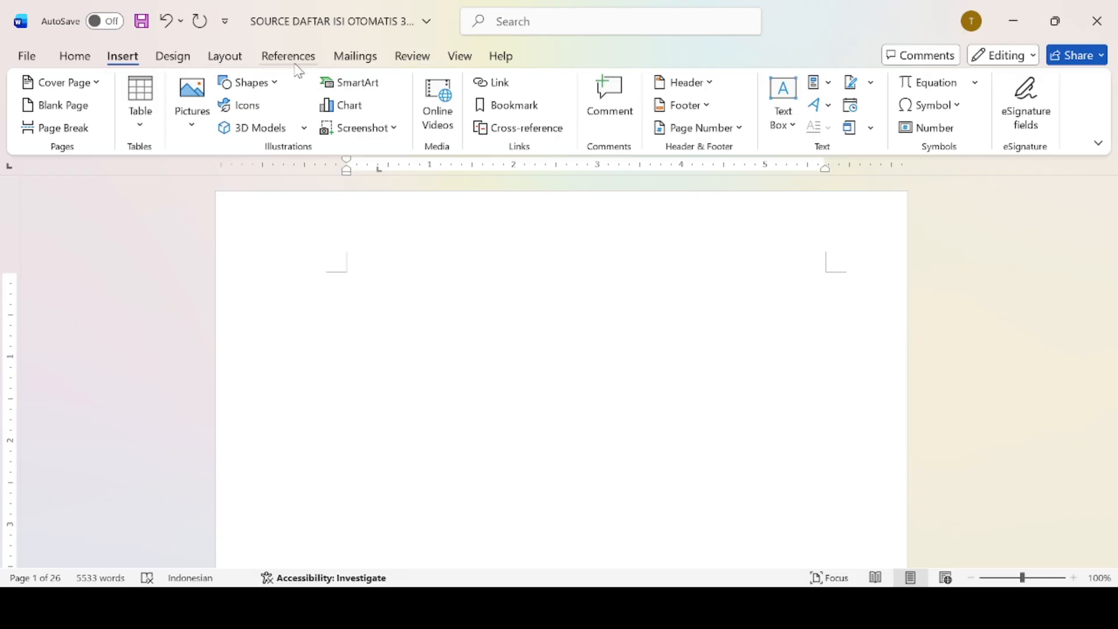
Insert an Automatic Table of contents from the References tab on the new first page.
{"action": "left_click", "coordinate": [174, 57]}
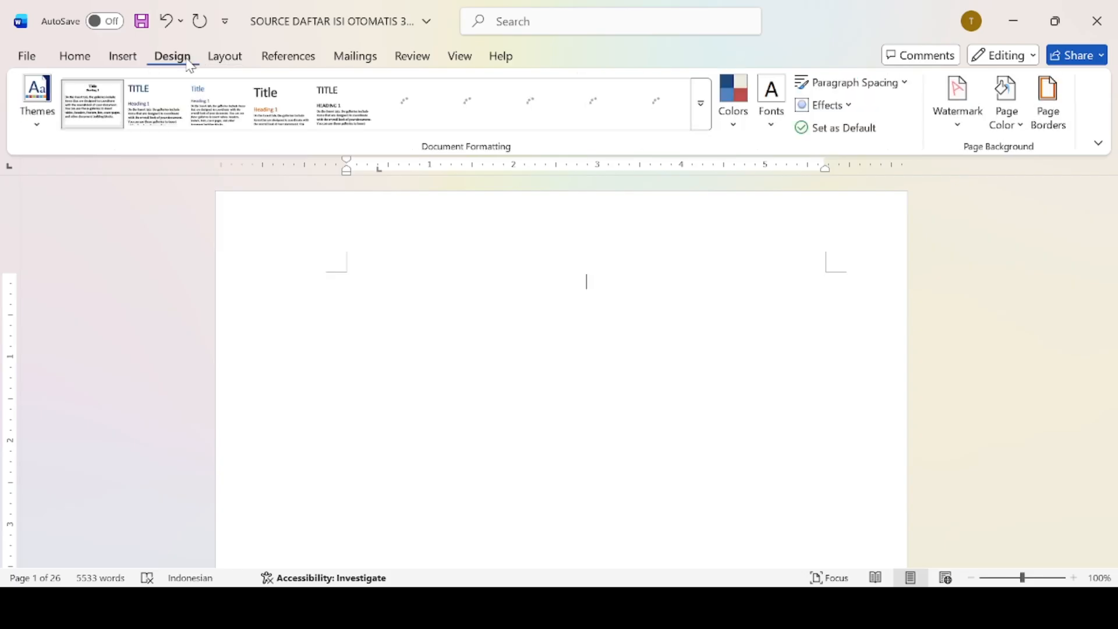
{"action": "left_click", "coordinate": [235, 56]}
{"action": "left_click", "coordinate": [263, 58]}
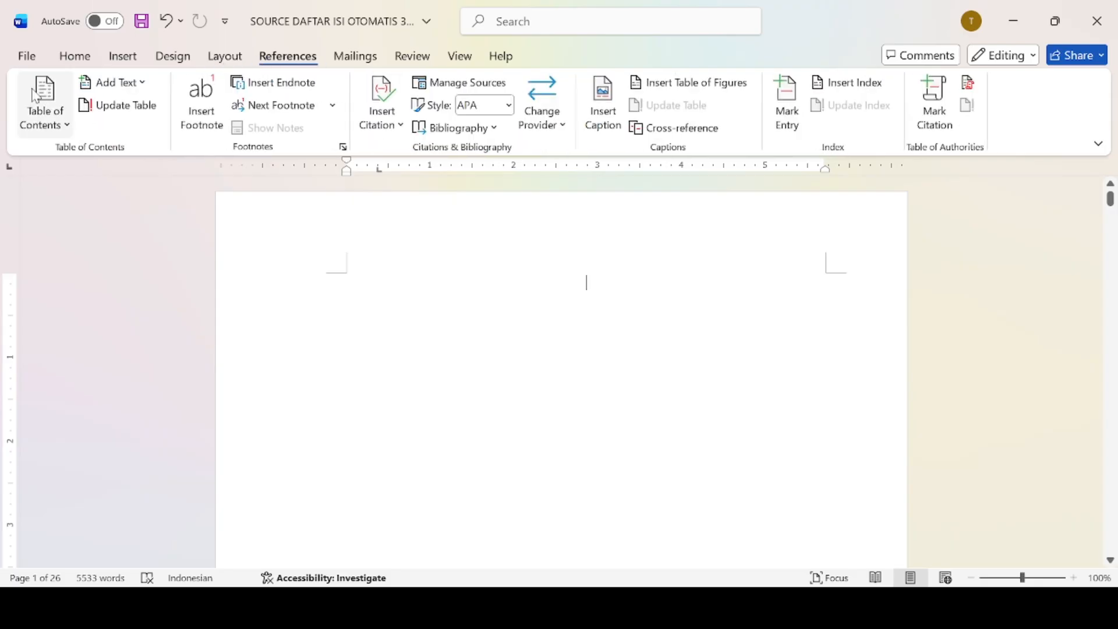
{"action": "left_click", "coordinate": [124, 56]}
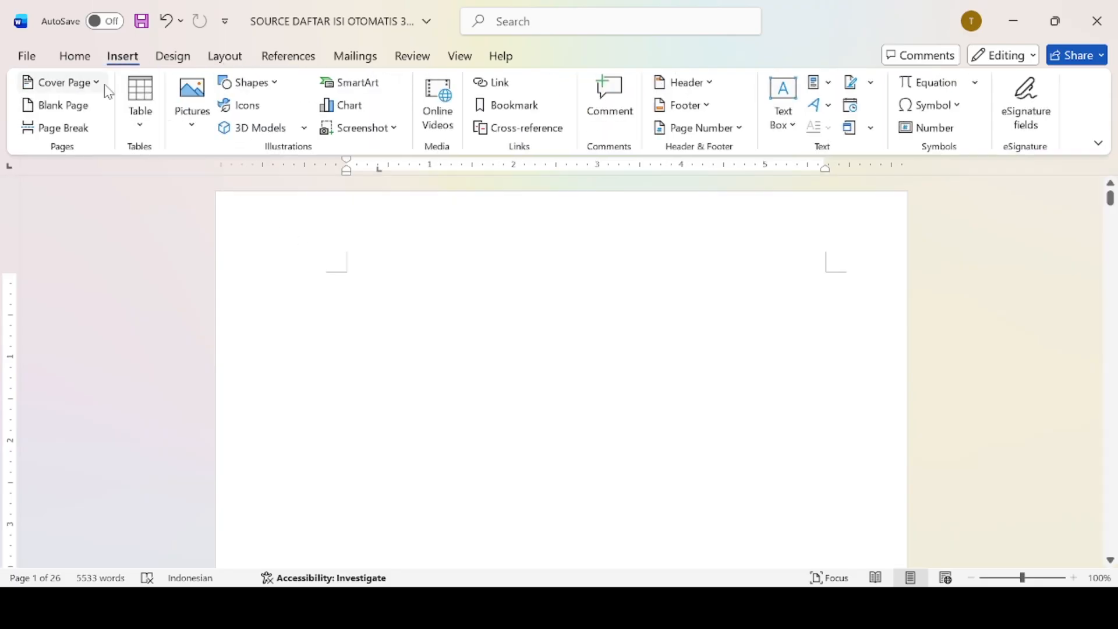
{"action": "left_click", "coordinate": [296, 66]}
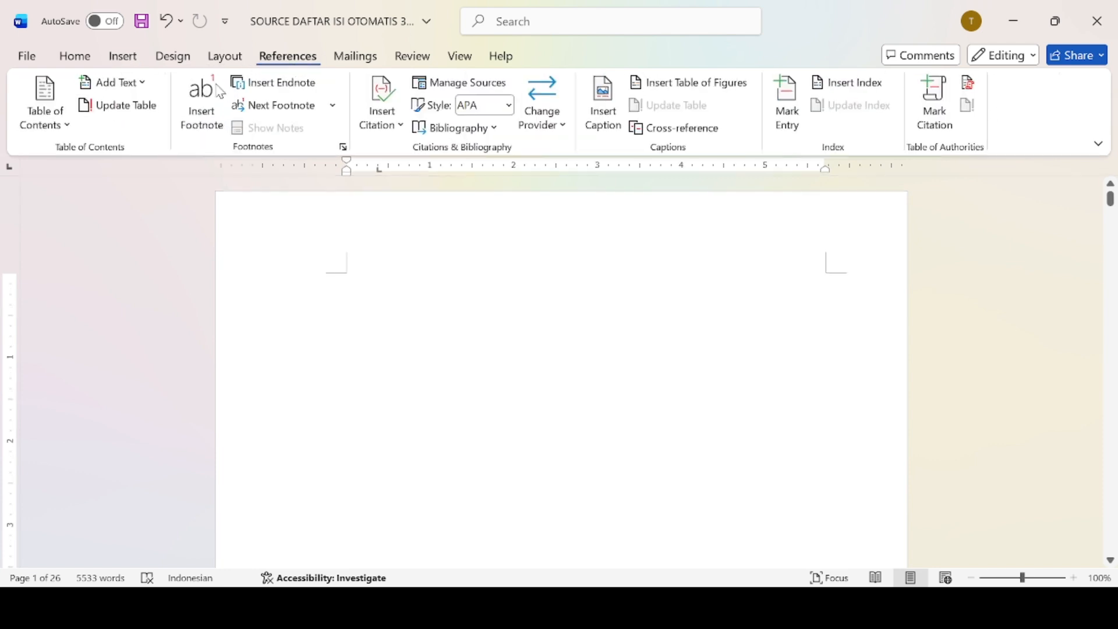
{"action": "left_click", "coordinate": [64, 127]}
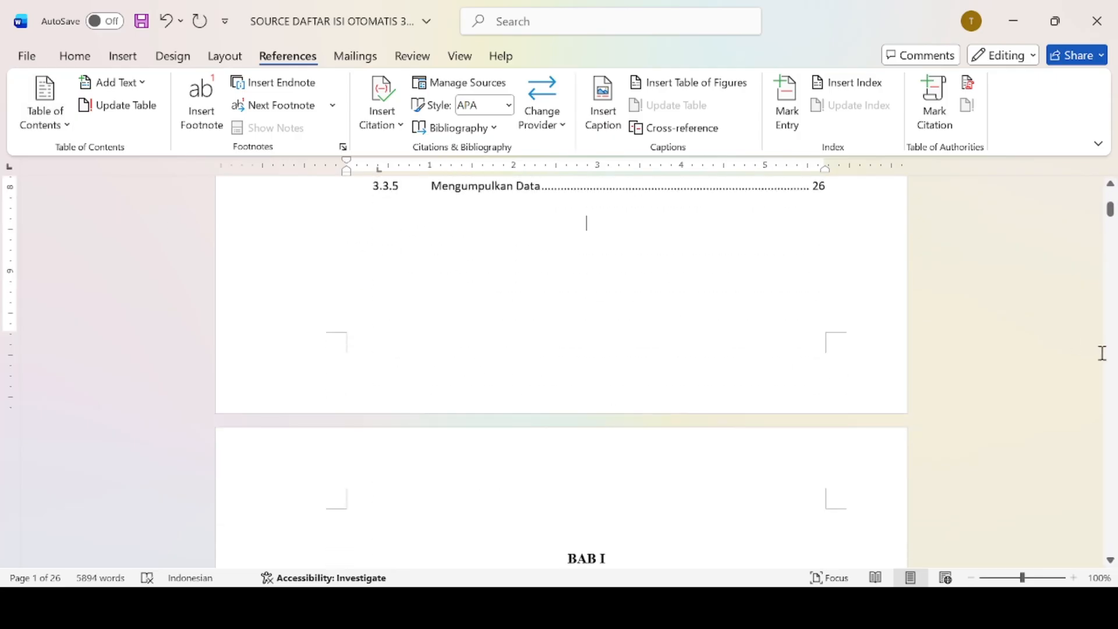
{"action": "left_click_drag", "start_coordinate": [1111, 208], "coordinate": [1113, 207]}
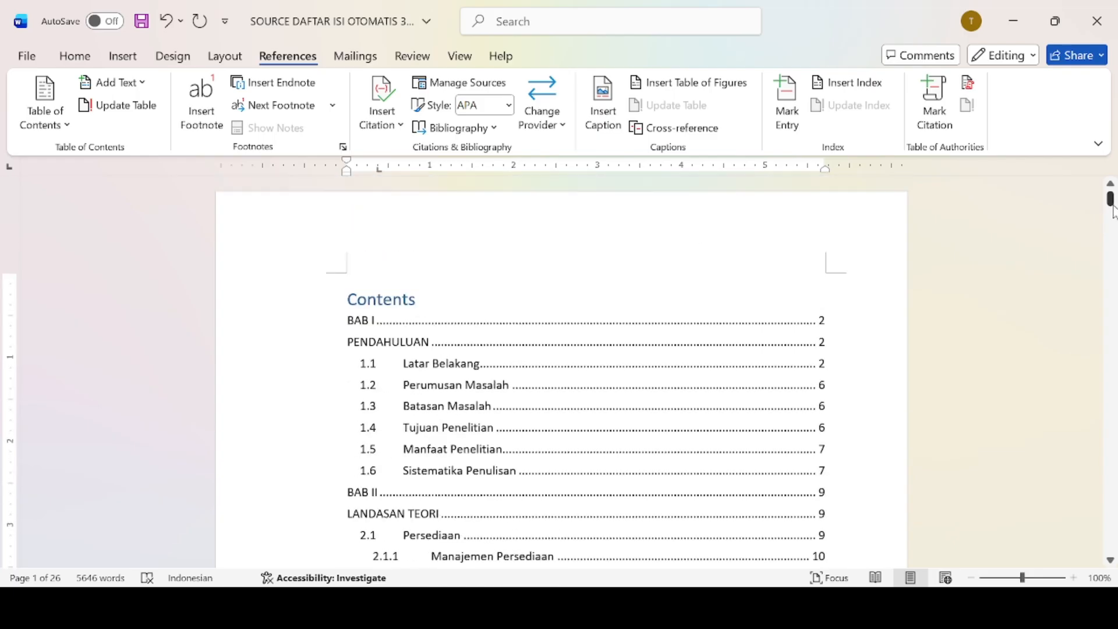
{"action": "left_click_drag", "start_coordinate": [1112, 211], "coordinate": [1113, 215]}
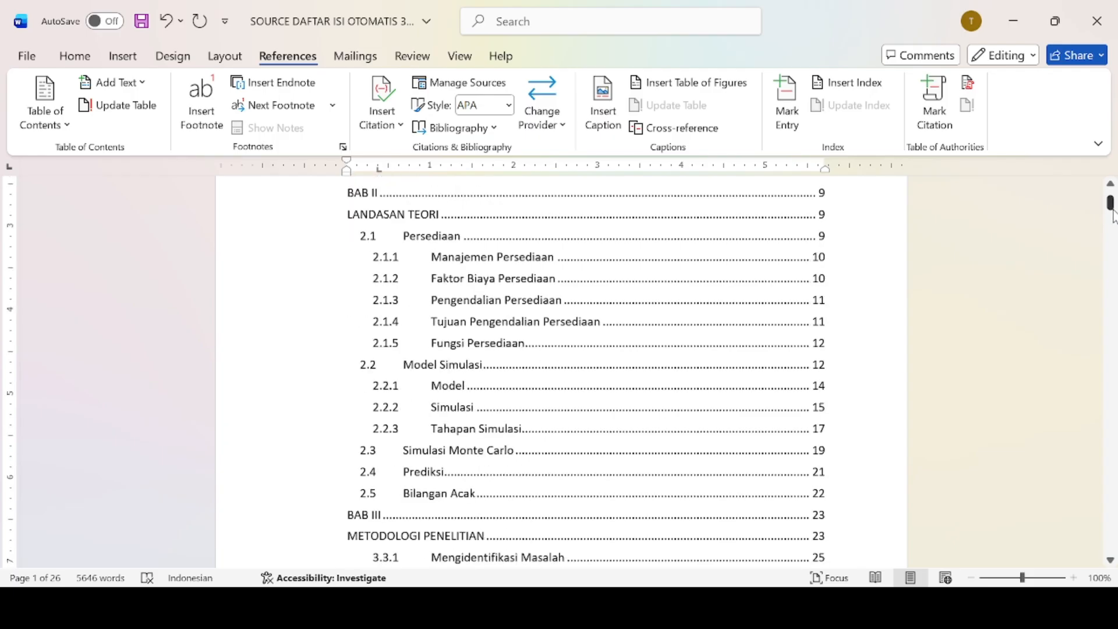
{"action": "mouse_move", "coordinate": [1113, 216]}
{"action": "left_mouse_down"}
{"action": "mouse_move", "coordinate": [1113, 201]}
{"action": "mouse_move", "coordinate": [1114, 235]}
{"action": "mouse_move", "coordinate": [1114, 208]}
{"action": "left_mouse_up"}
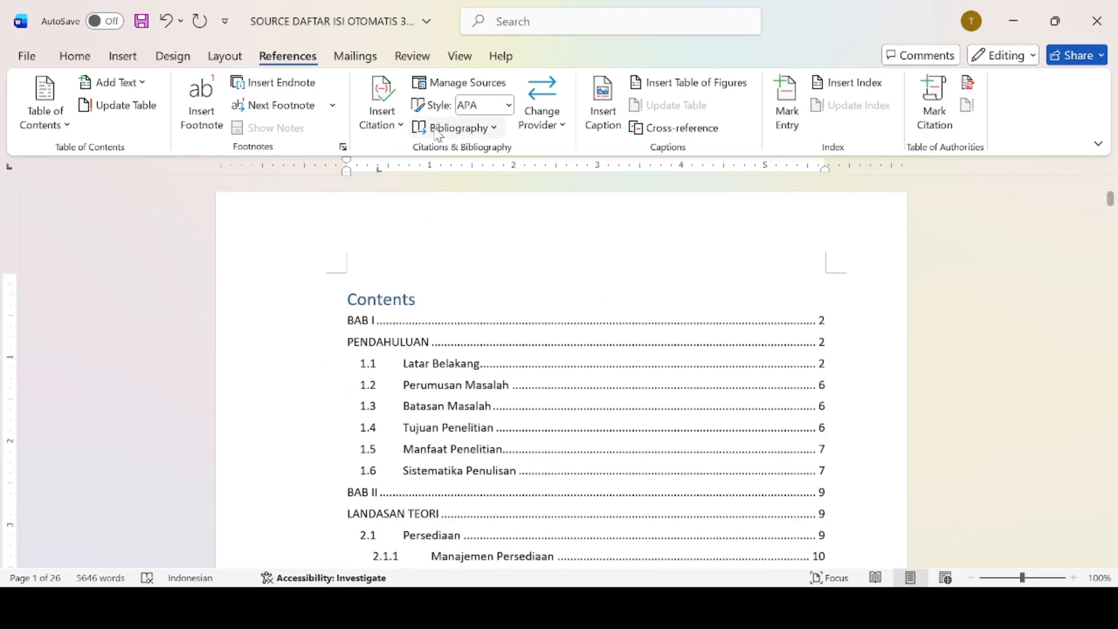
{"action": "left_click", "coordinate": [123, 58]}
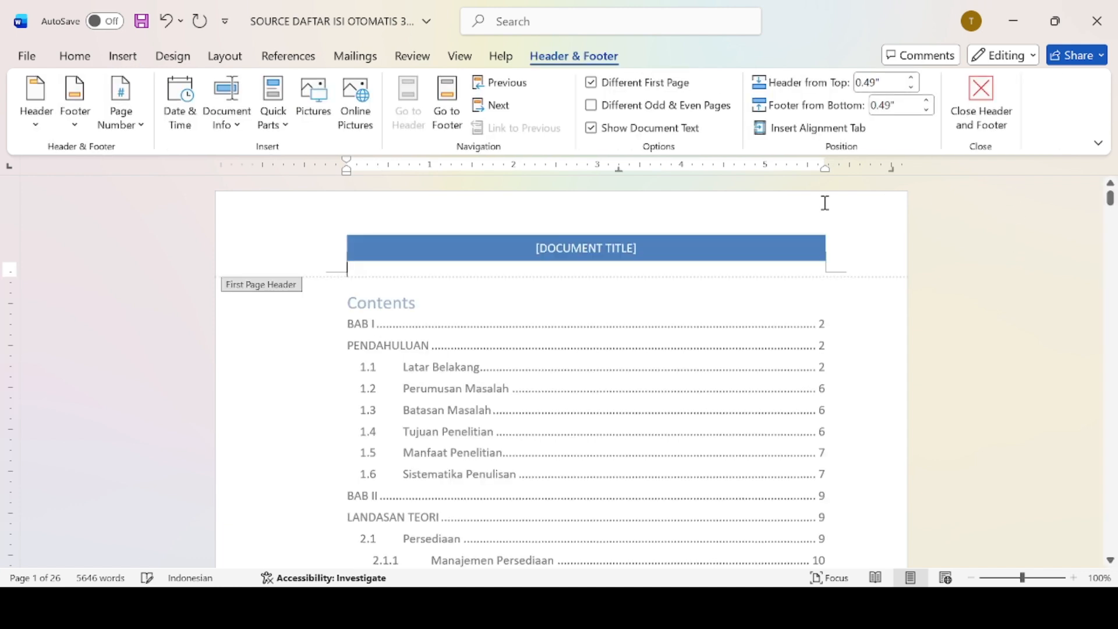
Replace the header's [DOCUMENT TITLE] placeholder with 'PROPOSAL BISNIS' and close header editing.
{"action": "key", "text": "BackSpace"}
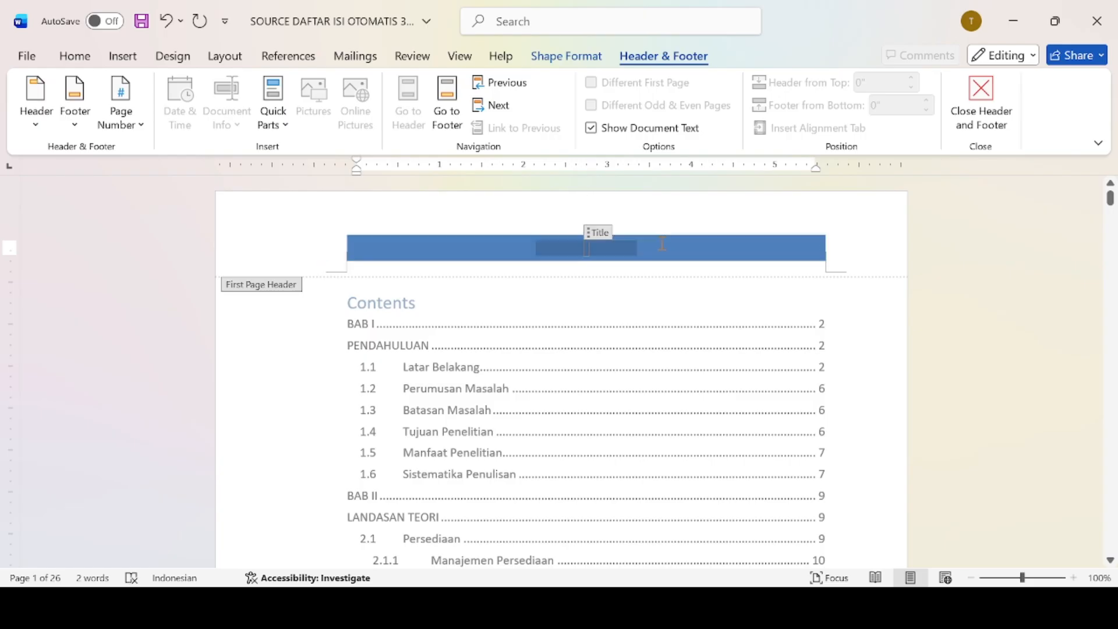
{"action": "type", "text": "P"}
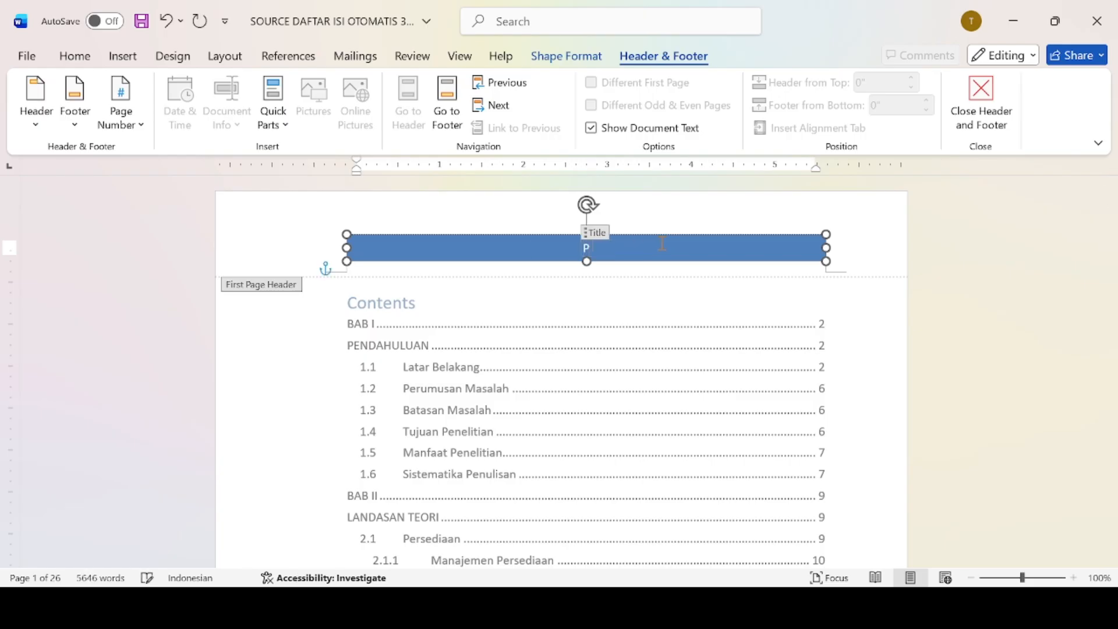
{"action": "type", "text": "ROP"}
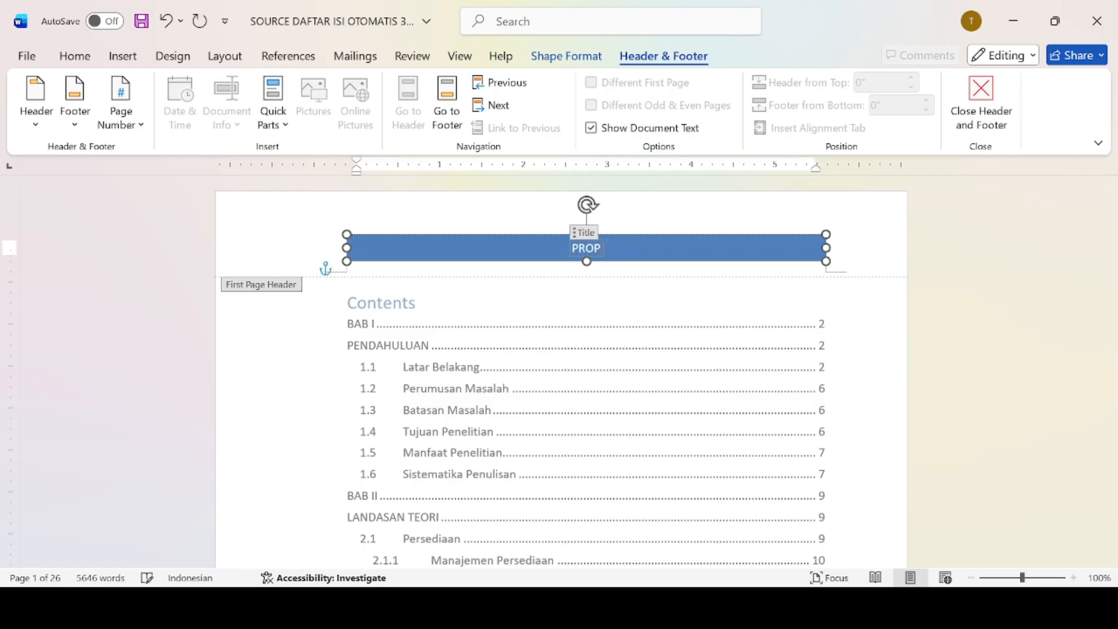
{"action": "type", "text": "OSAL BA"}
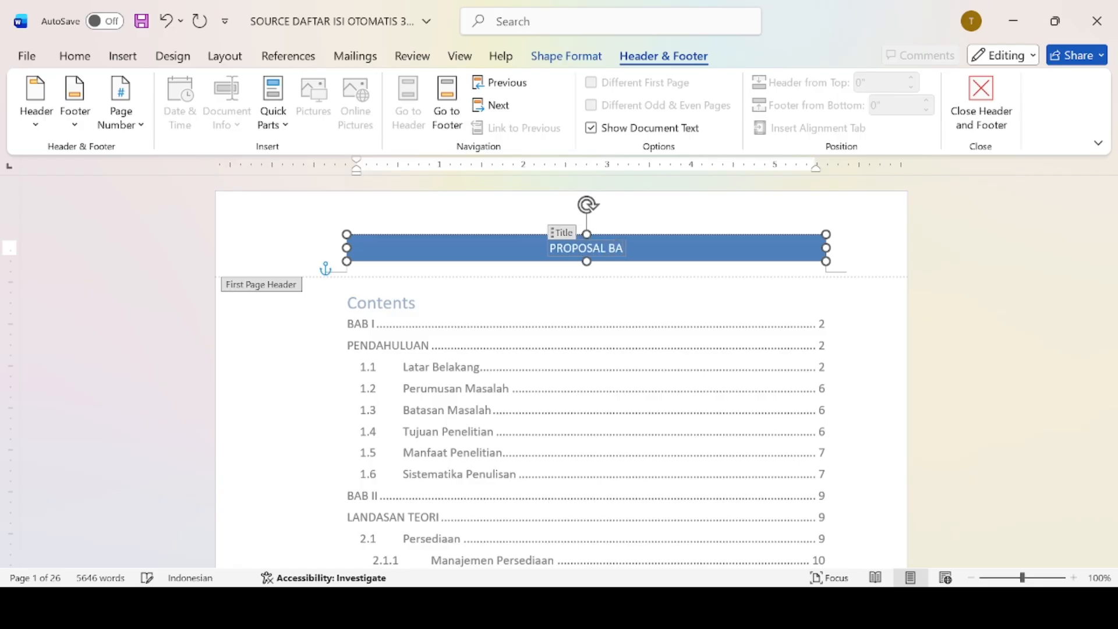
{"action": "key", "text": "BackSpace"}
{"action": "type", "text": "ISNIS"}
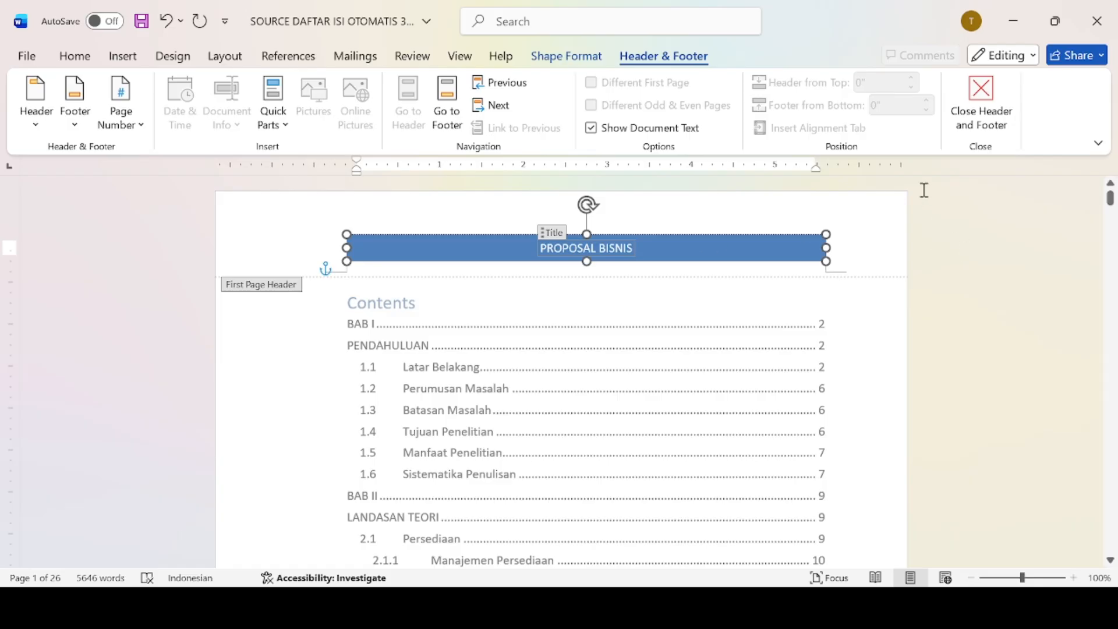
{"action": "left_click", "coordinate": [973, 112]}
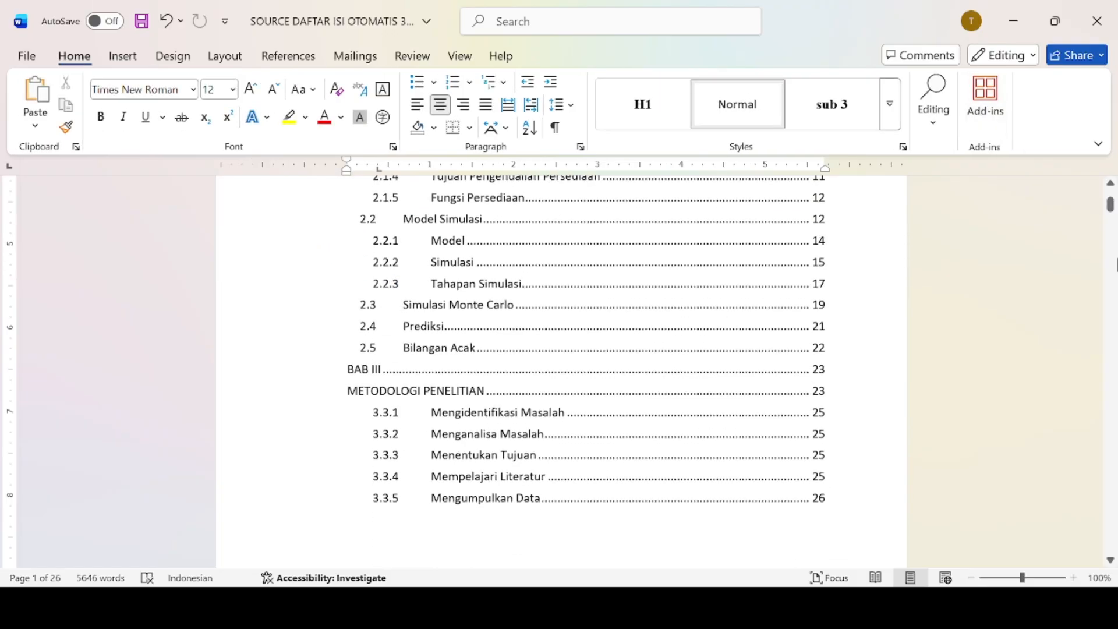
Add the banded PROPOSAL BISNIS header to page 2 and close header editing.
{"action": "left_click_drag", "start_coordinate": [1110, 213], "coordinate": [1110, 217]}
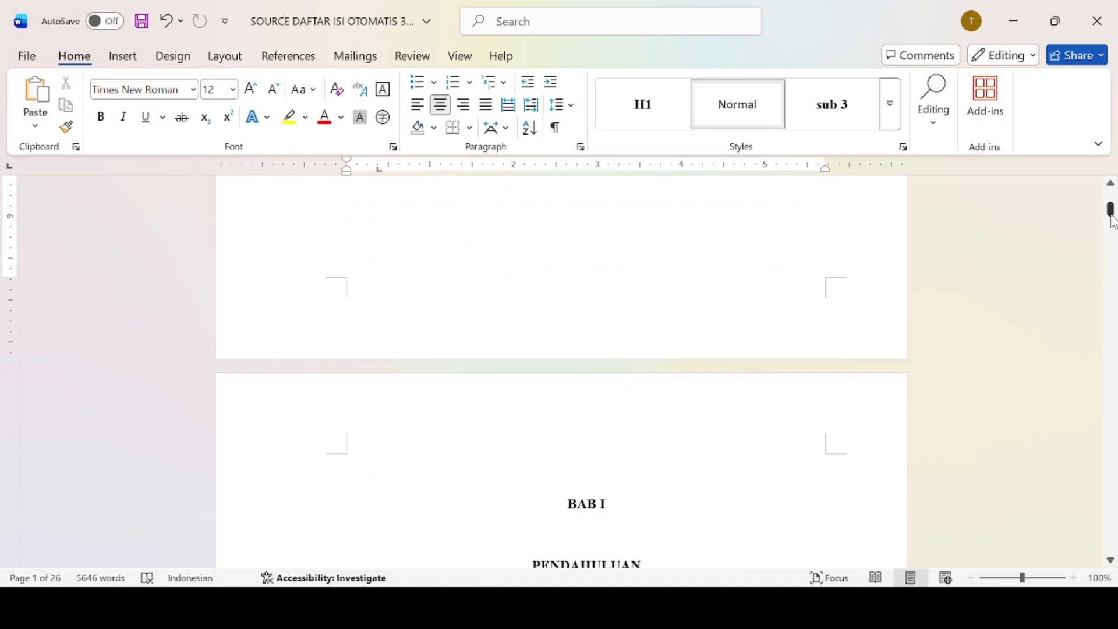
{"action": "left_click", "coordinate": [707, 432]}
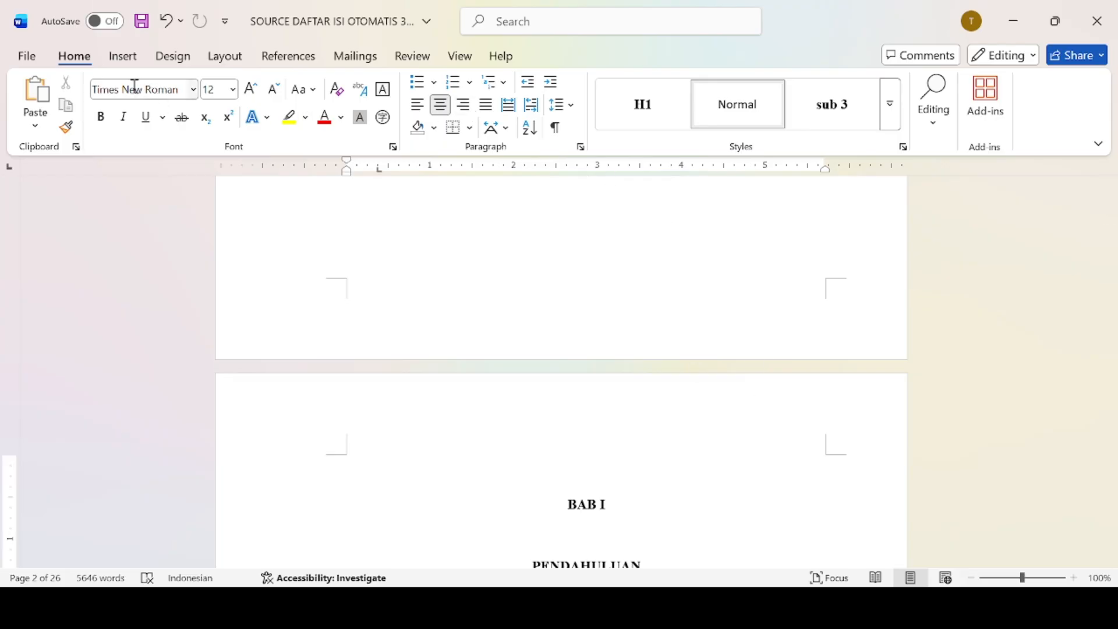
{"action": "left_click", "coordinate": [121, 62]}
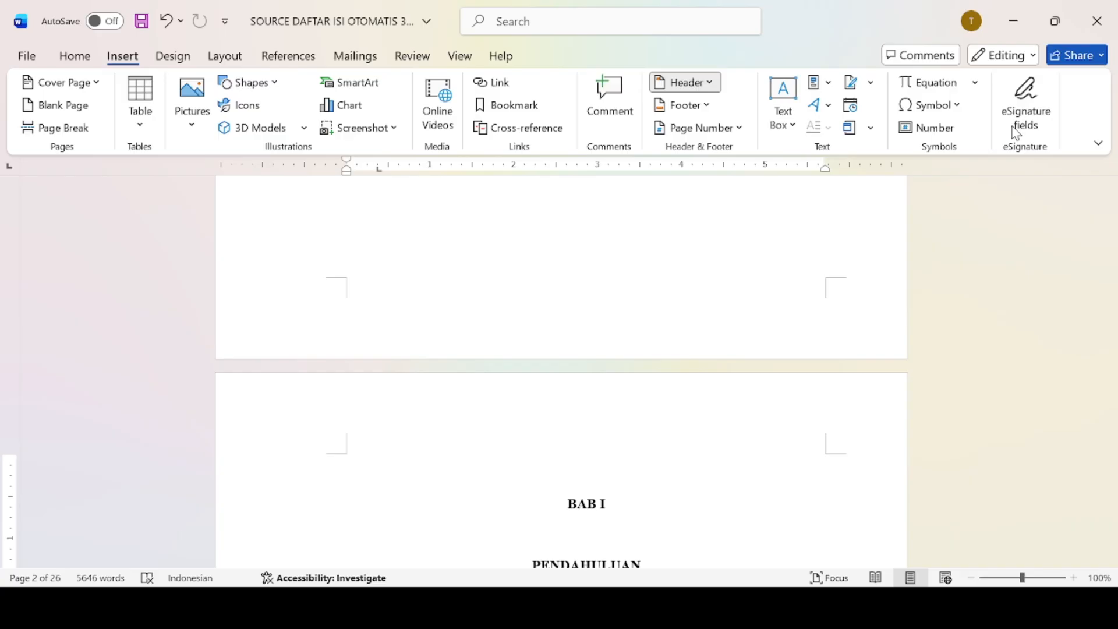
{"action": "left_click", "coordinate": [929, 372]}
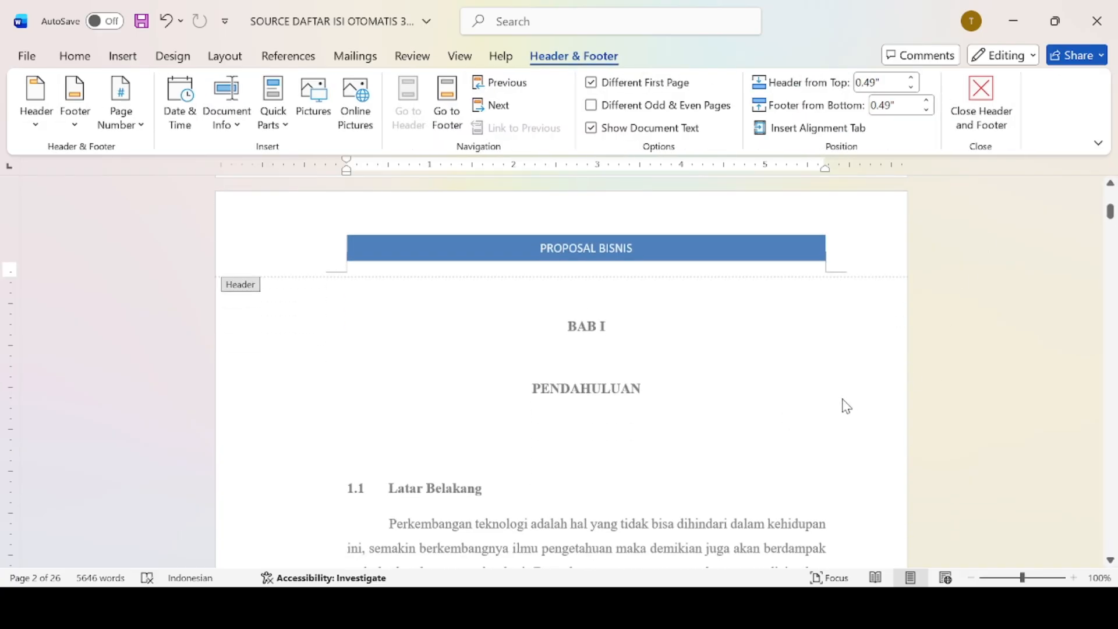
{"action": "left_click", "coordinate": [1009, 114]}
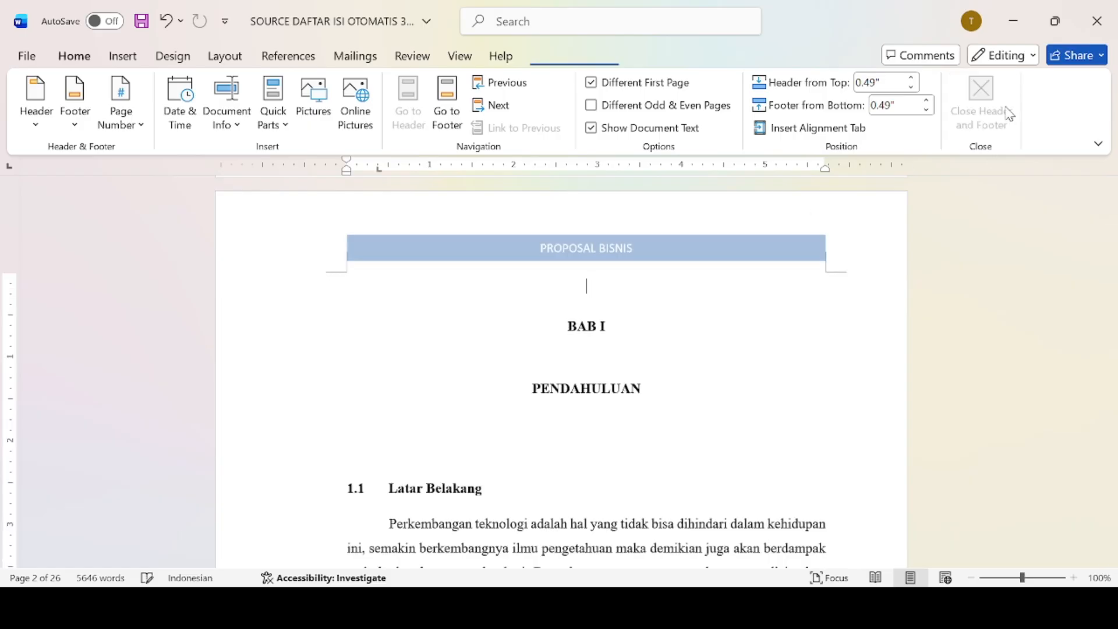
Insert a page-number footer reading 'Page 2 | 26' and return to the body.
{"action": "left_click", "coordinate": [118, 57]}
{"action": "left_click", "coordinate": [687, 108]}
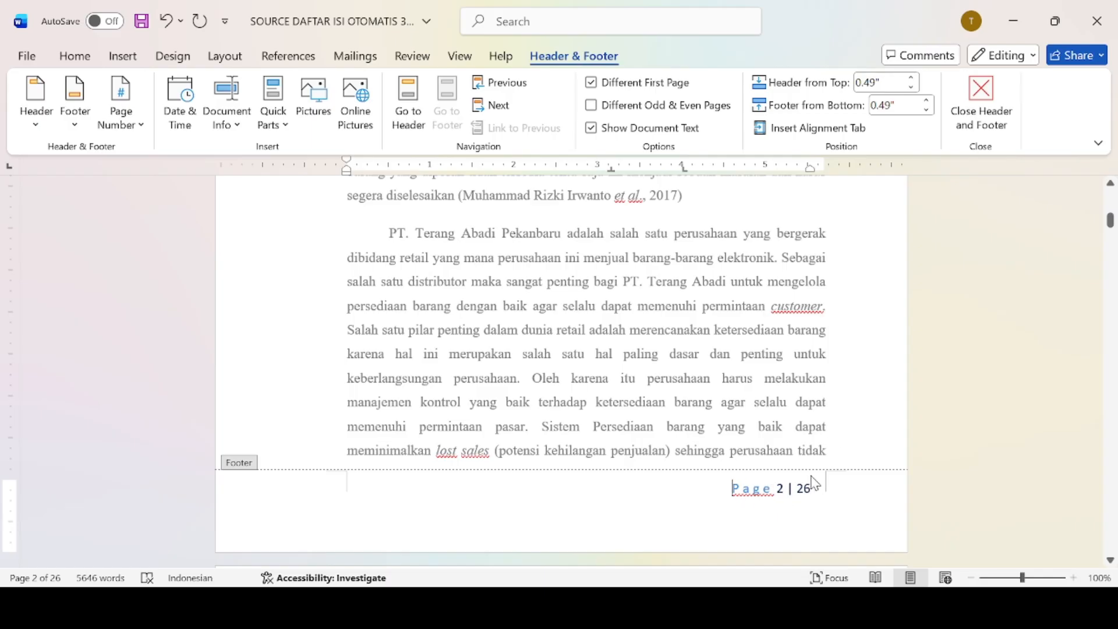
{"action": "left_click", "coordinate": [996, 122]}
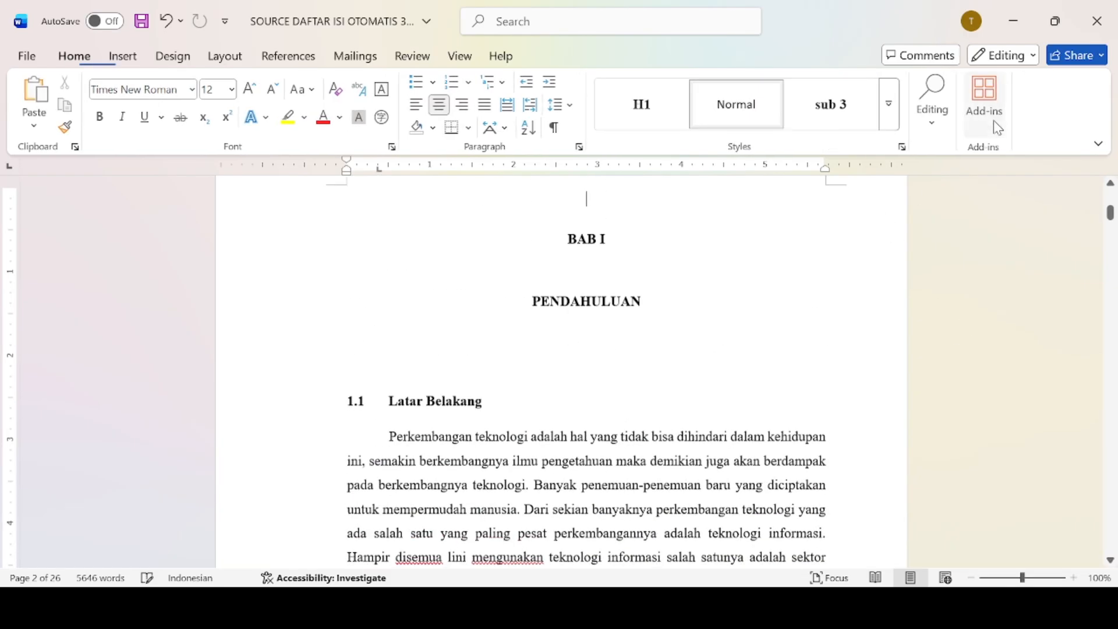
Push the 2.1.2 Faktor Biaya Persediaan heading onto the next page with an extra blank line above it.
{"action": "left_click_drag", "start_coordinate": [1110, 224], "coordinate": [1114, 262]}
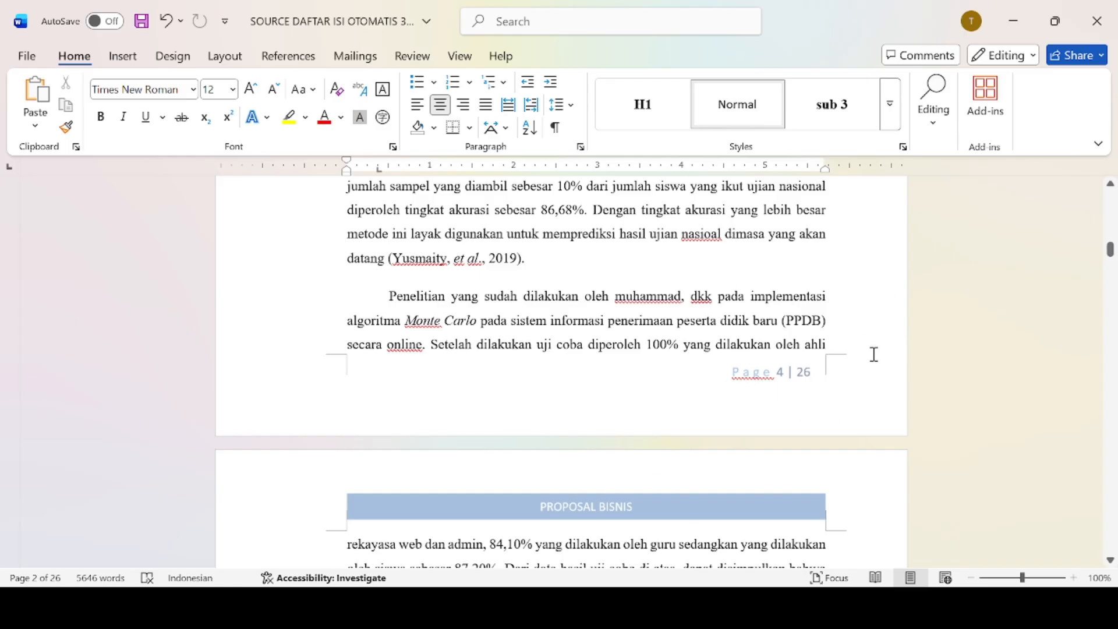
{"action": "left_click_drag", "start_coordinate": [1111, 250], "coordinate": [1093, 325]}
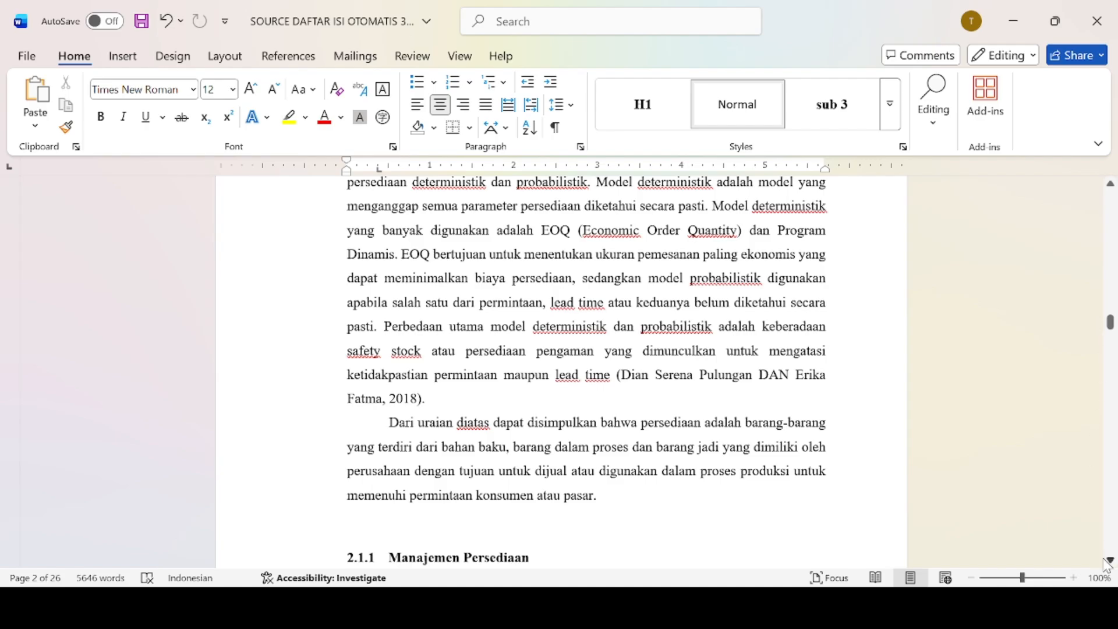
{"action": "left_click_drag", "start_coordinate": [1108, 561], "coordinate": [1109, 560]}
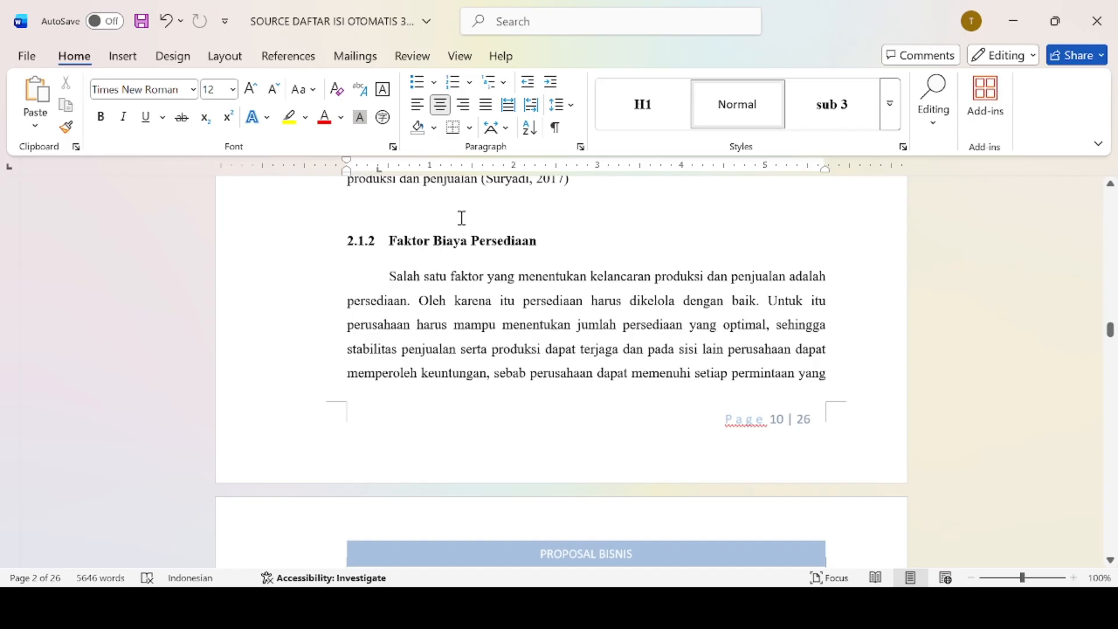
{"action": "left_click", "coordinate": [445, 224]}
{"action": "key", "text": "Return"}
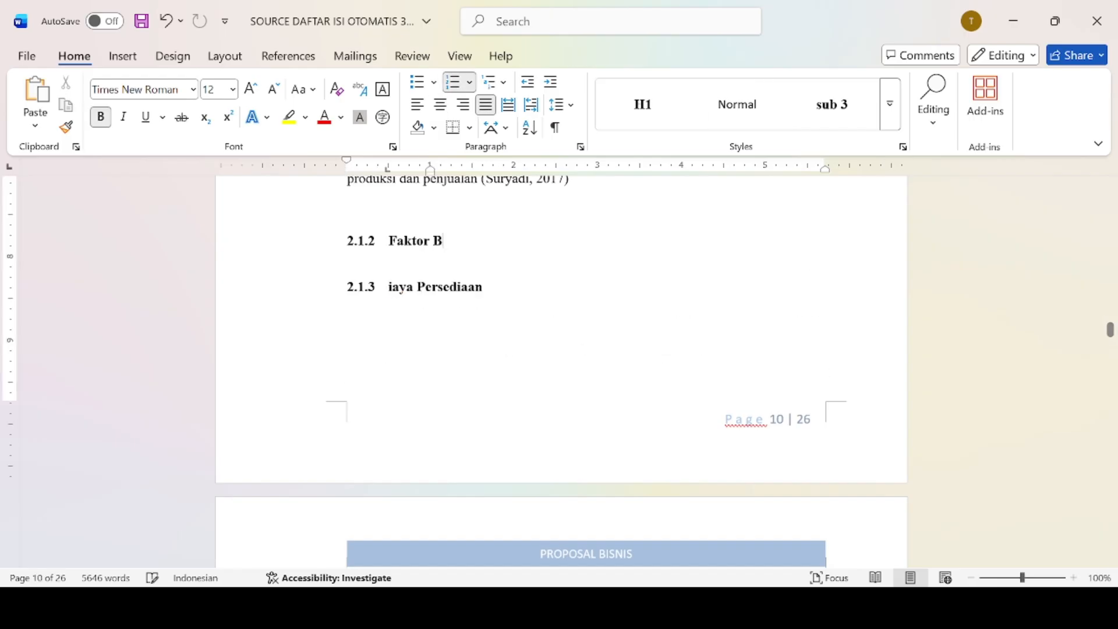
{"action": "key", "text": "ctrl+z"}
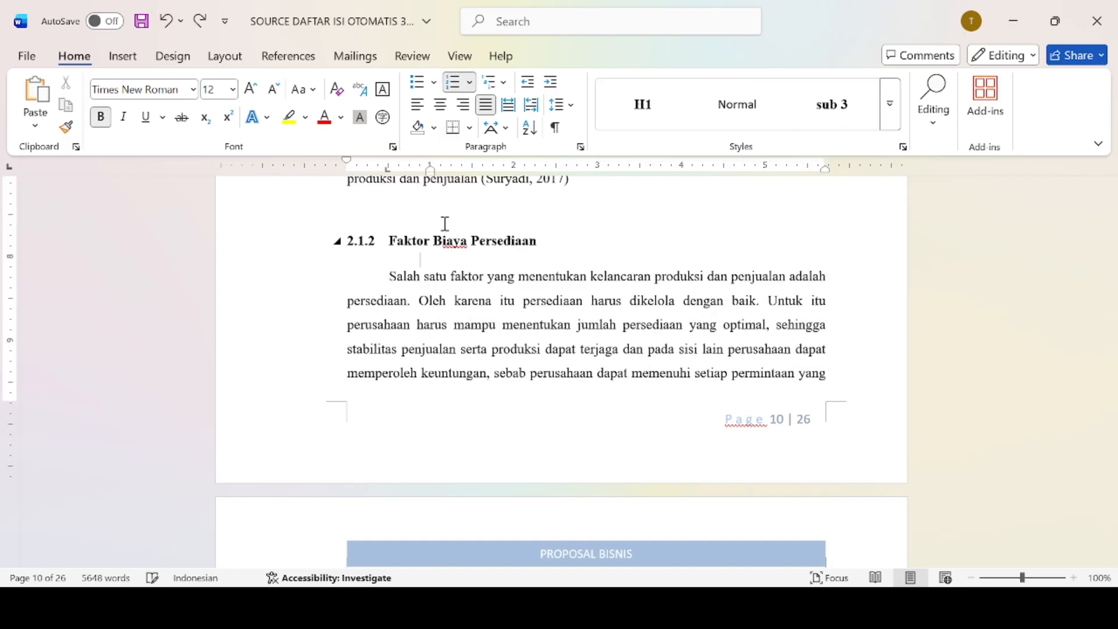
{"action": "left_click", "coordinate": [398, 207]}
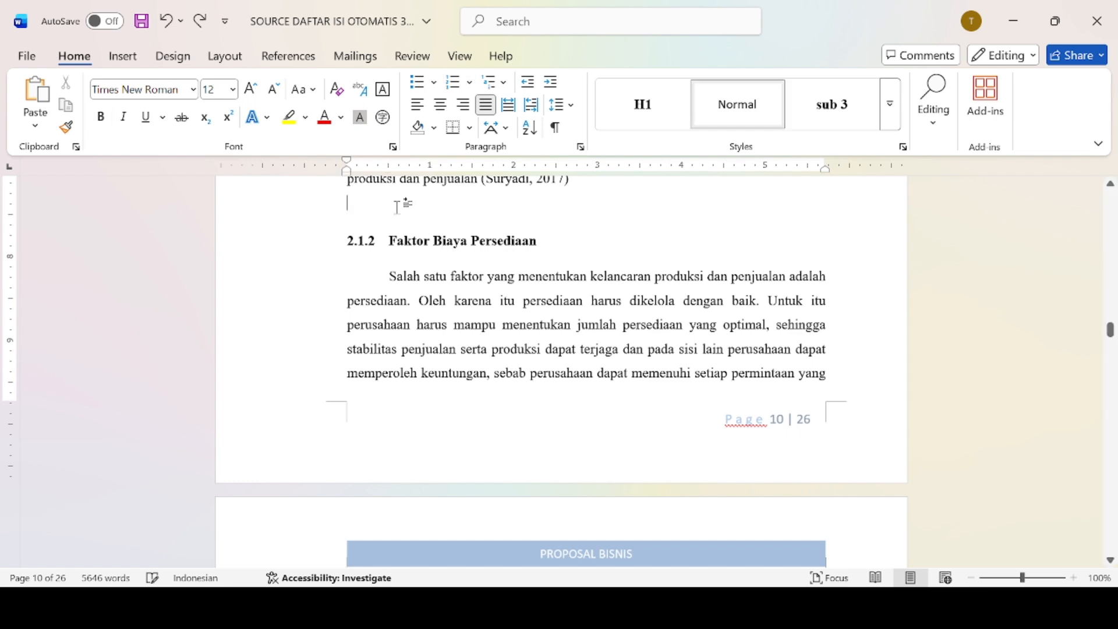
{"action": "key", "text": "Return"}
{"action": "key", "text": "Return"}
{"action": "key", "text": "Return"}
{"action": "key", "text": "Return"}
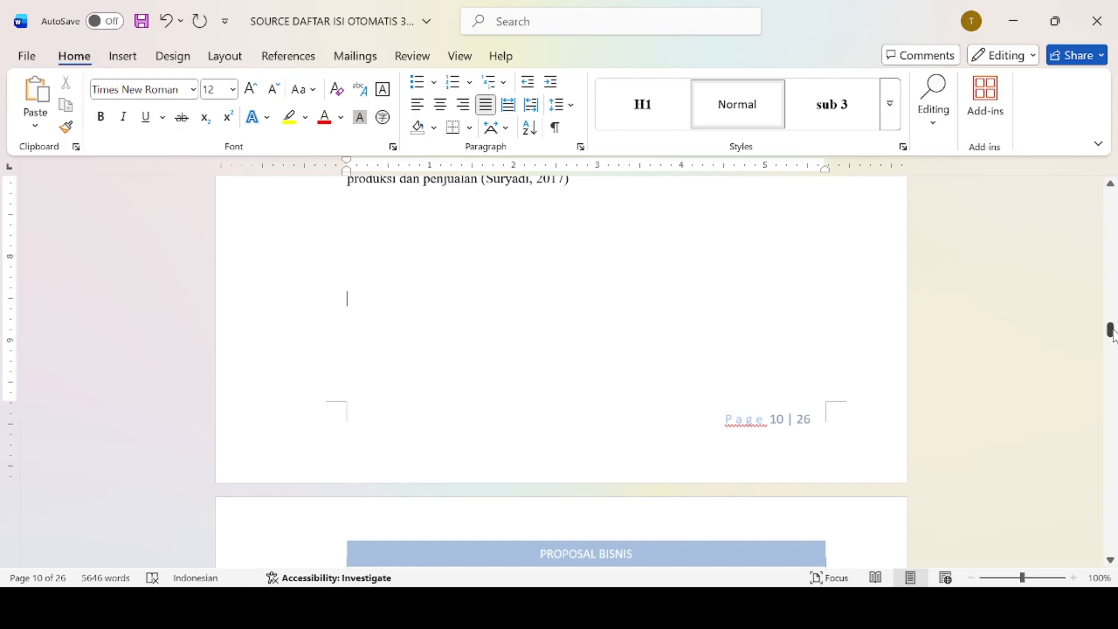
{"action": "scroll", "coordinate": [1110, 332], "scroll_direction": "down", "scroll_amount": 3}
{"action": "scroll", "coordinate": [1110, 332], "scroll_direction": "down", "scroll_amount": 5}
{"action": "scroll", "coordinate": [1109, 332], "scroll_direction": "up", "scroll_amount": 5}
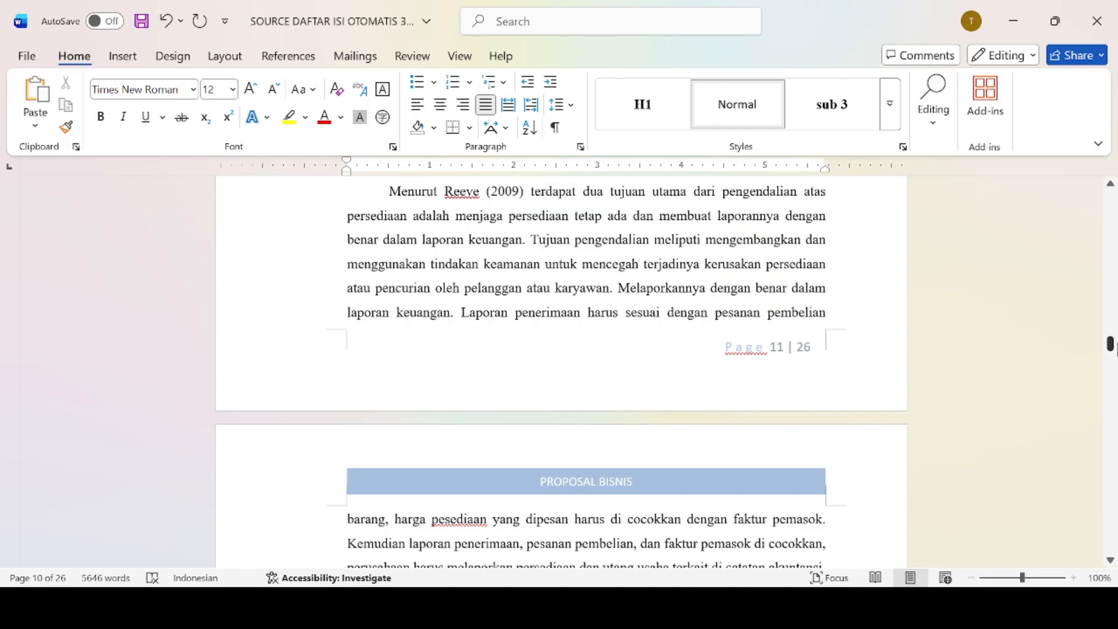
{"action": "left_click_drag", "start_coordinate": [1110, 332], "coordinate": [1111, 207]}
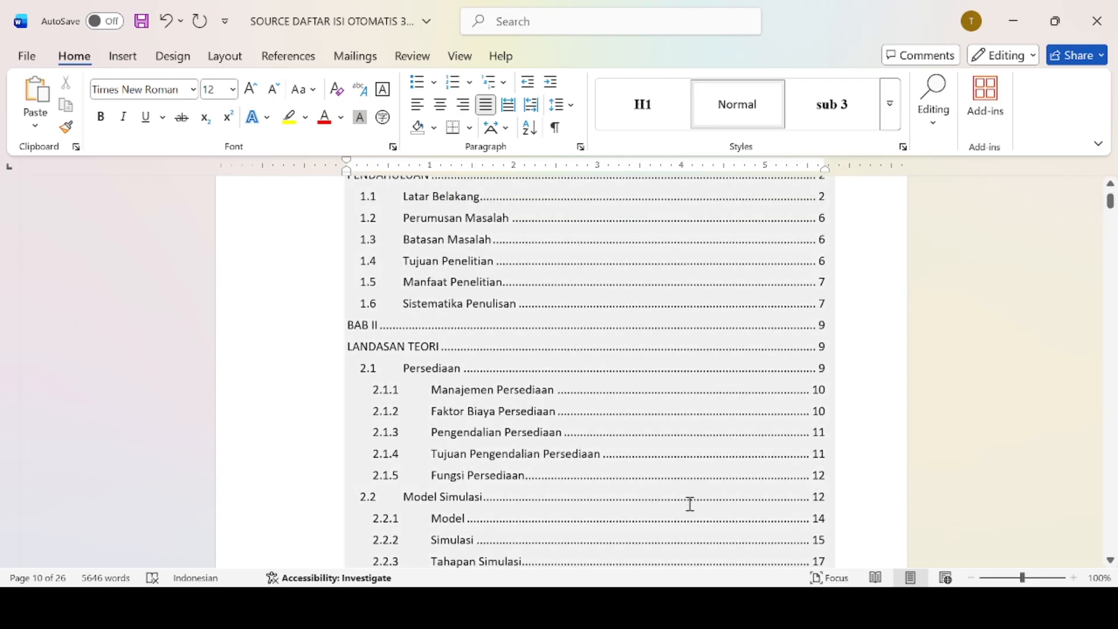
Update the entire table of contents so 2.1.2 Faktor Biaya Persediaan shows page 11.
{"action": "left_click", "coordinate": [691, 491]}
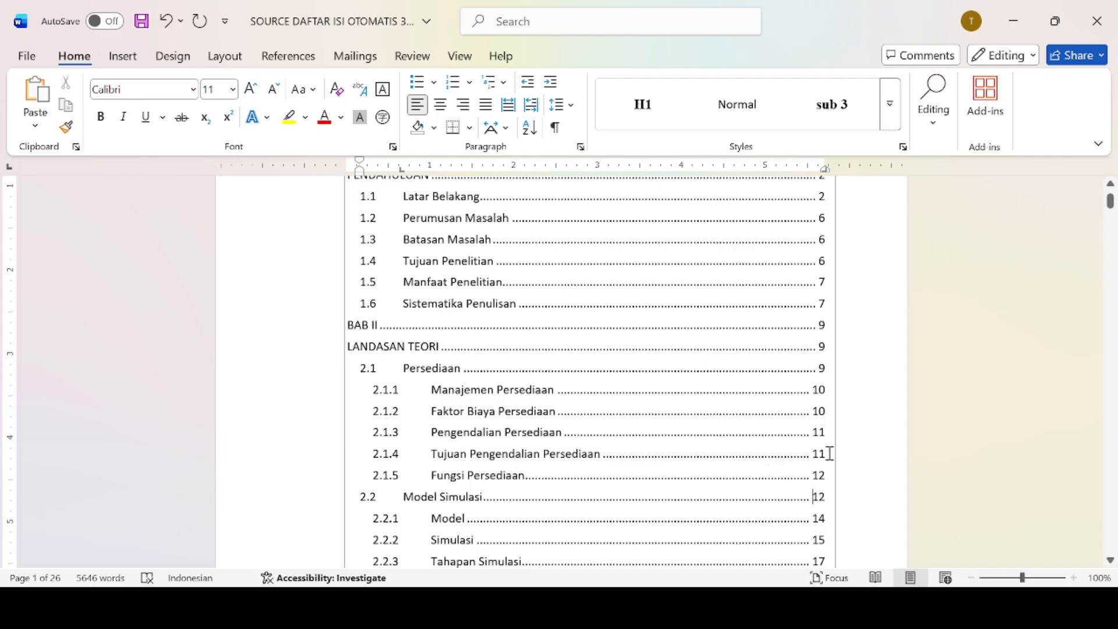
{"action": "left_click", "coordinate": [711, 327]}
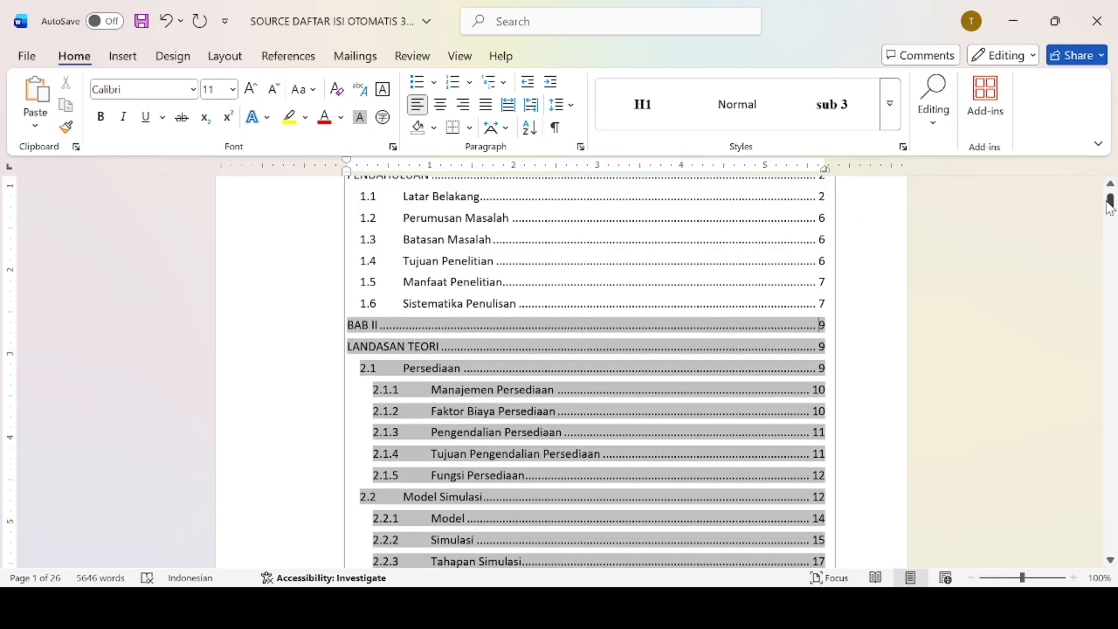
{"action": "scroll", "coordinate": [1109, 203], "scroll_direction": "up", "scroll_amount": 3}
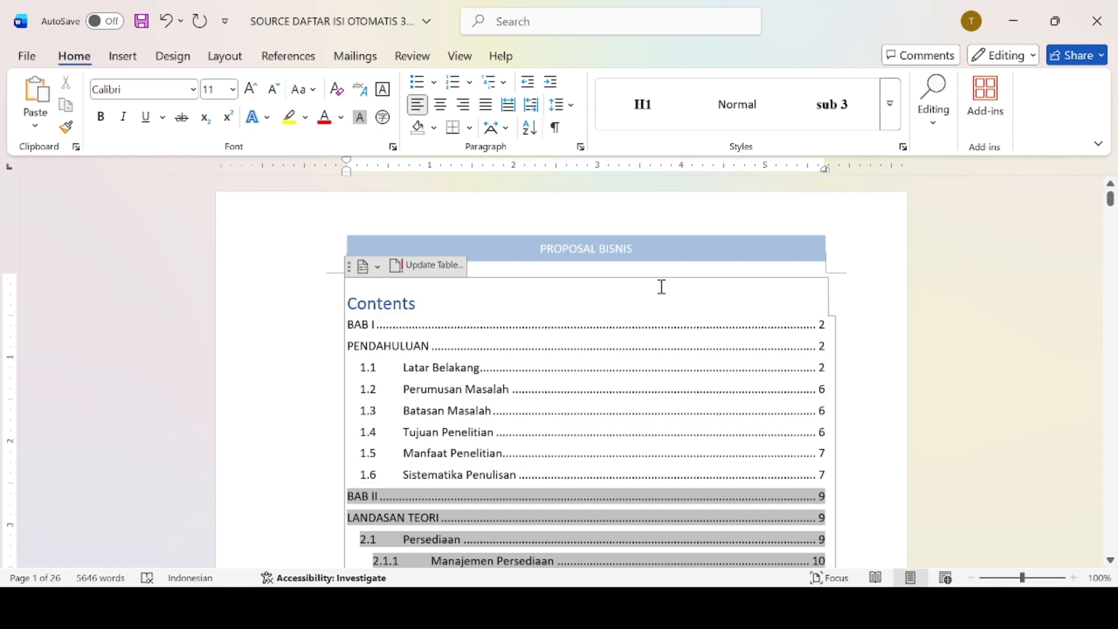
{"action": "left_click", "coordinate": [414, 269]}
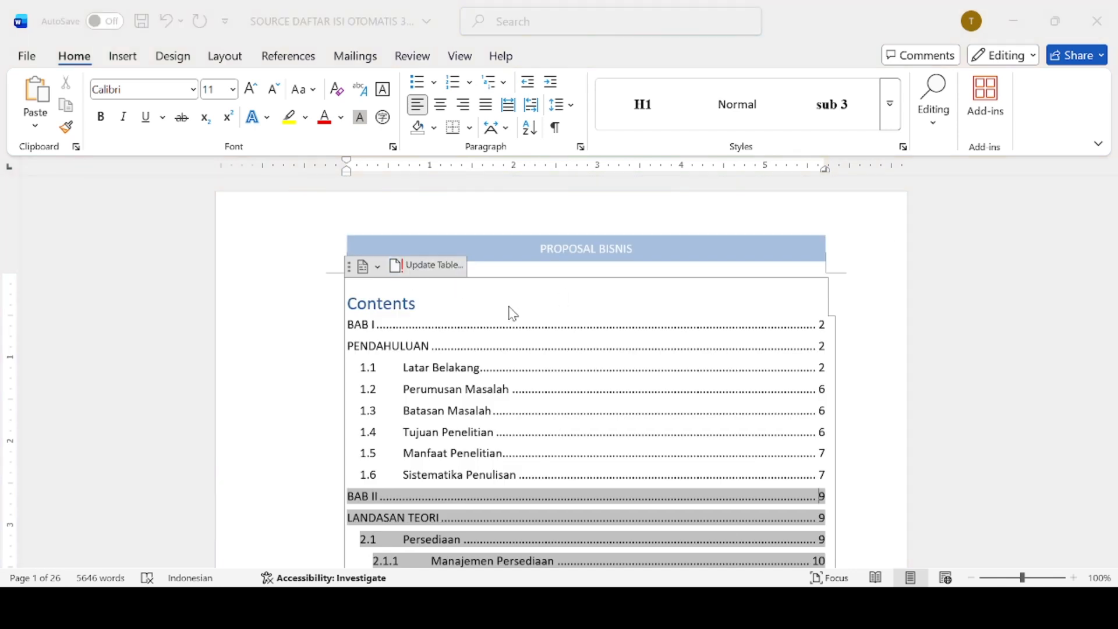
{"action": "left_click", "coordinate": [556, 334]}
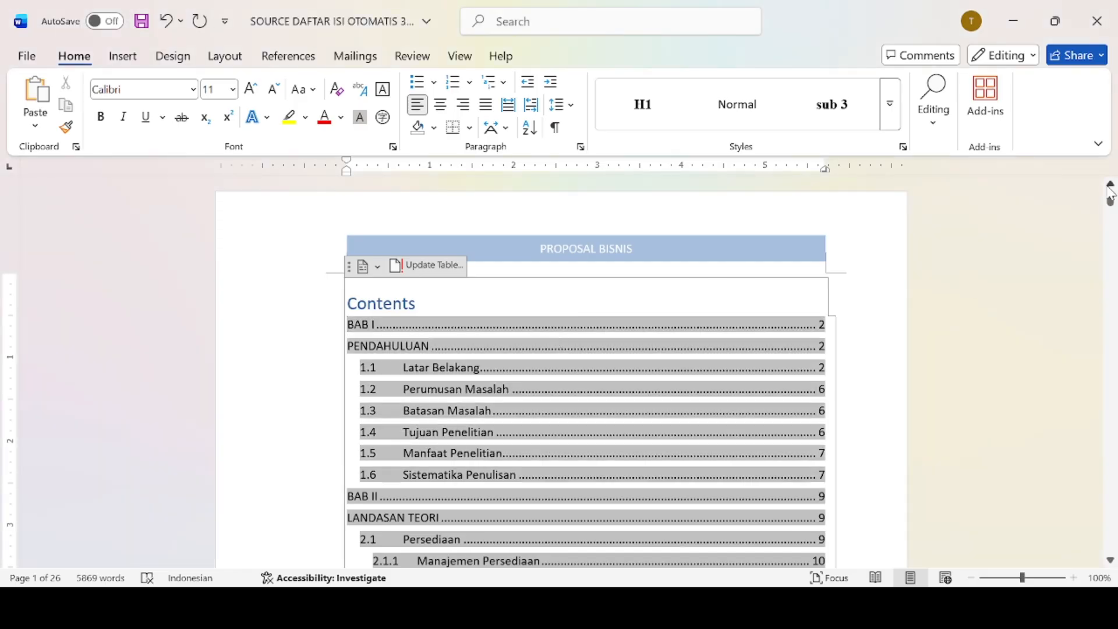
{"action": "left_click_drag", "start_coordinate": [1109, 205], "coordinate": [1108, 202]}
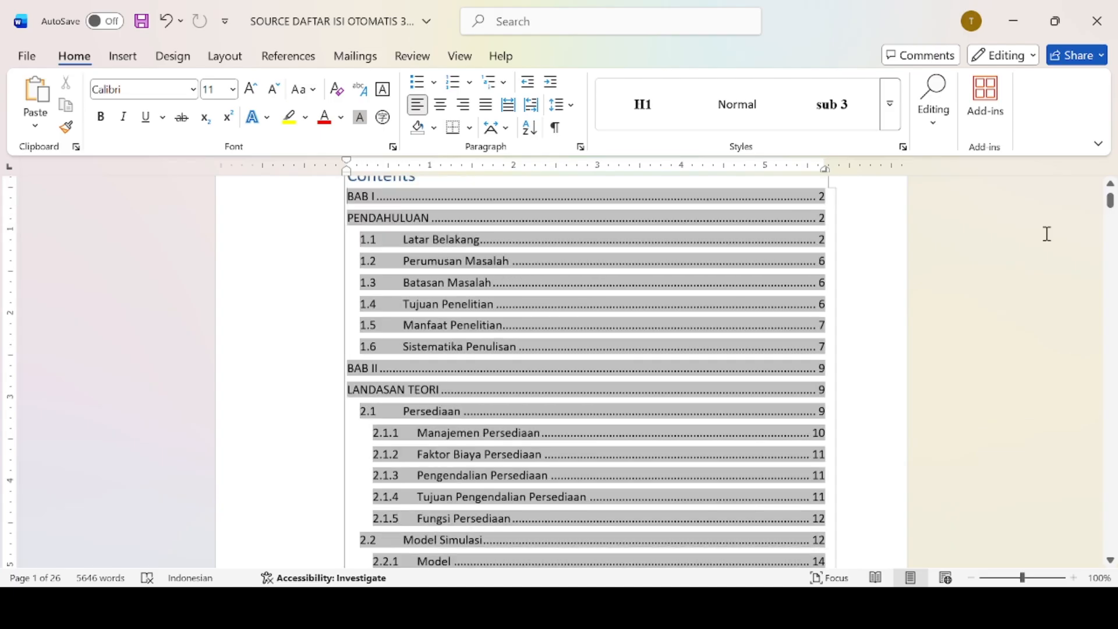
Test the contents links by jumping to the Faktor Biaya Persediaan and Latar Belakang sections.
{"action": "left_click", "coordinate": [797, 455]}
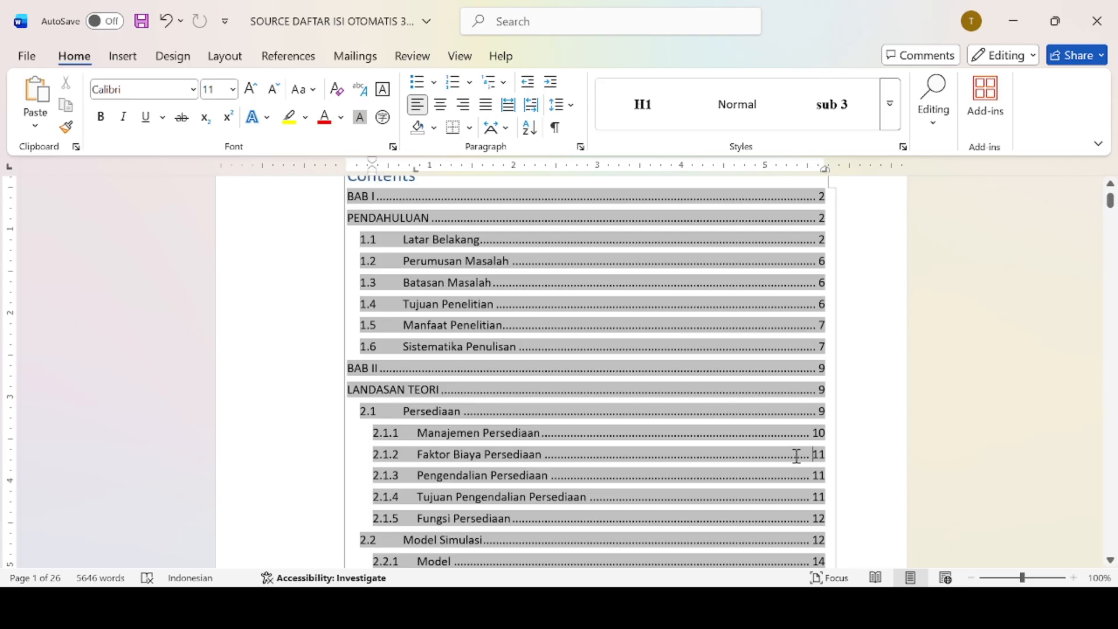
{"action": "left_click", "coordinate": [874, 408]}
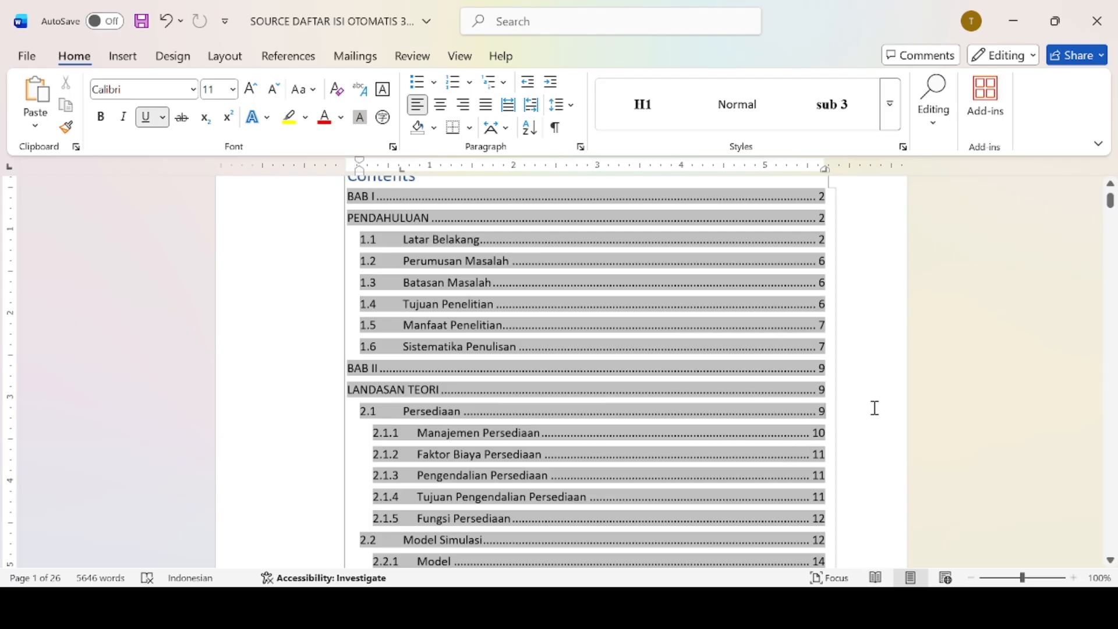
{"action": "double_click", "coordinate": [631, 461]}
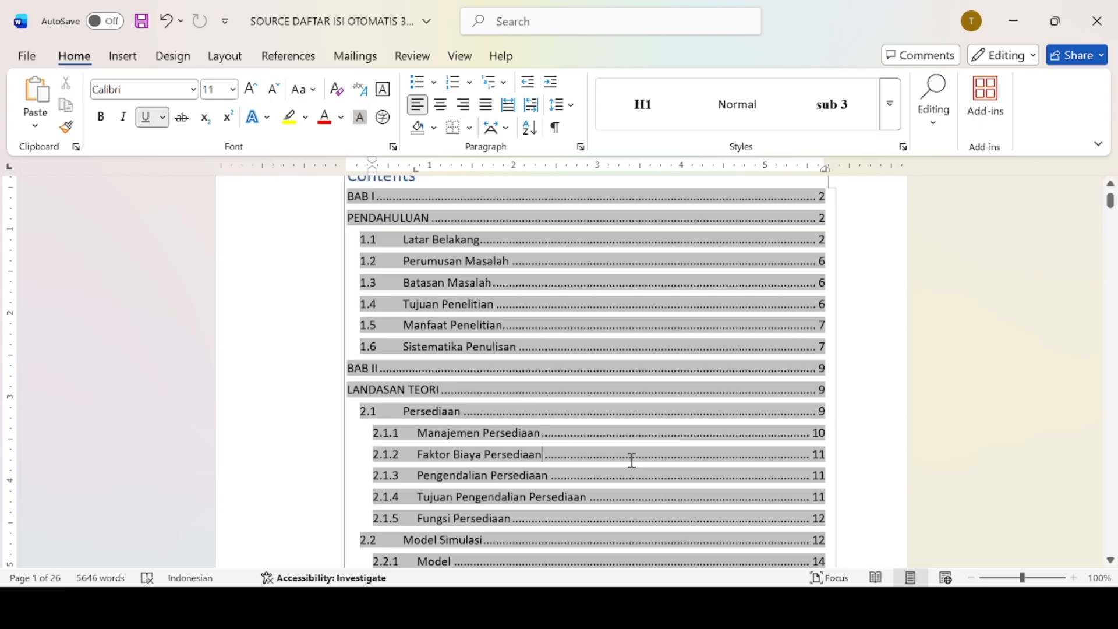
{"action": "double_click", "coordinate": [529, 460]}
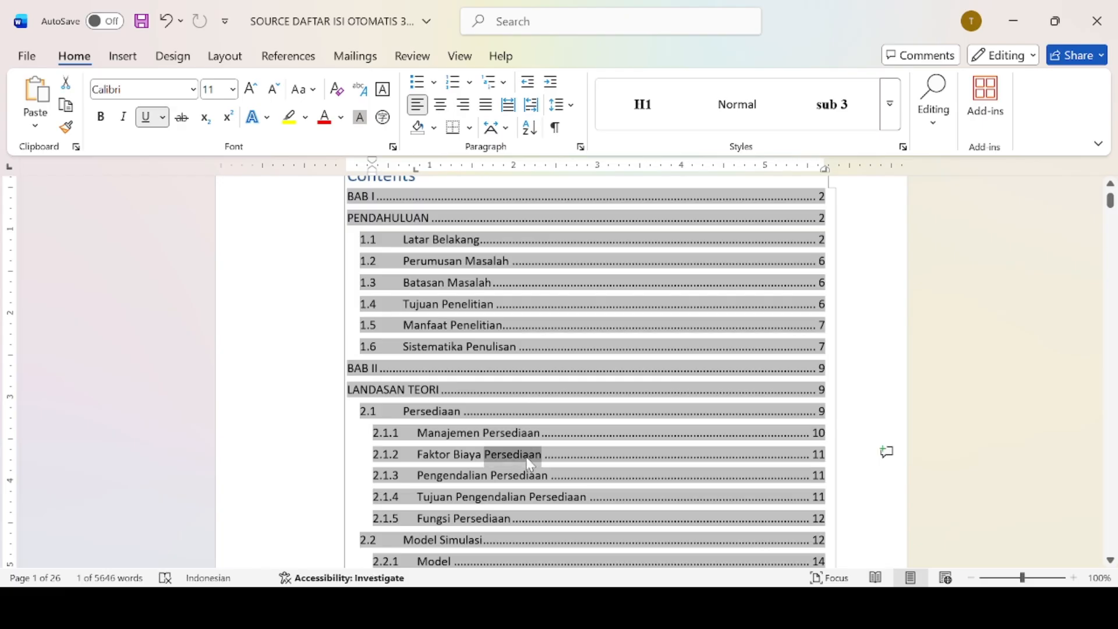
{"action": "left_click", "coordinate": [610, 452]}
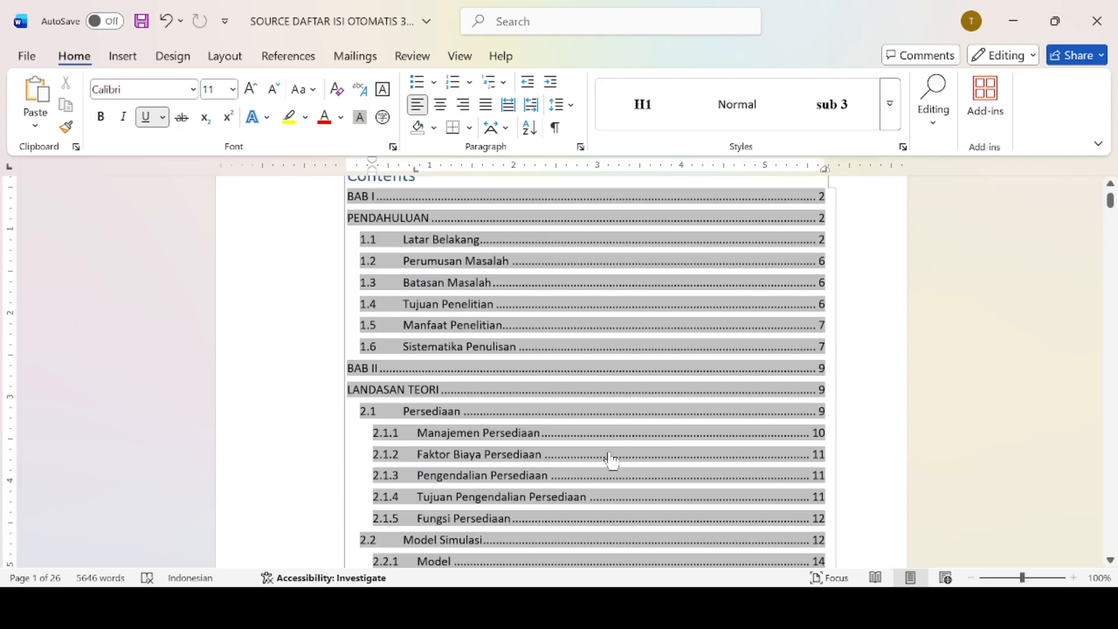
{"action": "left_click", "coordinate": [611, 452], "text": "ctrl"}
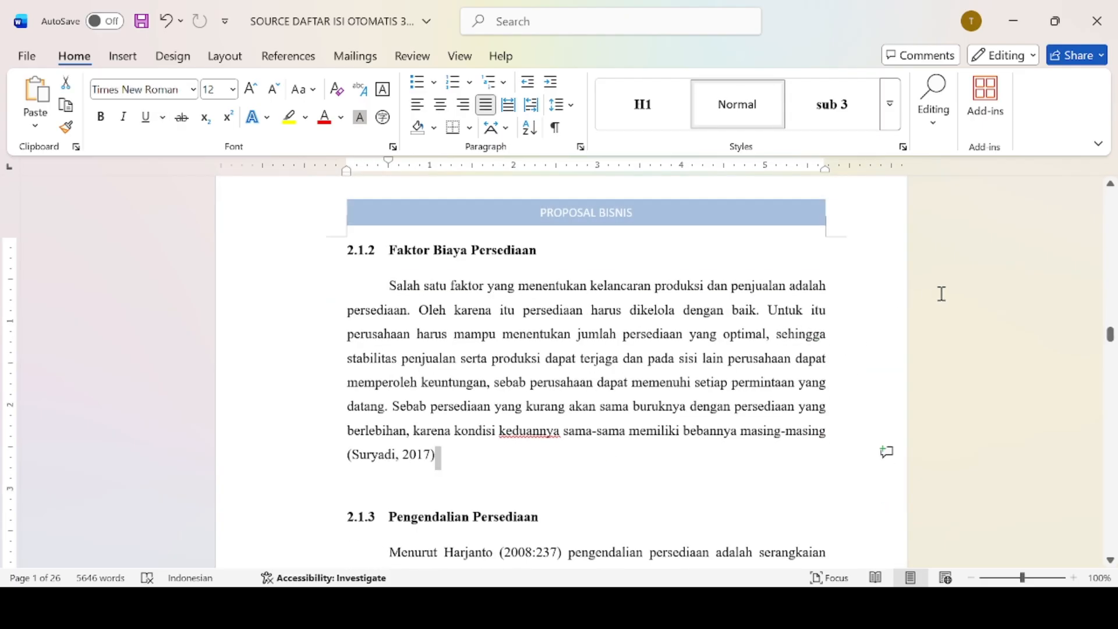
{"action": "left_click_drag", "start_coordinate": [1110, 333], "coordinate": [1111, 198]}
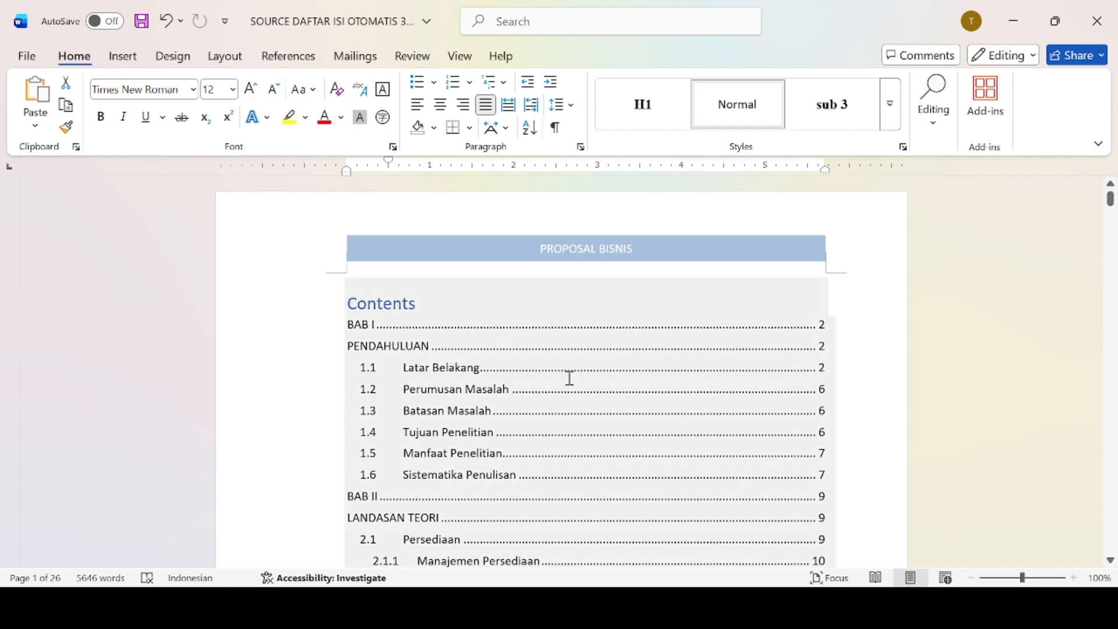
{"action": "left_click", "coordinate": [628, 370], "text": "ctrl"}
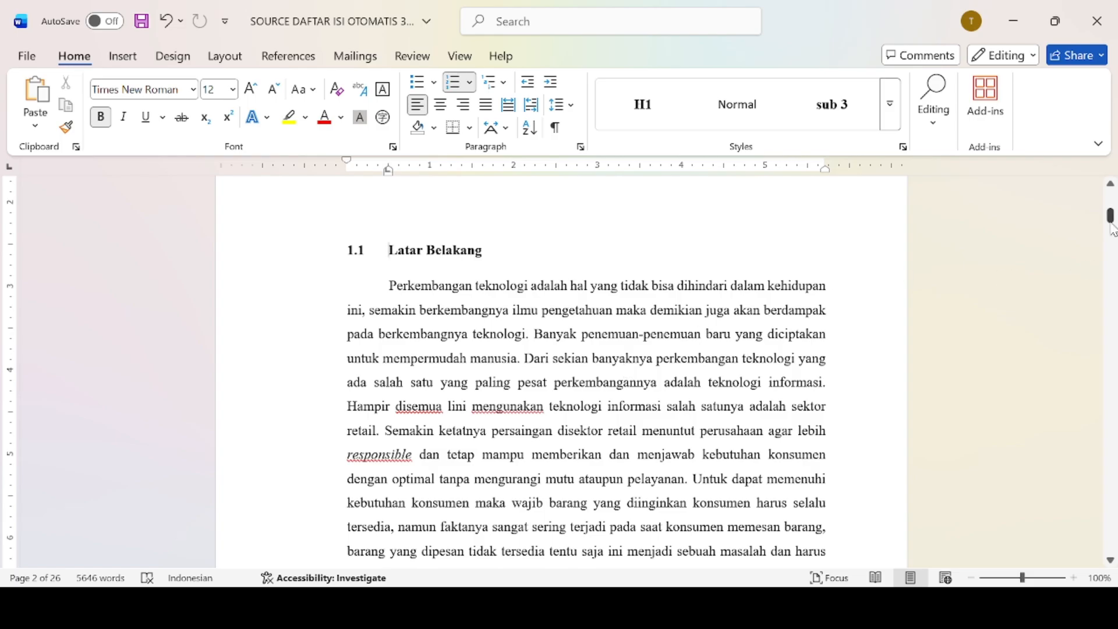
{"action": "left_click_drag", "start_coordinate": [1112, 230], "coordinate": [1111, 202]}
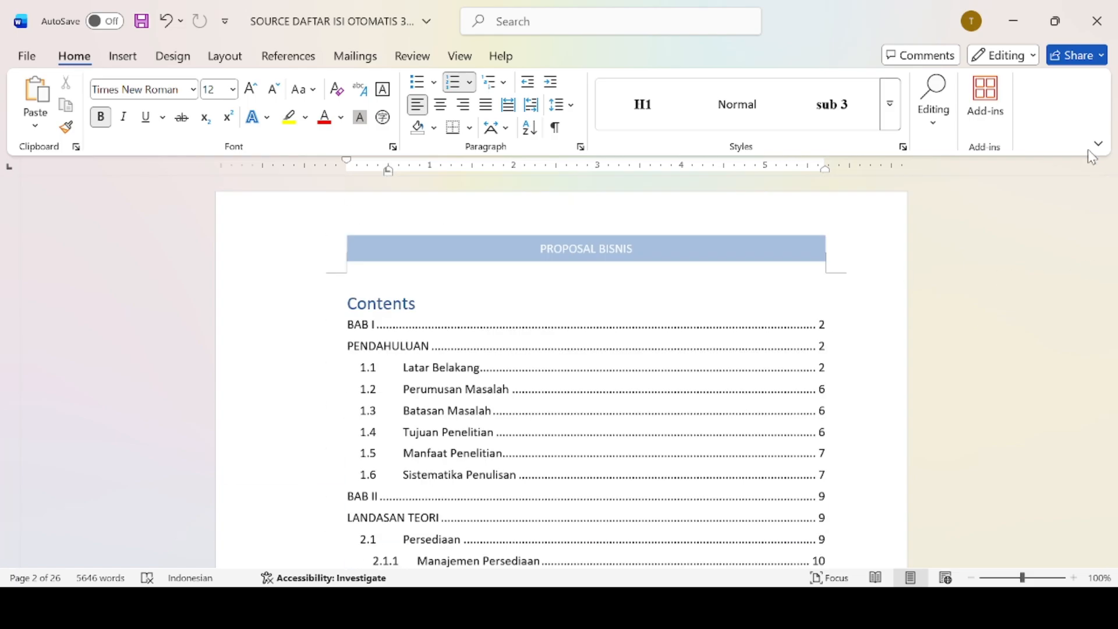